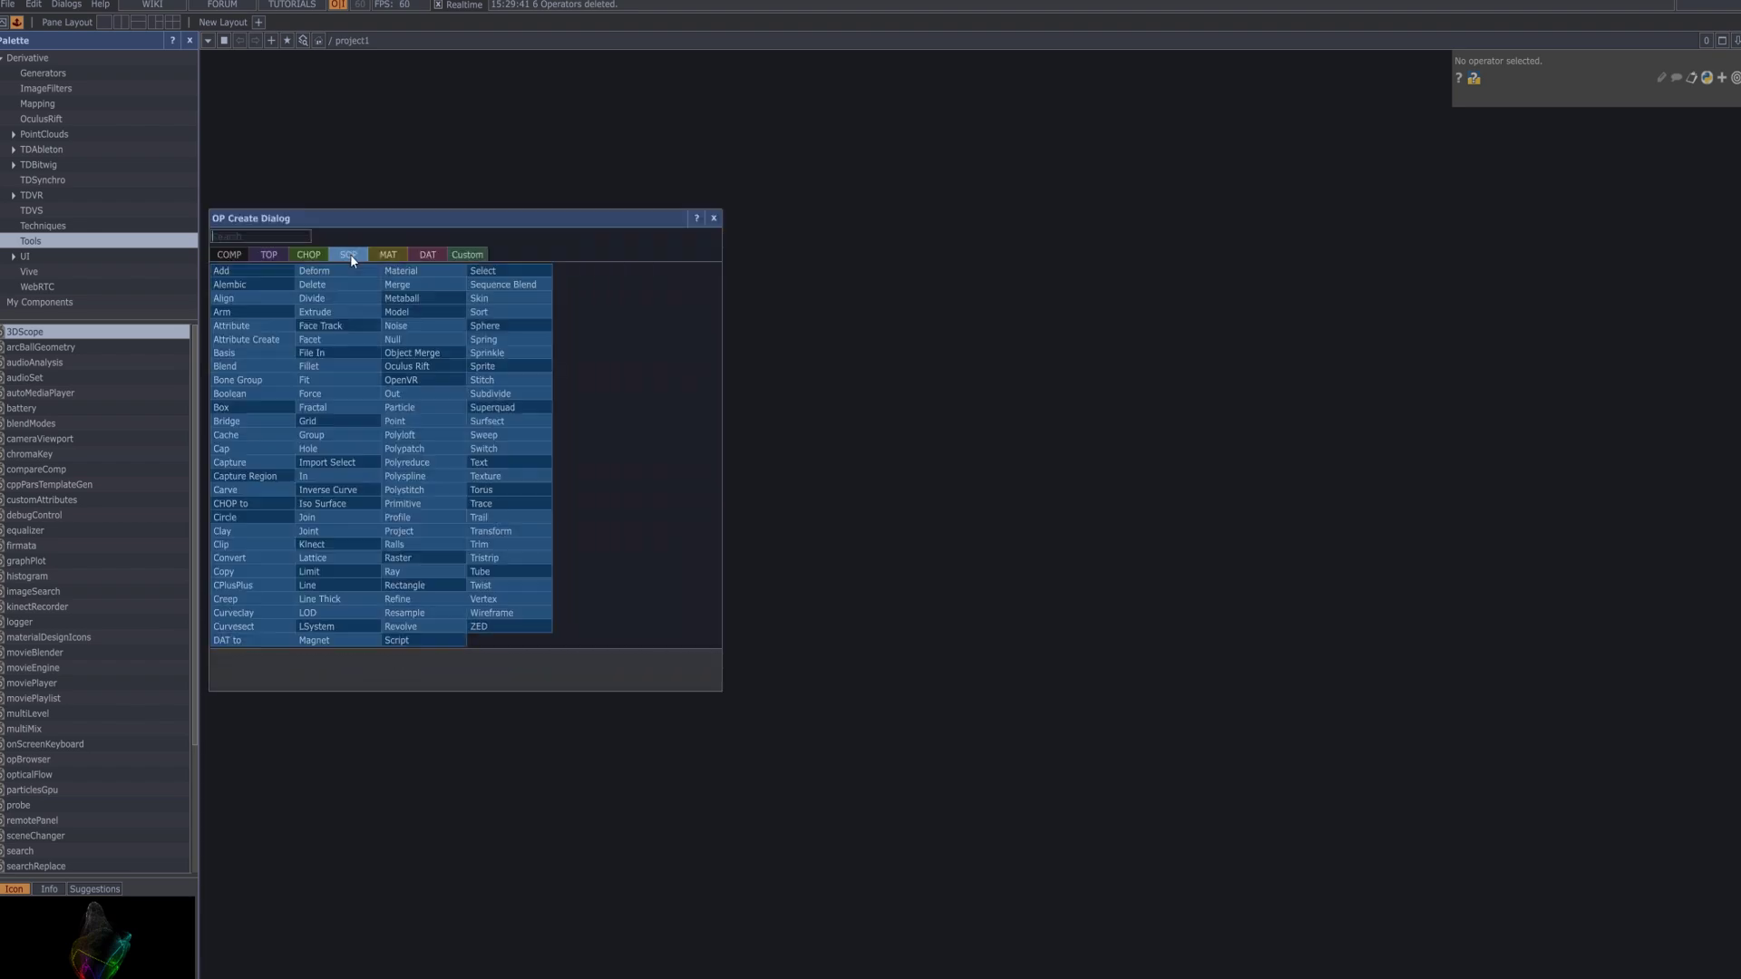
# Create a Box SOP, box1, in the network.
pyautogui.write('box')
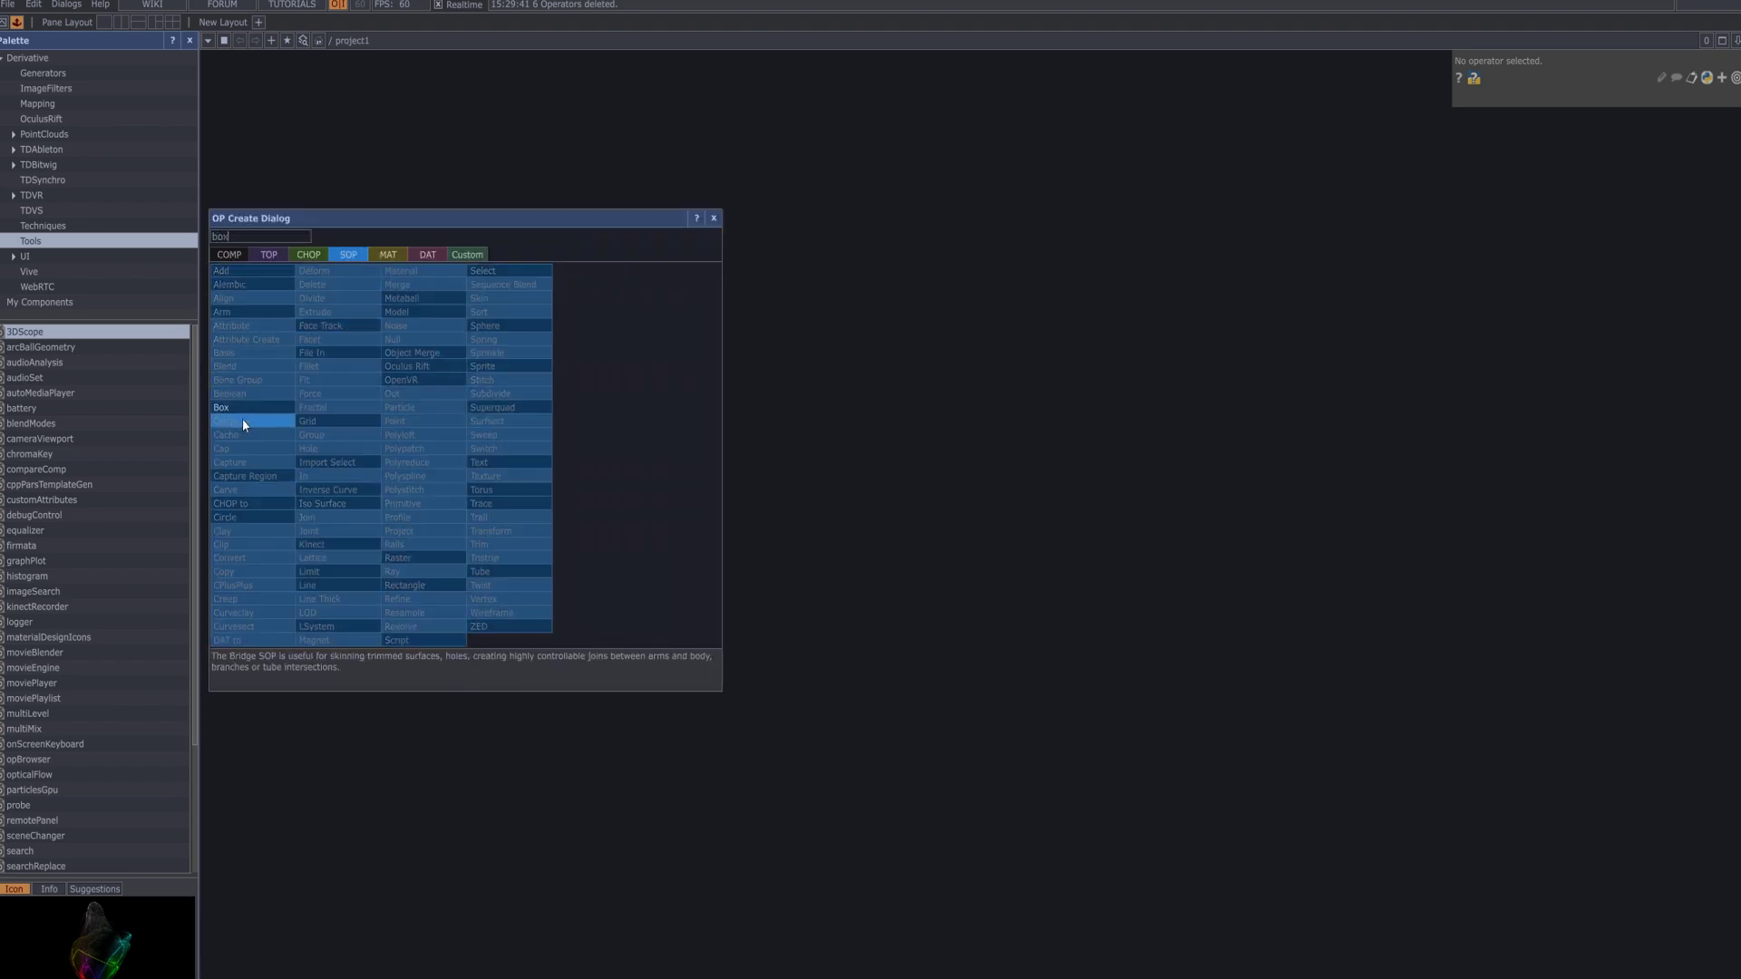
pyautogui.click(240, 408)
pyautogui.click(508, 557)
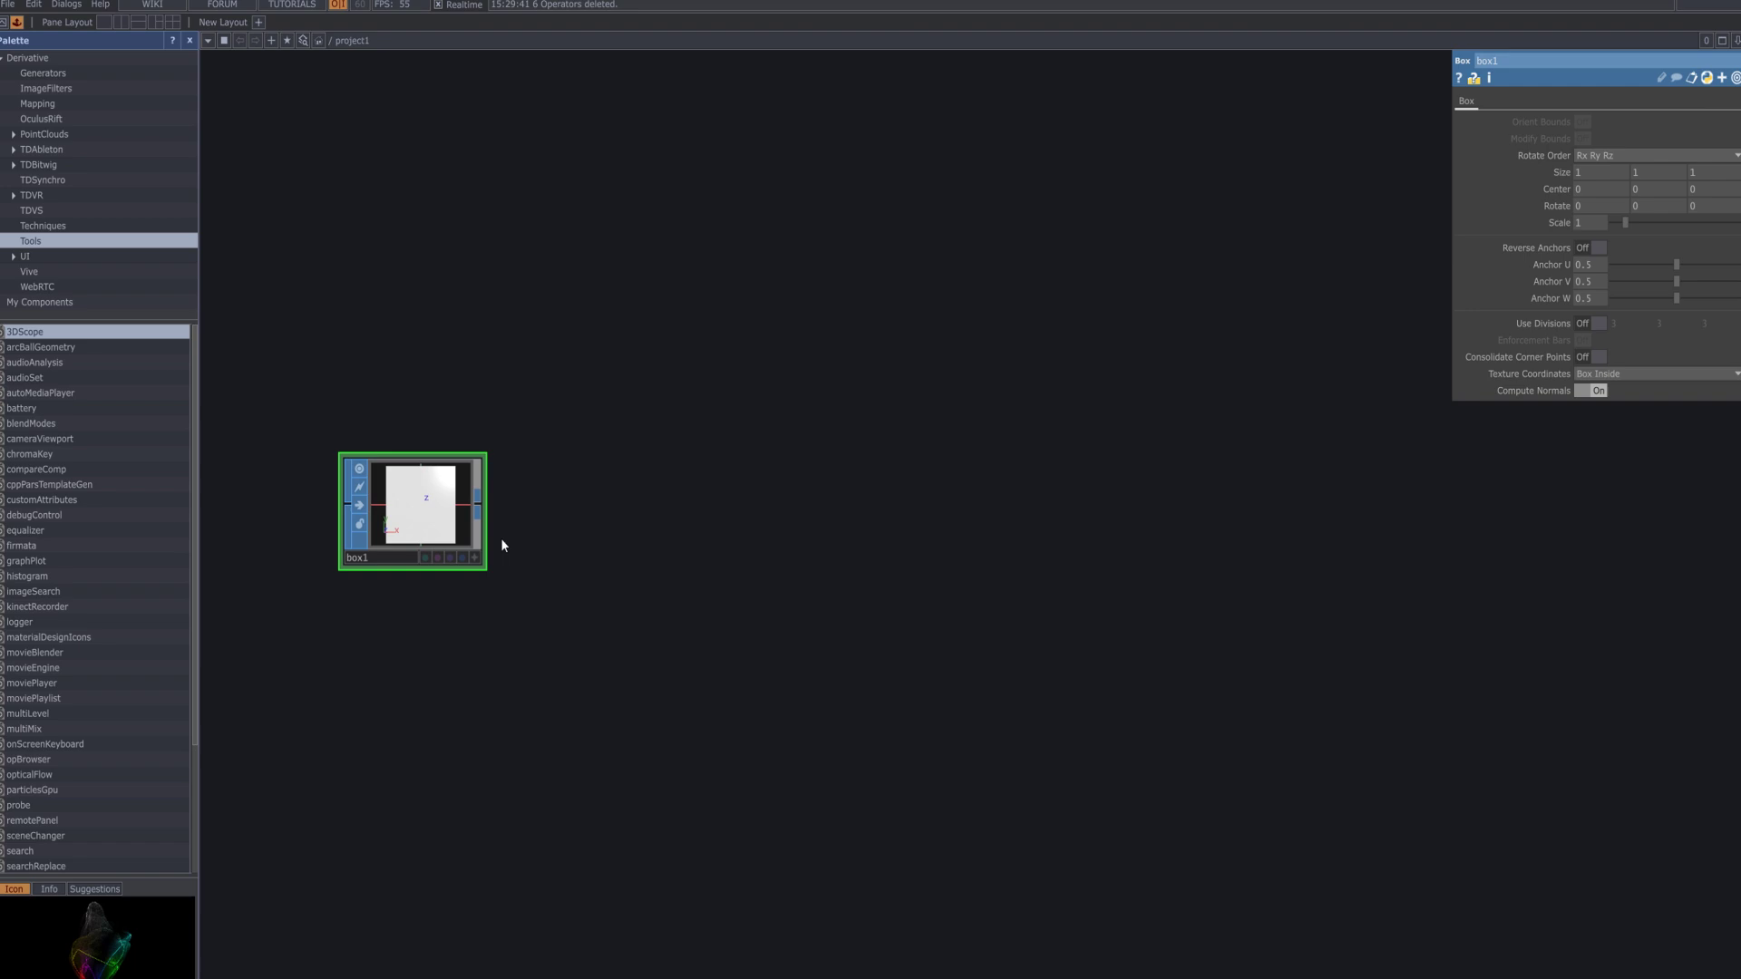
pyautogui.click(761, 513)
pyautogui.click(188, 39)
pyautogui.scroll(3, 571, 529)
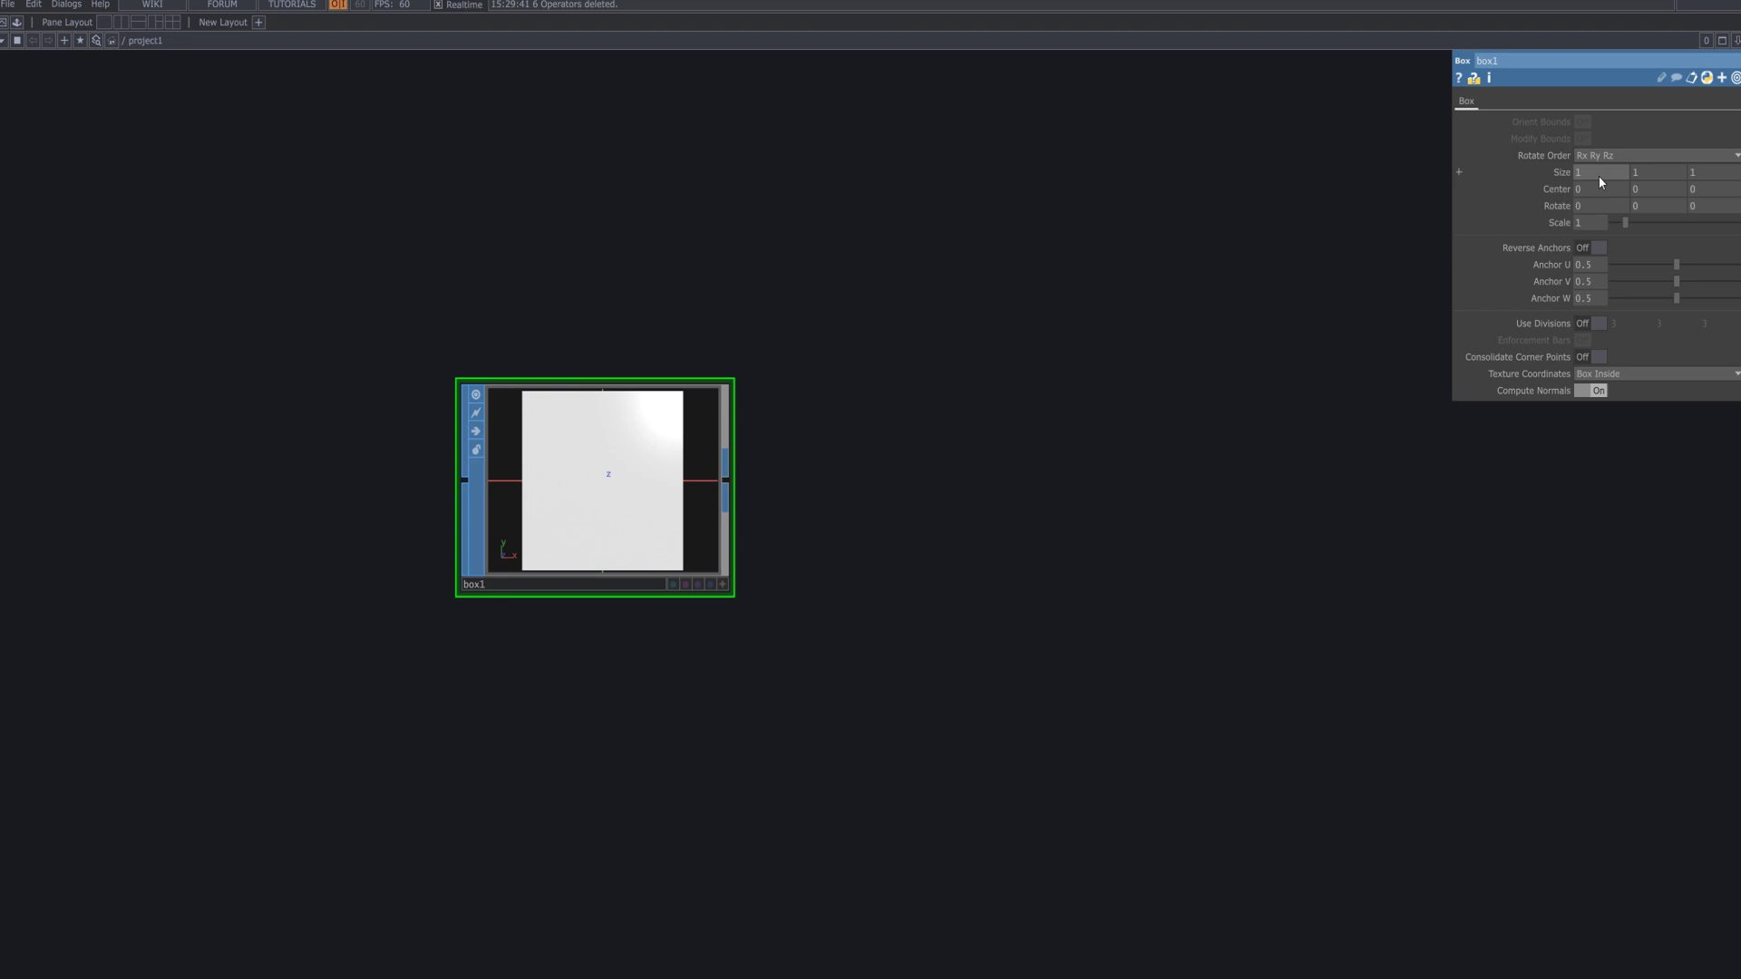
# Set box1's size to 600 × 700 × 700.
pyautogui.moveTo(1510, 187); pyautogui.dragTo(1667, 169, button='middle')
pyautogui.click(1670, 178)
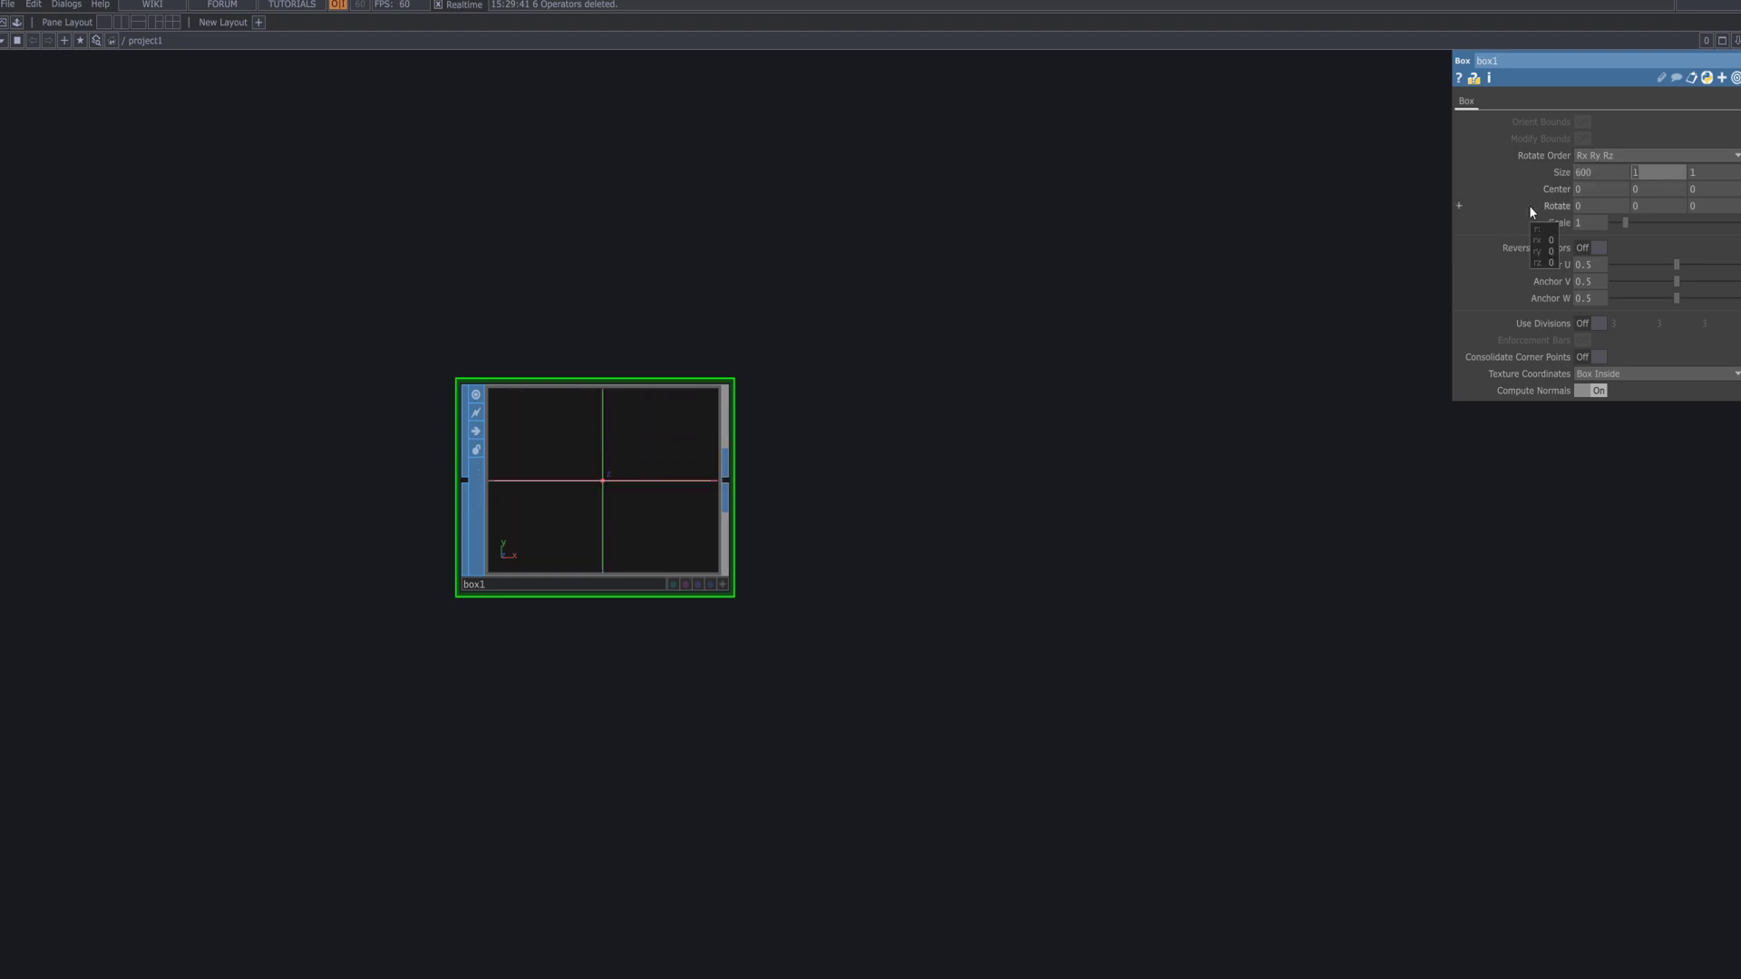
pyautogui.write('700')
pyautogui.press('Return')
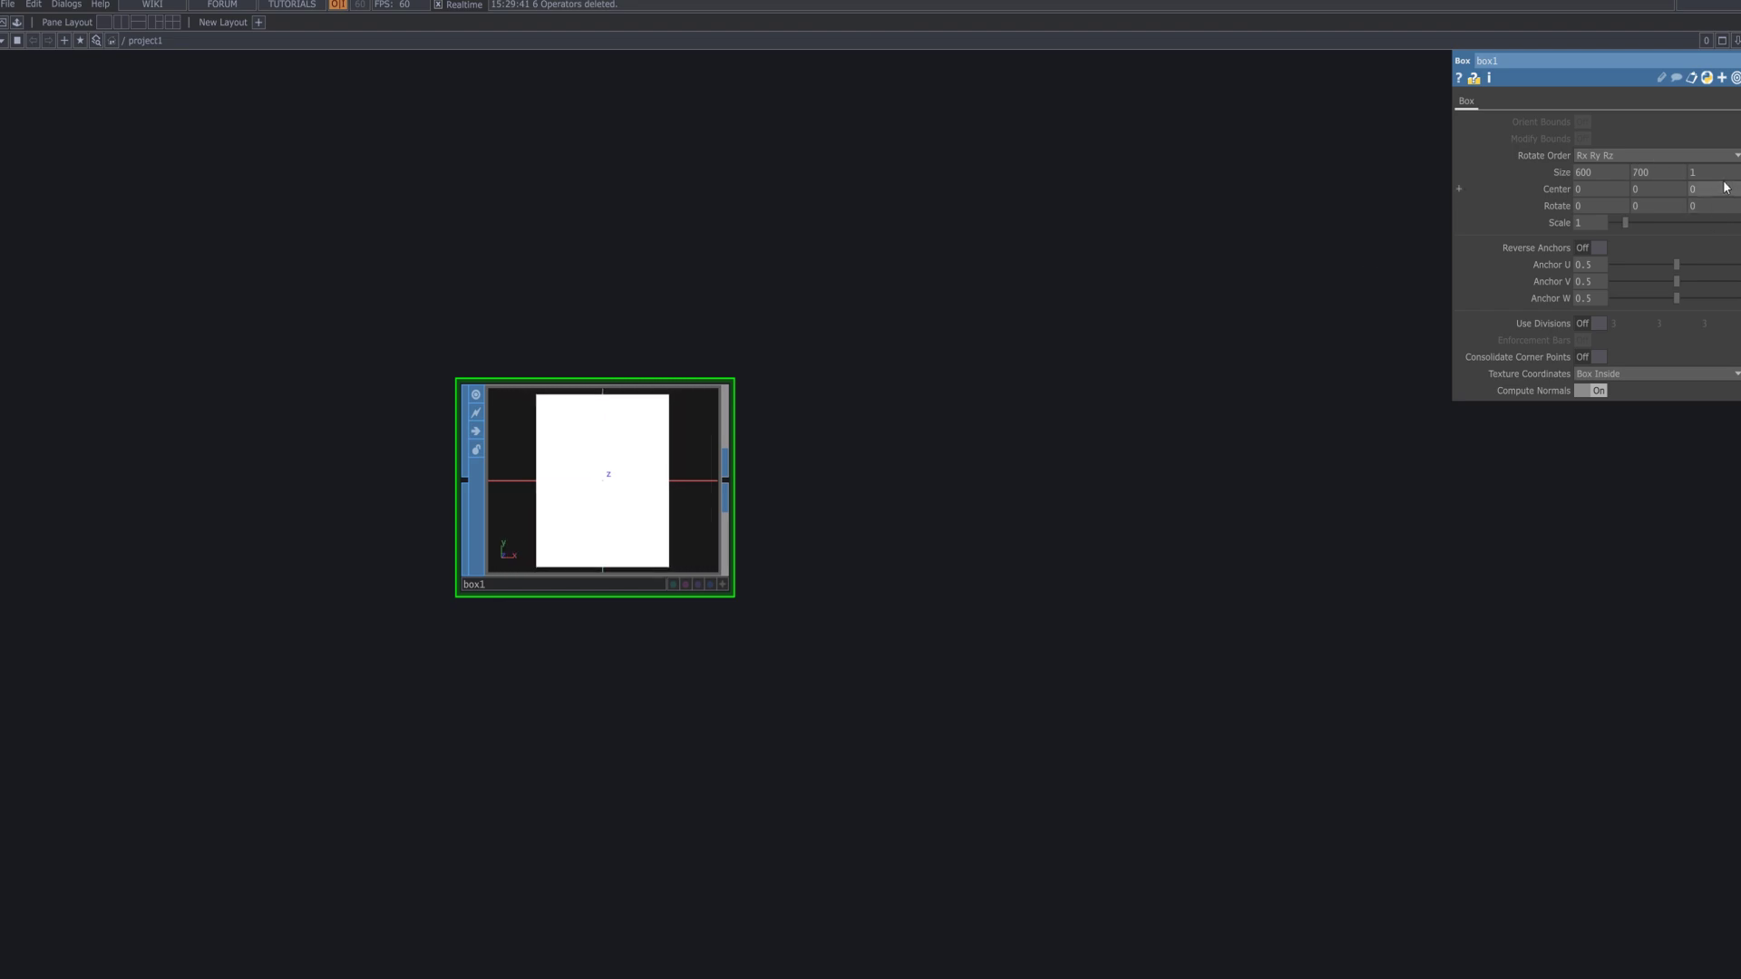
pyautogui.click(1721, 176)
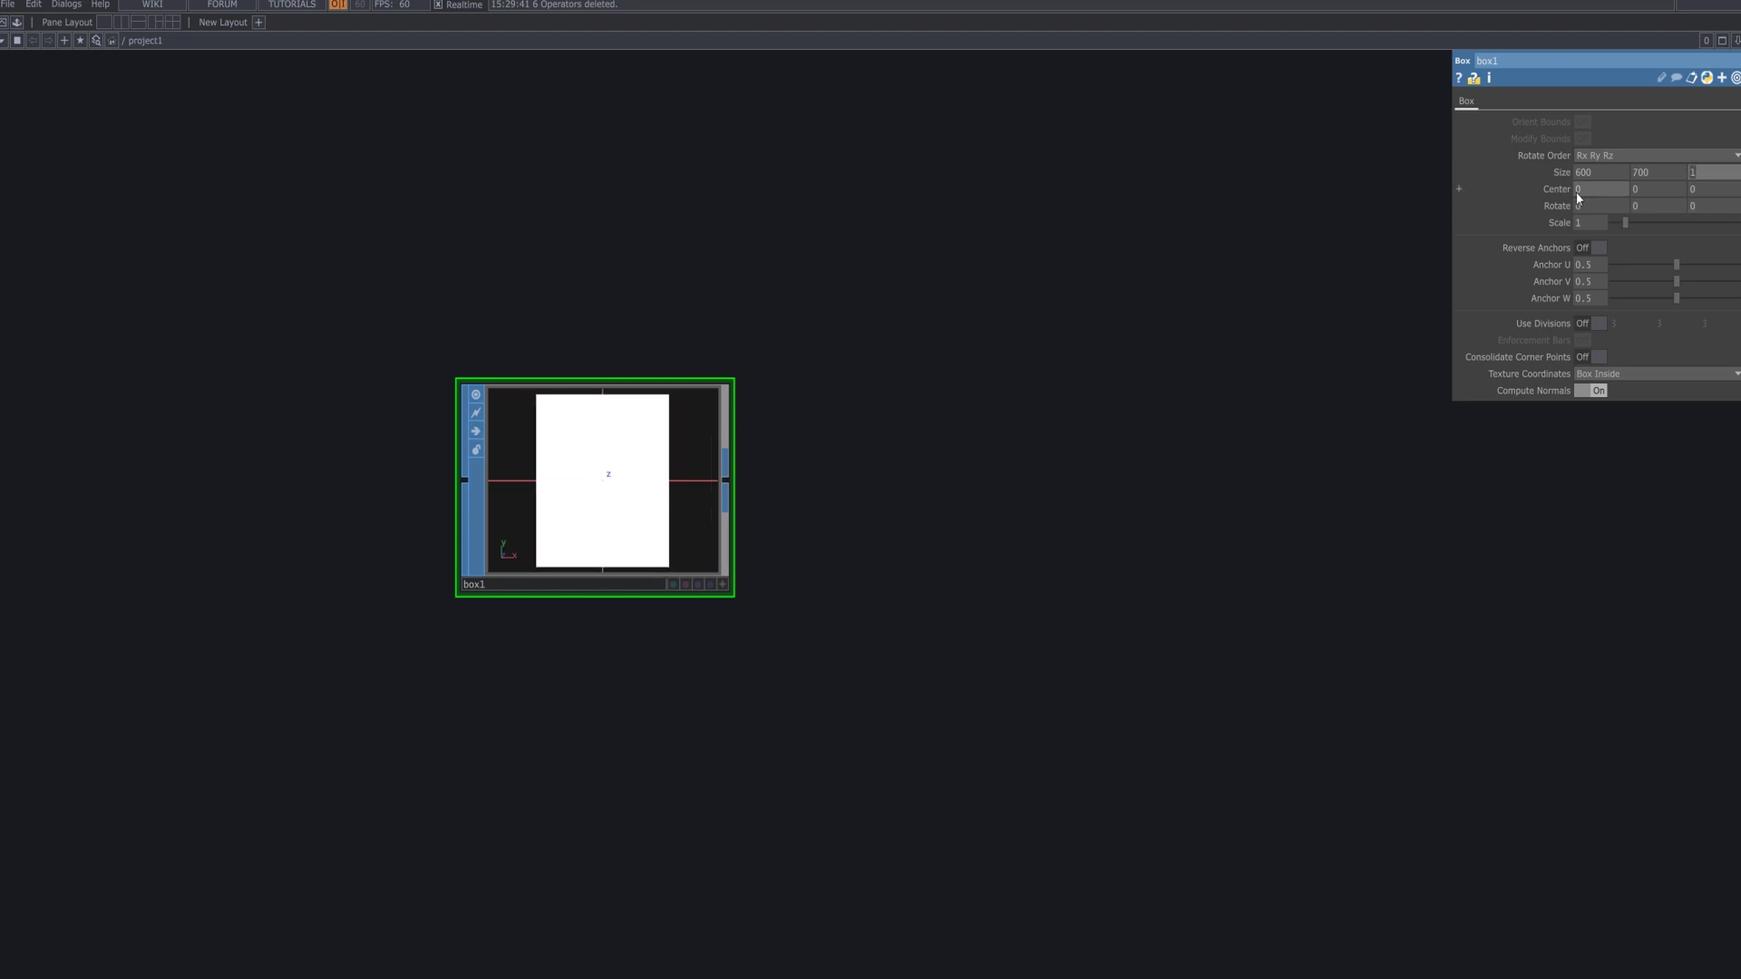
pyautogui.write('700')
pyautogui.press('Return')
# Enable Use Divisions on box1 with 15 × 15 × 15 divisions.
pyautogui.click(1595, 322)
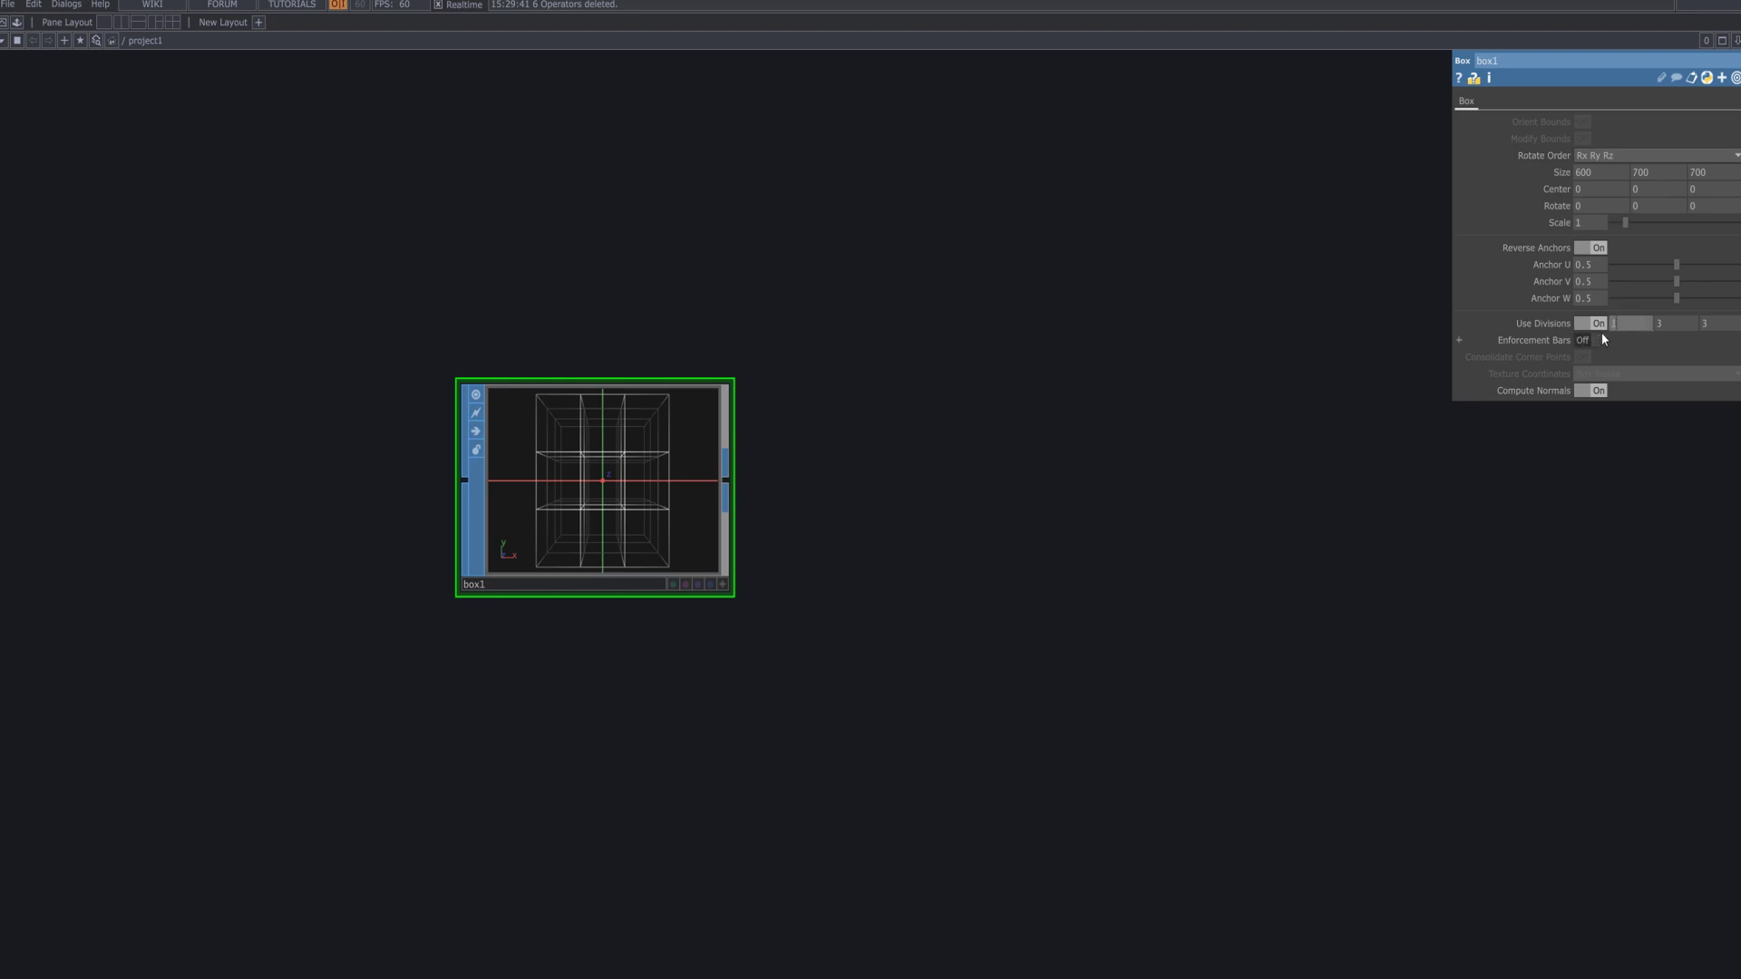
pyautogui.click(1662, 323)
pyautogui.write('15')
pyautogui.press('Return')
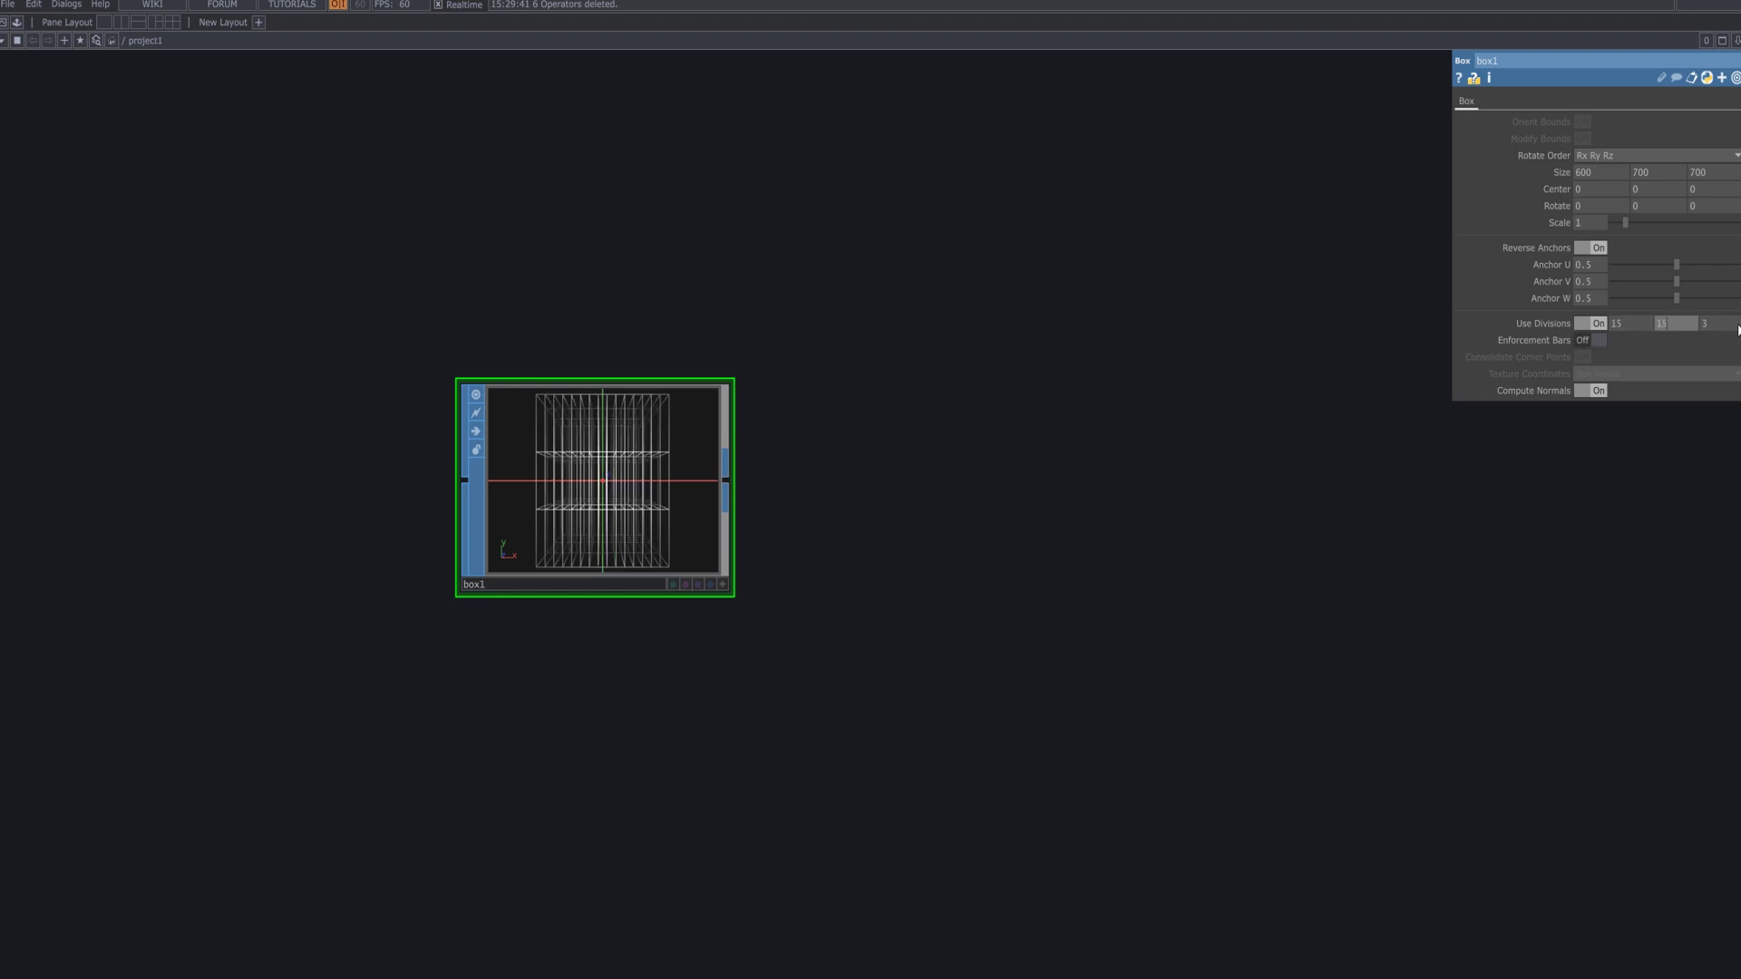
pyautogui.click(1728, 325)
pyautogui.write('15')
pyautogui.press('Return')
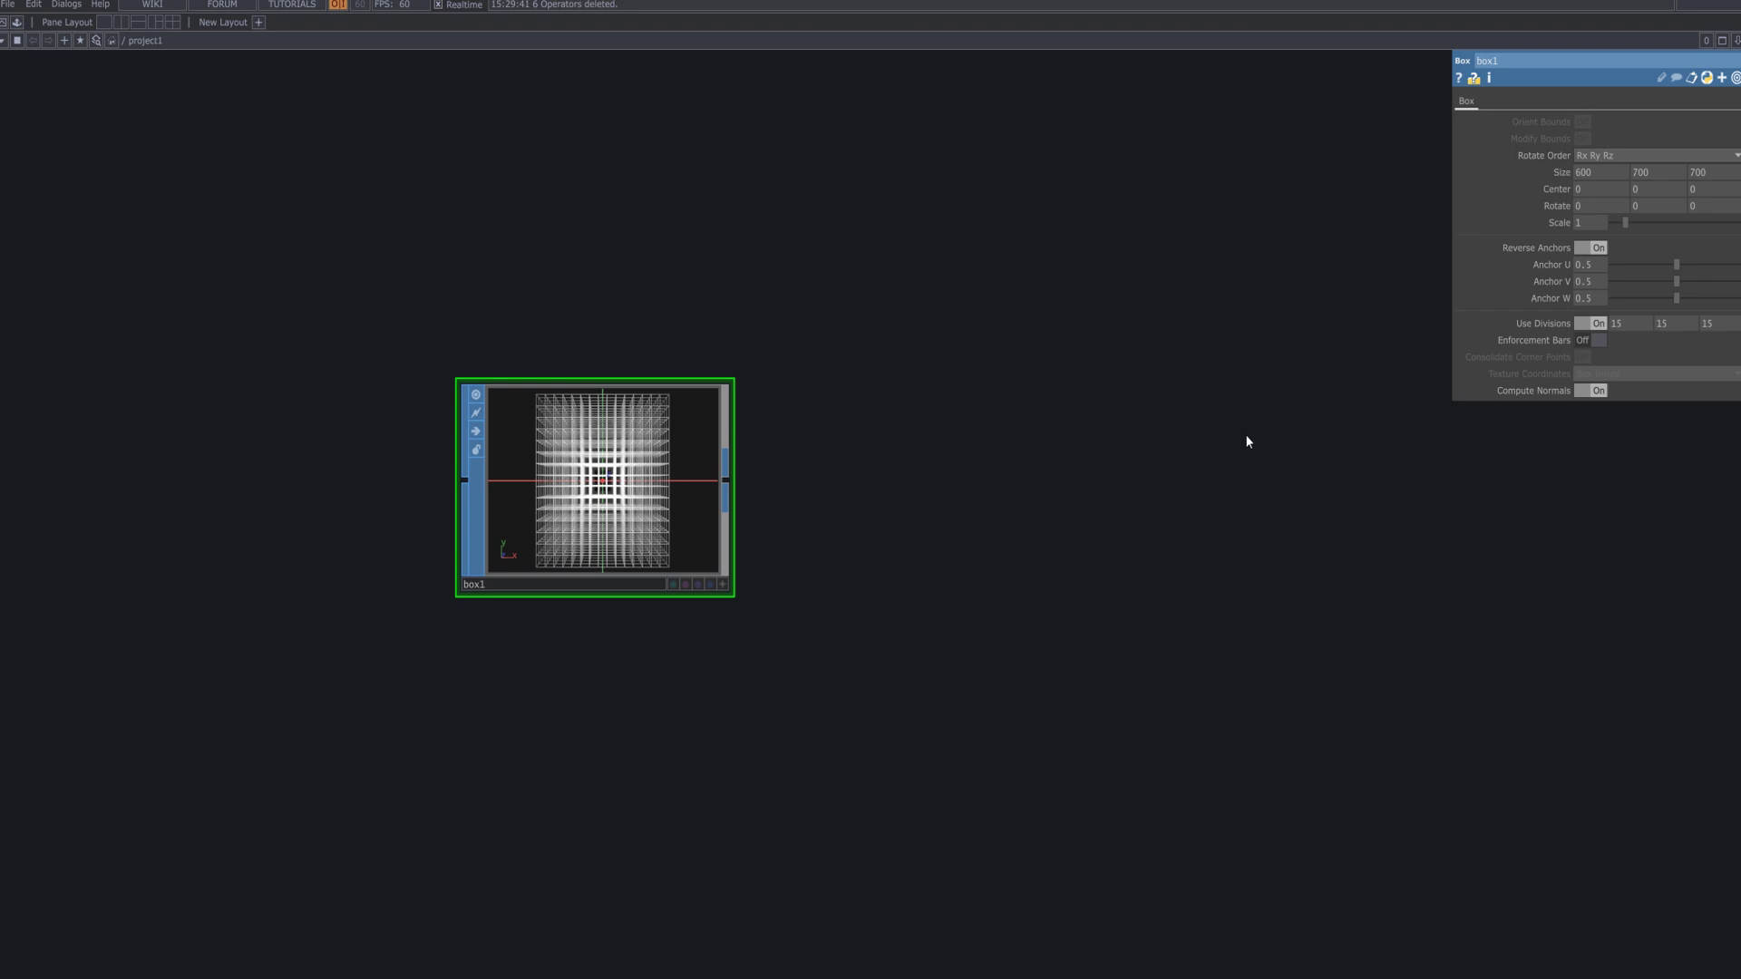
# Recentre box1 in the network and bring up the operator list filtered for 'w'.
pyautogui.scroll(5, 607, 631)
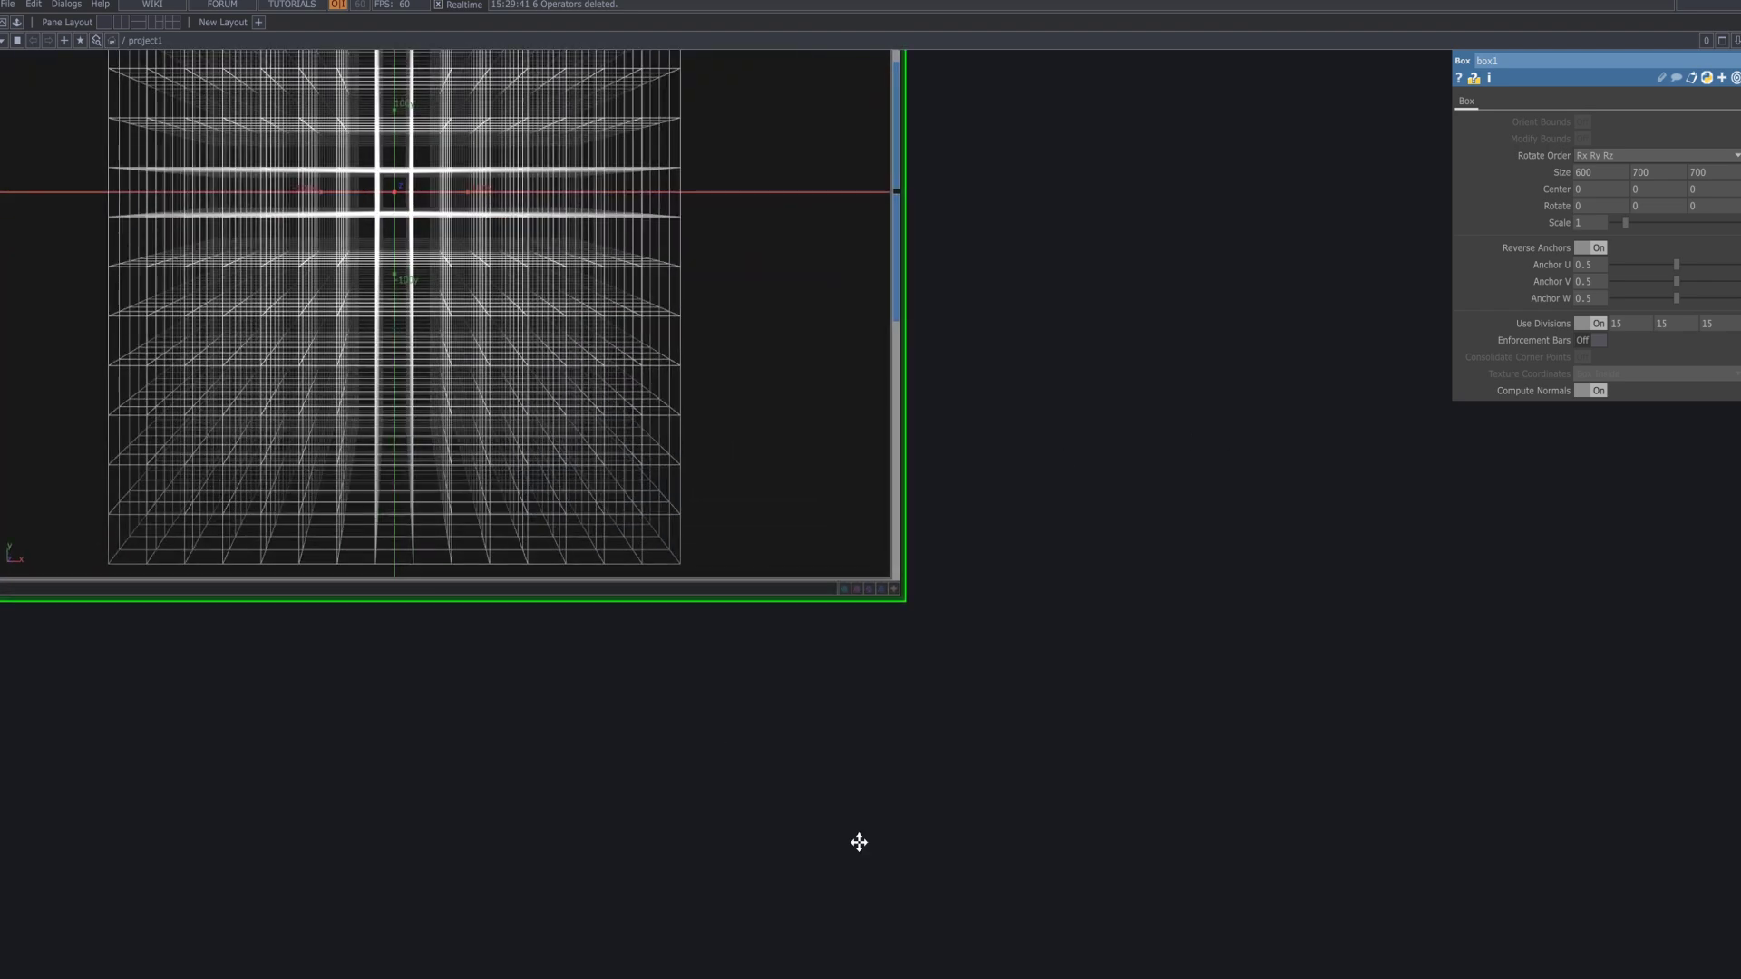
pyautogui.moveTo(1341, 734); pyautogui.dragTo(1575, 913)
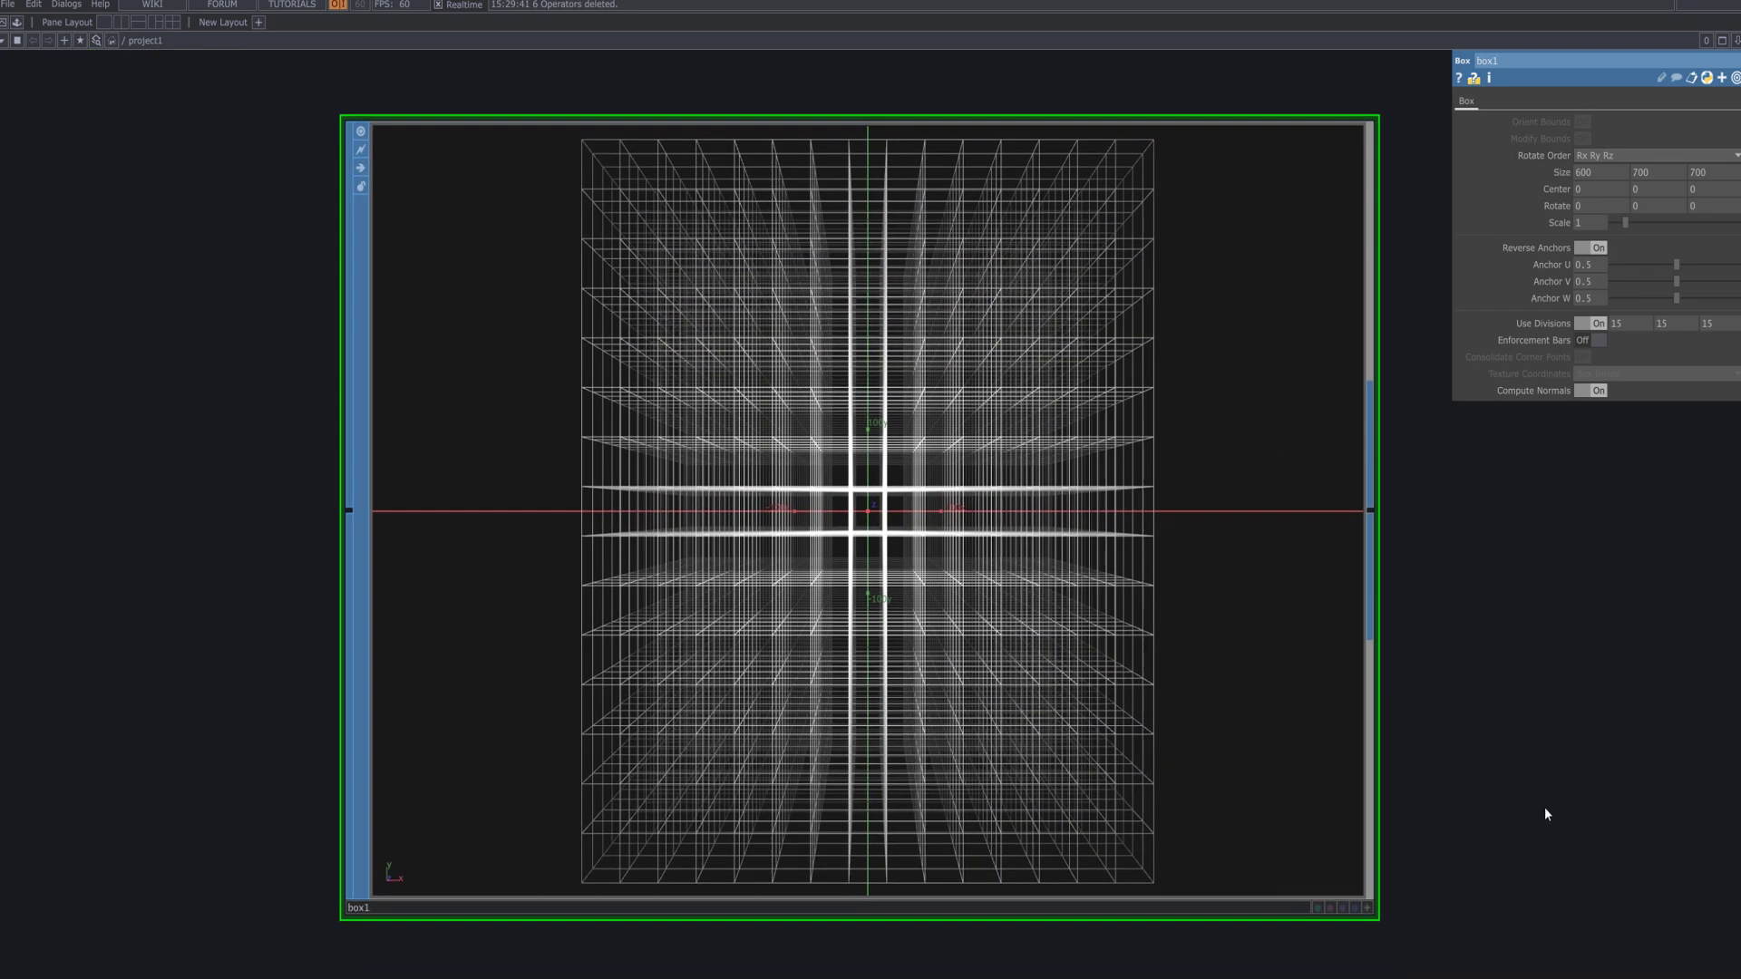
pyautogui.moveTo(1621, 498); pyautogui.dragTo(1403, 460)
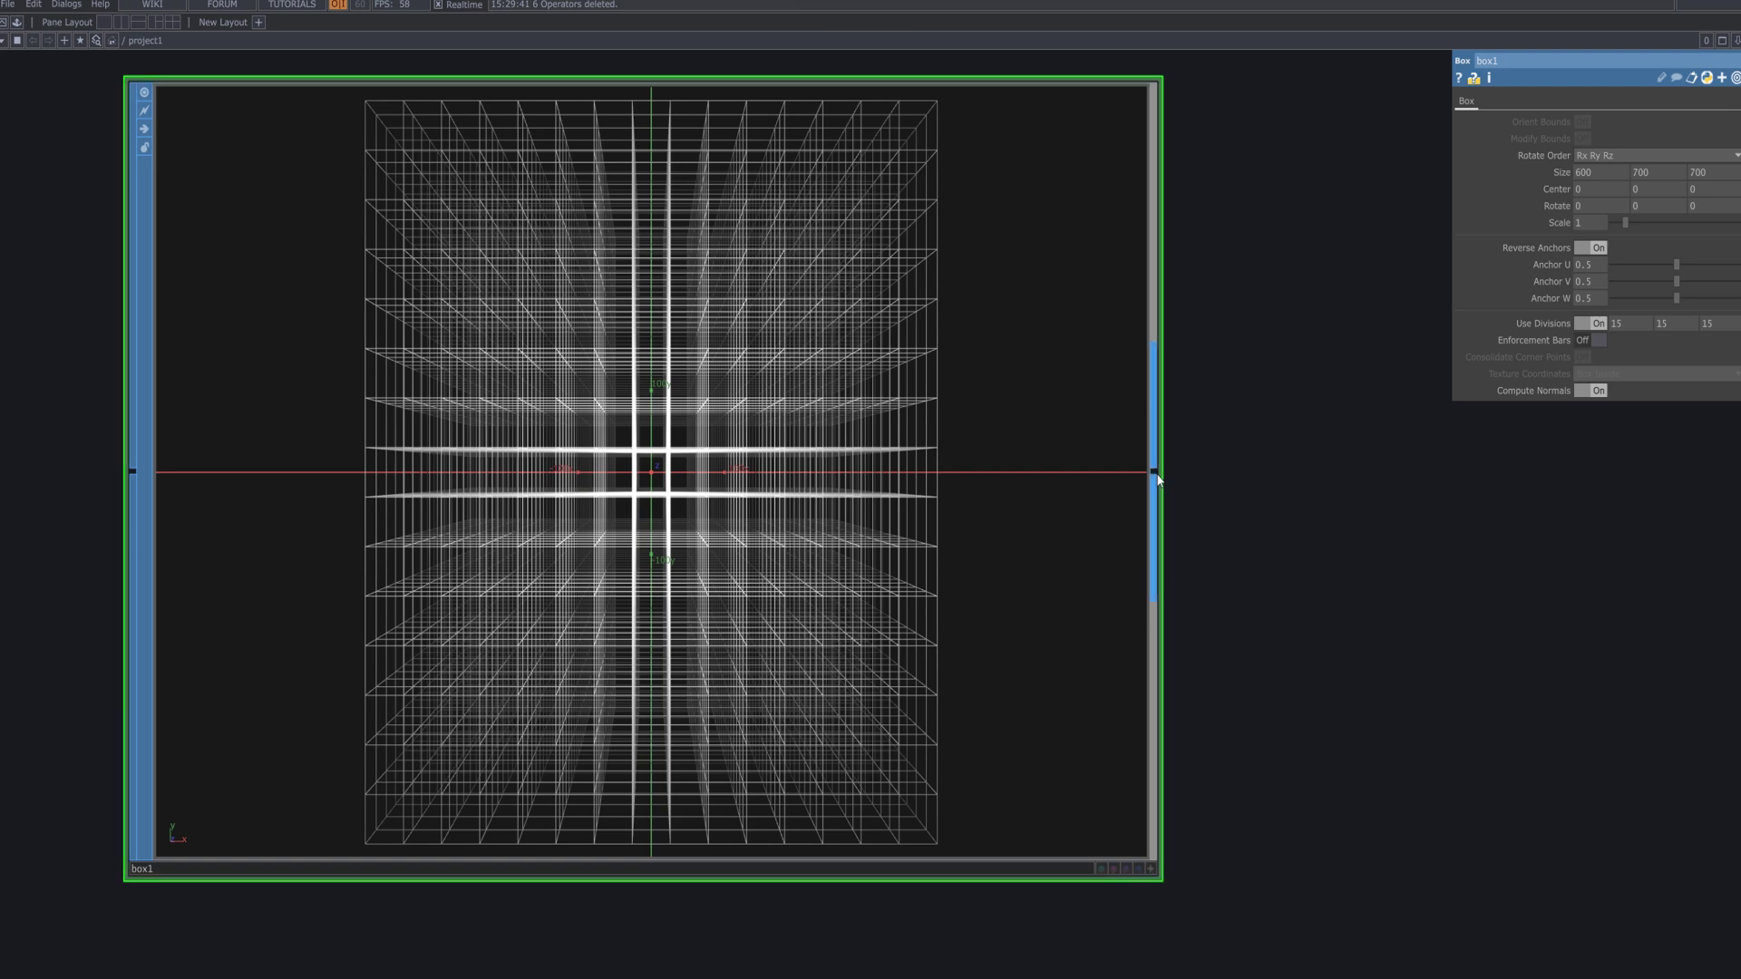
pyautogui.press('Tab')
pyautogui.write('w')
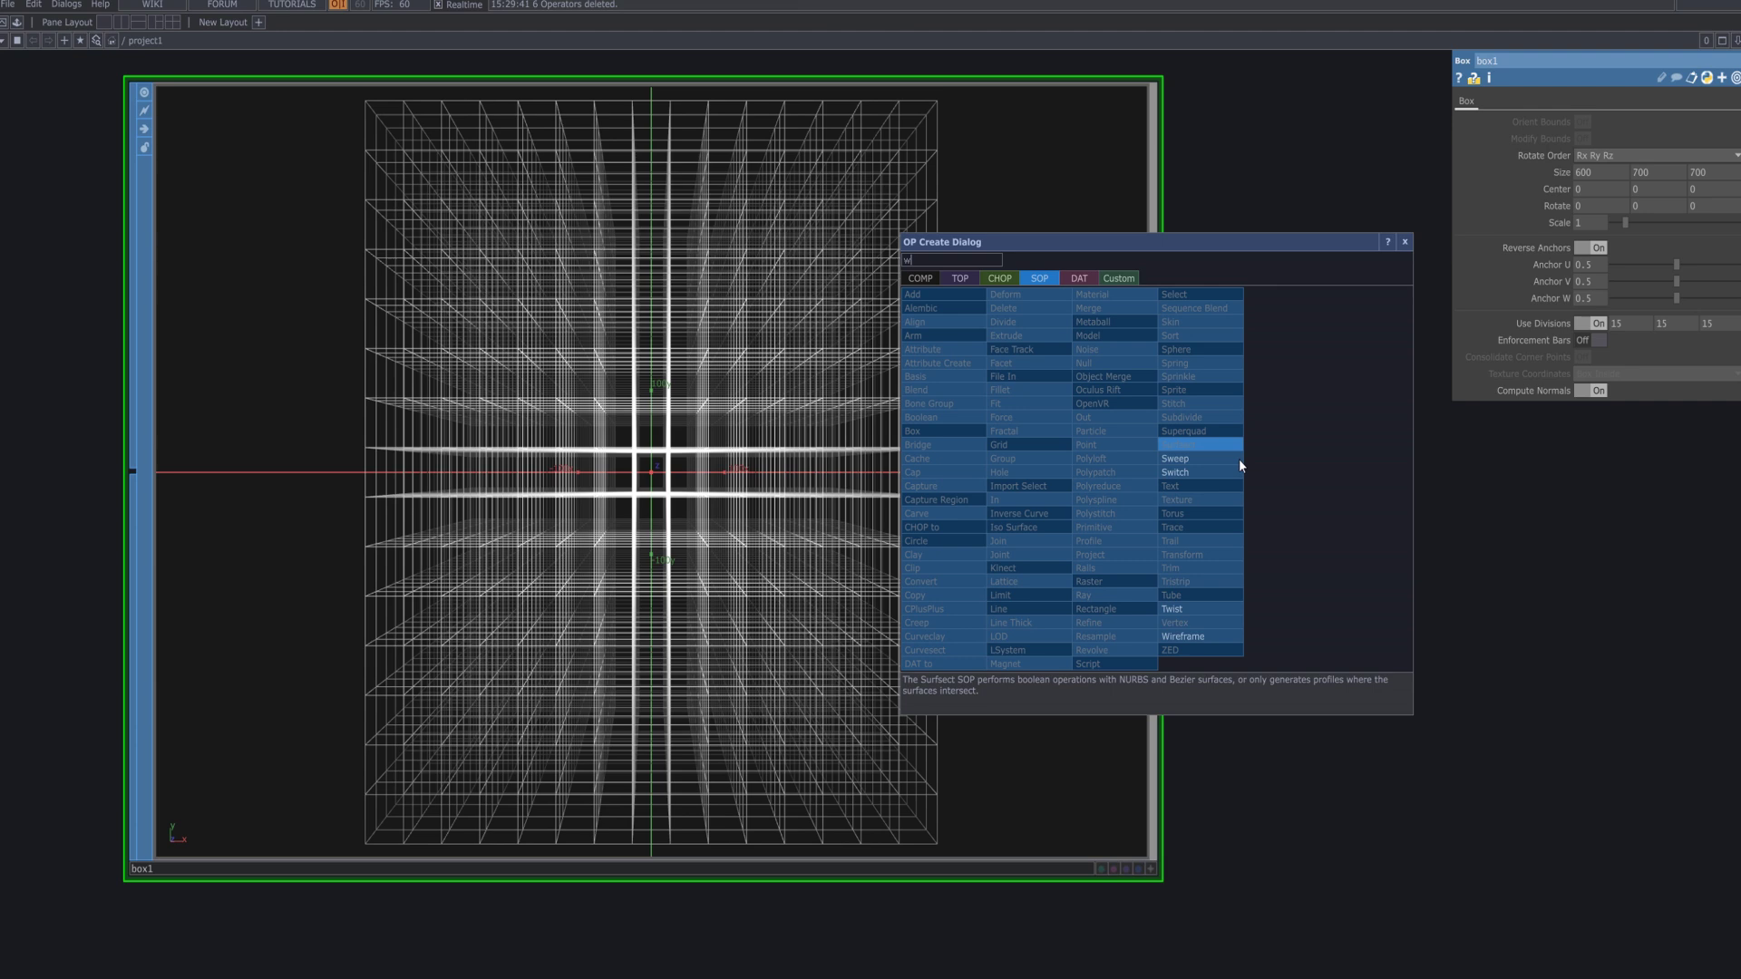
# Place a Wireframe SOP, wire1, to the right of box1 and set Wire Radius to 1.
pyautogui.click(1215, 636)
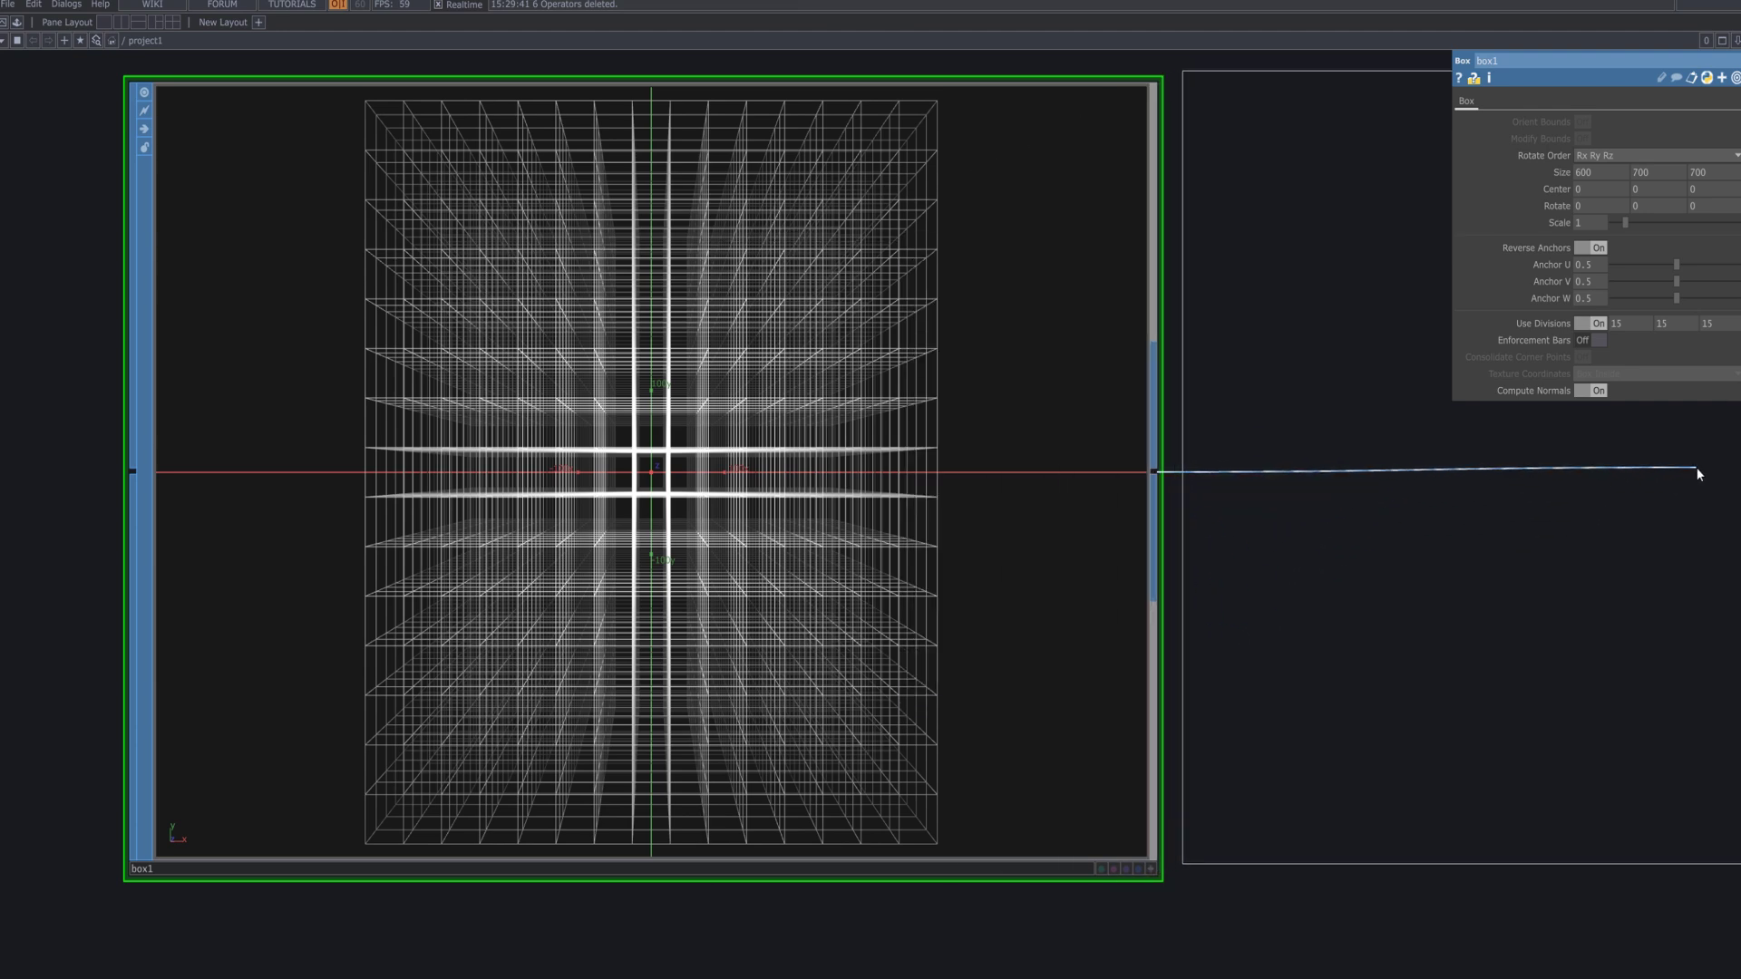
pyautogui.click(1694, 470)
pyautogui.scroll(-3, 1585, 552)
pyautogui.moveTo(1348, 838); pyautogui.dragTo(973, 856)
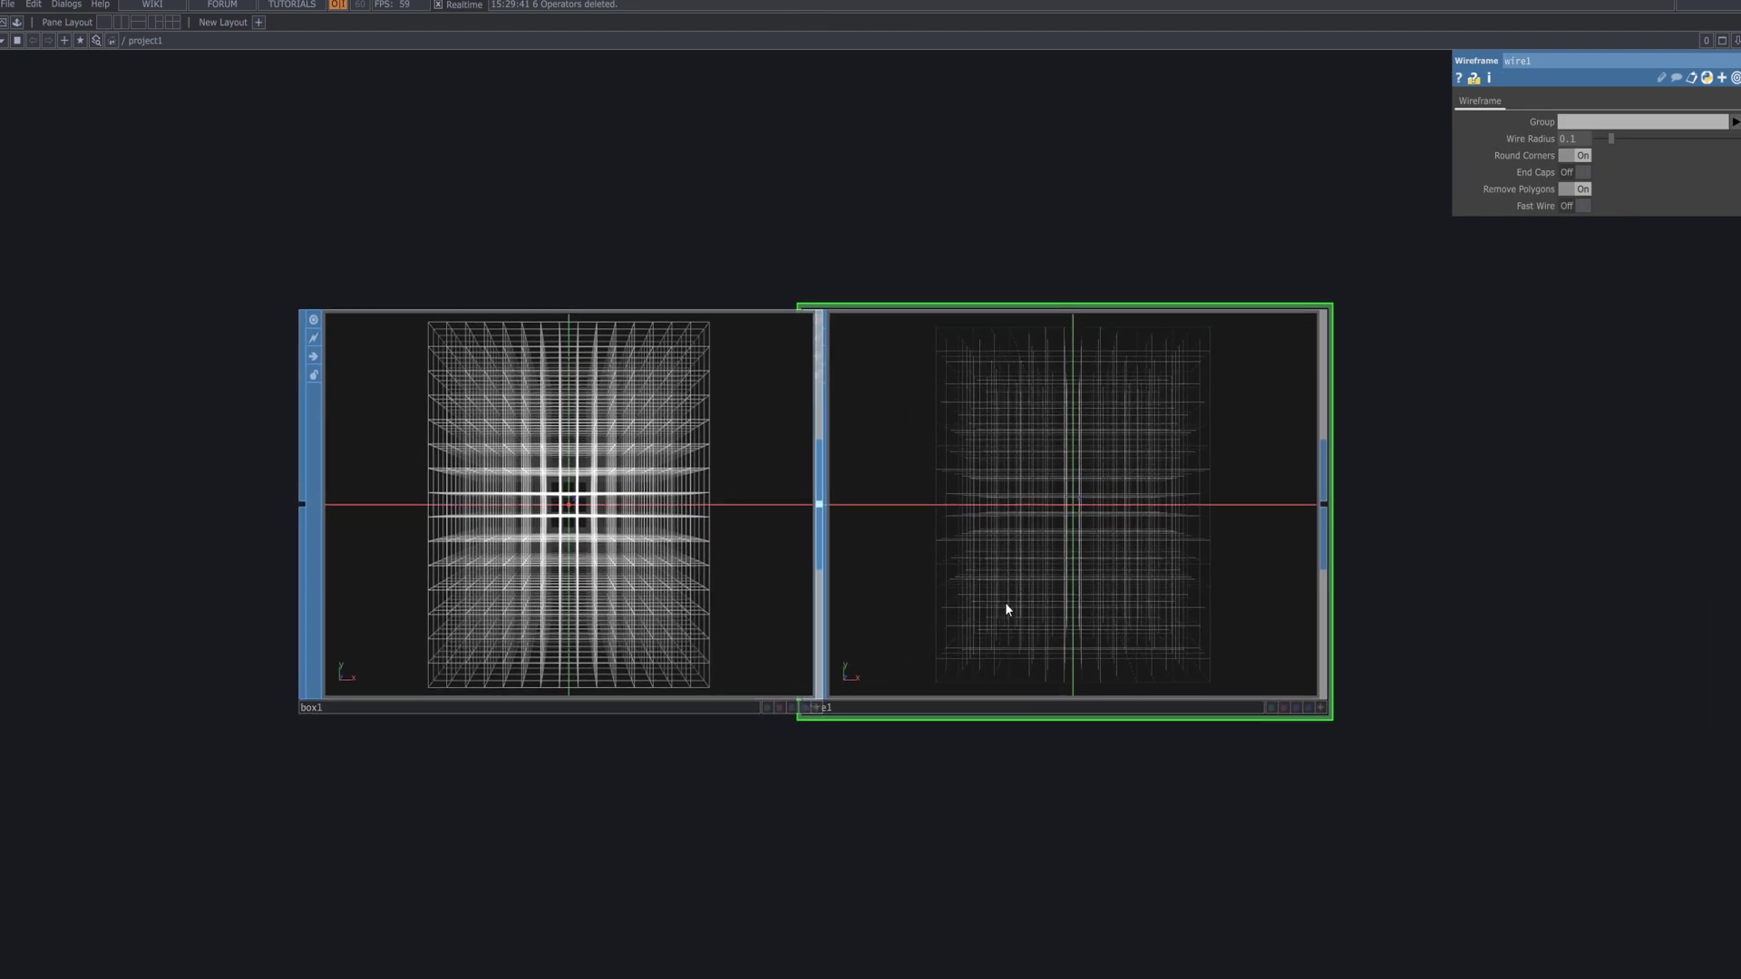
pyautogui.moveTo(1006, 602); pyautogui.dragTo(1127, 602)
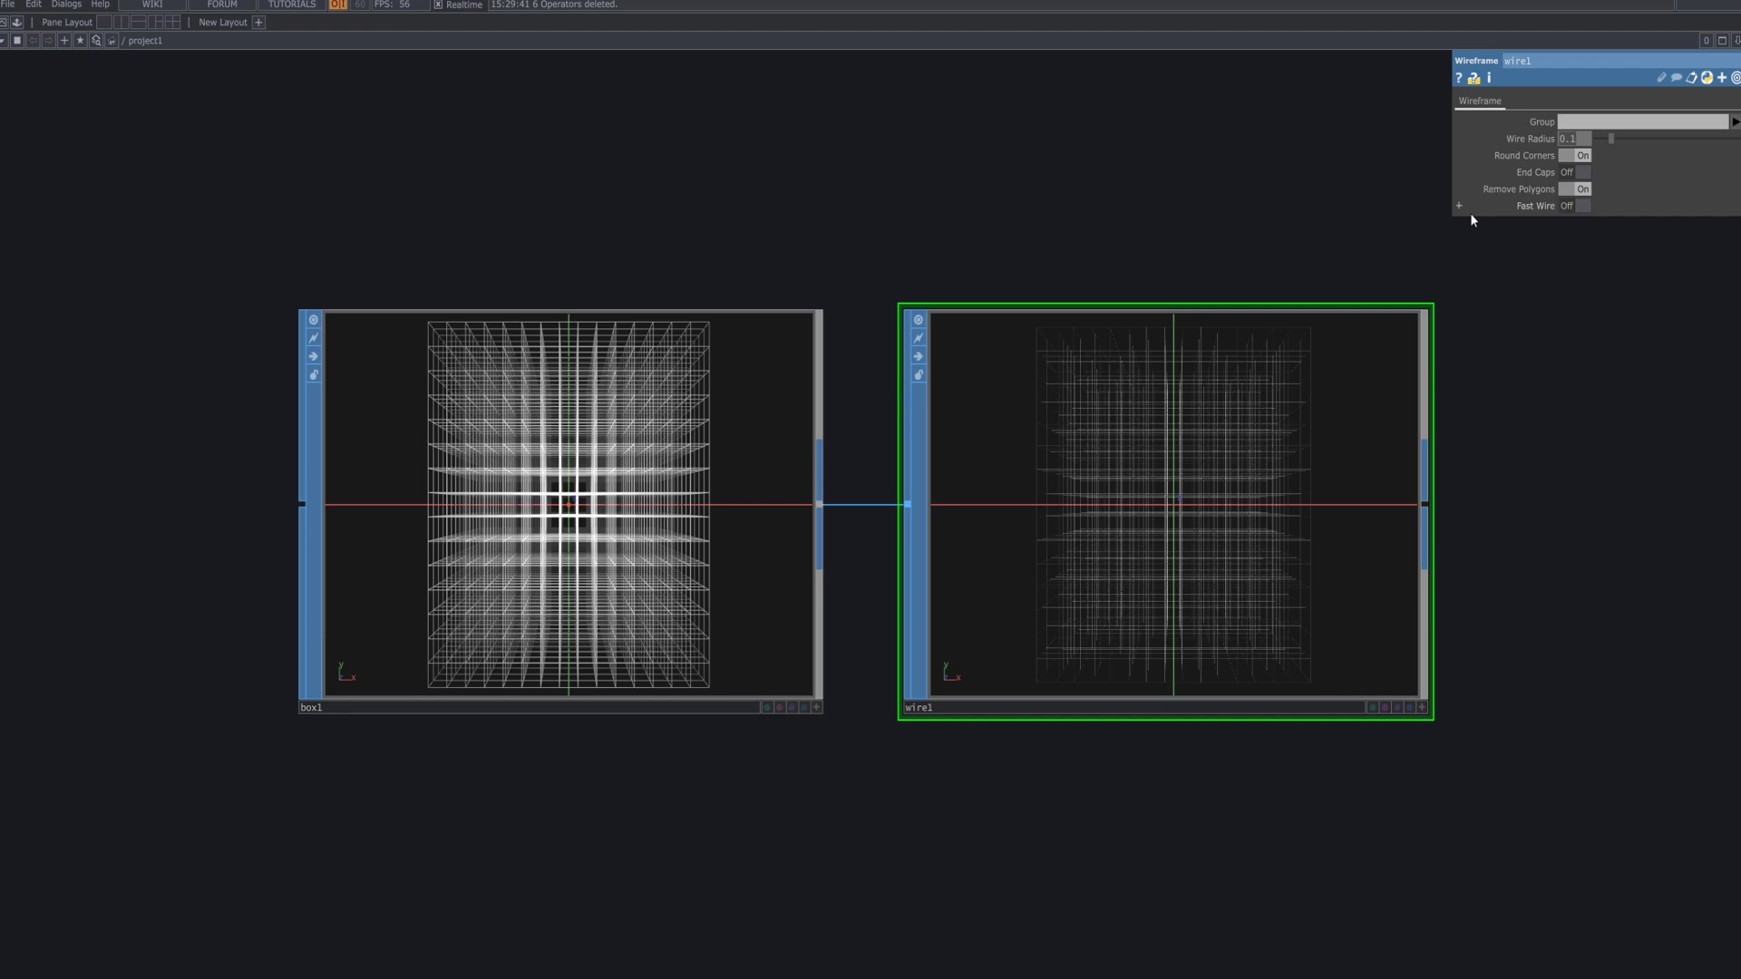
pyautogui.write('1')
pyautogui.press('Return')
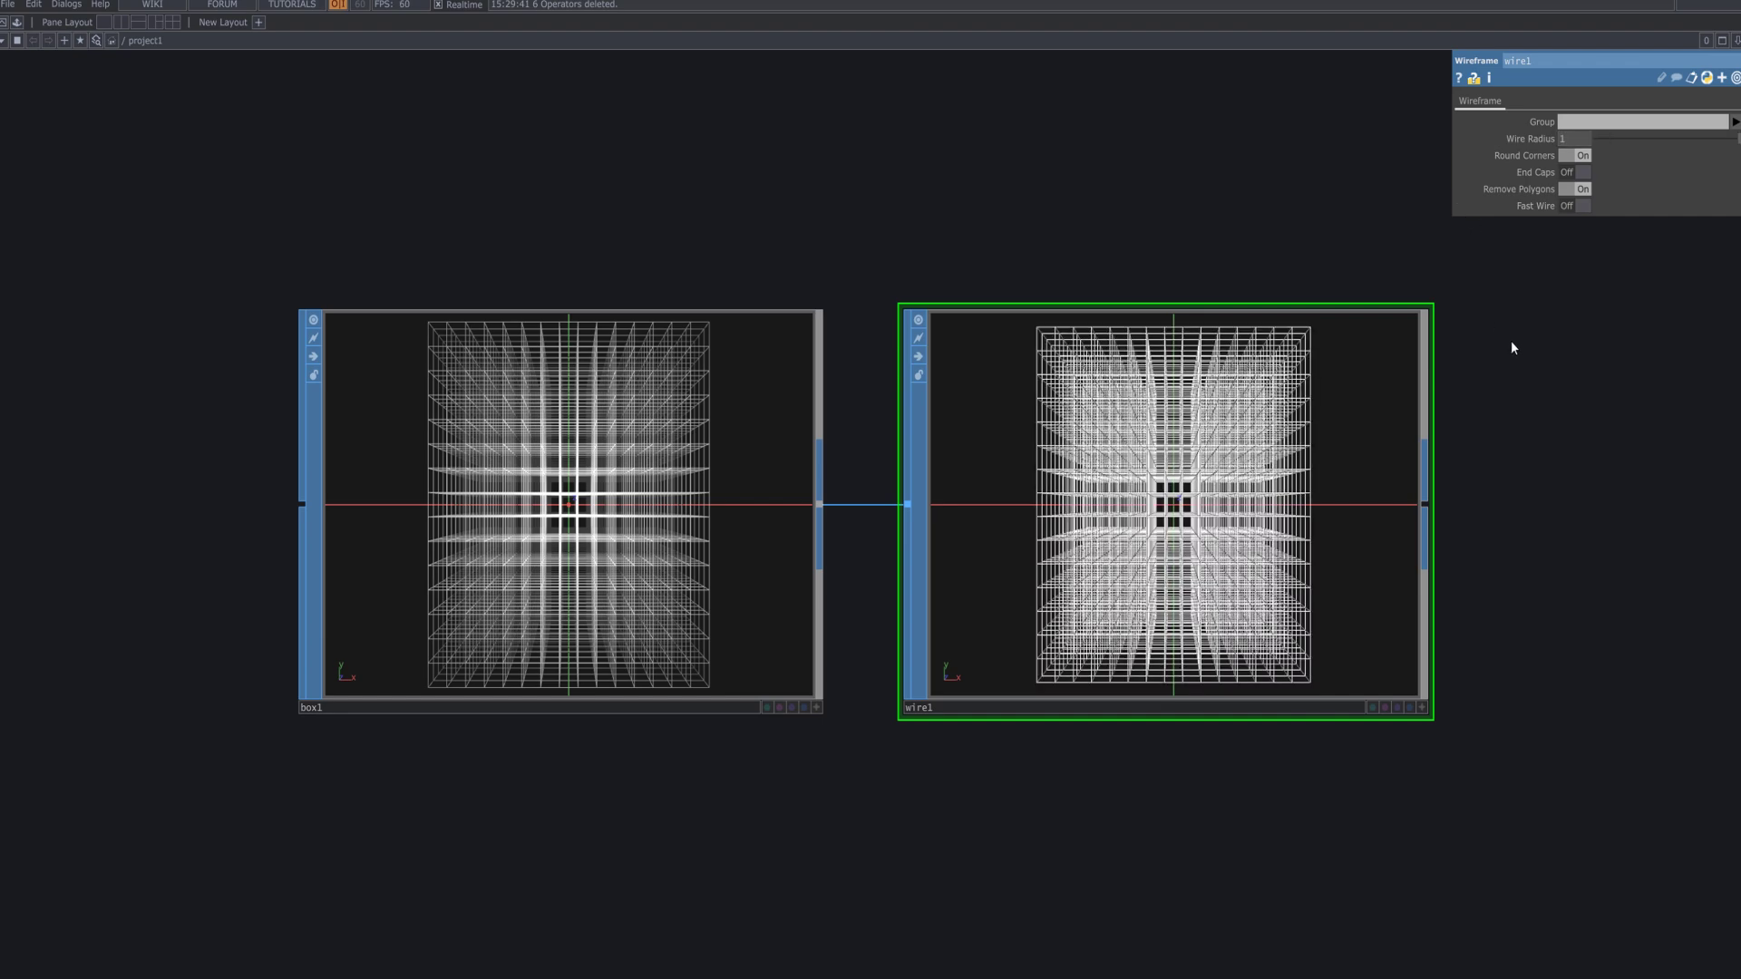
pyautogui.scroll(-3, 1486, 399)
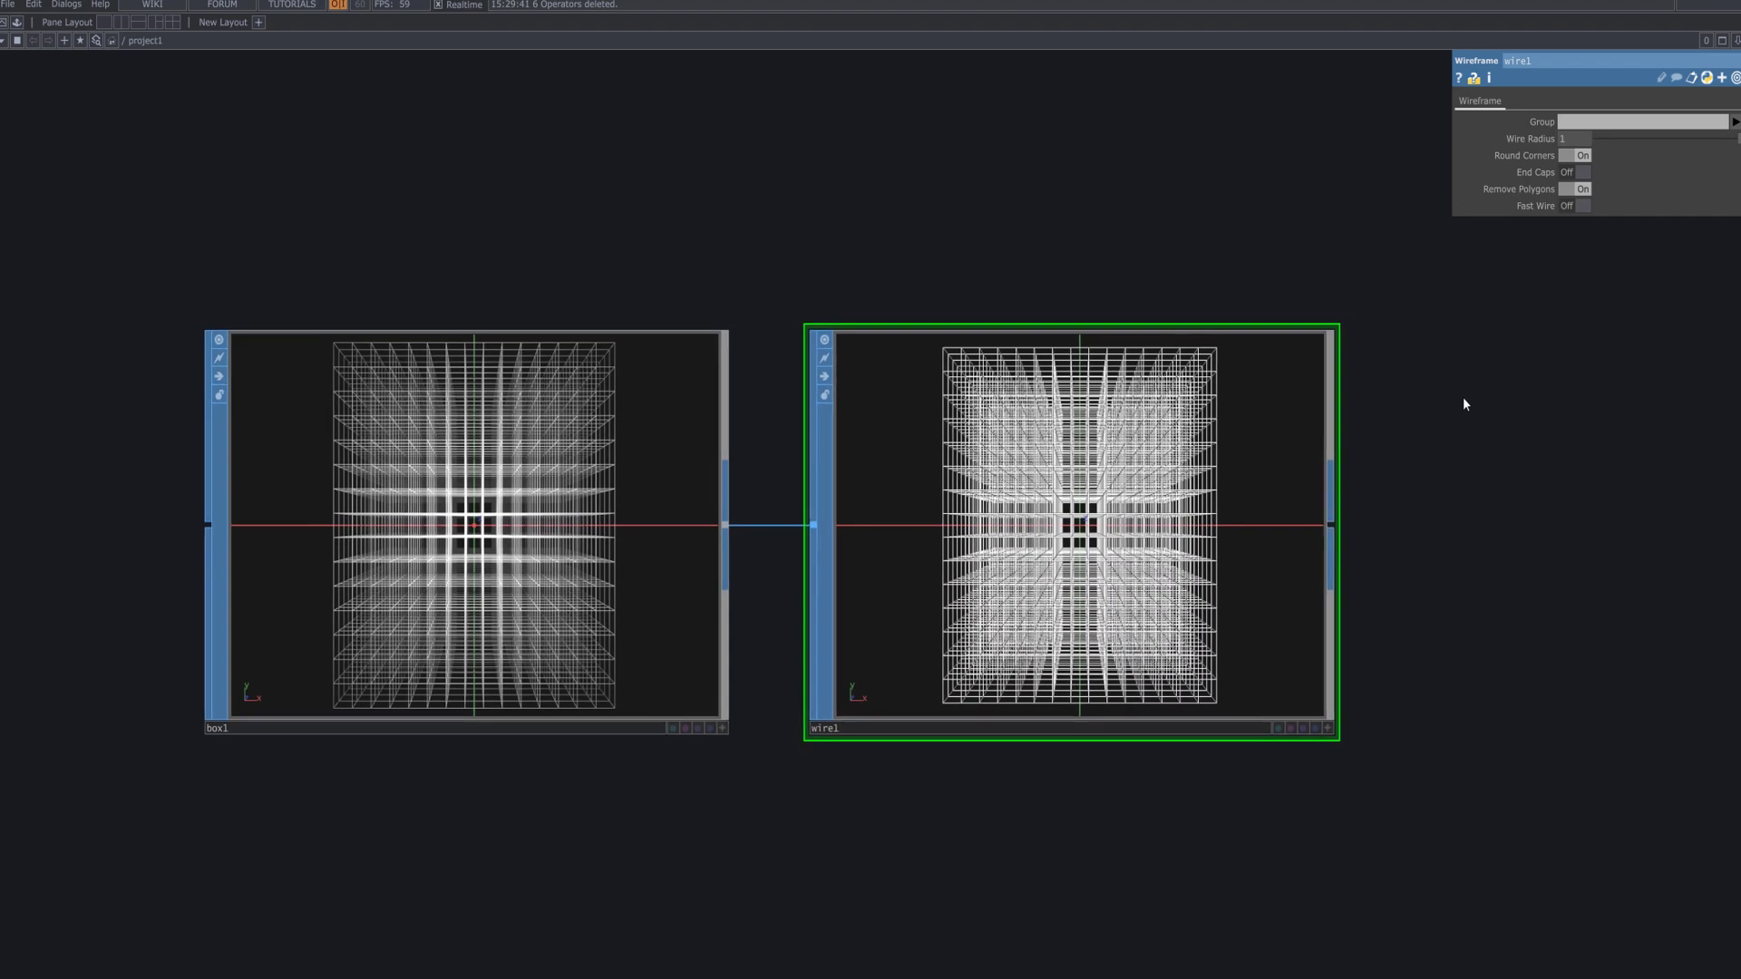
pyautogui.hscroll(5, 1396, 454)
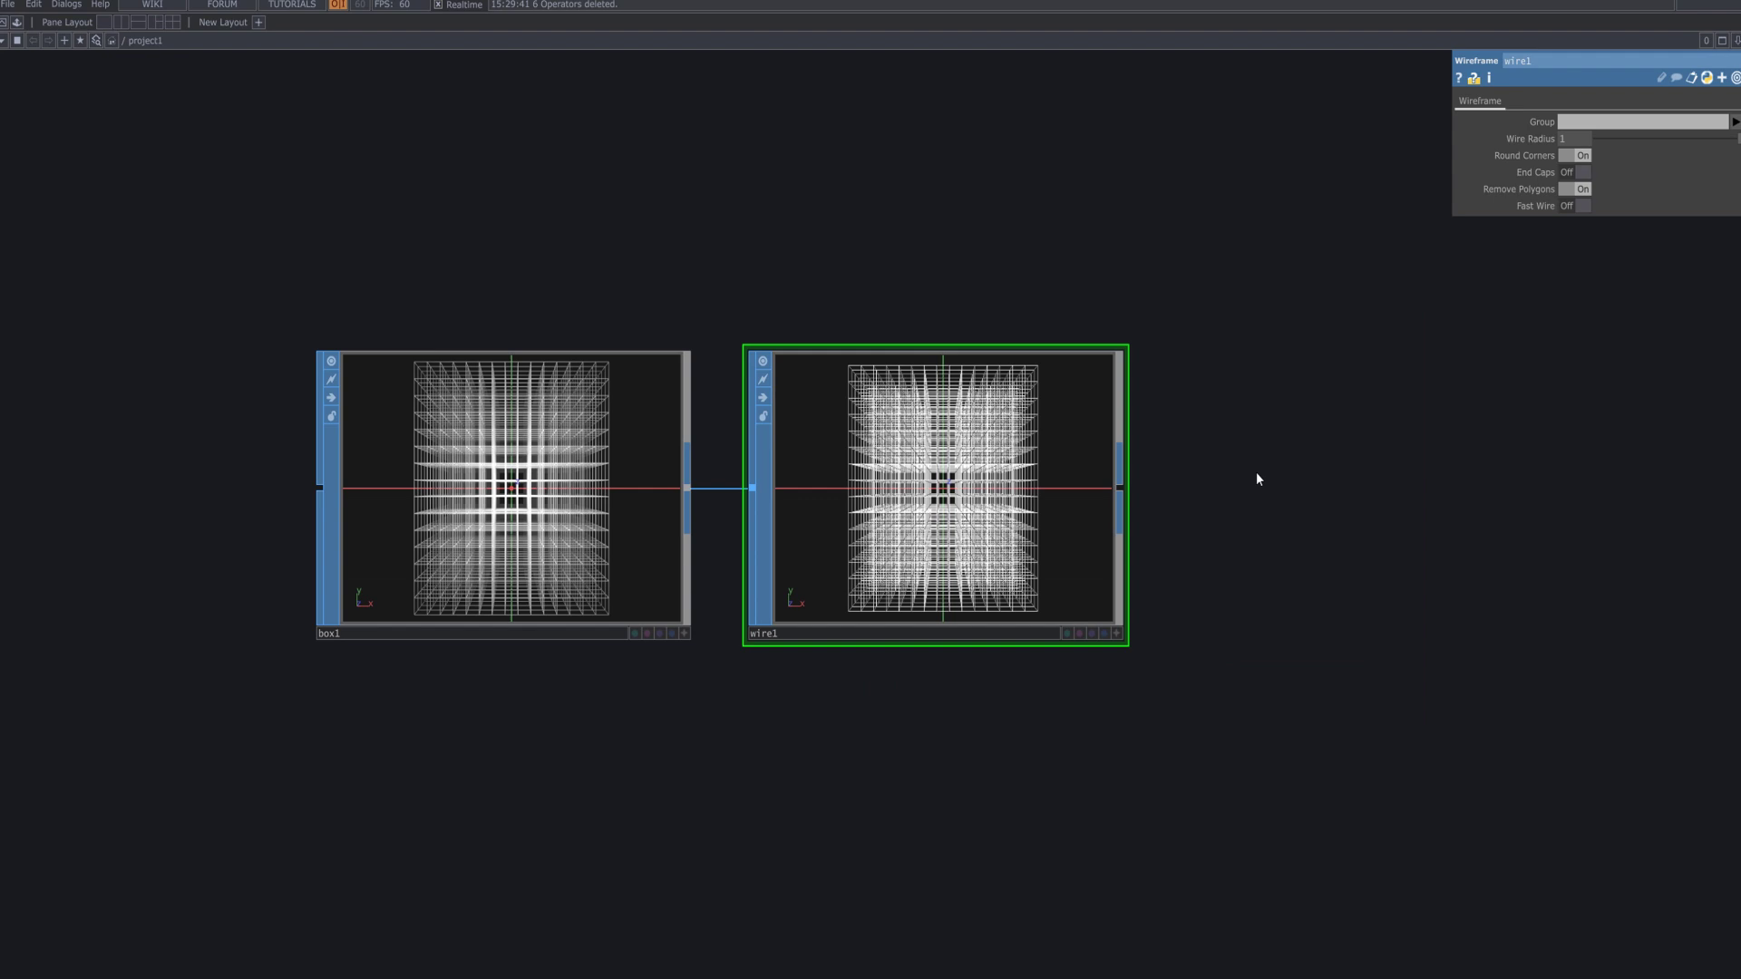
pyautogui.scroll(-4, 1124, 602)
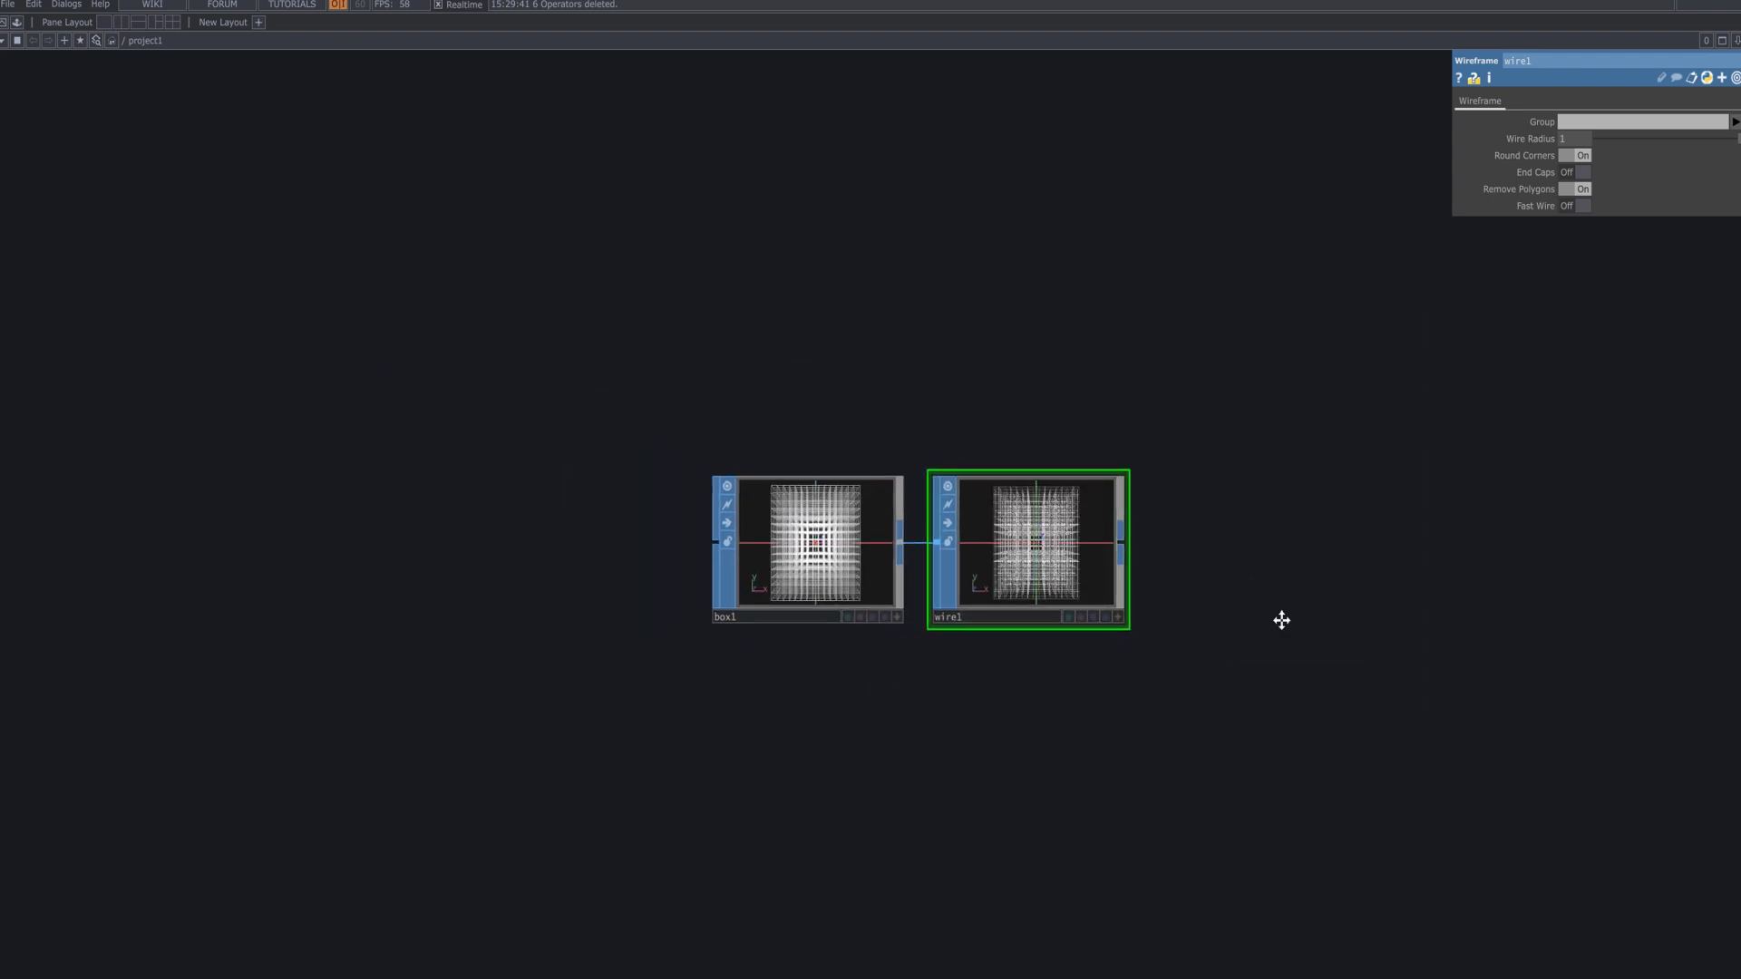
# Add a Geometry COMP, geo1, wired to wire1's output.
pyautogui.moveTo(1282, 617); pyautogui.dragTo(797, 532)
pyautogui.rightClick(729, 487)
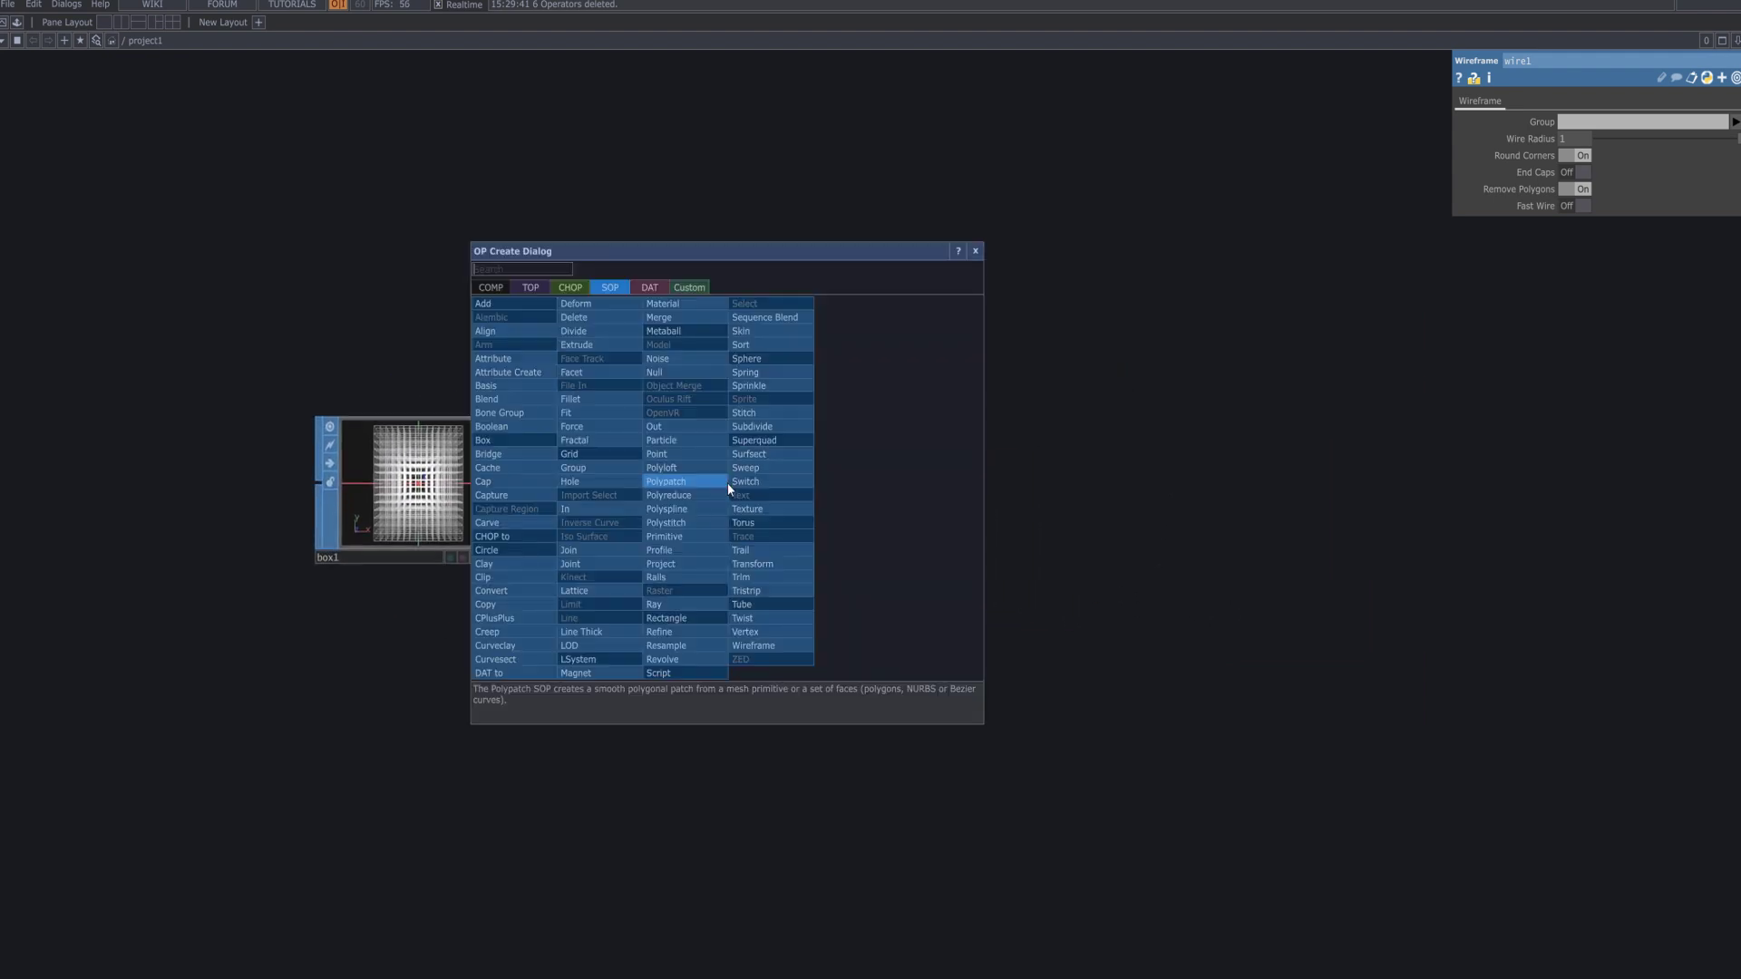
pyautogui.write('ge')
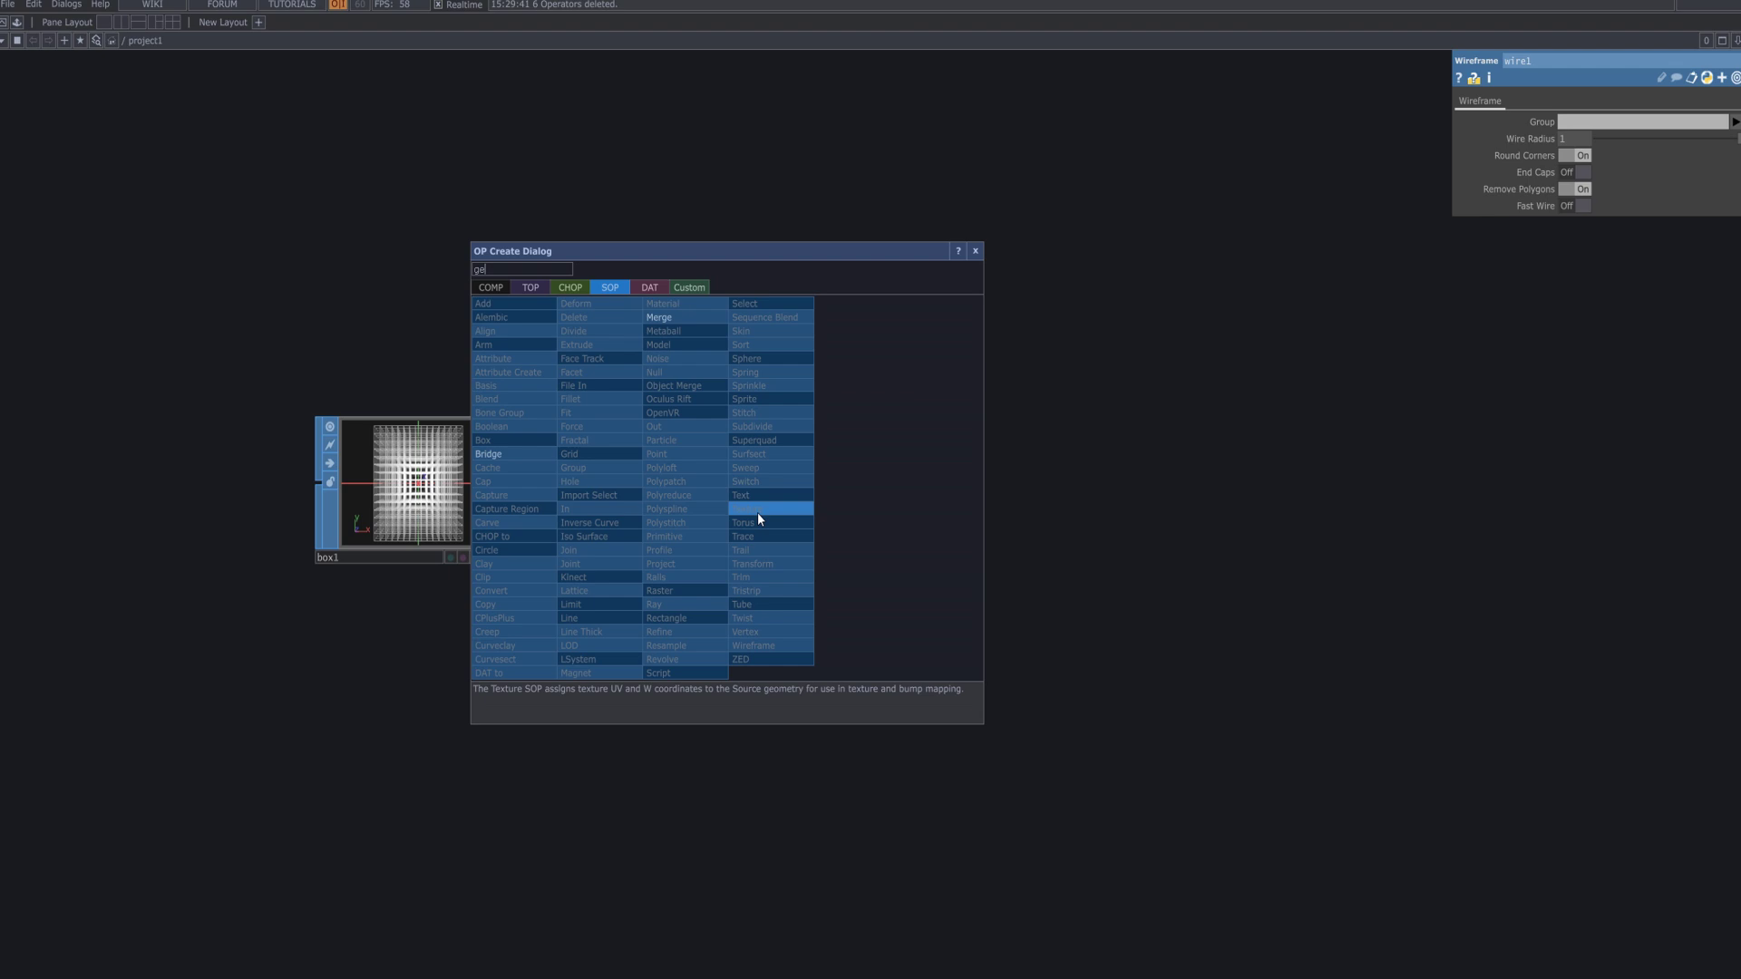
pyautogui.click(494, 289)
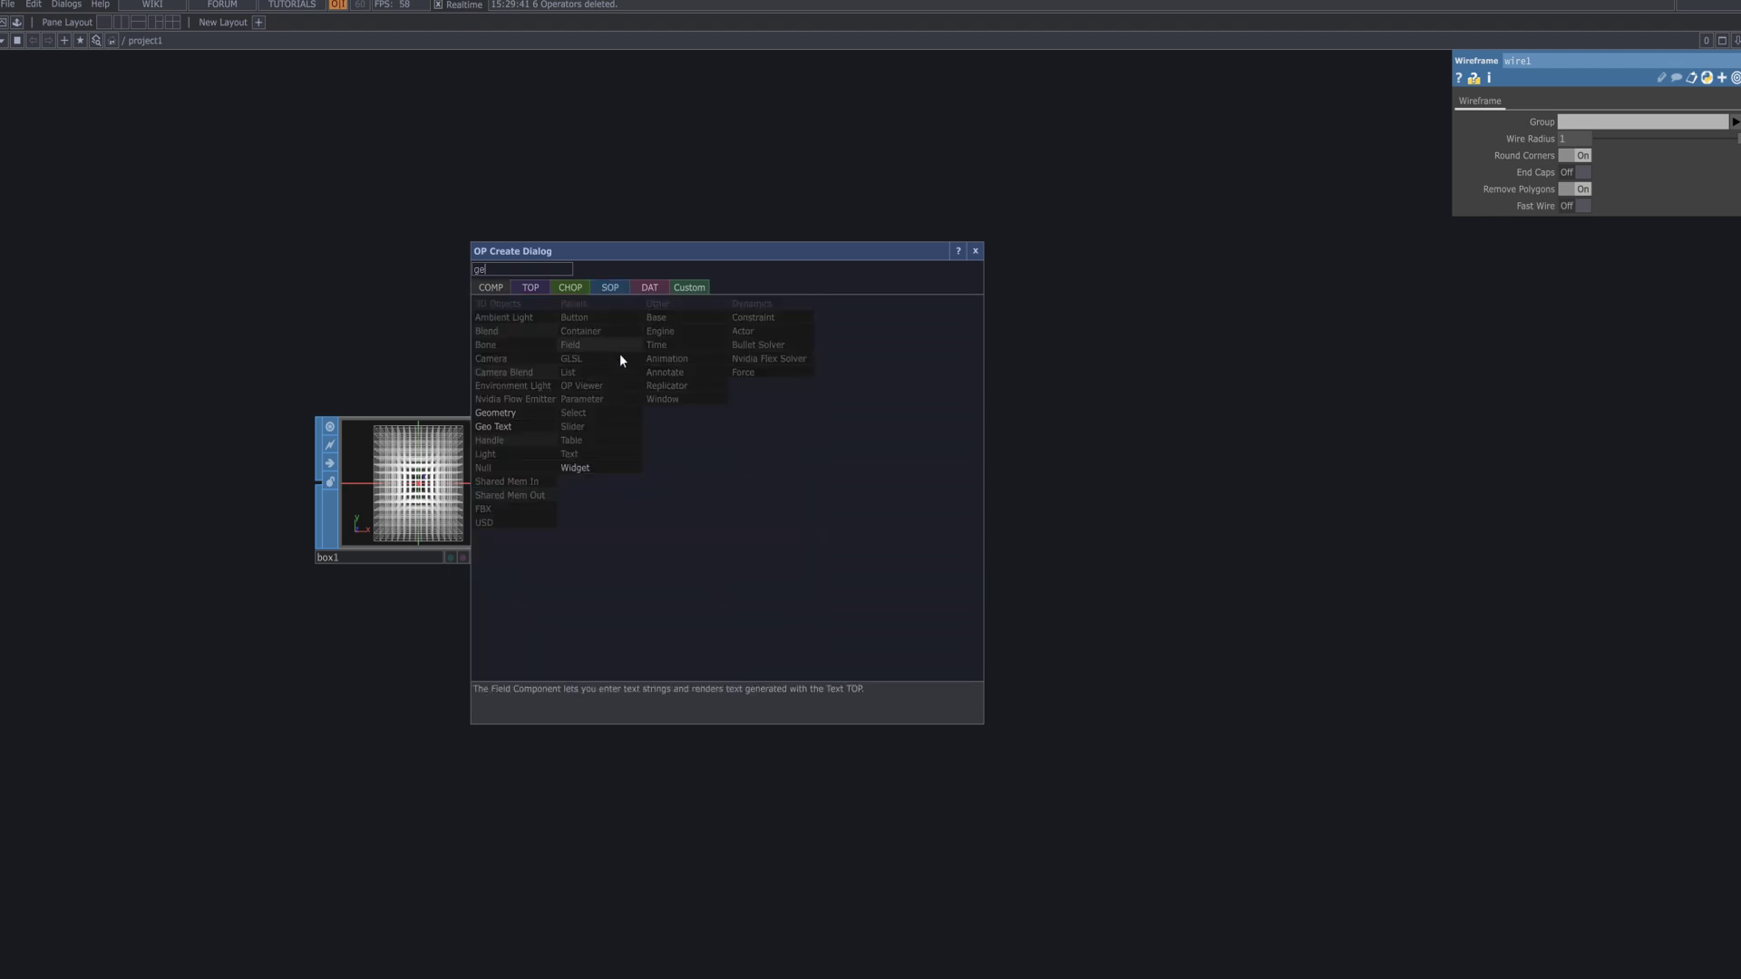
pyautogui.click(531, 413)
pyautogui.click(1057, 335)
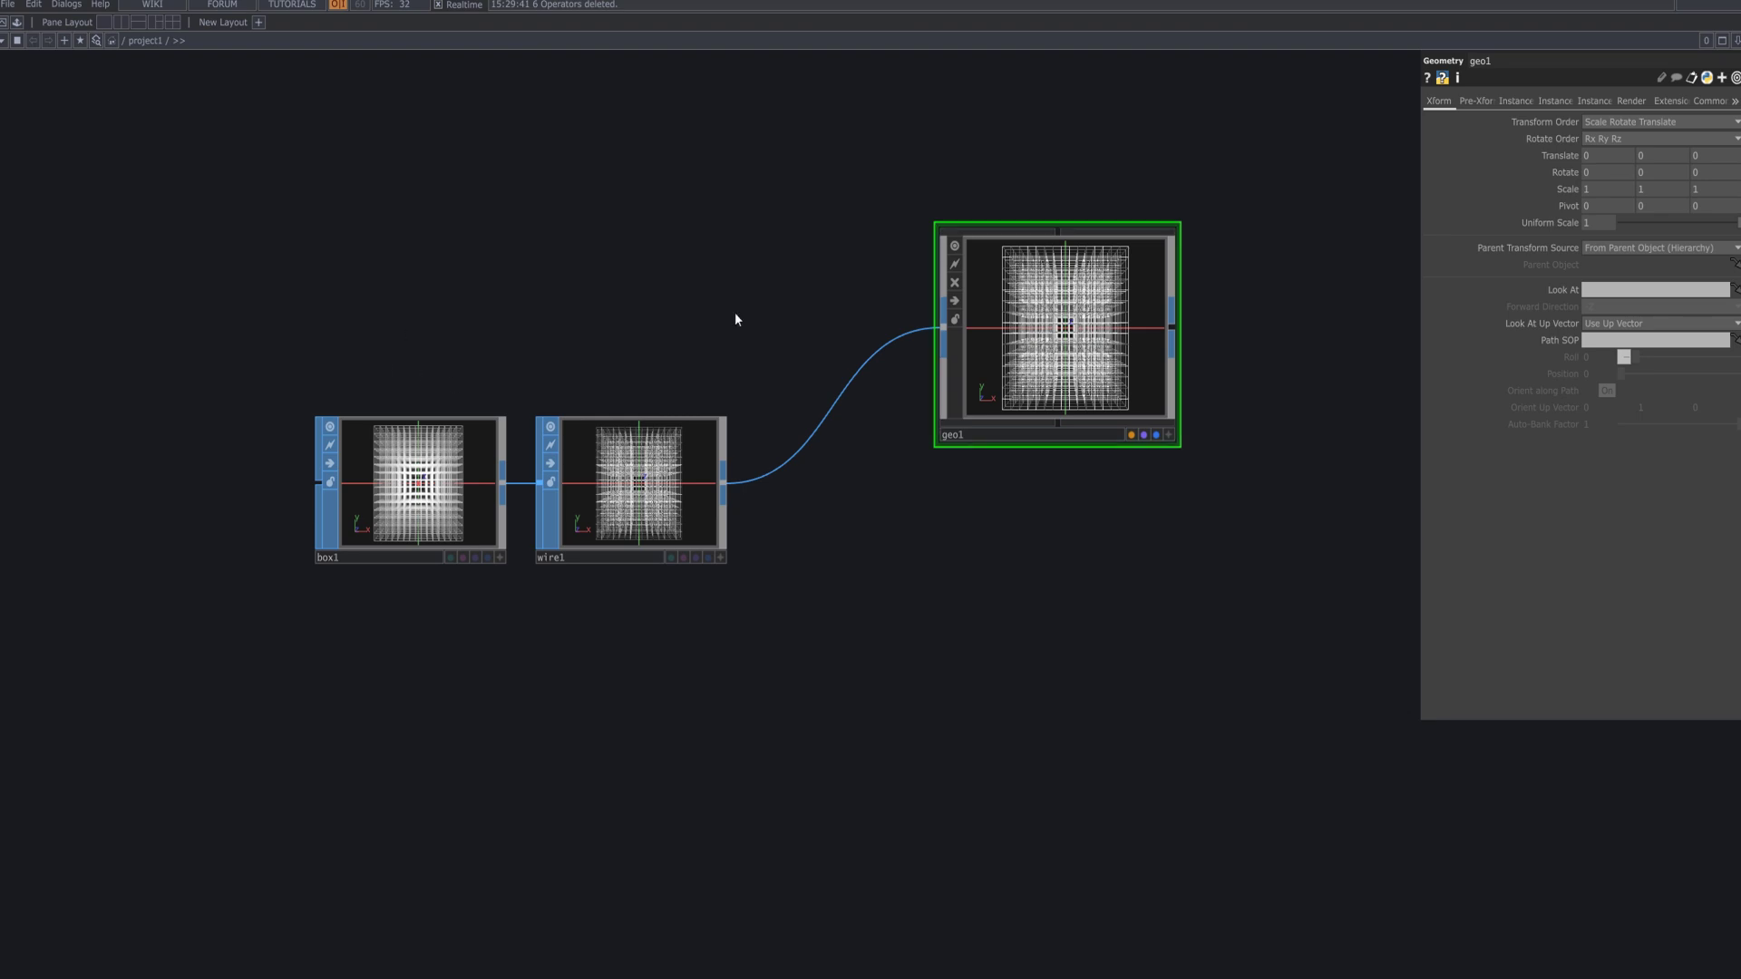
pyautogui.scroll(-4, 663, 300)
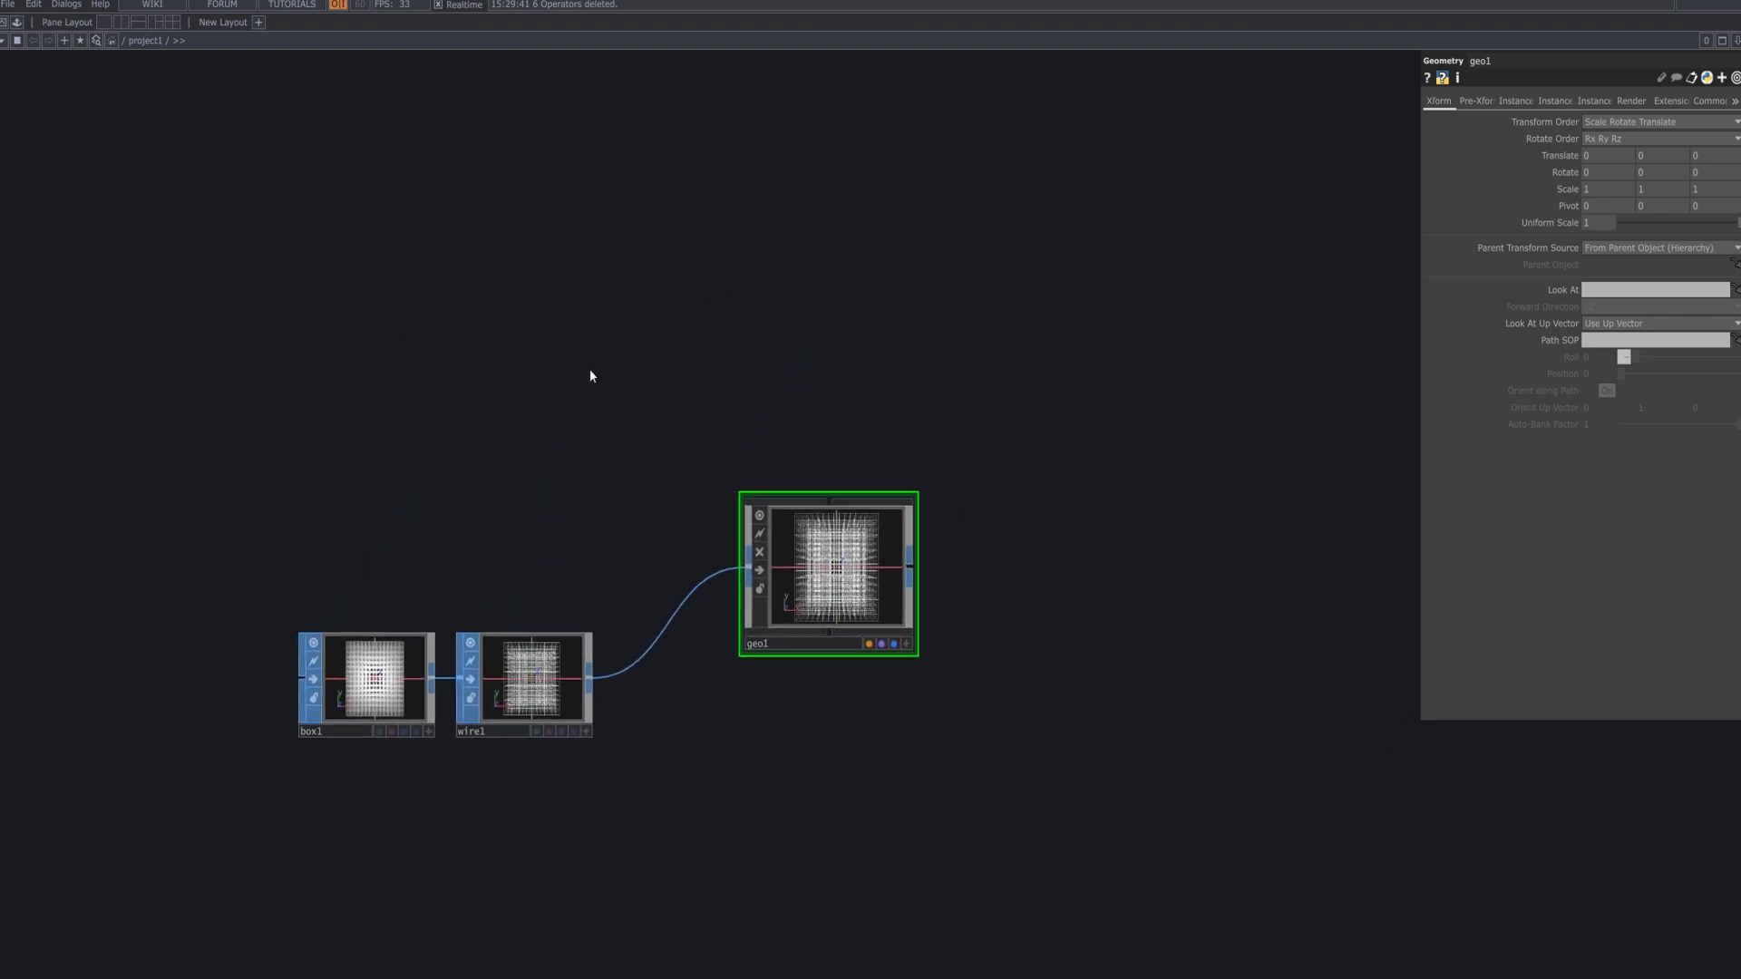
# Create a Phong material, phong1, in the network.
pyautogui.press('Tab')
pyautogui.click(513, 174)
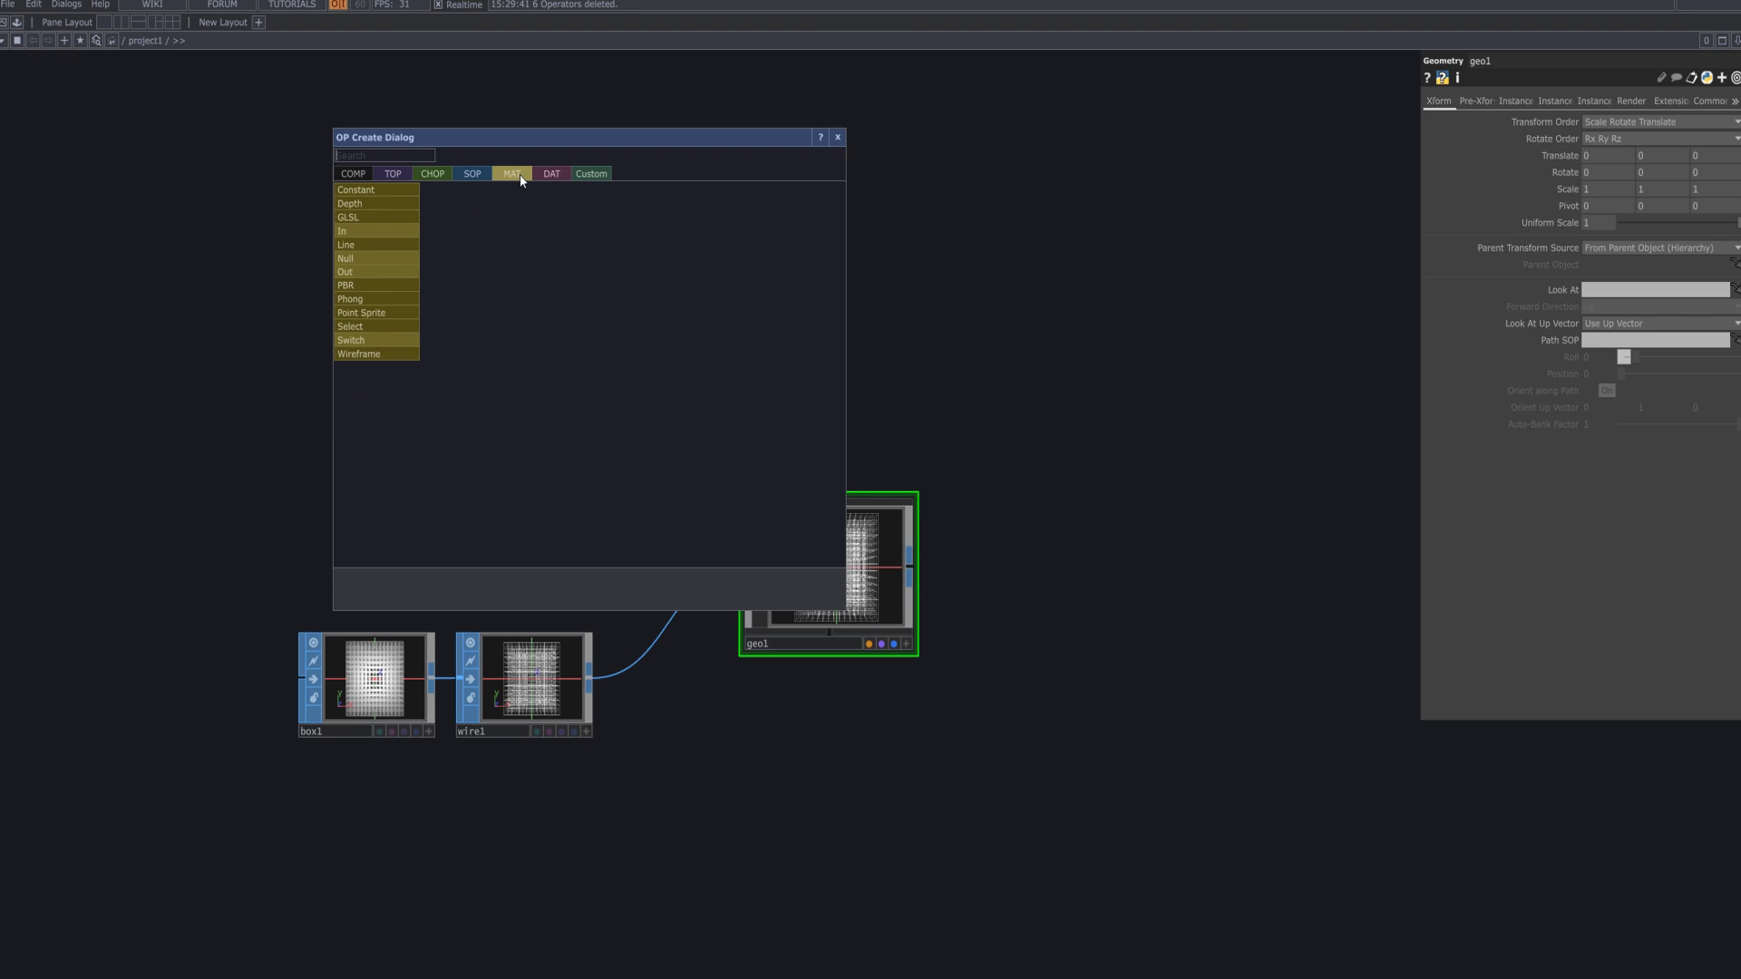
pyautogui.write('p')
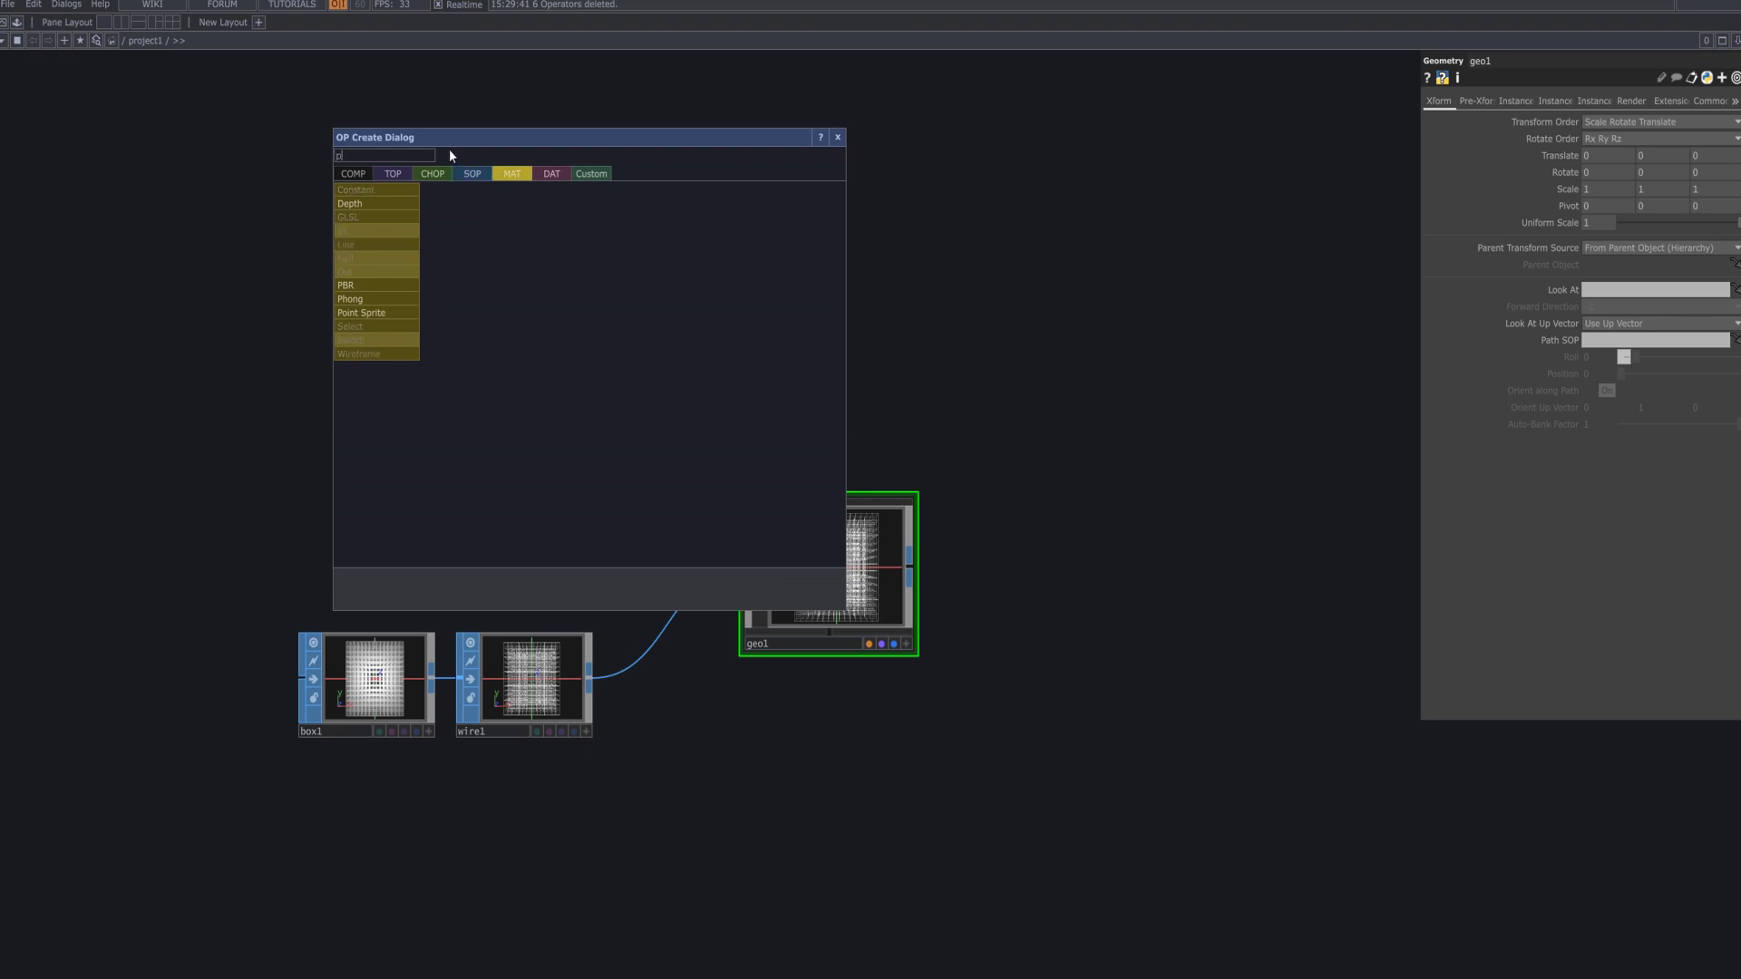
pyautogui.click(388, 299)
pyautogui.click(585, 322)
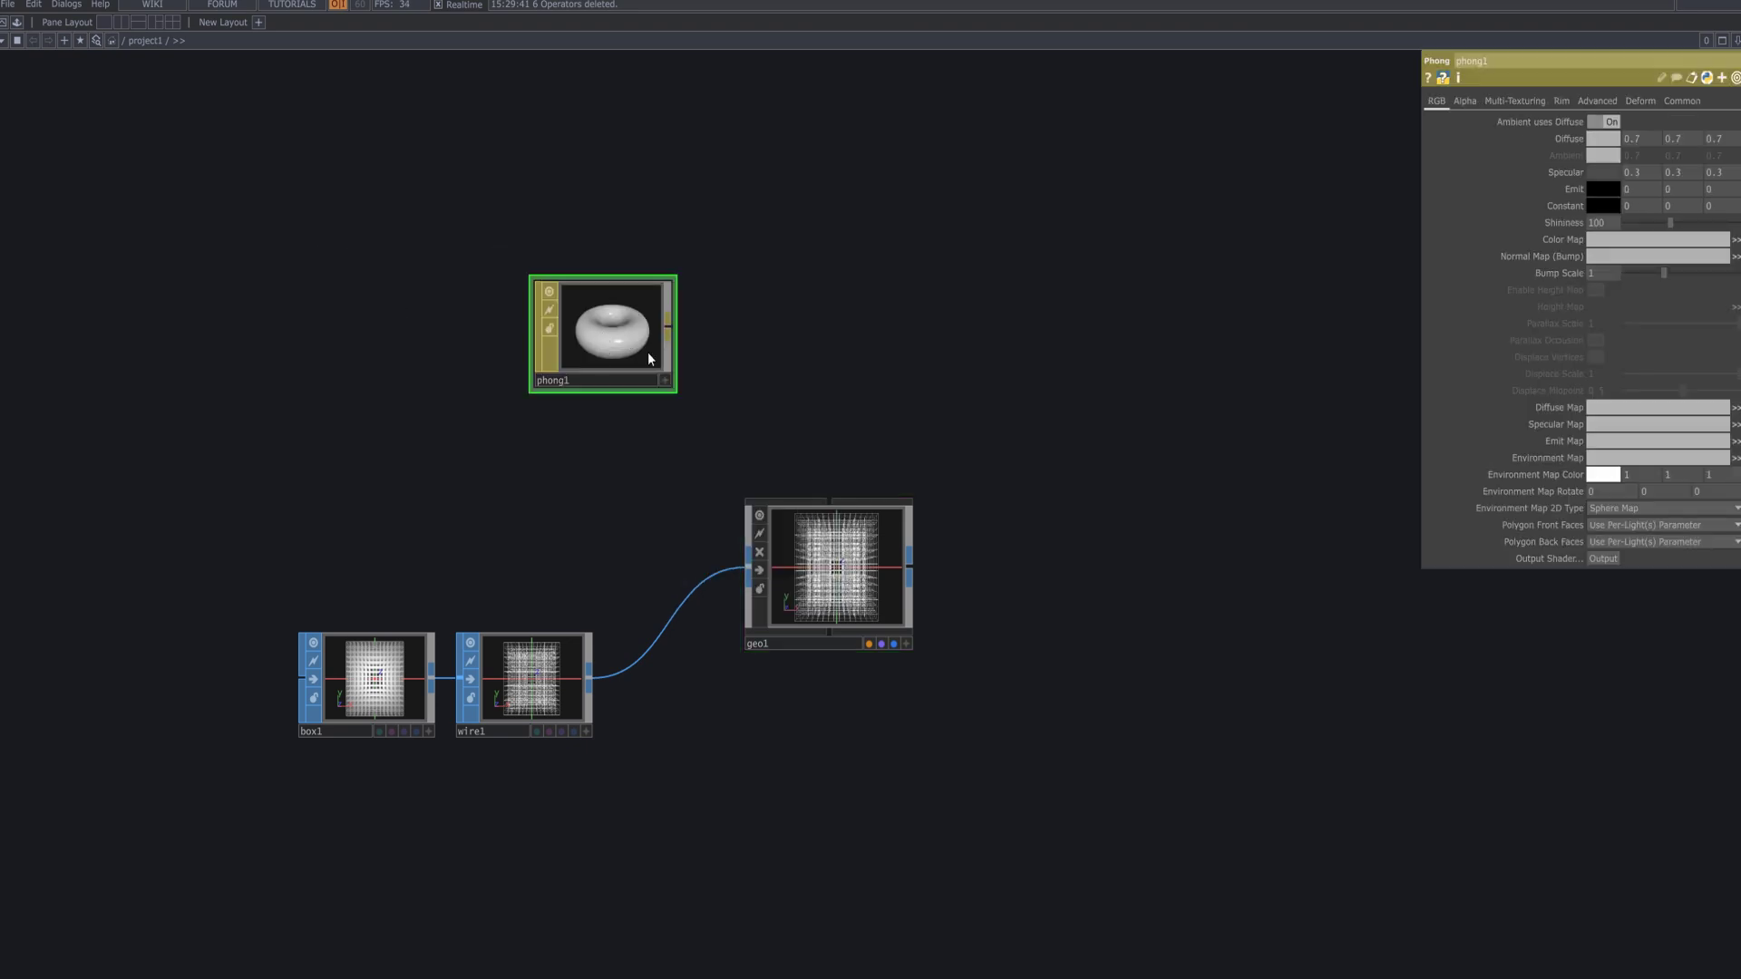
pyautogui.moveTo(647, 354); pyautogui.dragTo(673, 383)
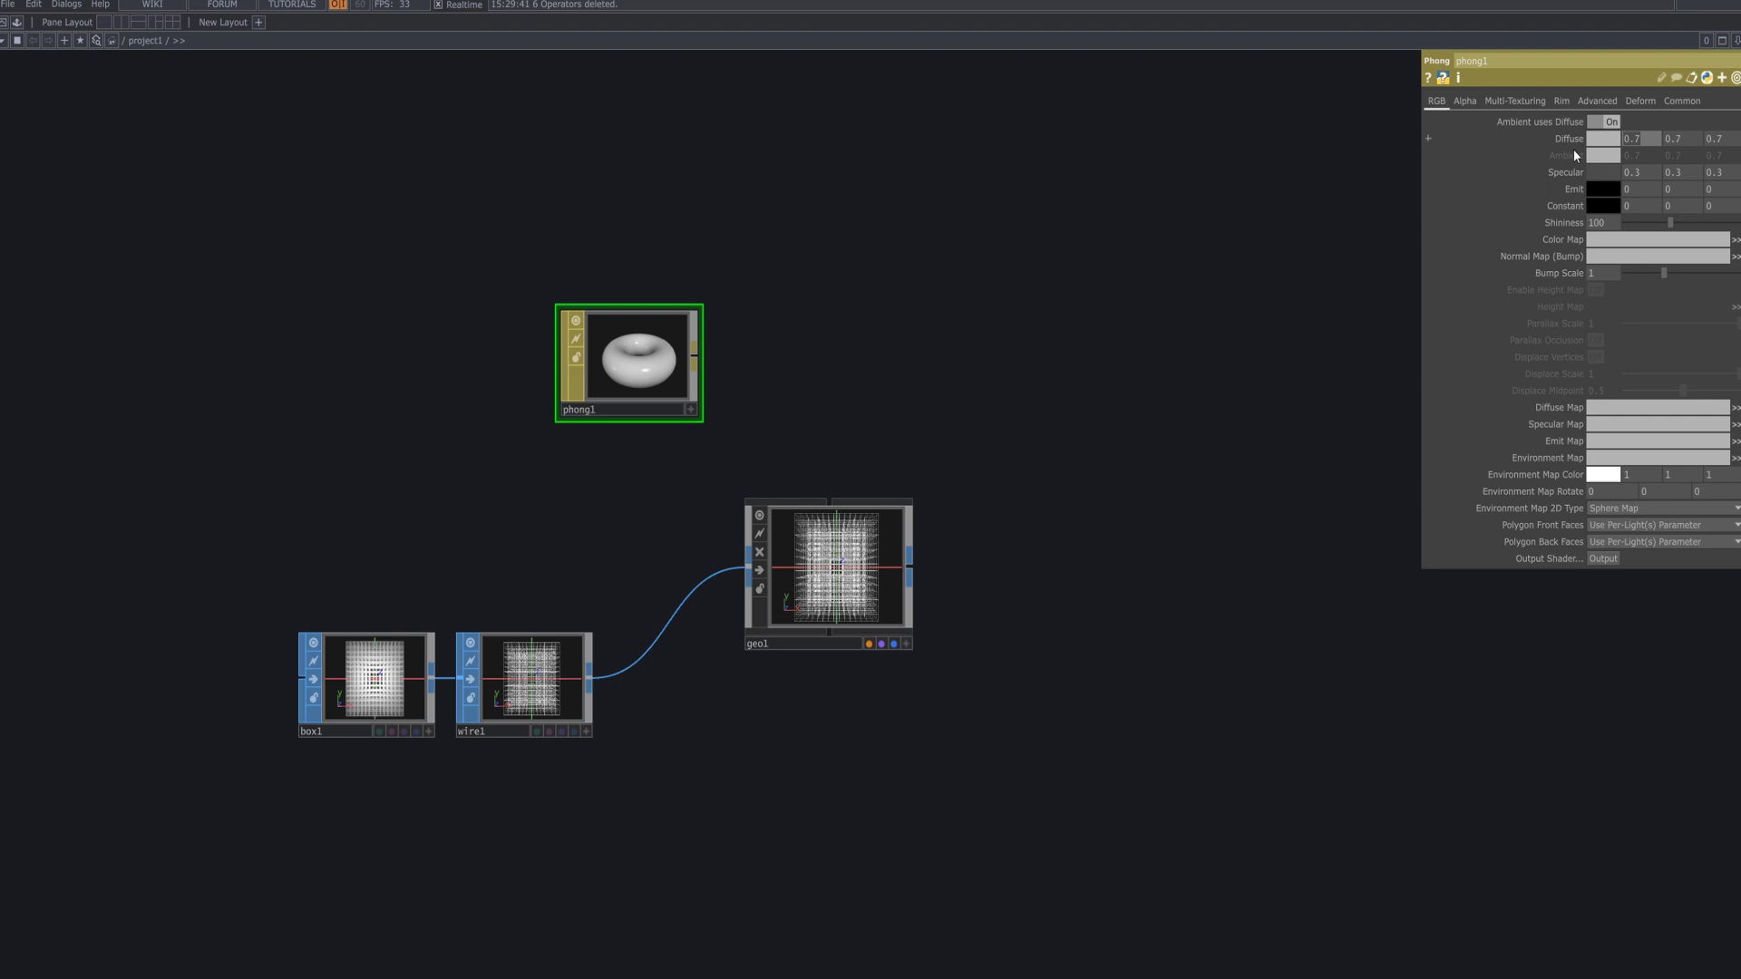
# Set phong1's Diffuse colour to white (1, 1, 1).
pyautogui.click(1632, 139)
pyautogui.write('1')
pyautogui.press('Return')
pyautogui.write('1')
pyautogui.press('Tab')
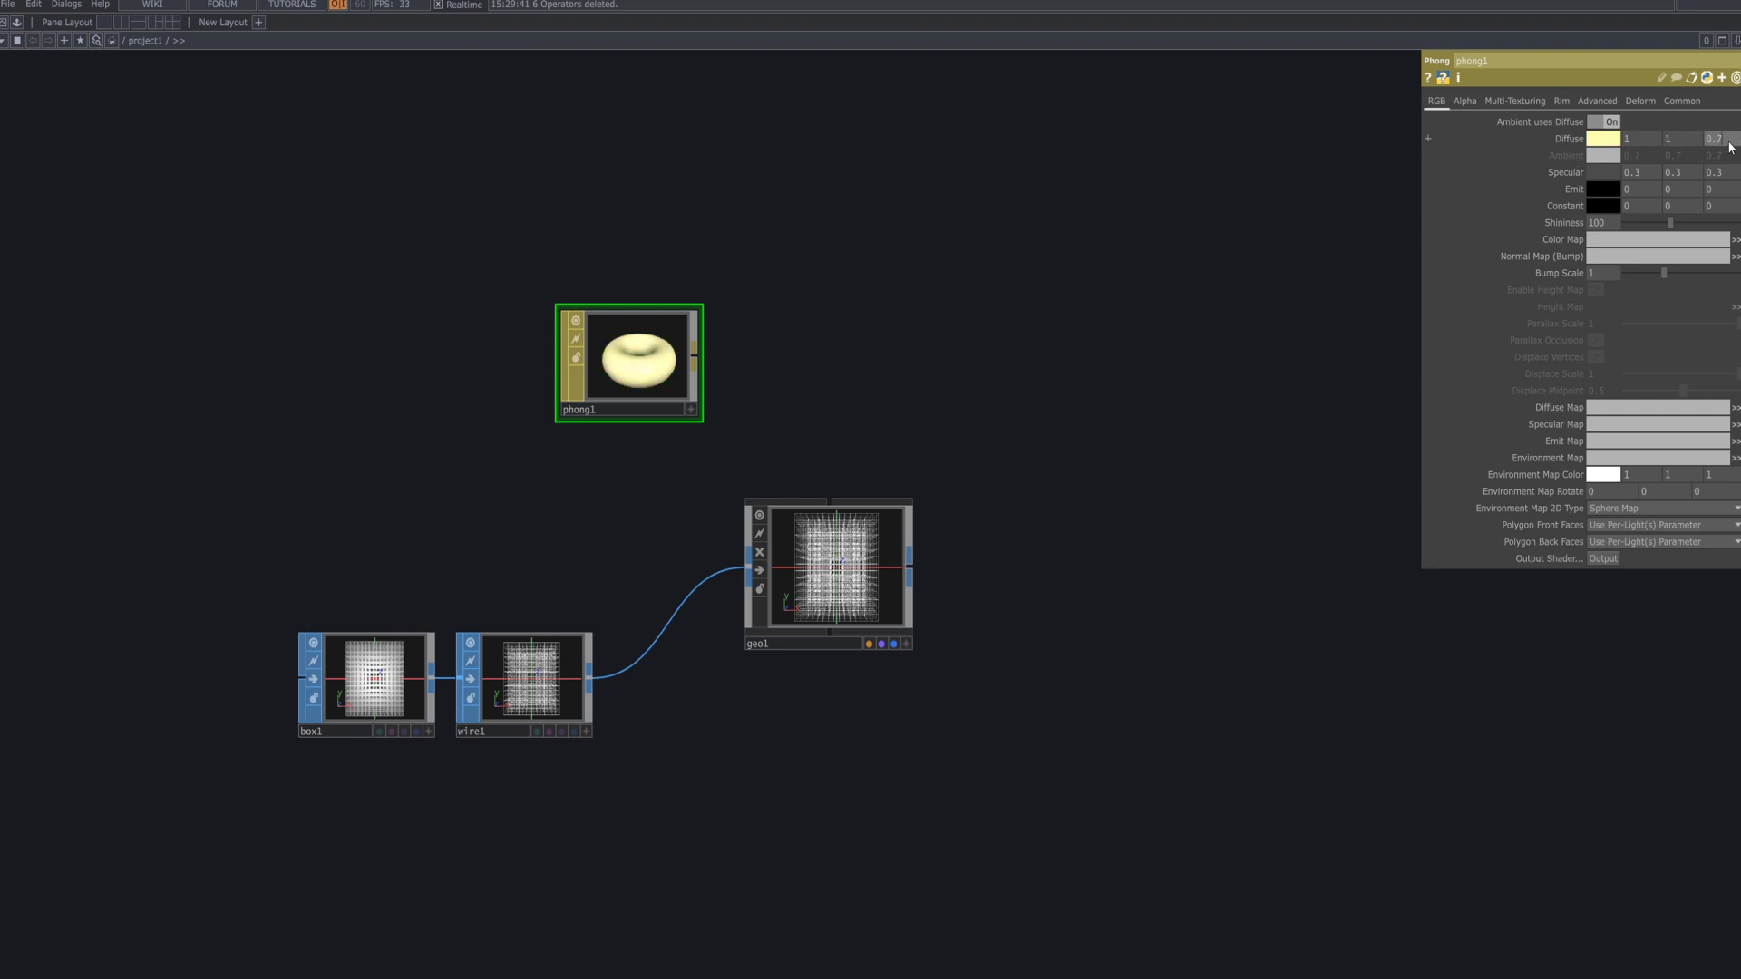
pyautogui.write('1')
pyautogui.press('Return')
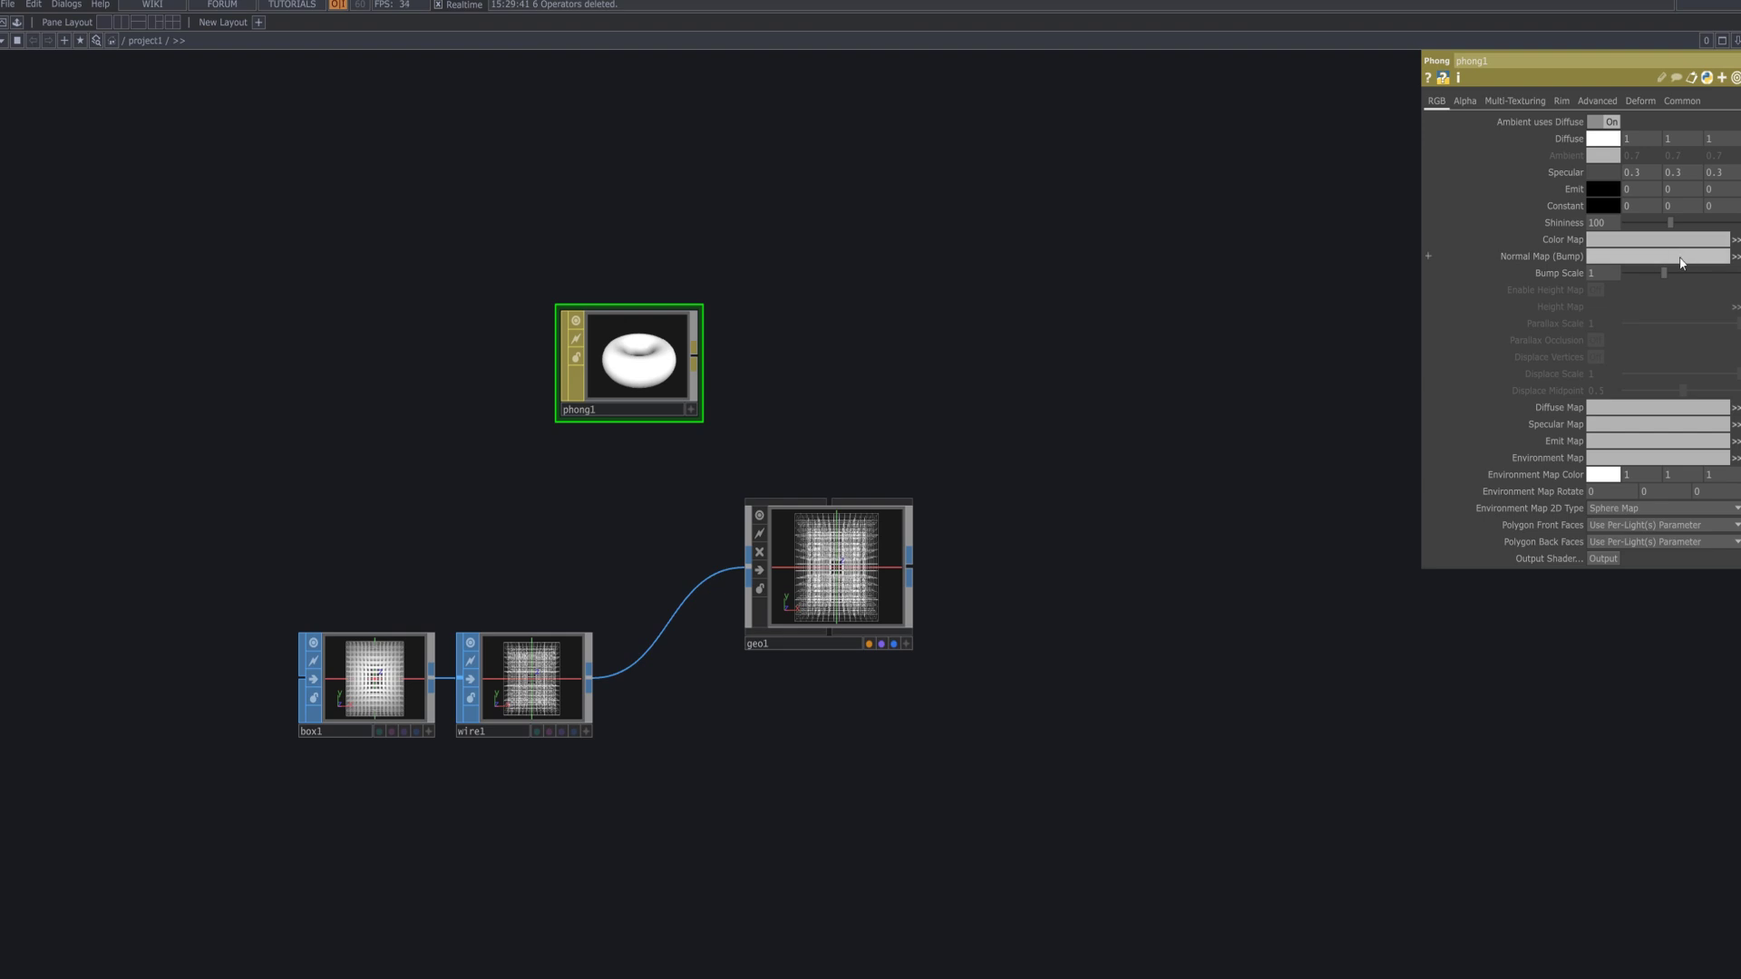
# Set phong1's Alpha Side to about 0.81 and Alpha Rolloff to about 2.16.
pyautogui.click(1466, 101)
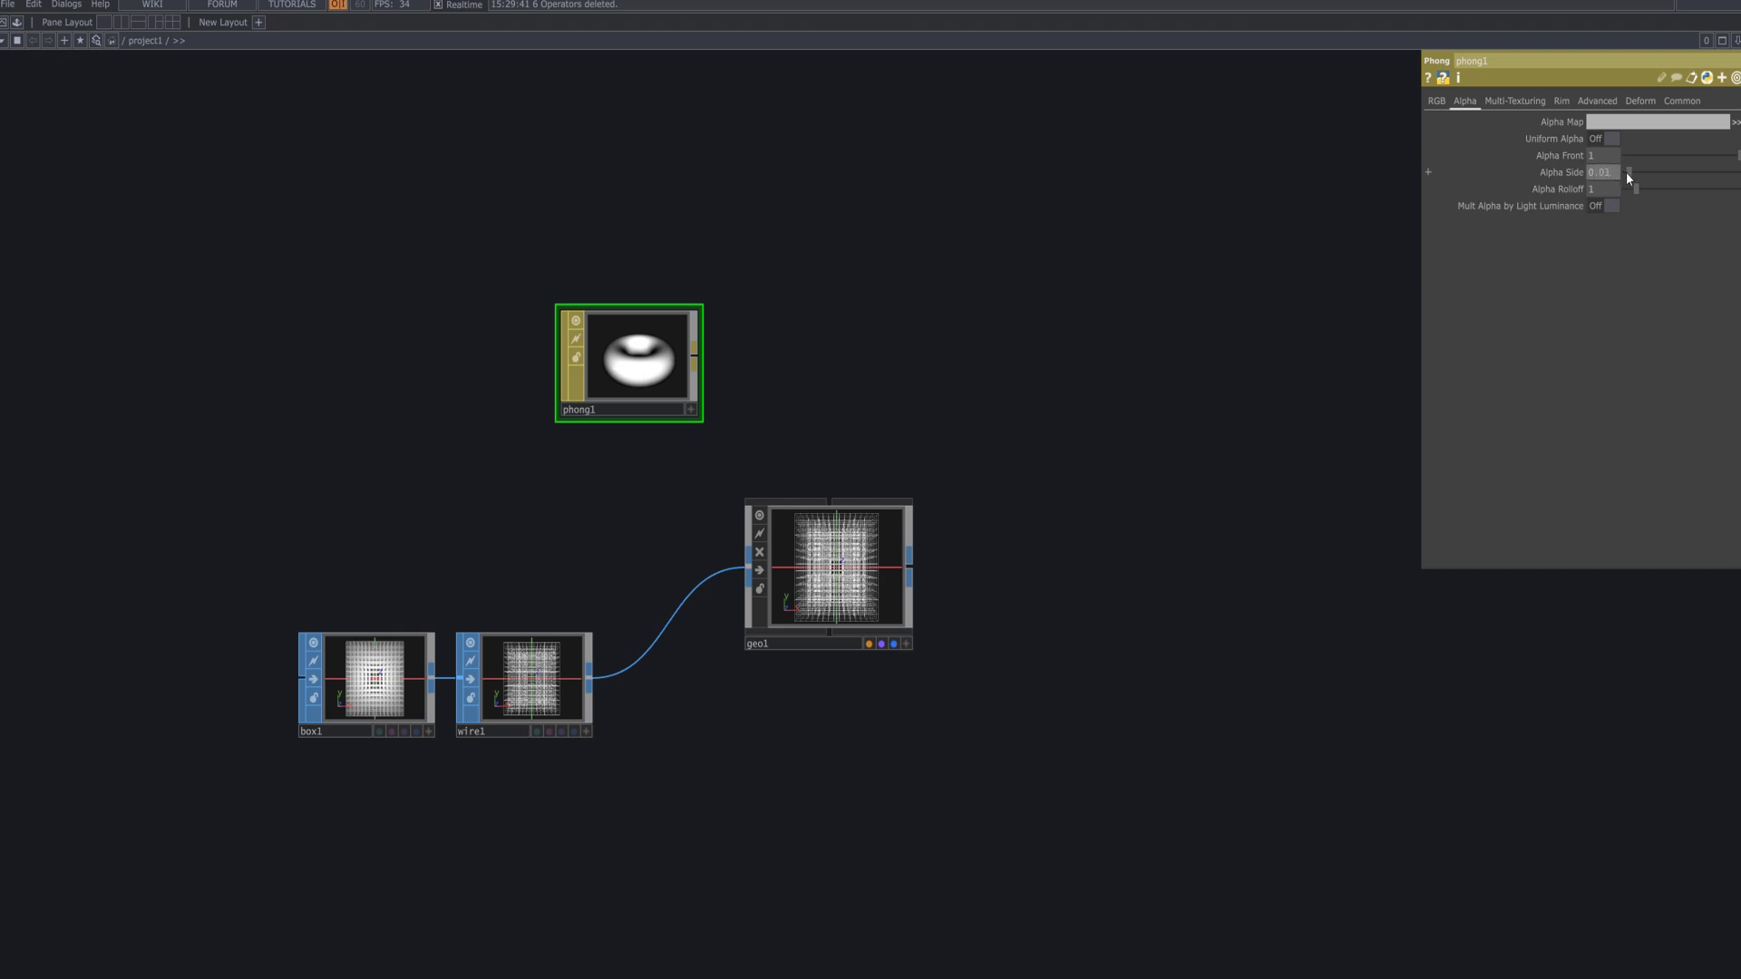
pyautogui.moveTo(1632, 172); pyautogui.dragTo(1718, 179)
pyautogui.click(1650, 194)
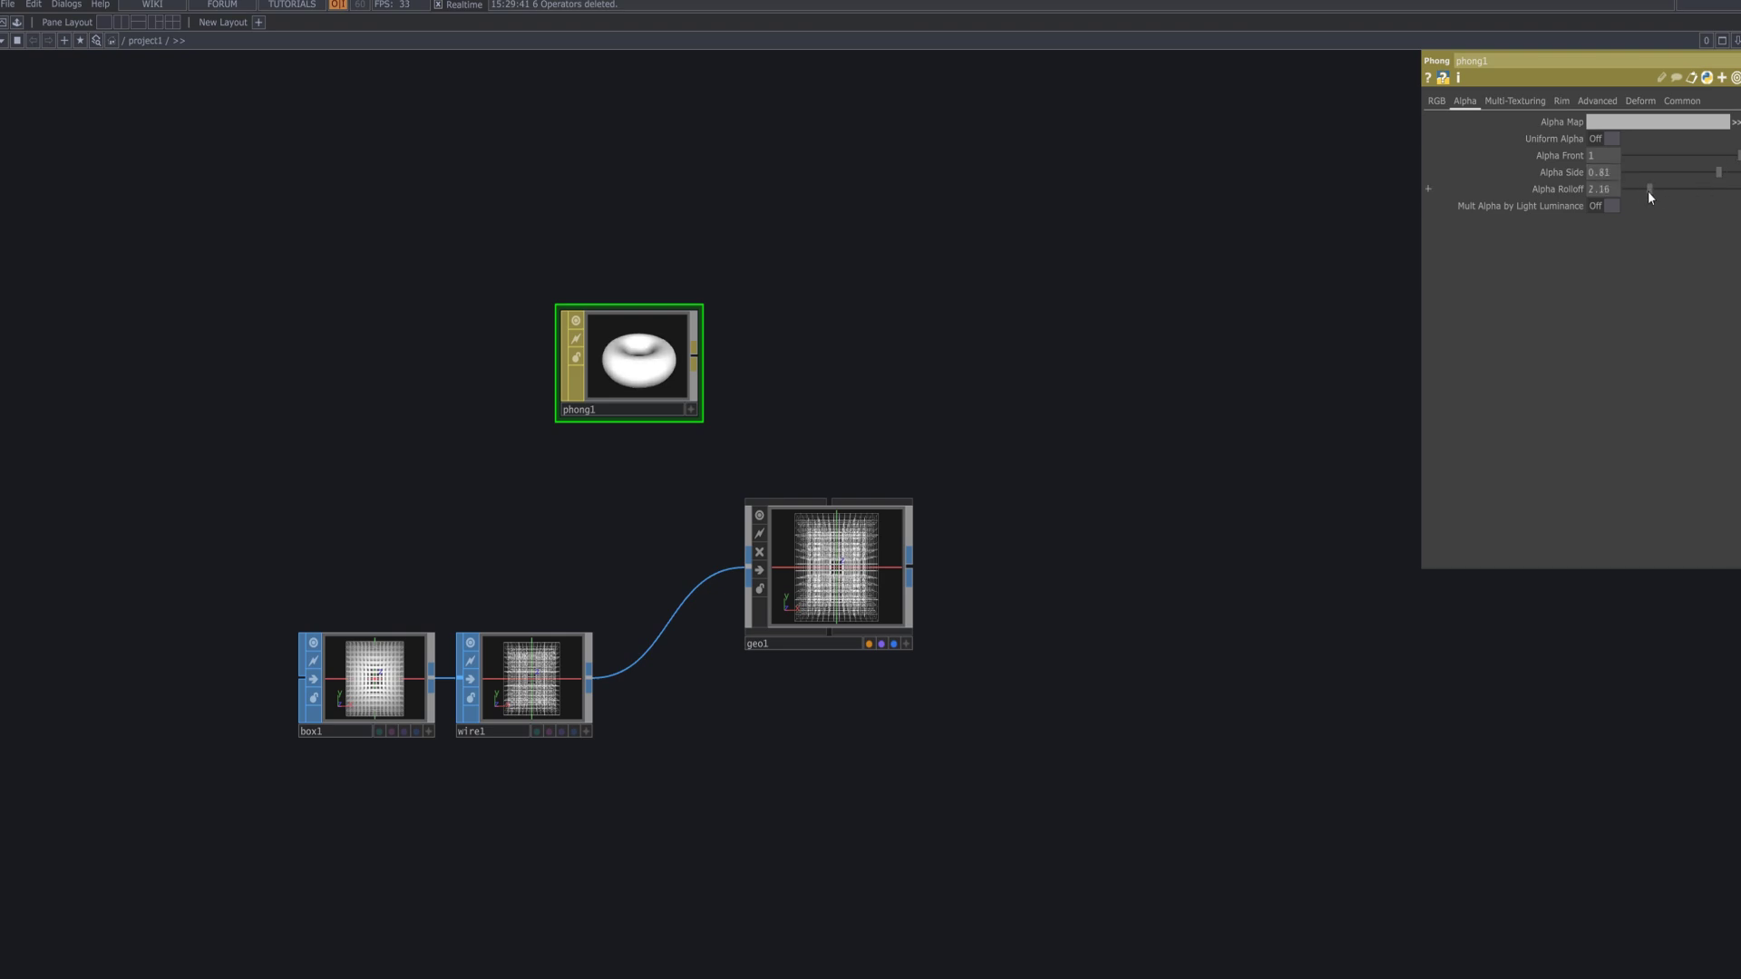
# Enable phong1's rim lighting with Center 0 and turn on Legacy Alpha Behavior.
pyautogui.click(1533, 100)
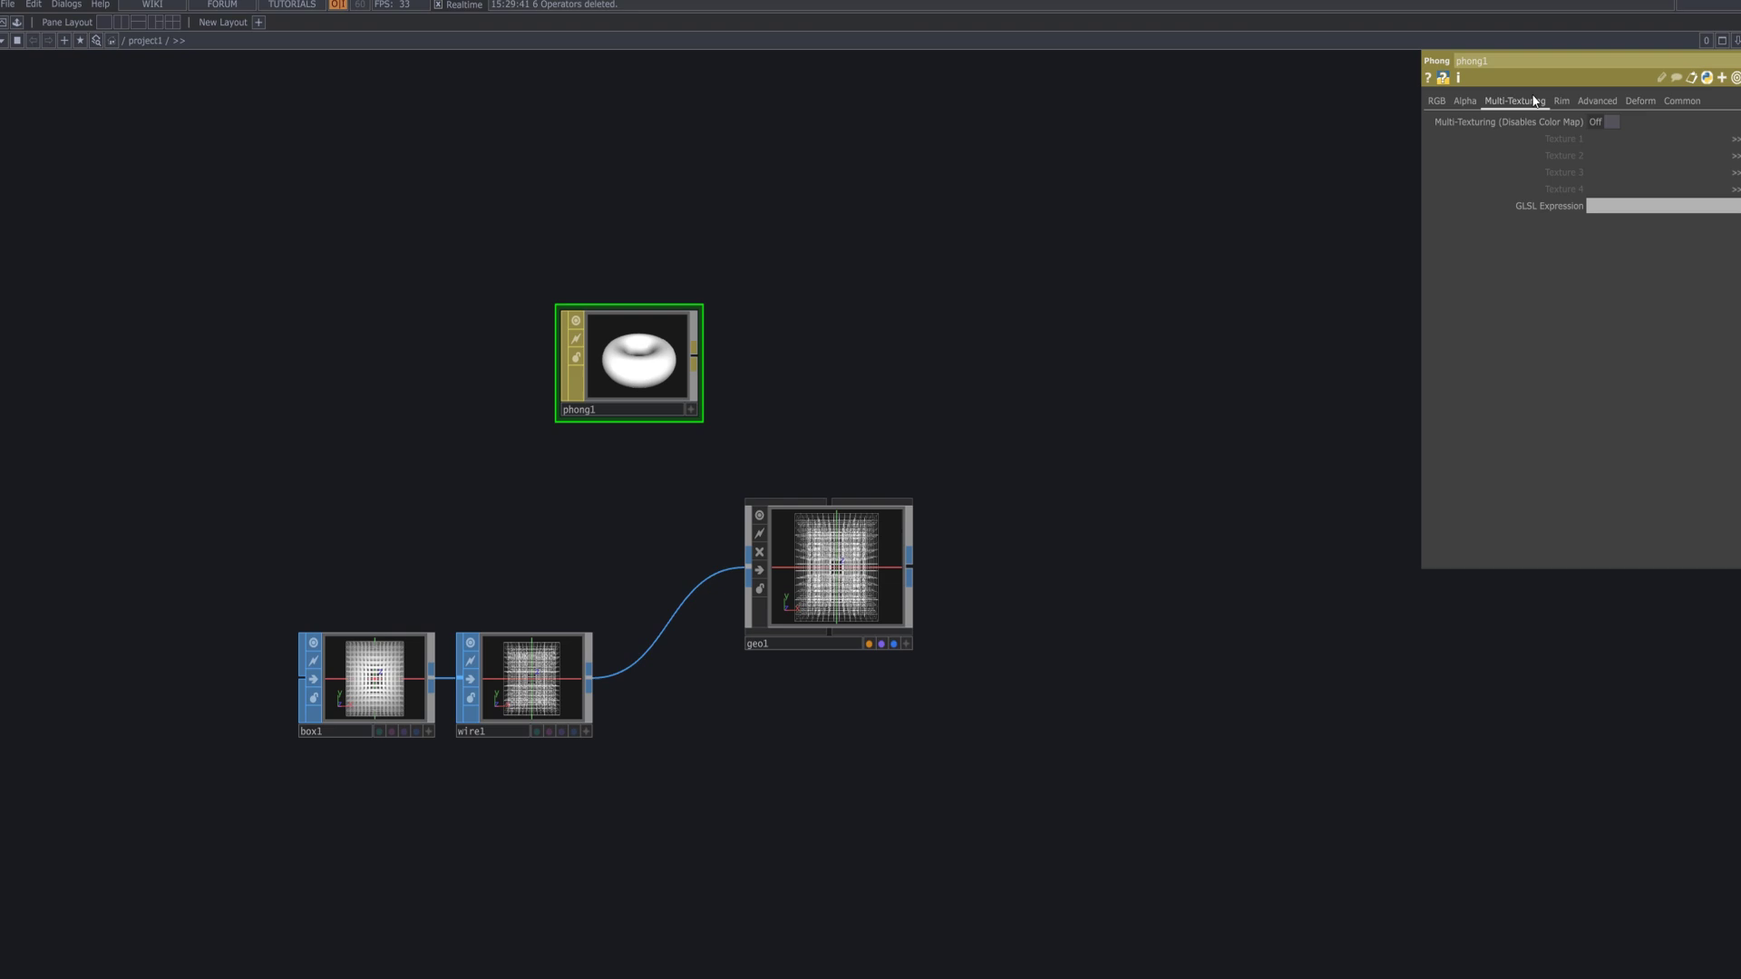
pyautogui.click(1561, 101)
pyautogui.click(1607, 140)
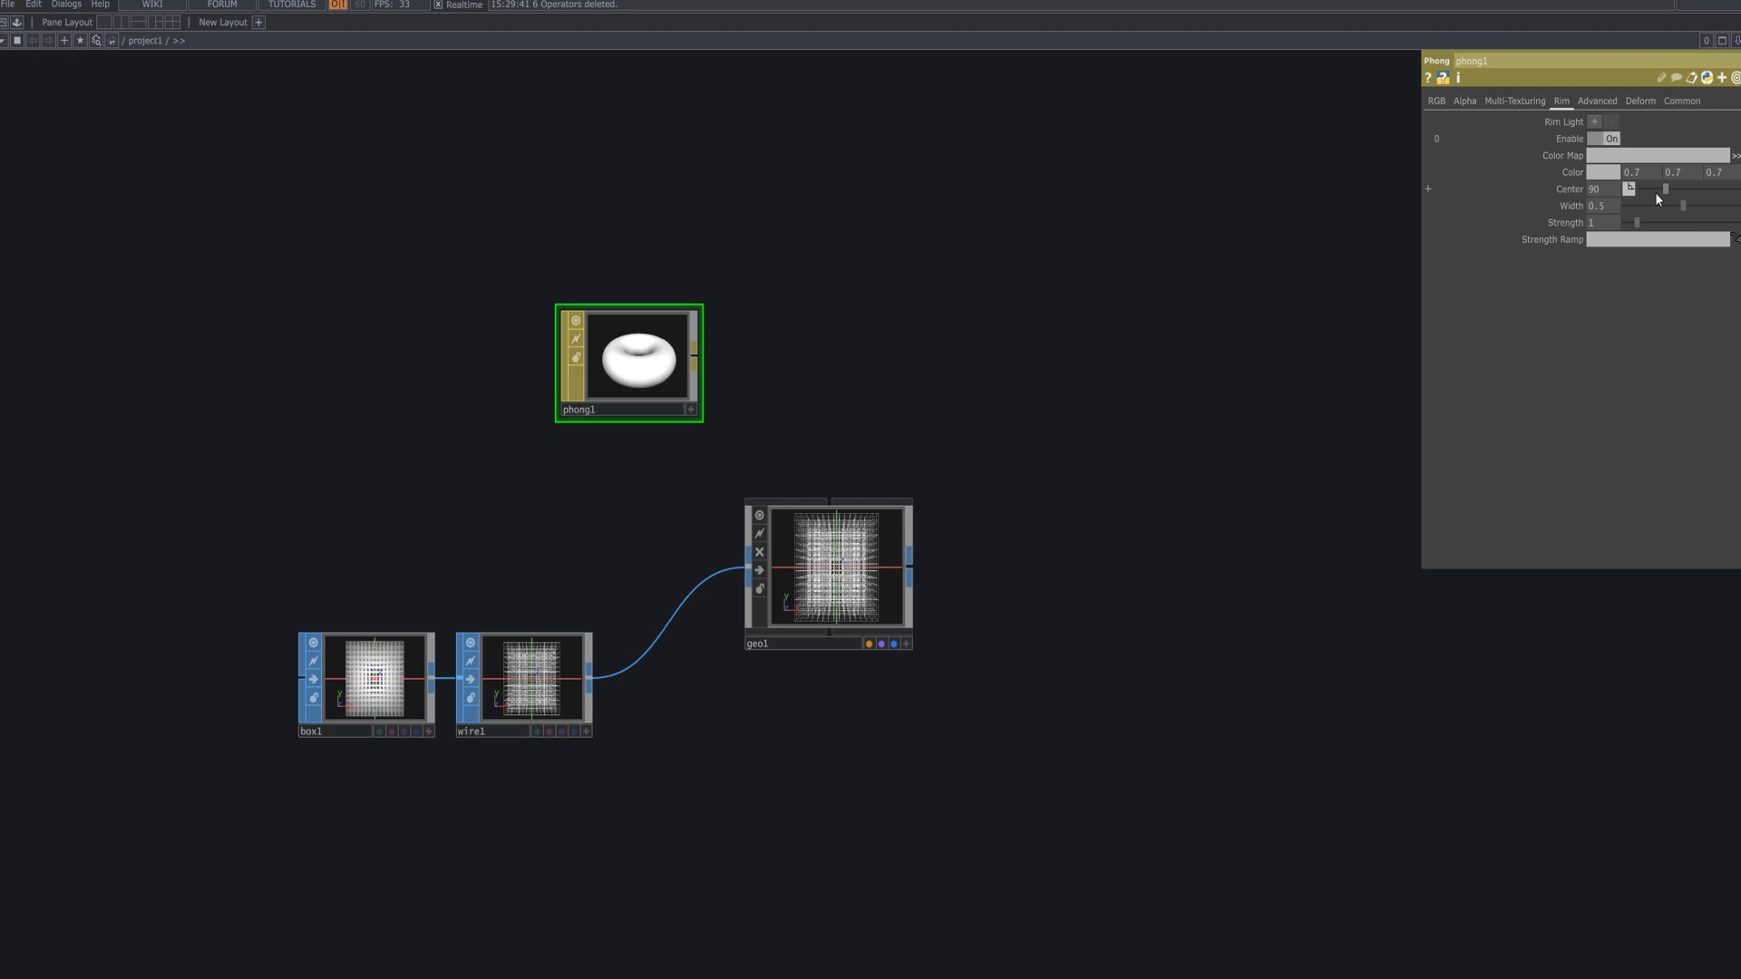
pyautogui.moveTo(1655, 192)
pyautogui.mouseDown()
pyautogui.moveTo(1640, 192)
pyautogui.moveTo(1736, 206)
pyautogui.moveTo(1677, 233)
pyautogui.mouseUp()
pyautogui.click(1597, 103)
pyautogui.click(1680, 102)
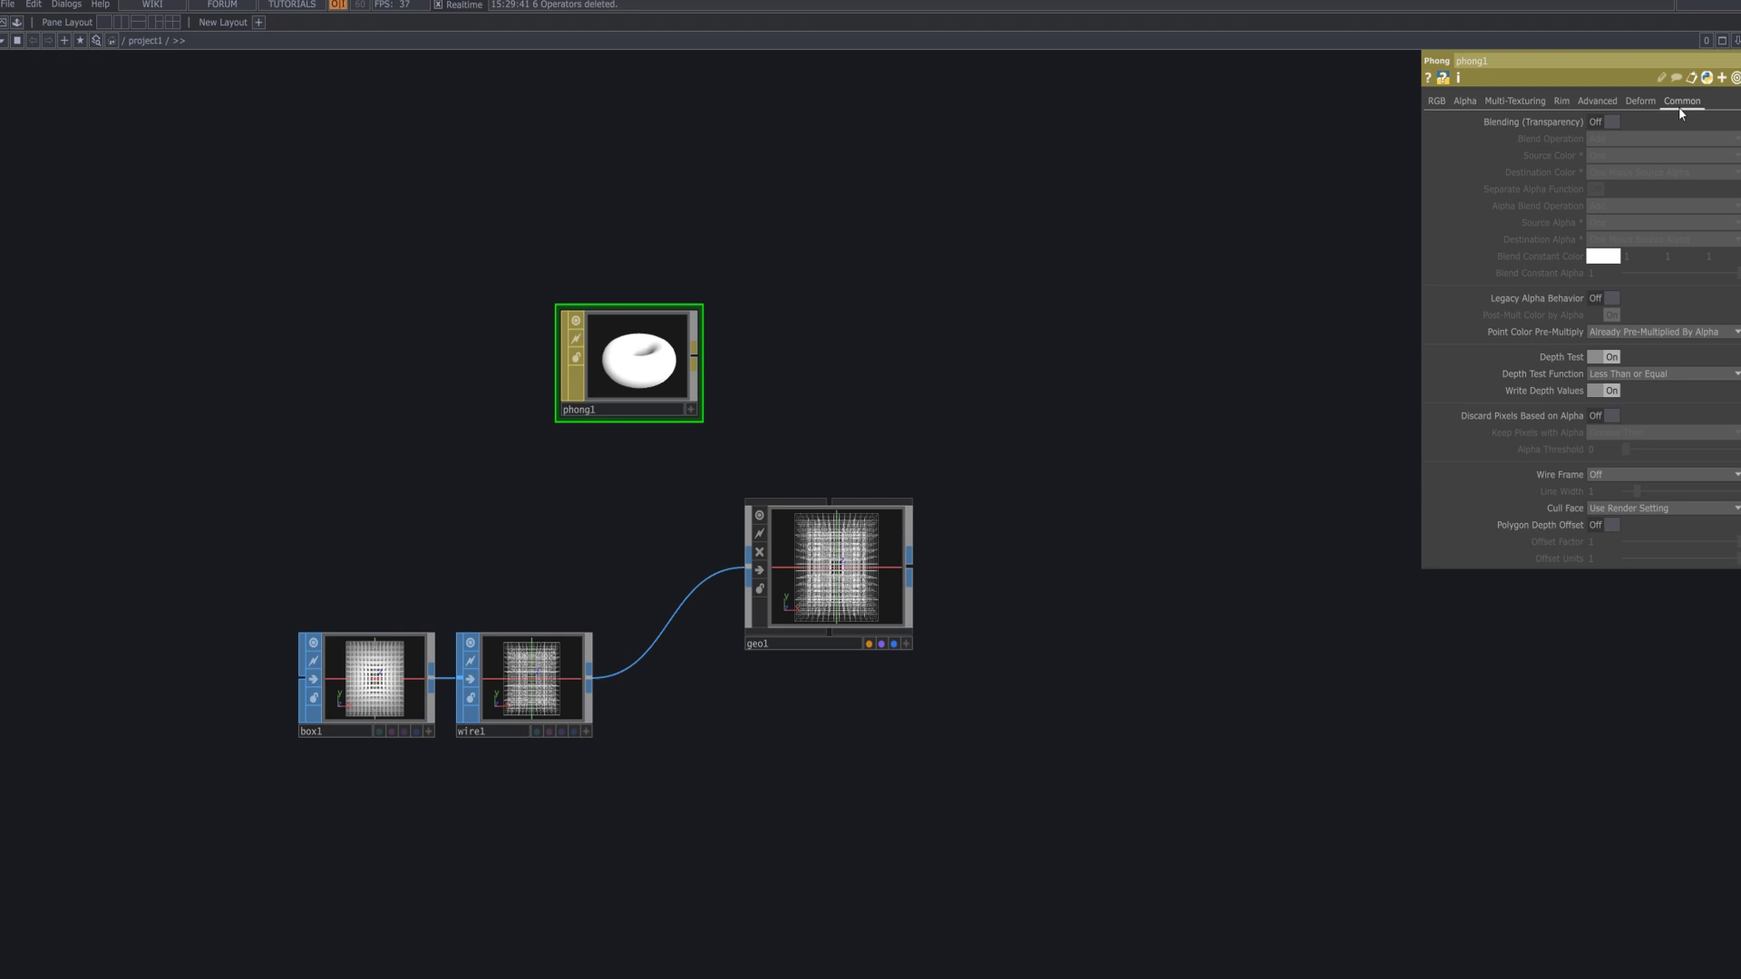
pyautogui.click(1609, 297)
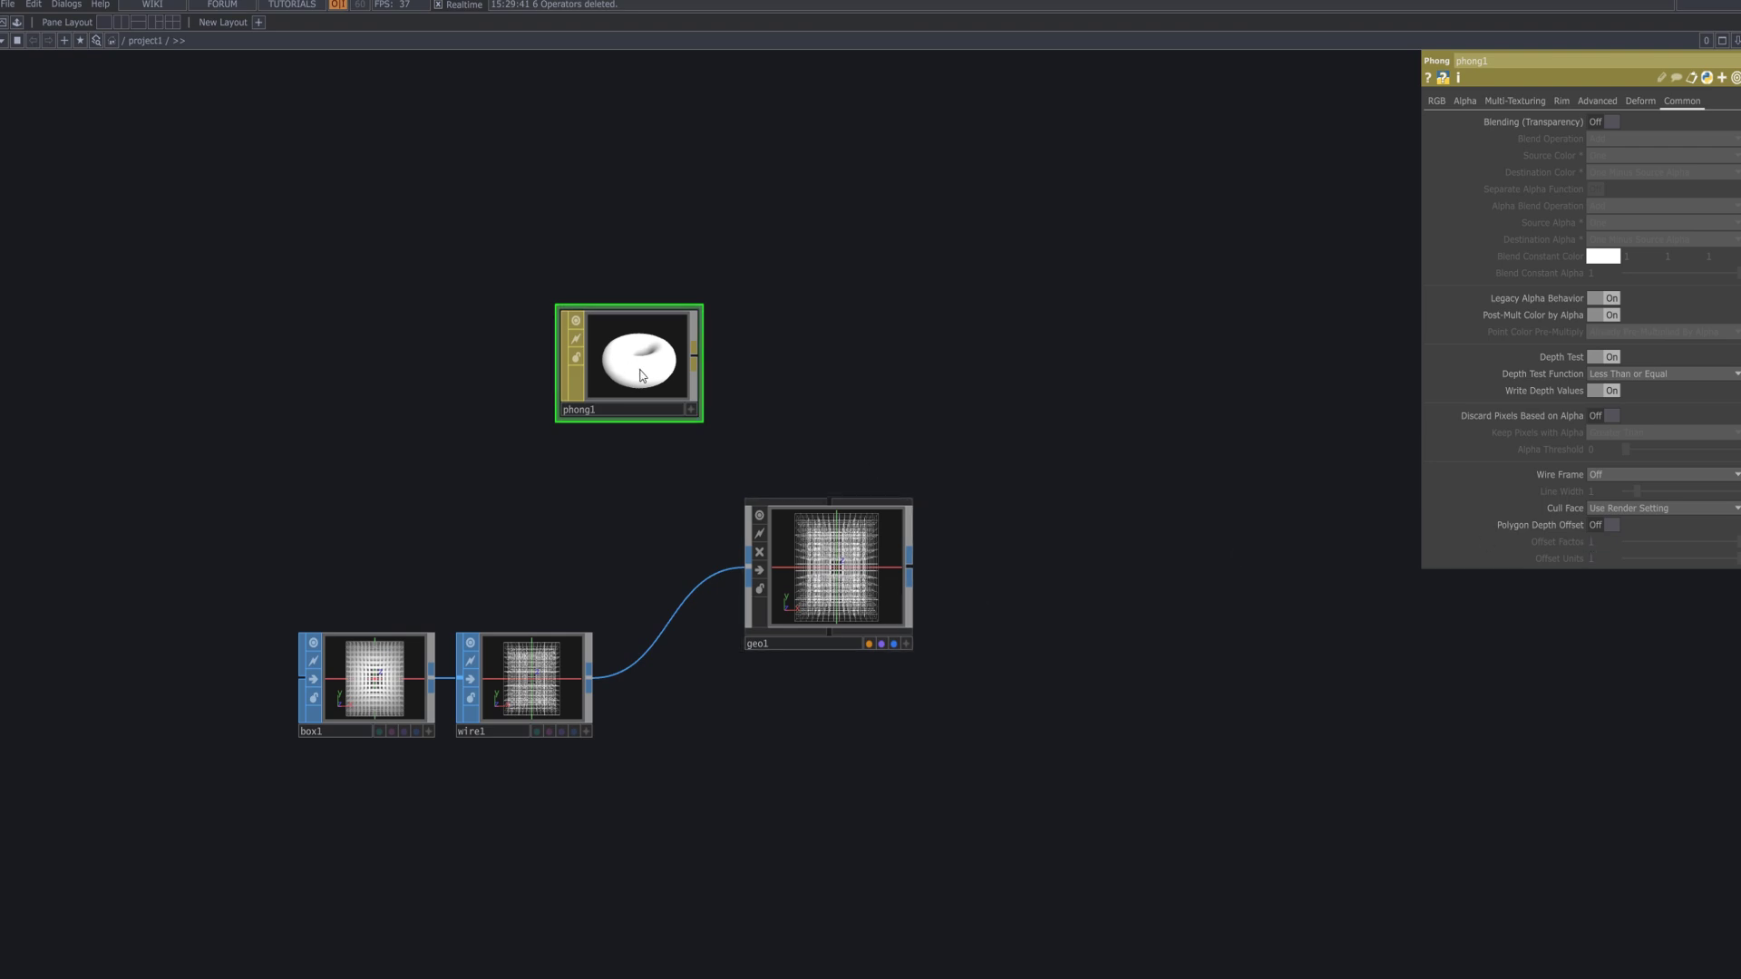
# Assign phong1 as geo1's material by dropping it on geo1.
pyautogui.moveTo(641, 375); pyautogui.dragTo(834, 562)
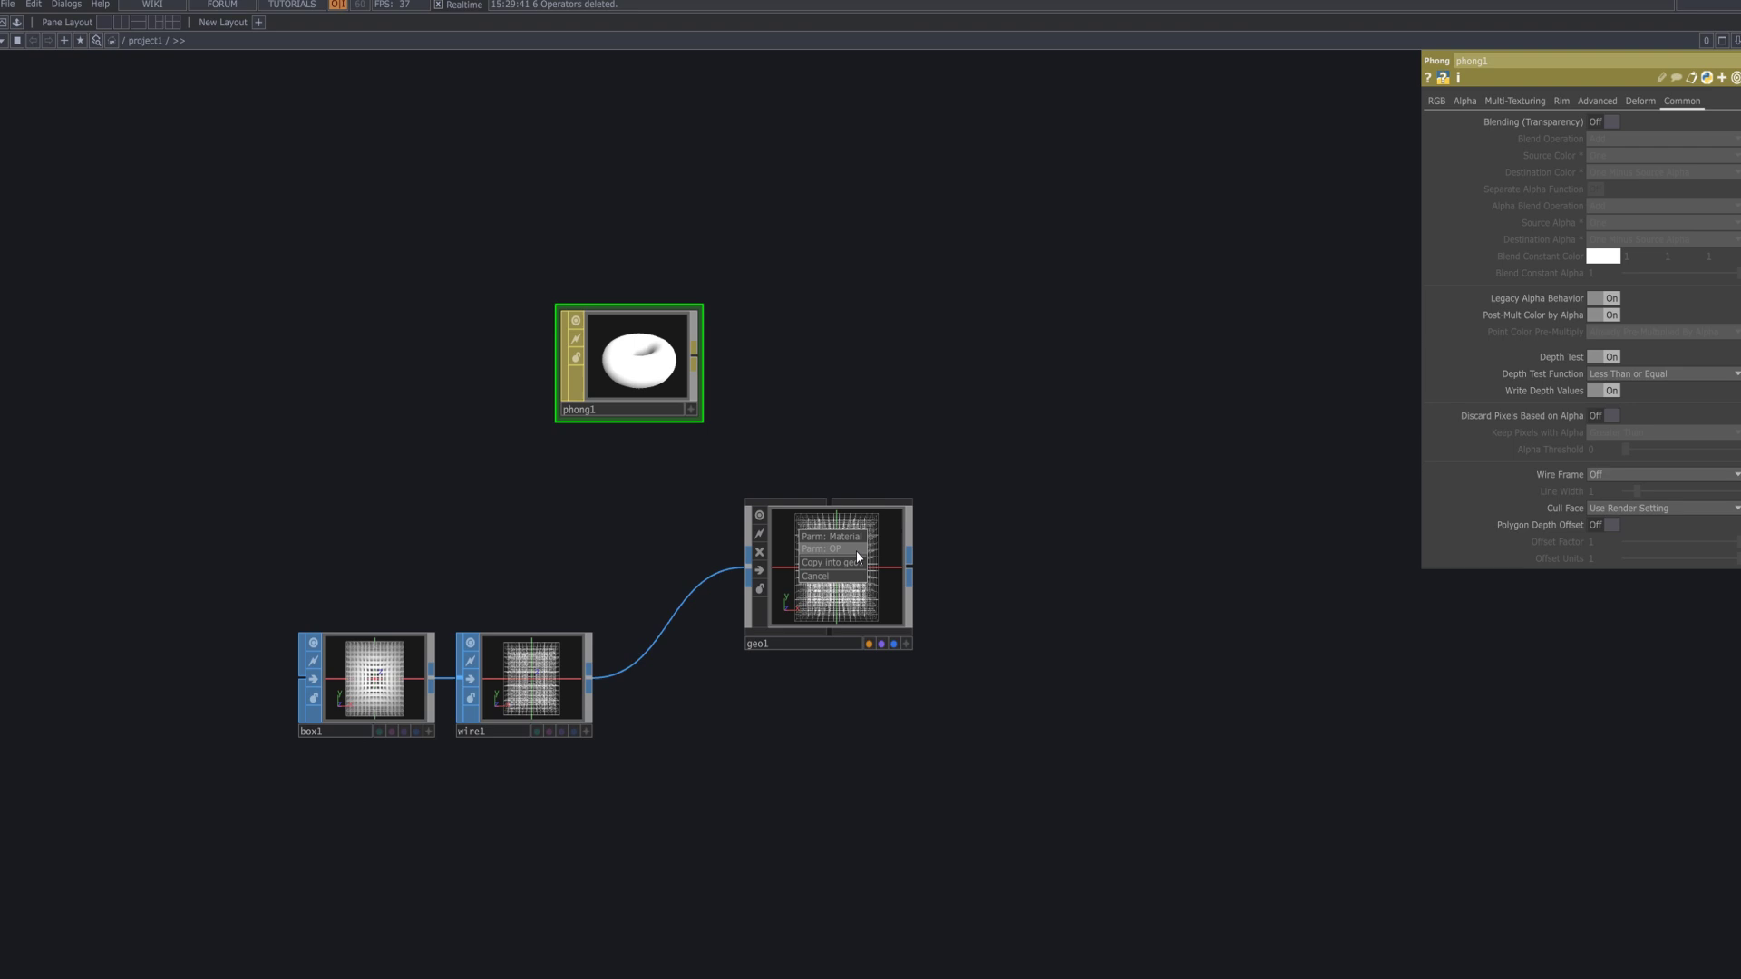
pyautogui.click(863, 539)
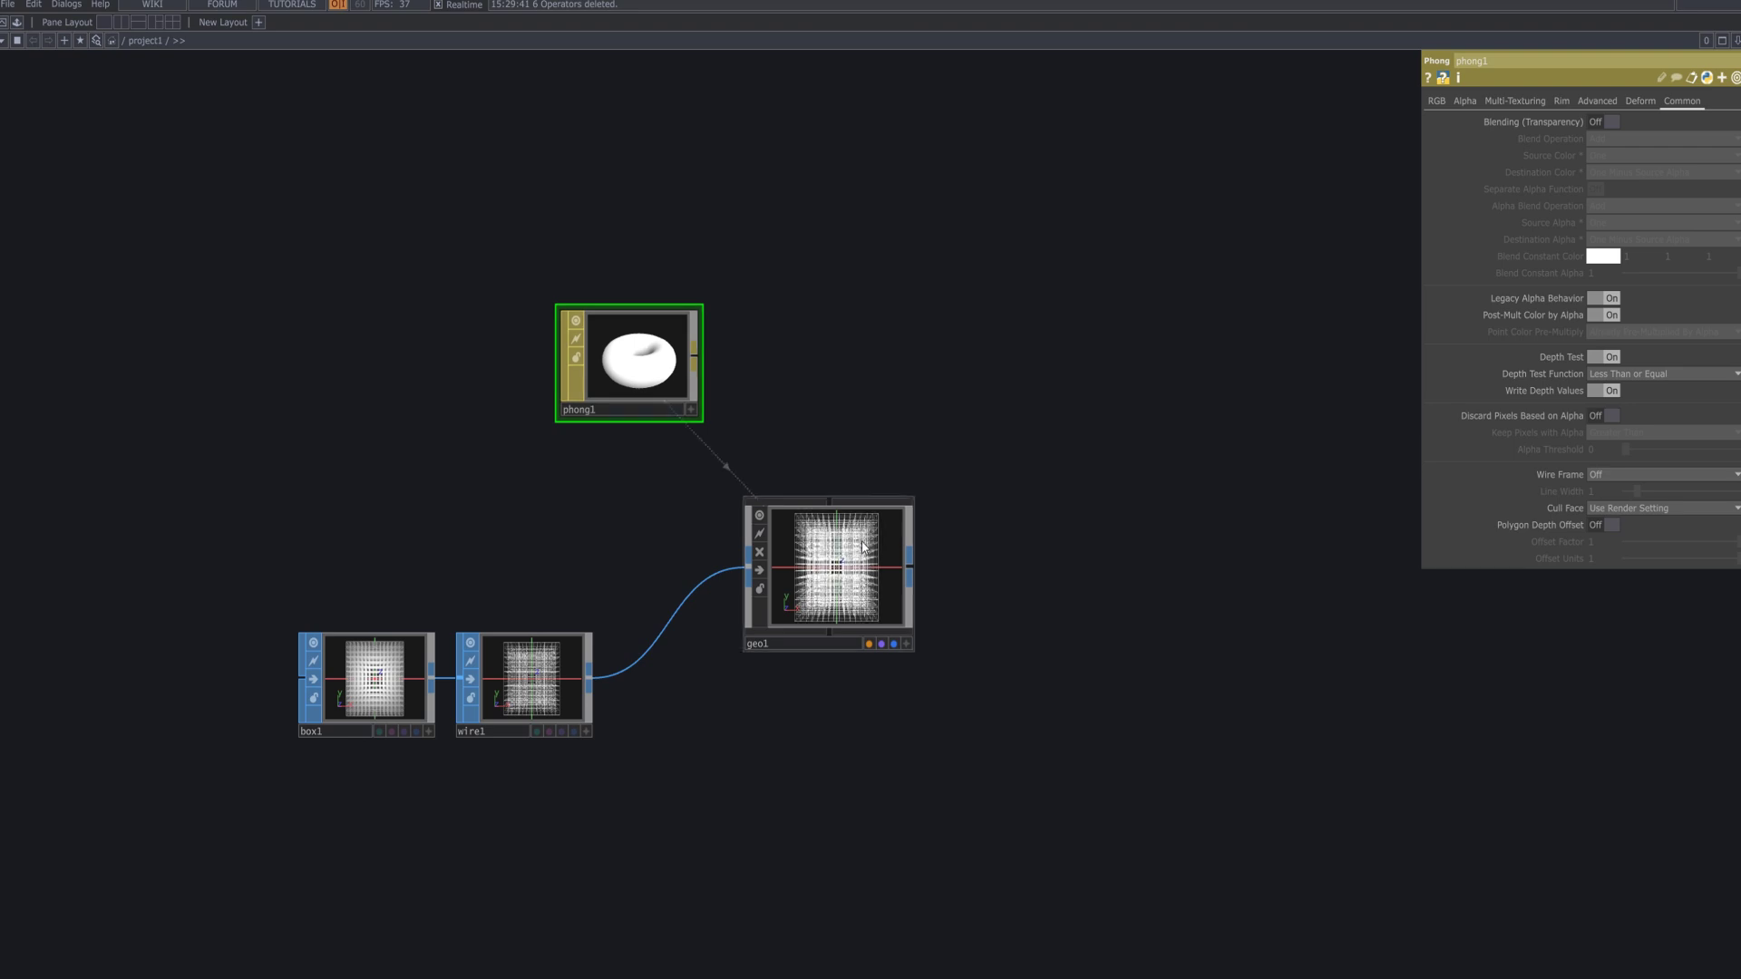
pyautogui.scroll(10, 885, 557)
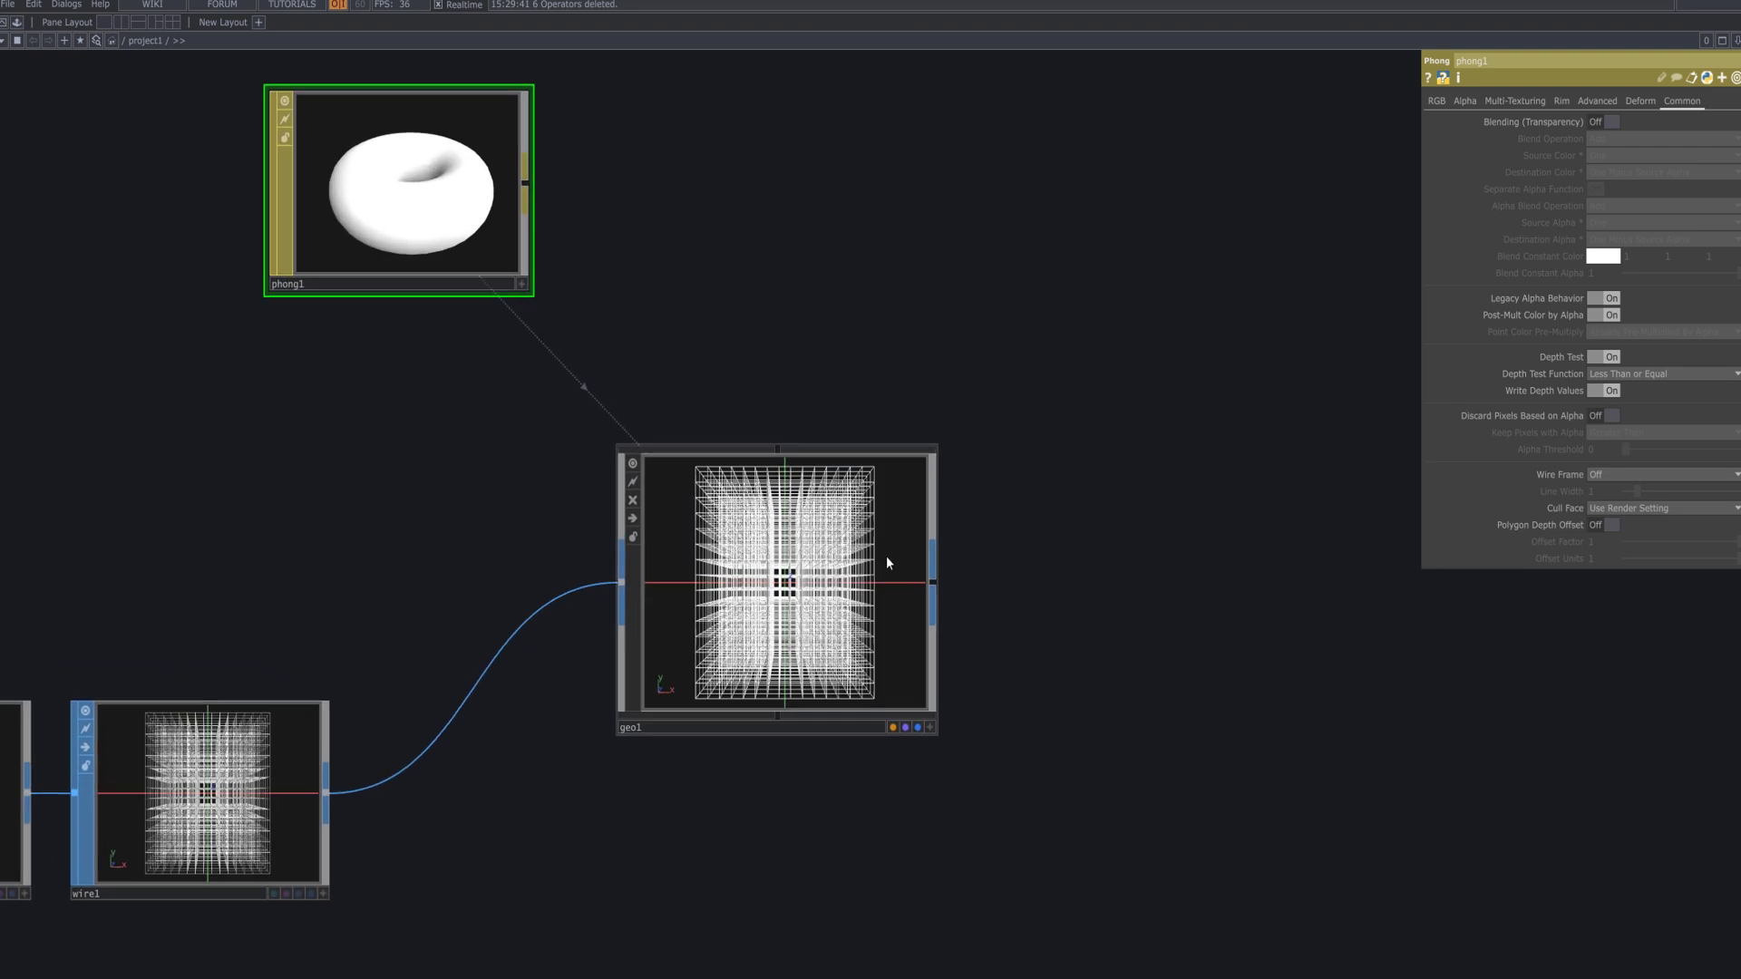
pyautogui.scroll(-5, 885, 556)
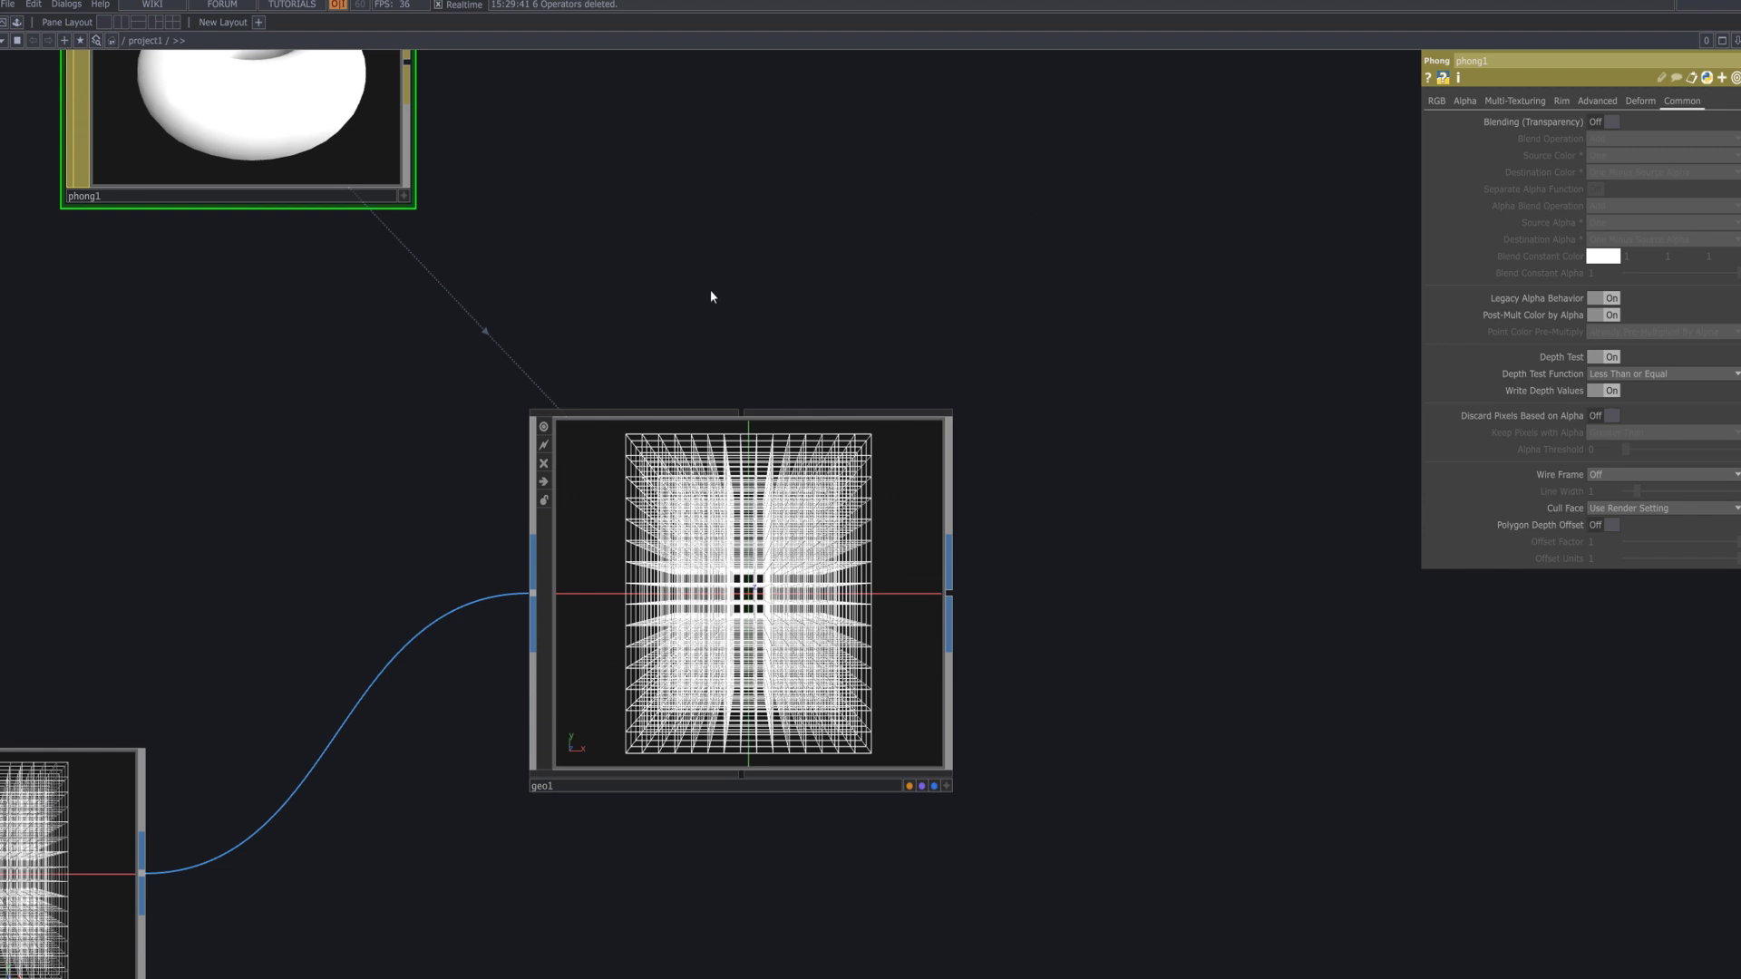
# Add a Noise CHOP, noise1, next to phong1.
pyautogui.press('Tab')
pyautogui.click(554, 95)
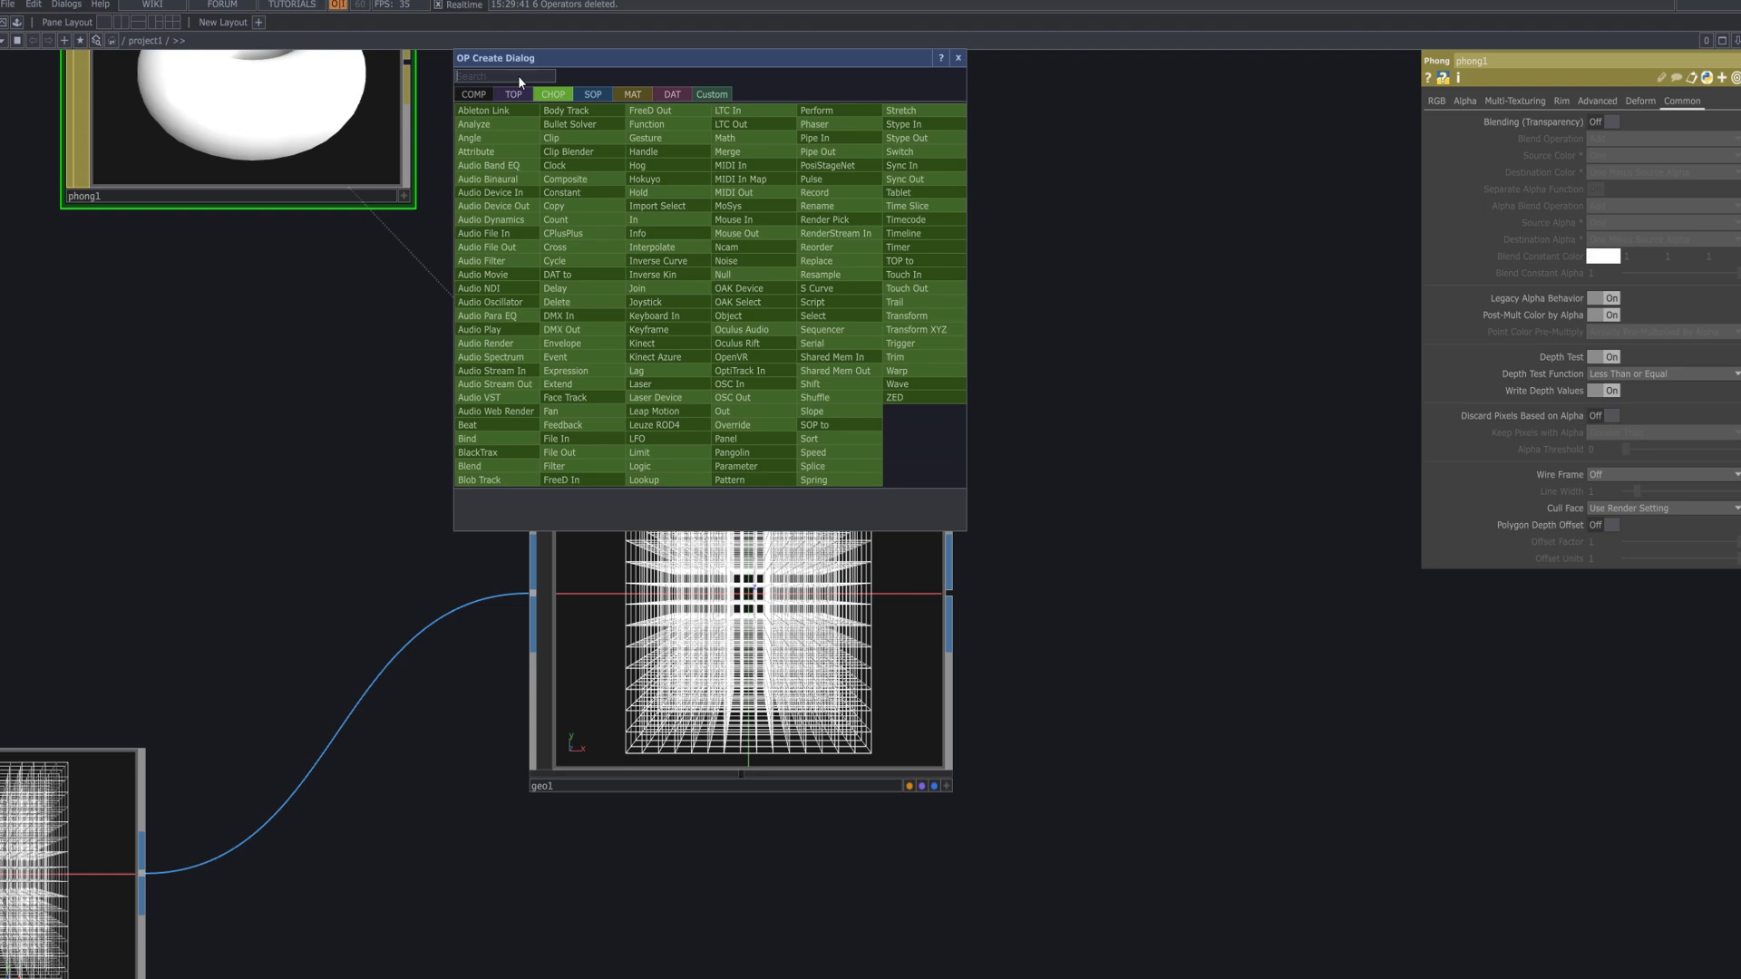
pyautogui.write('no')
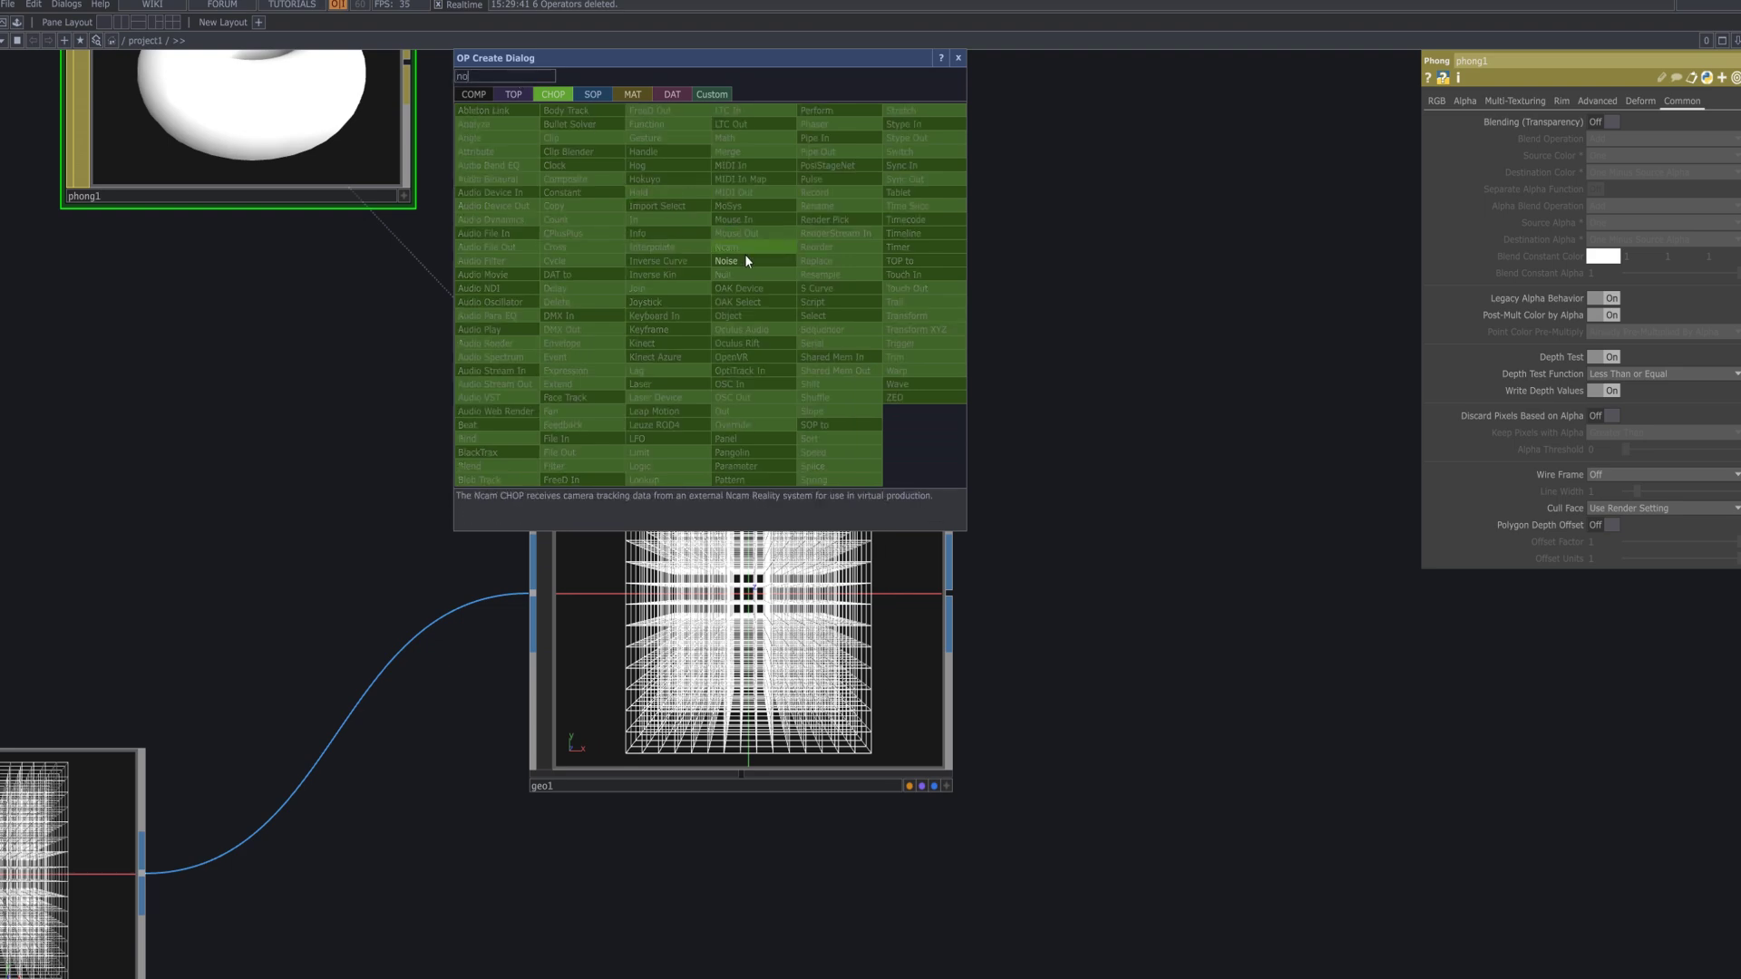
pyautogui.click(746, 261)
pyautogui.click(812, 209)
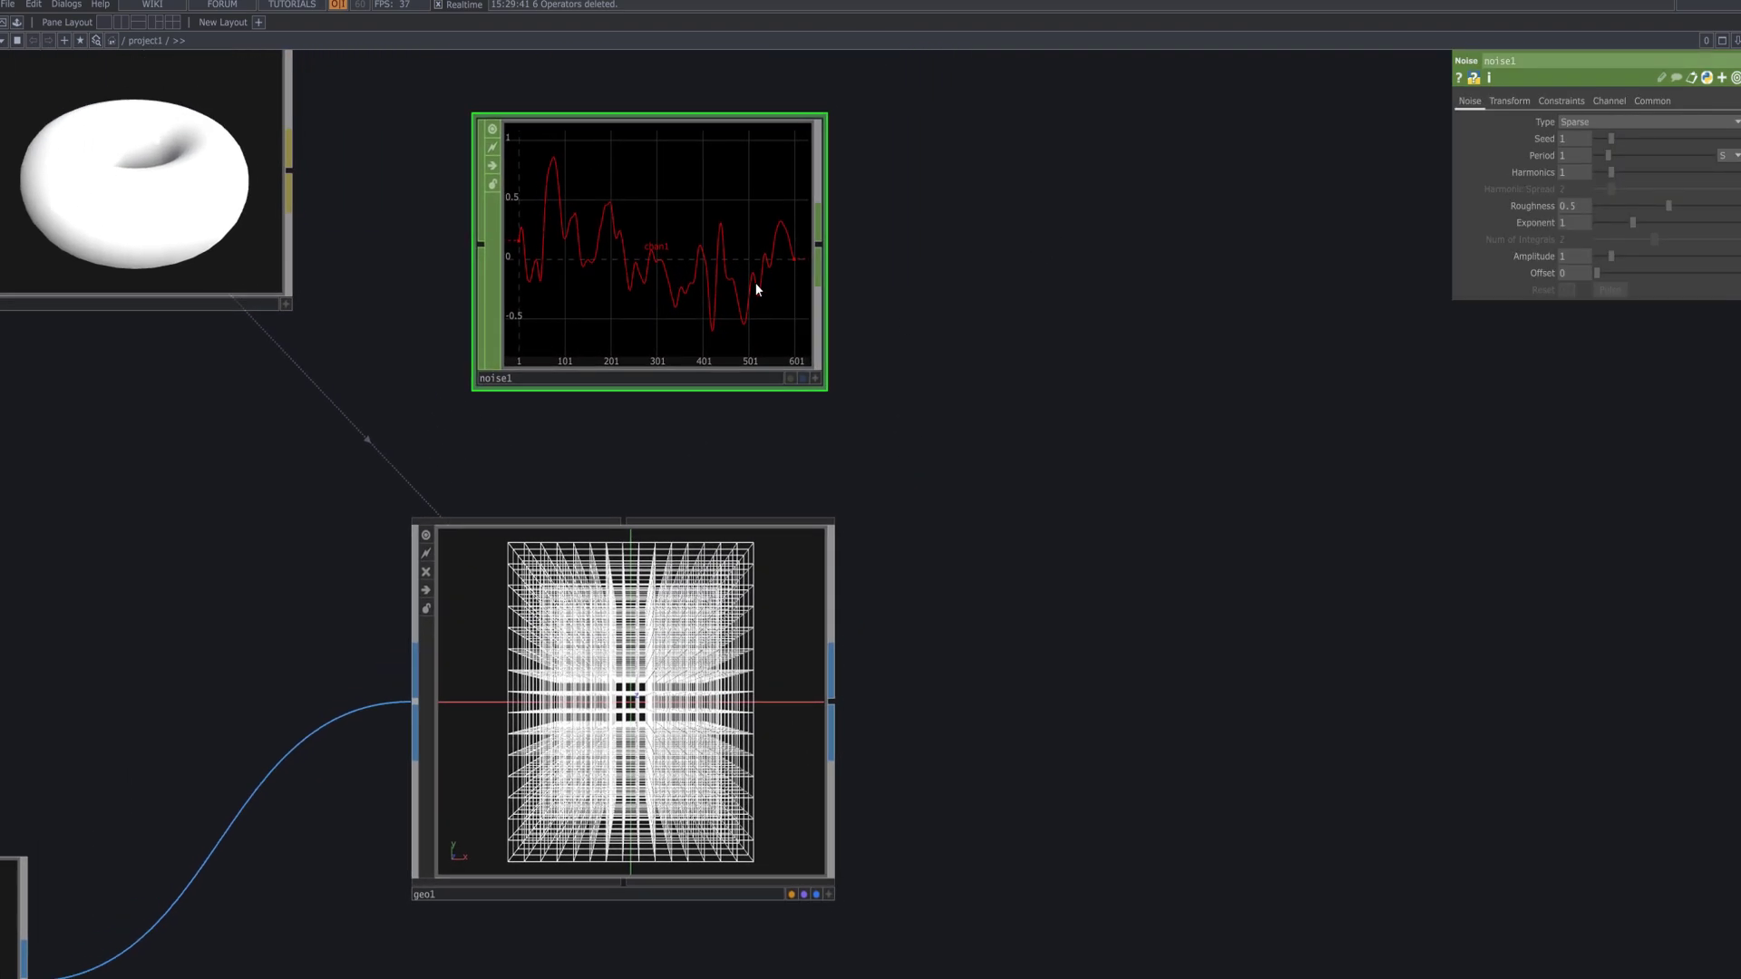
pyautogui.scroll(-3, 756, 288)
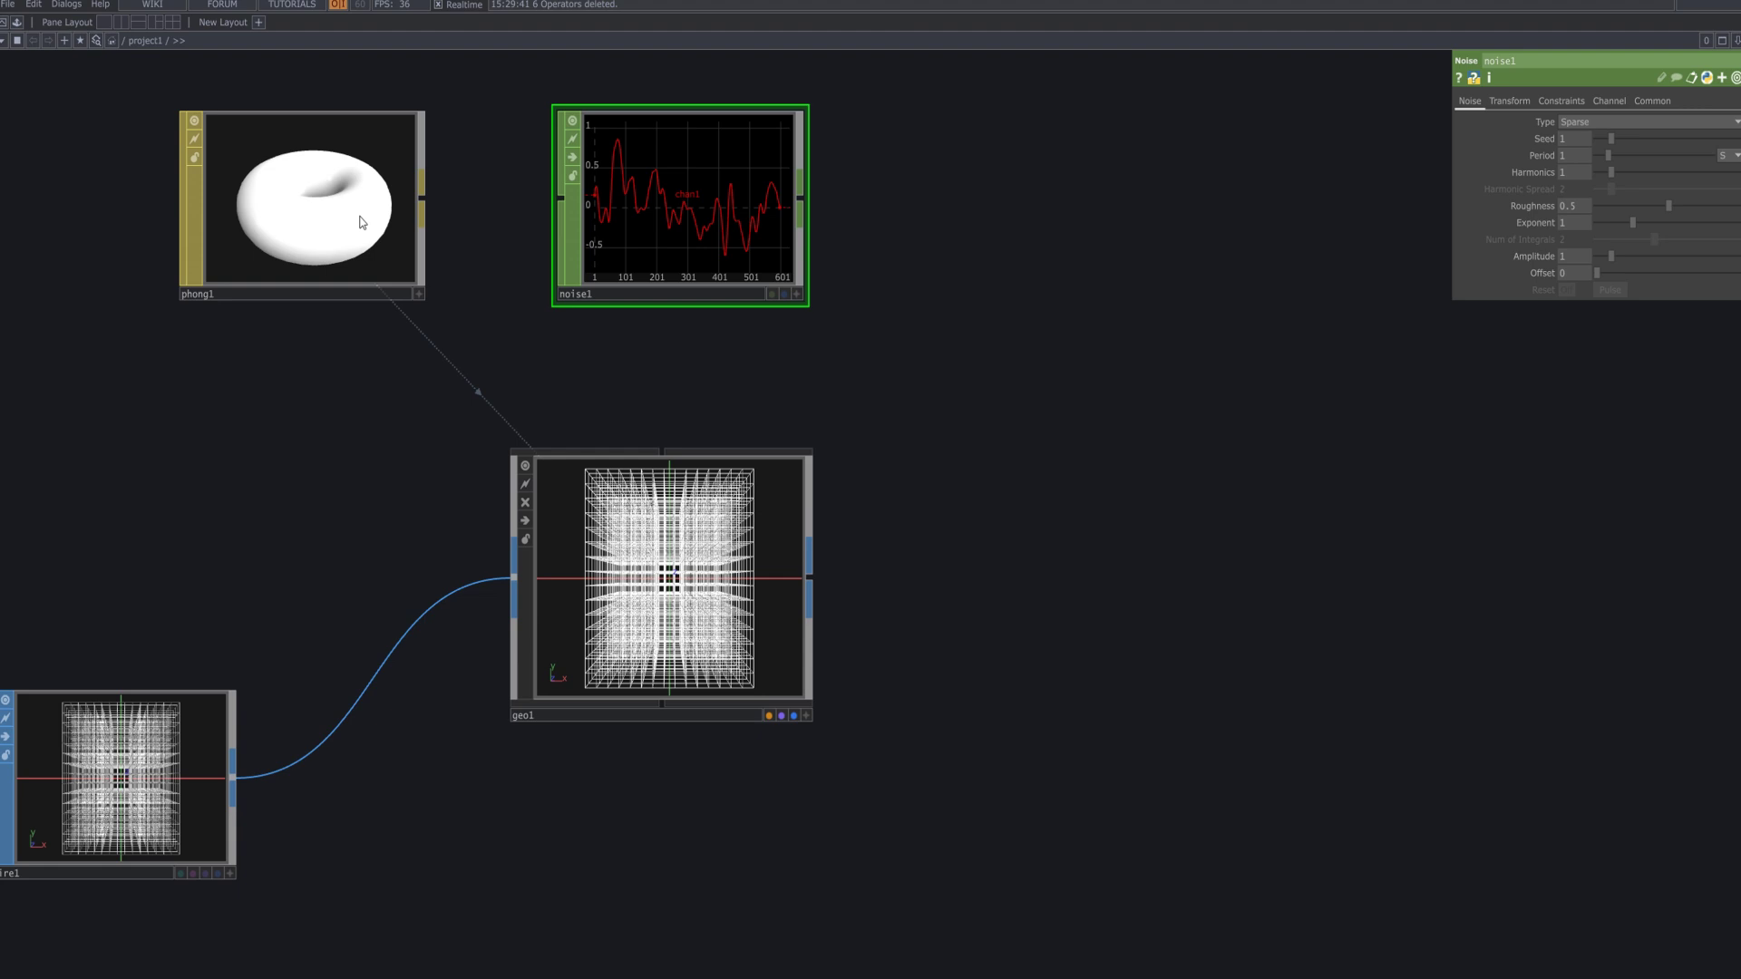
# Name noise1's channels t[xy], producing tx and ty.
pyautogui.click(1611, 101)
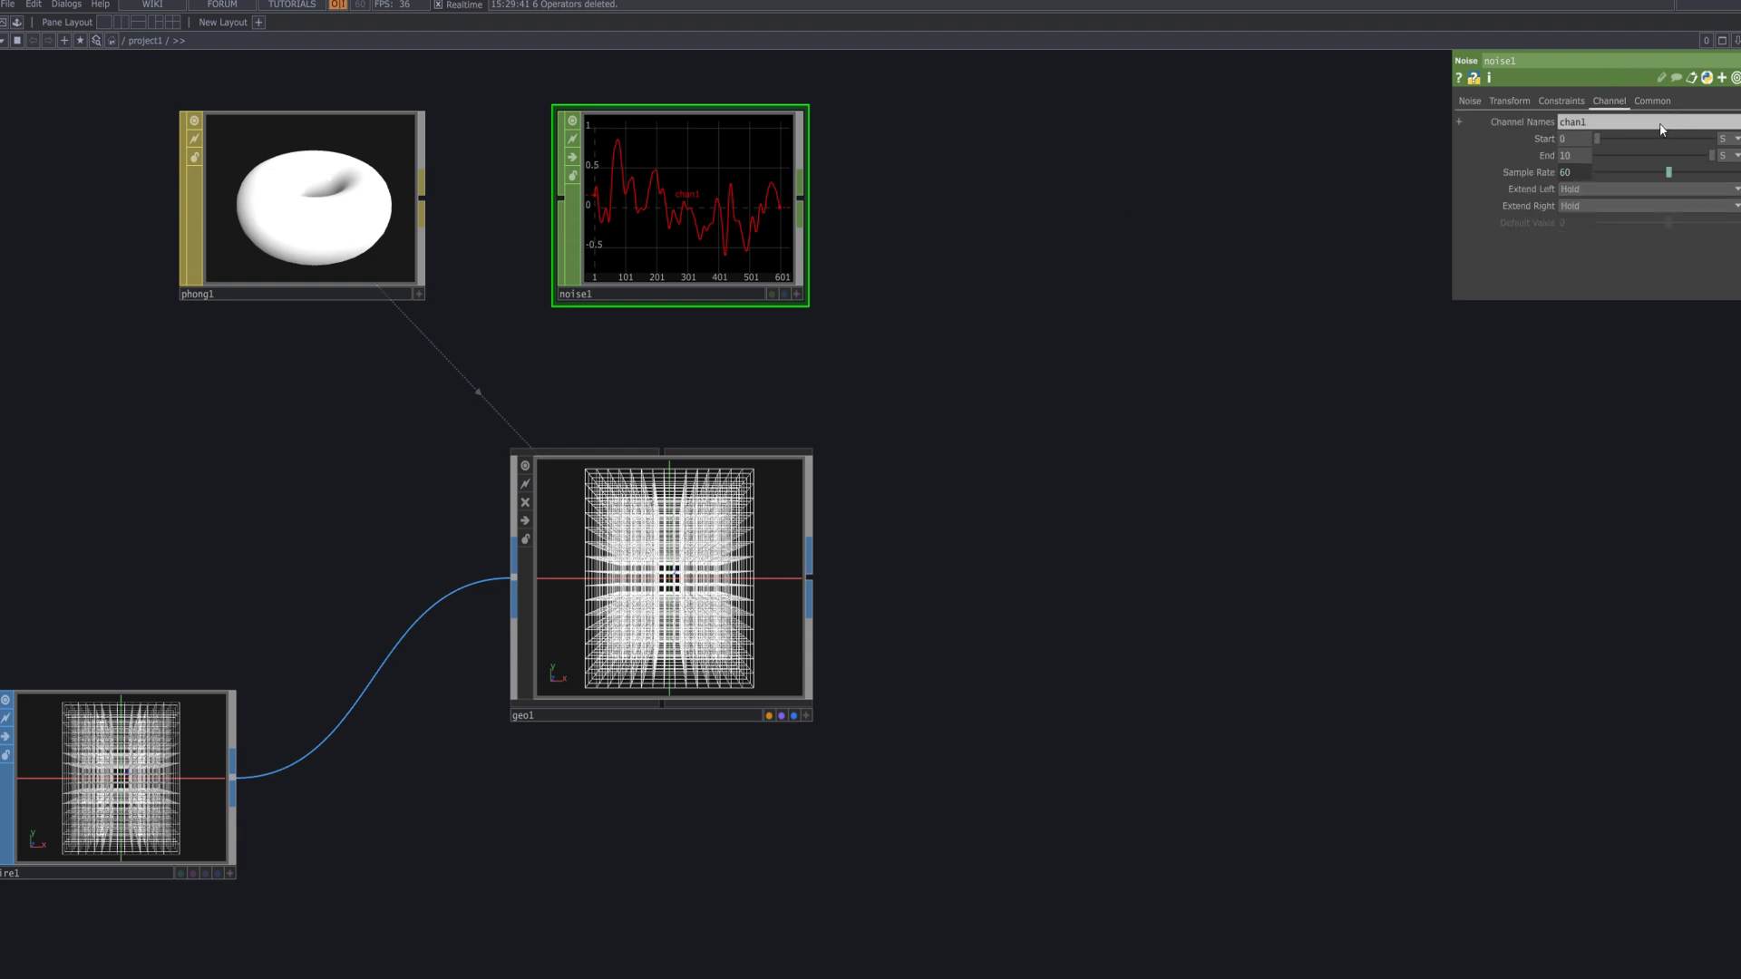
pyautogui.click(1661, 125)
pyautogui.write('t[xy')
pyautogui.press('Return')
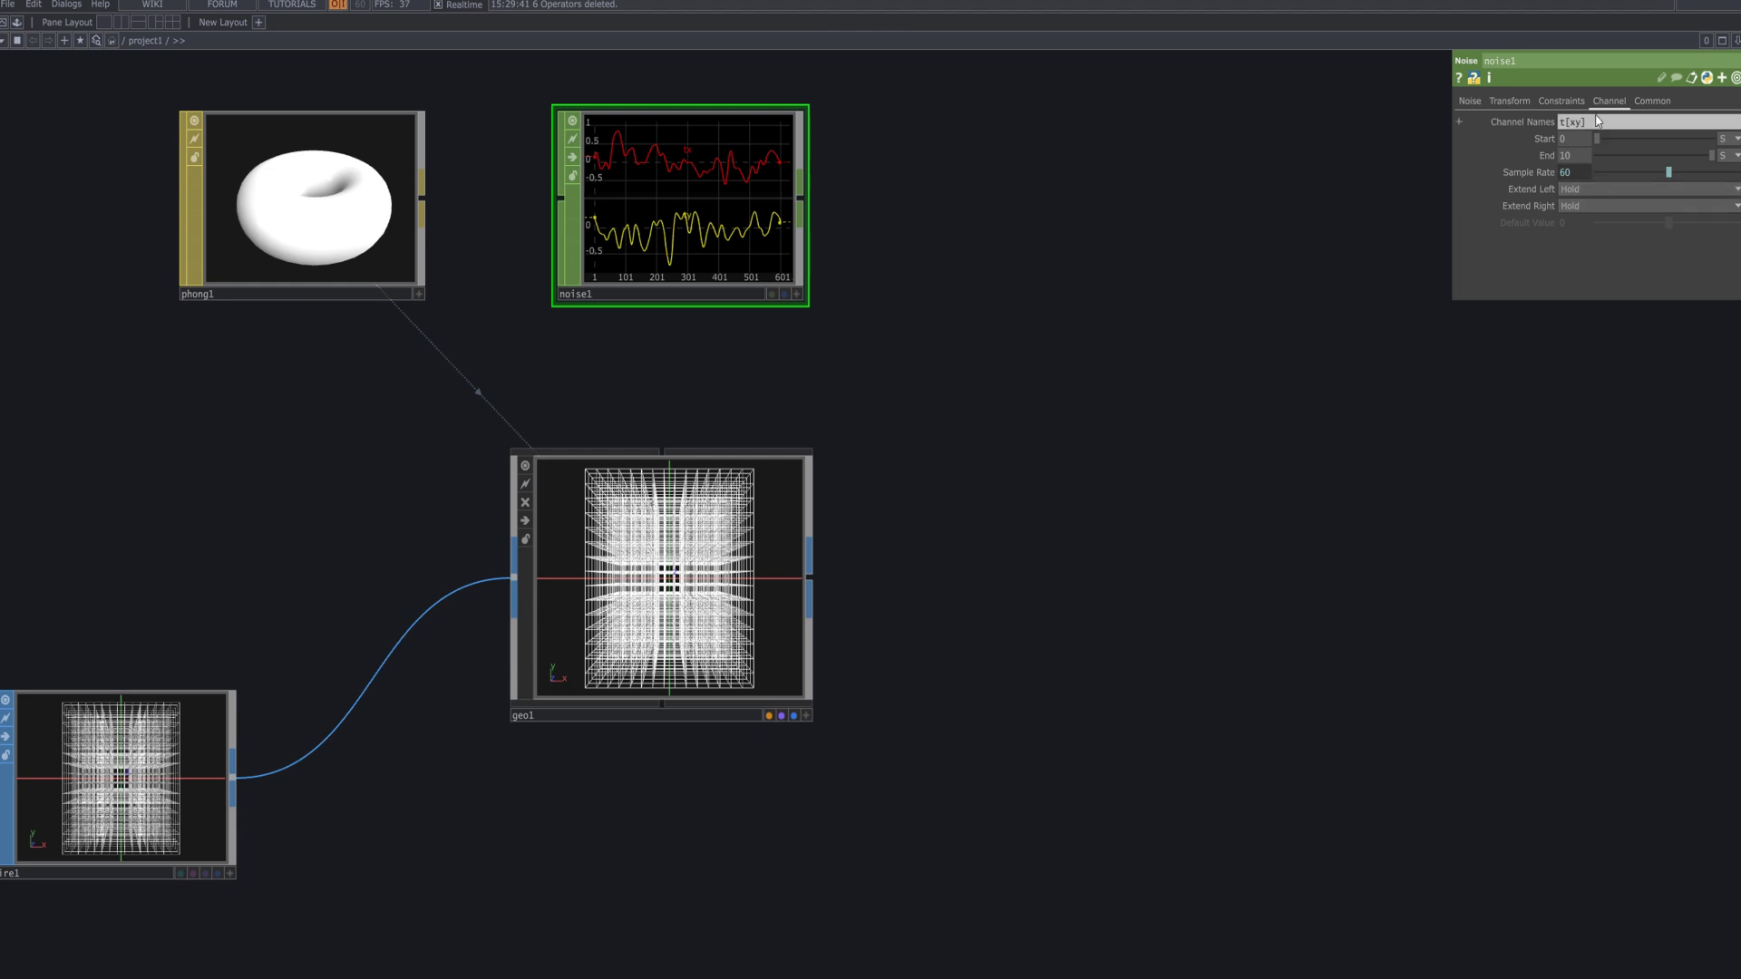
# Raise noise1's Period to 5 for smoother curves.
pyautogui.click(1561, 101)
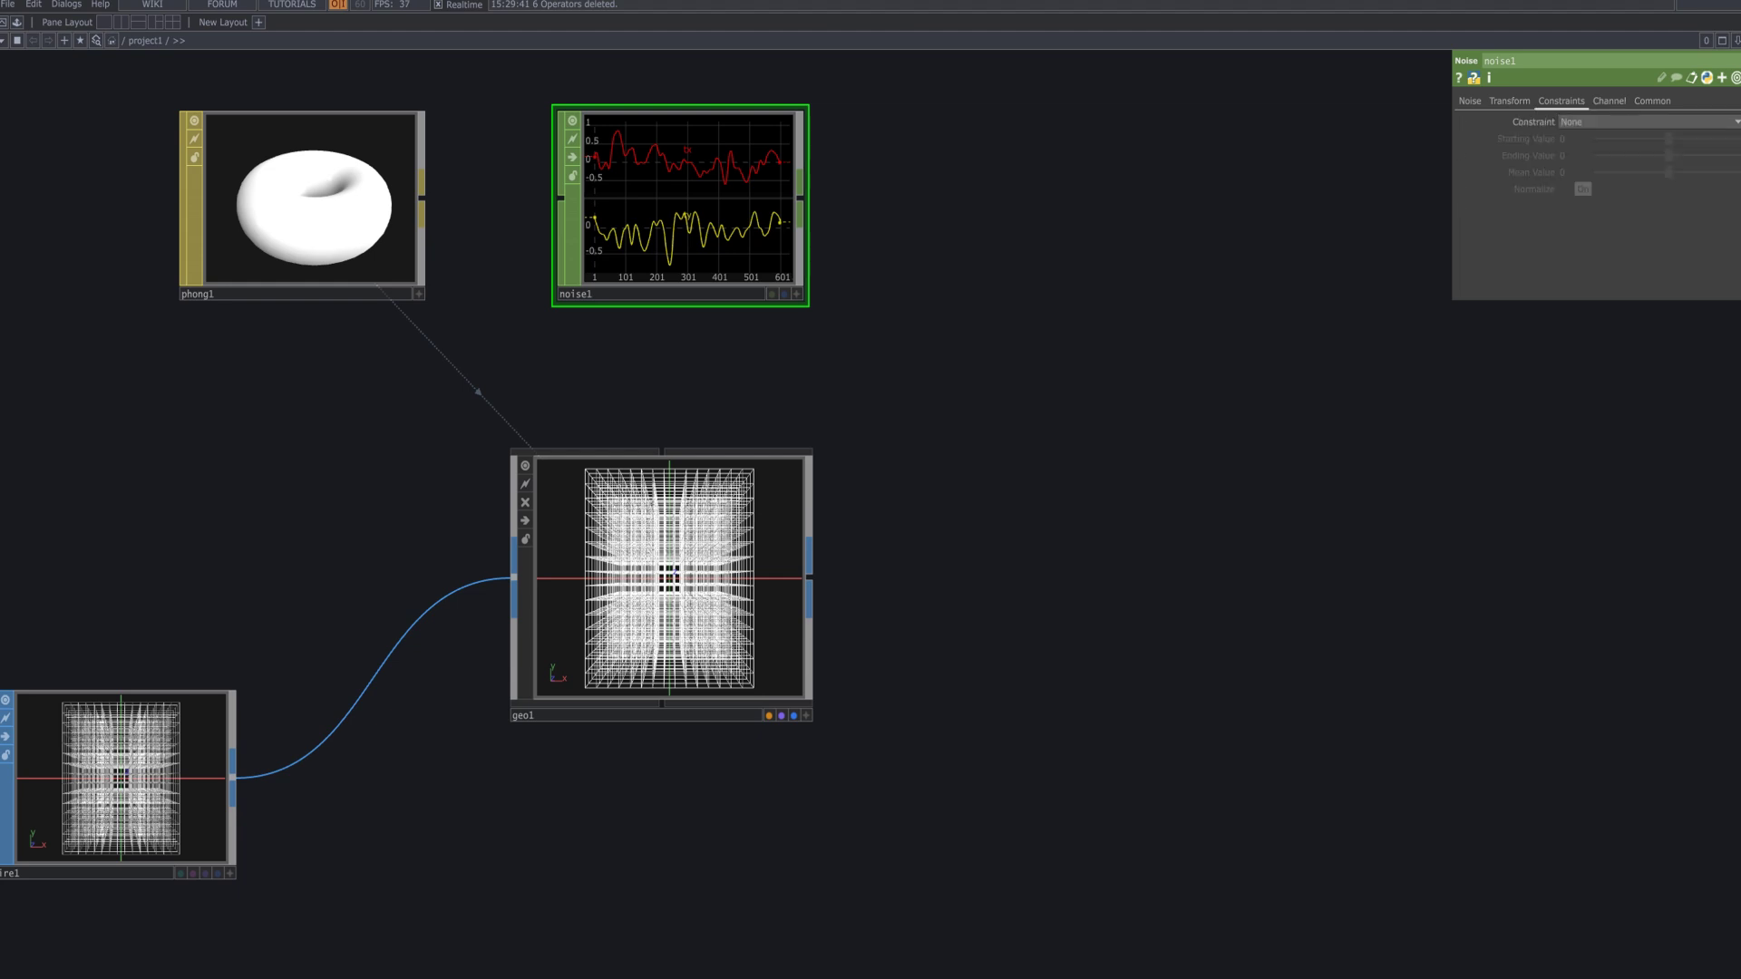
pyautogui.click(1510, 100)
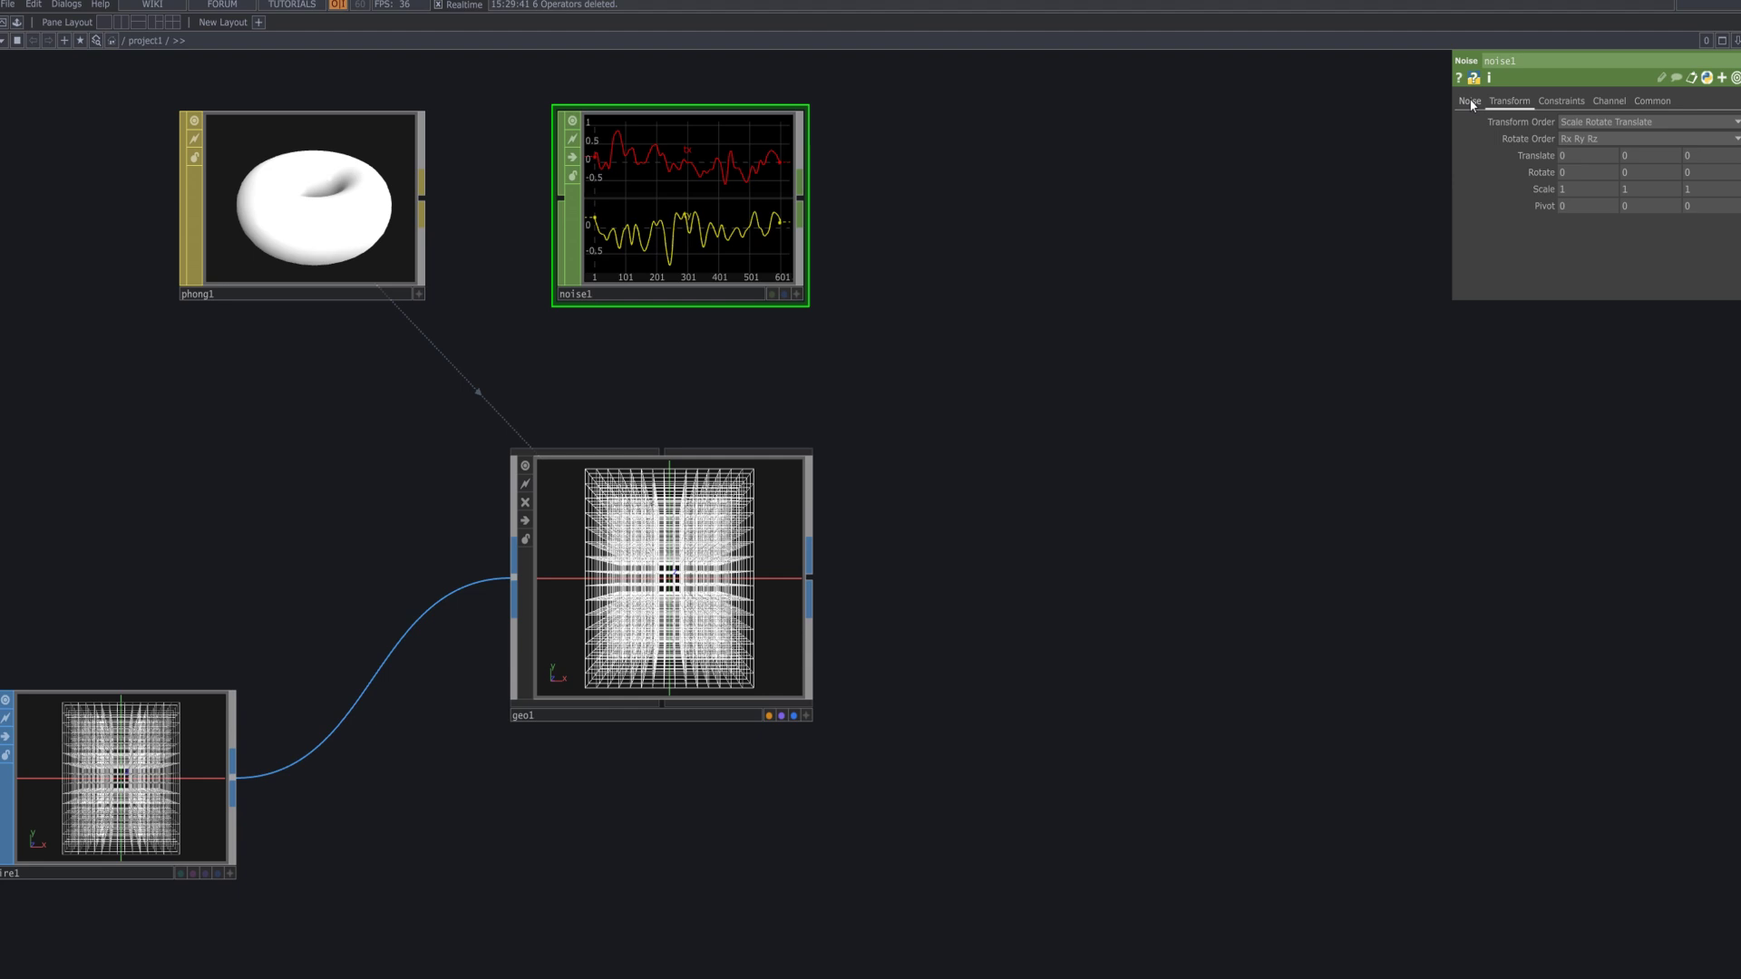
pyautogui.click(1470, 101)
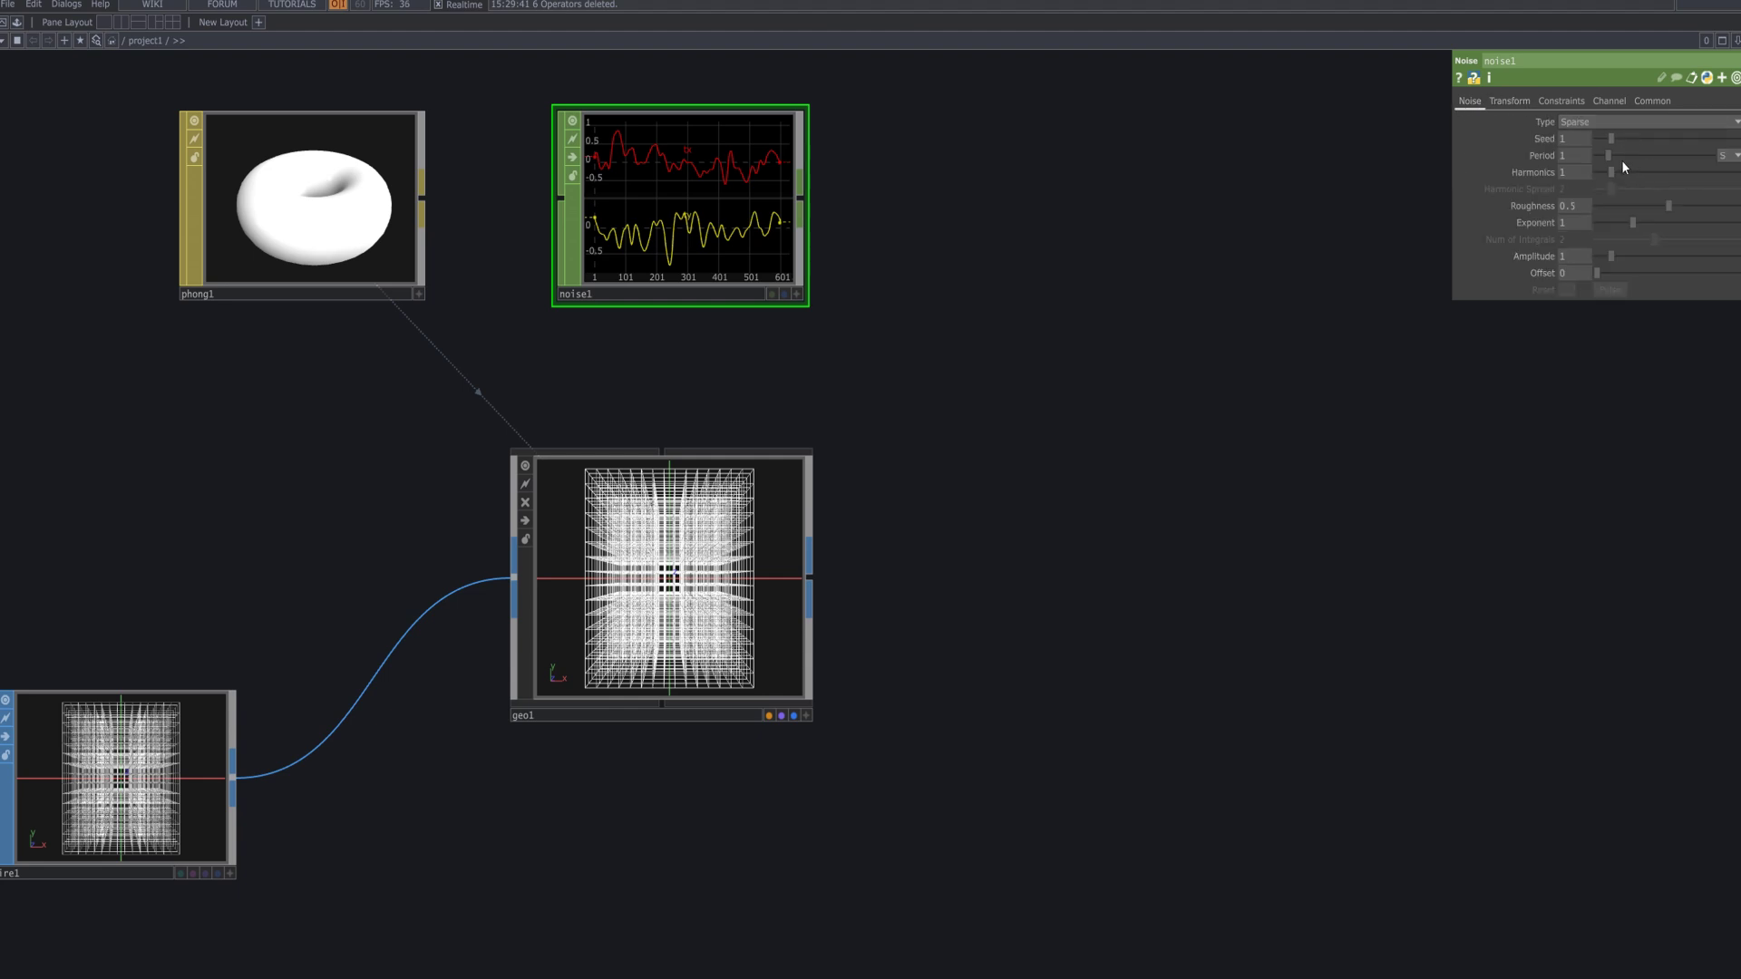
pyautogui.moveTo(1610, 156)
pyautogui.mouseDown()
pyautogui.moveTo(1674, 156)
pyautogui.moveTo(1612, 161)
pyautogui.mouseUp()
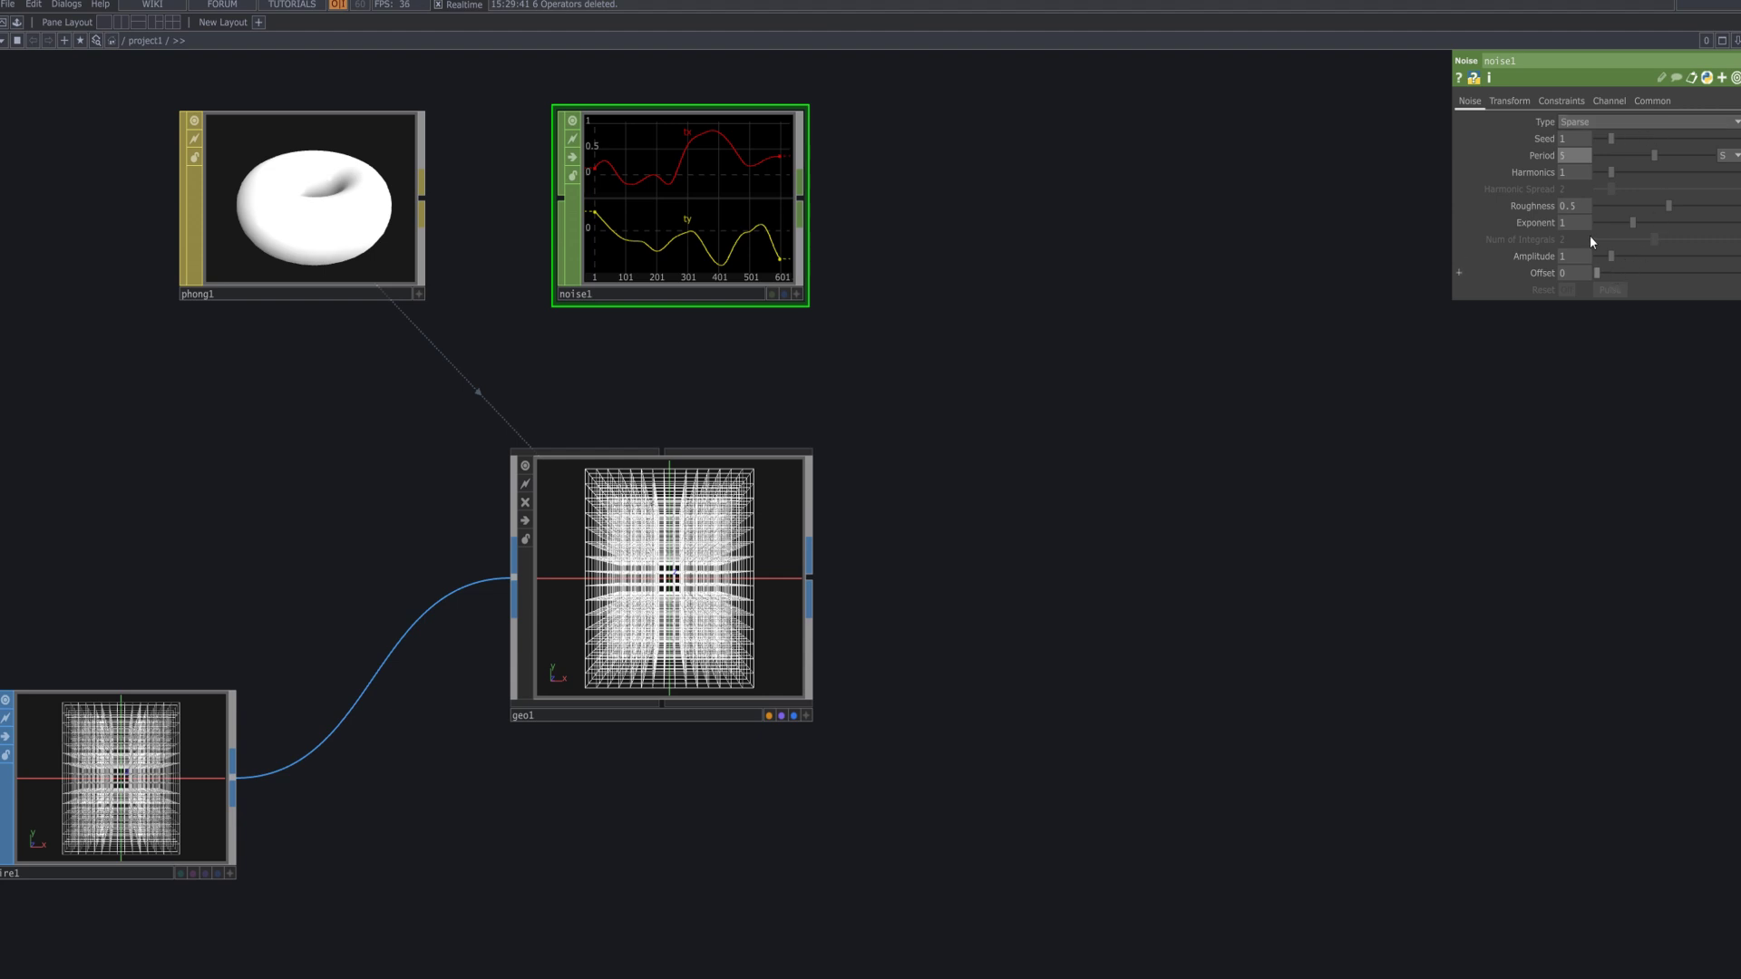
# Turn Time Slice on for noise1.
pyautogui.click(1521, 102)
pyautogui.click(1570, 100)
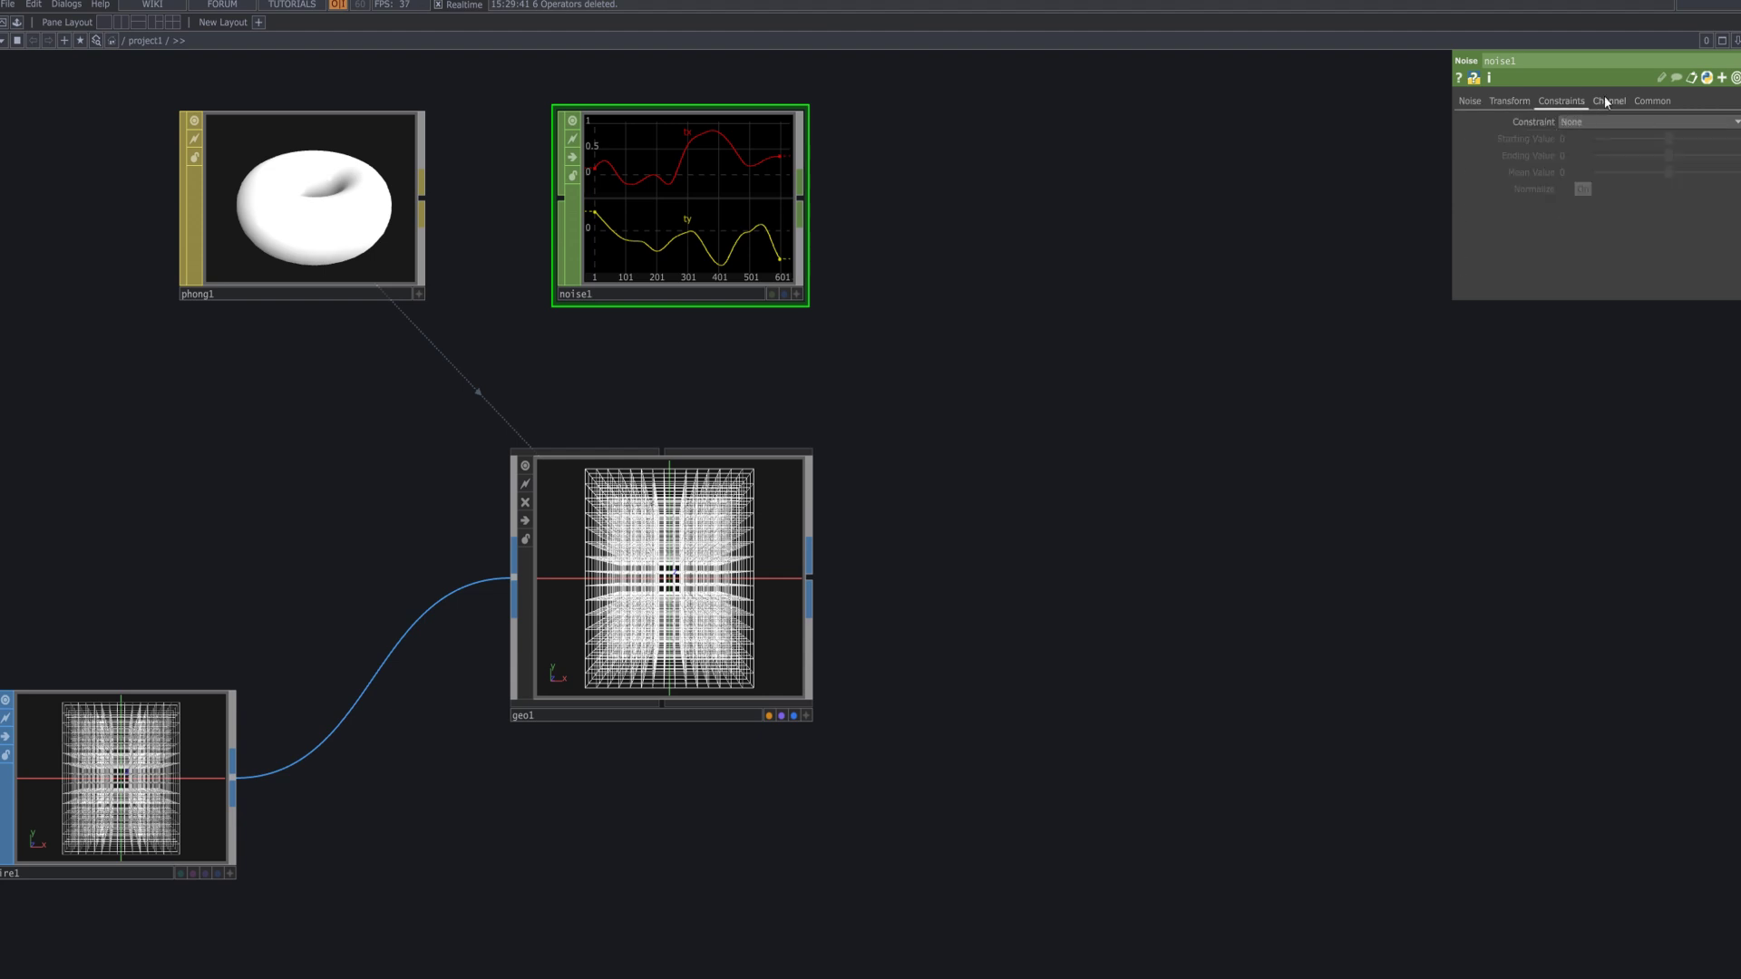
pyautogui.click(1609, 101)
pyautogui.click(1650, 103)
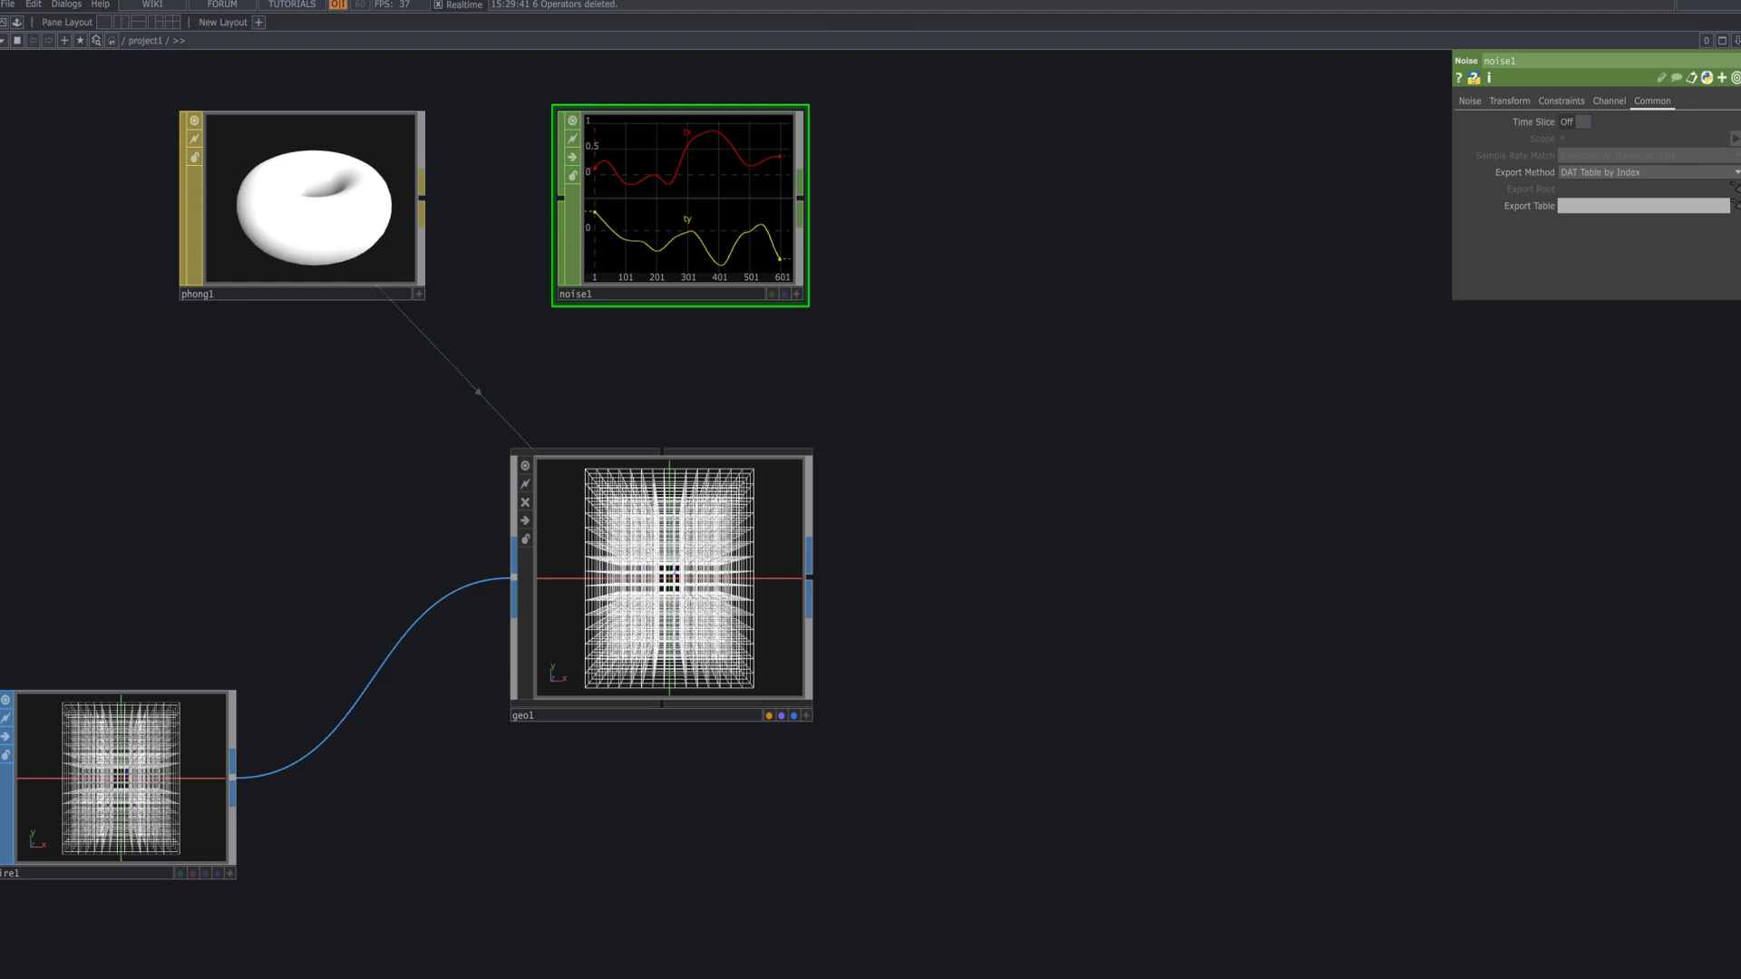
pyautogui.click(1575, 121)
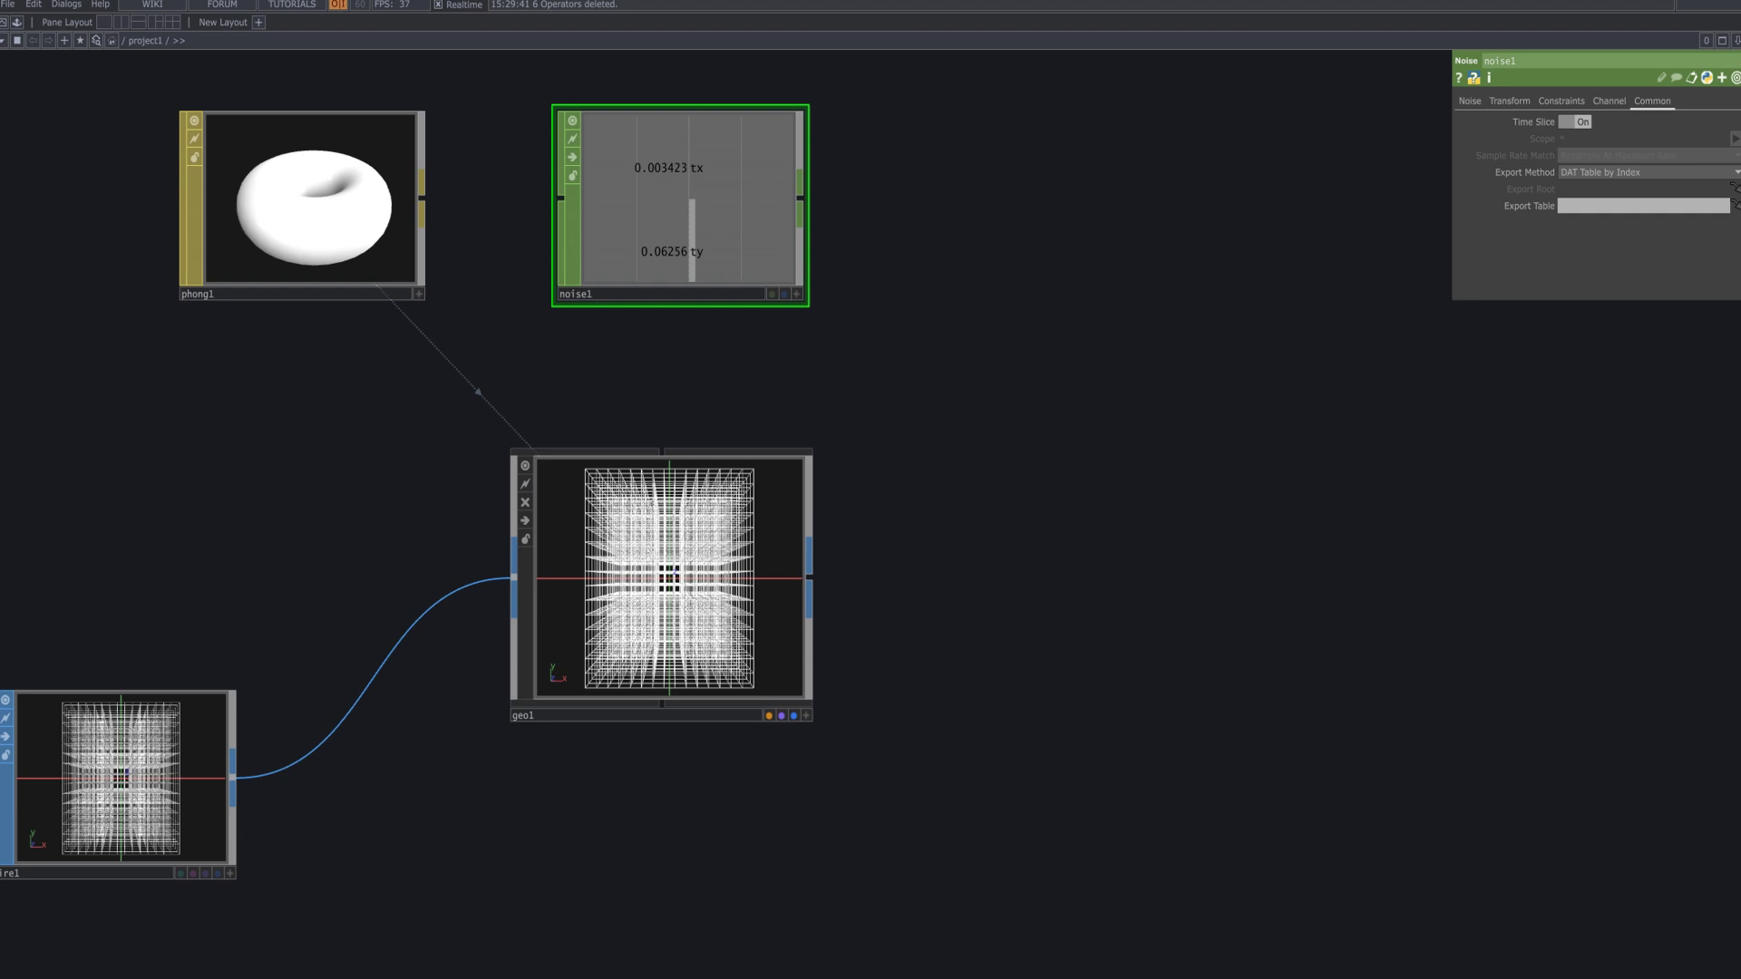
# Export noise1's tx channel to geo1's Translate X.
pyautogui.click(634, 715)
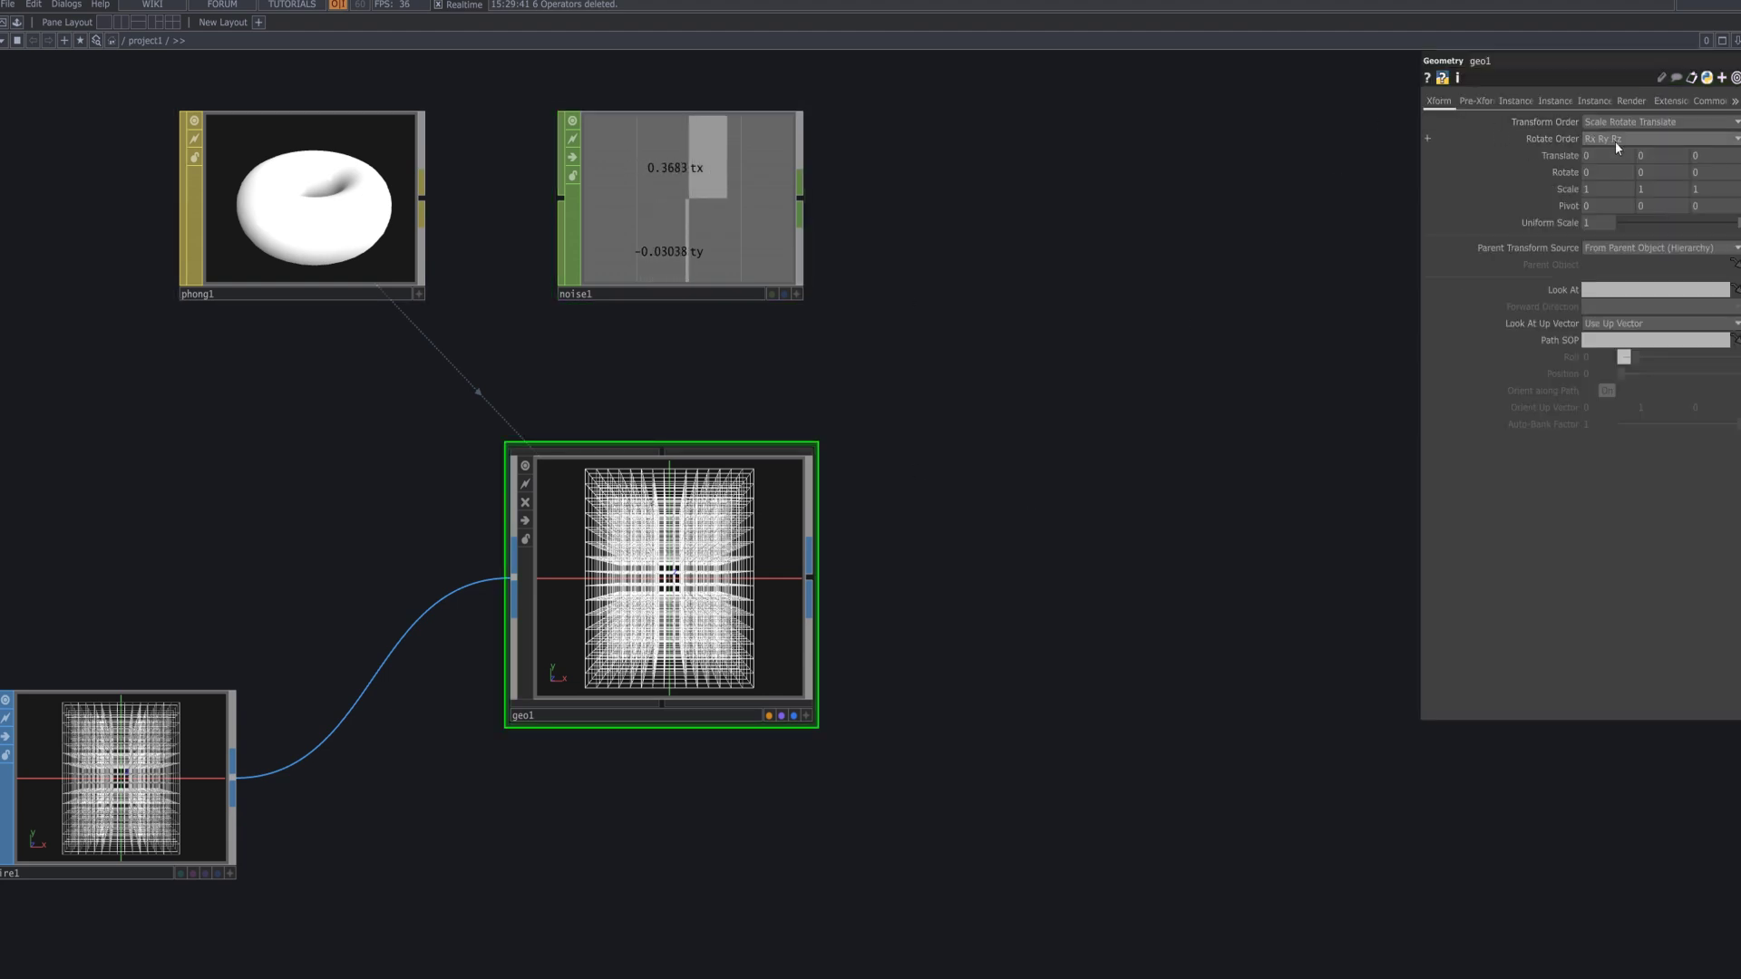
pyautogui.click(1576, 155)
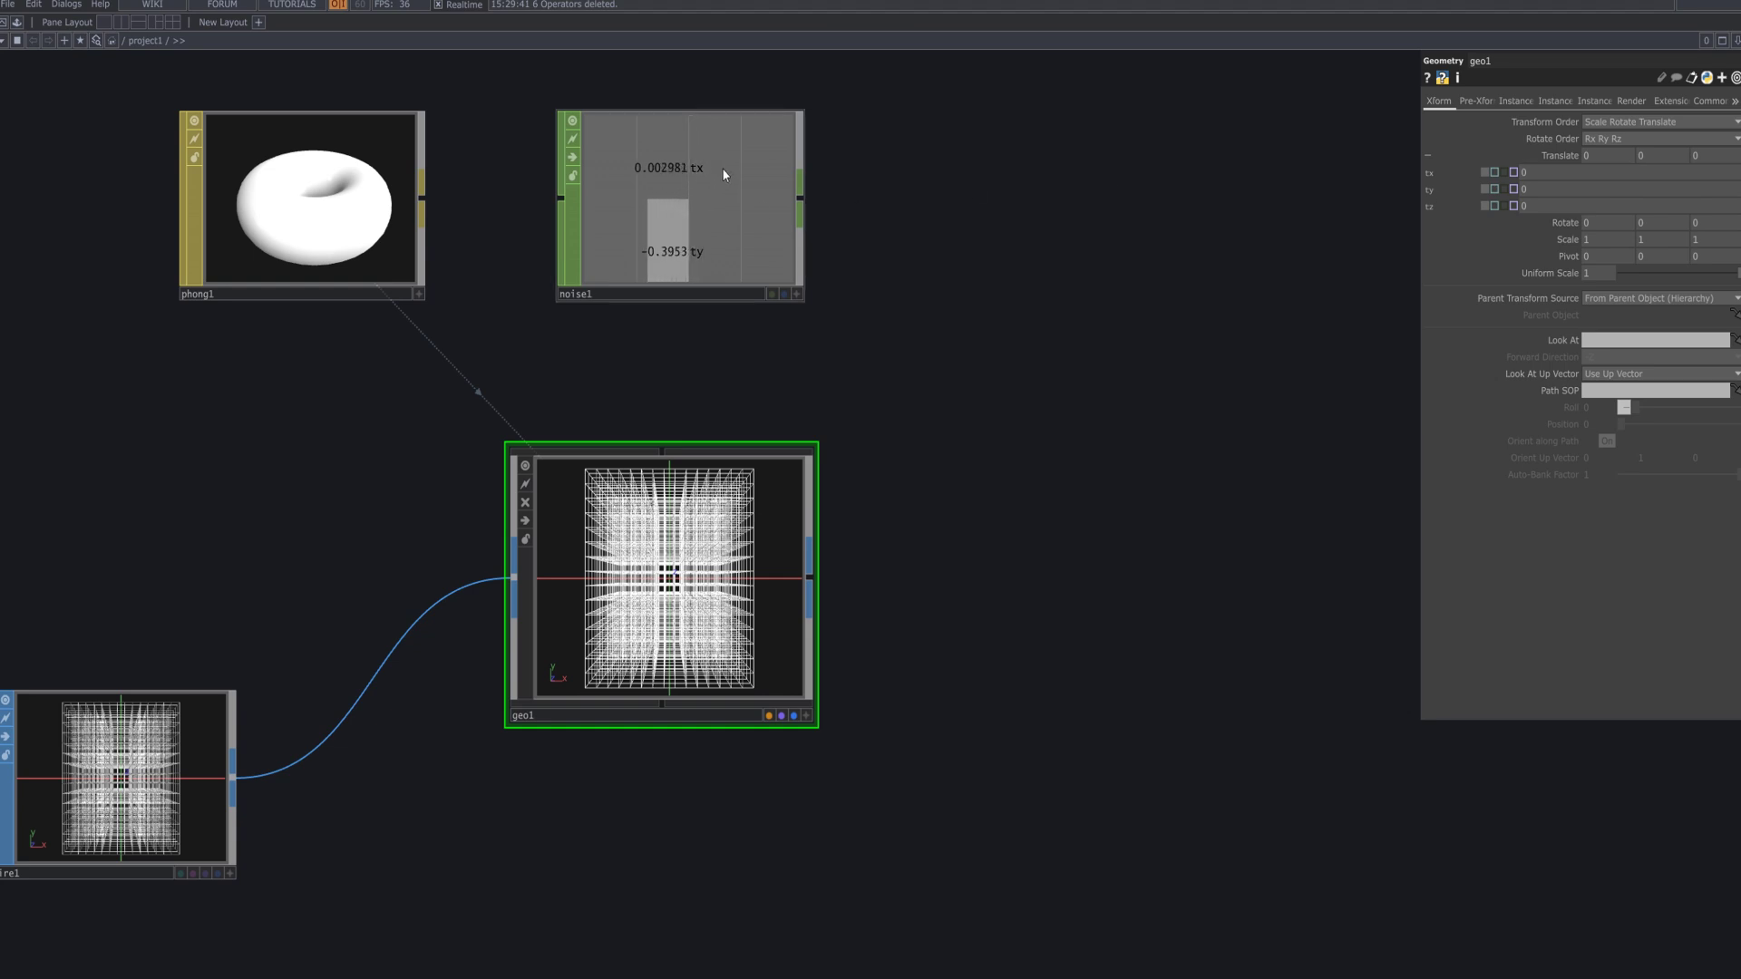
pyautogui.moveTo(722, 166); pyautogui.dragTo(1528, 173)
pyautogui.click(749, 294)
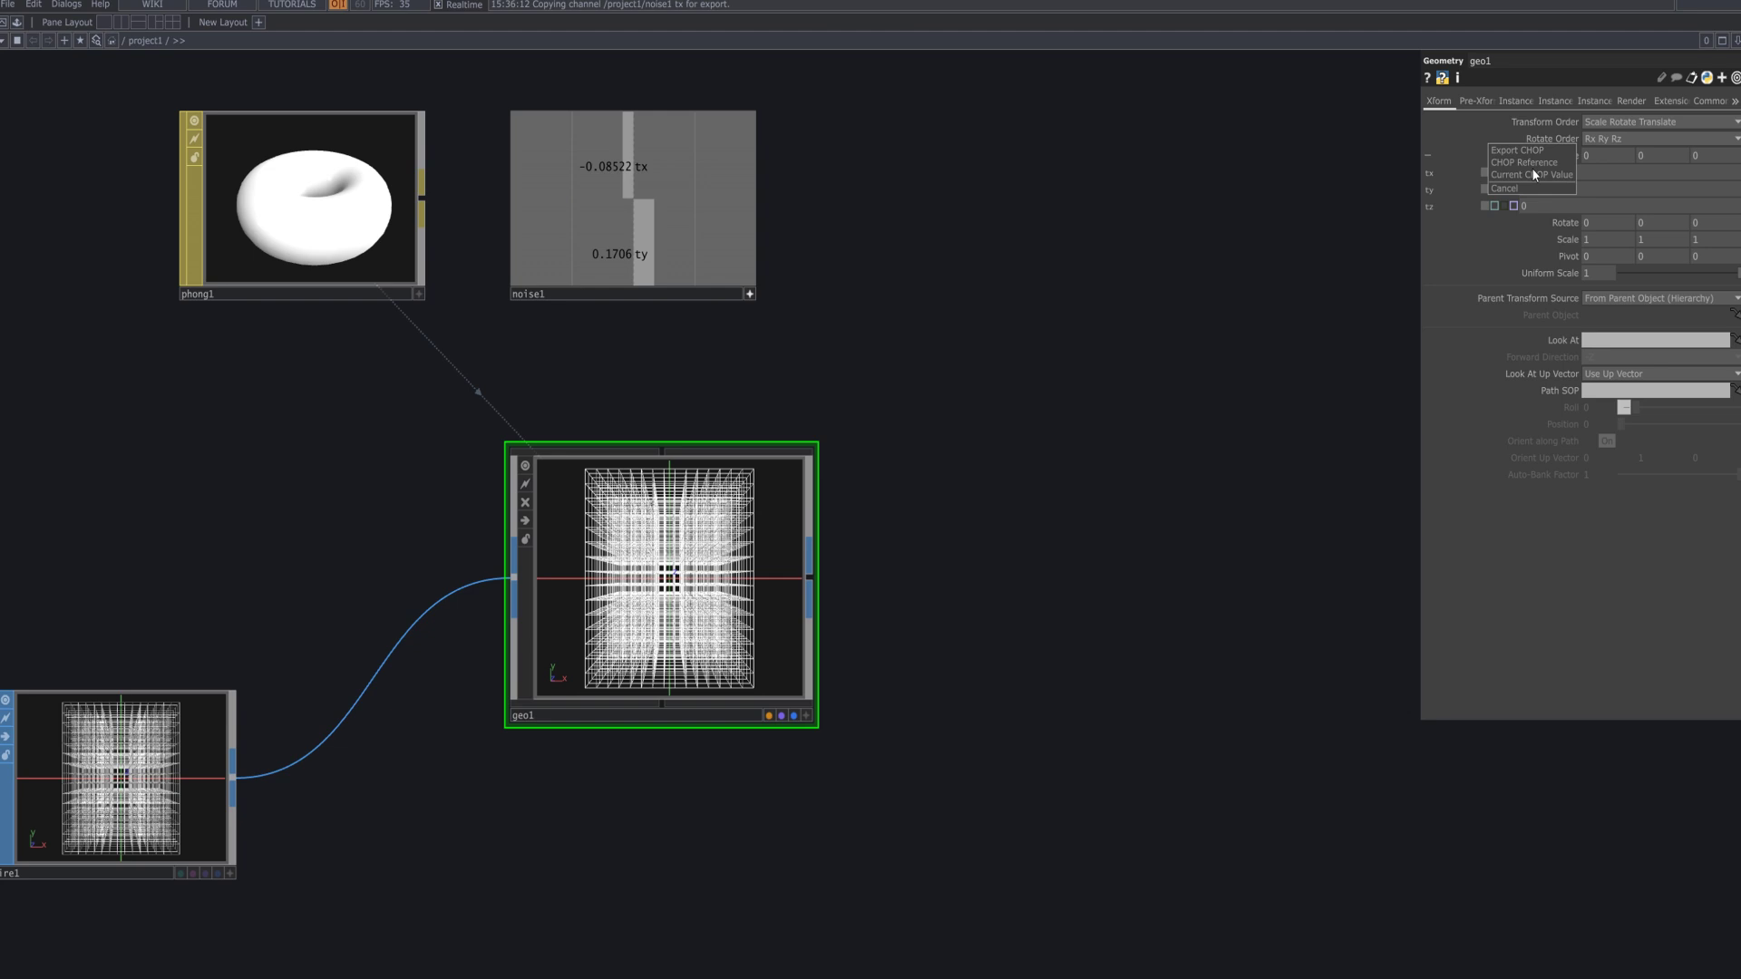
pyautogui.click(1551, 164)
pyautogui.moveTo(661, 260); pyautogui.dragTo(796, 194)
pyautogui.moveTo(635, 168); pyautogui.dragTo(1547, 169)
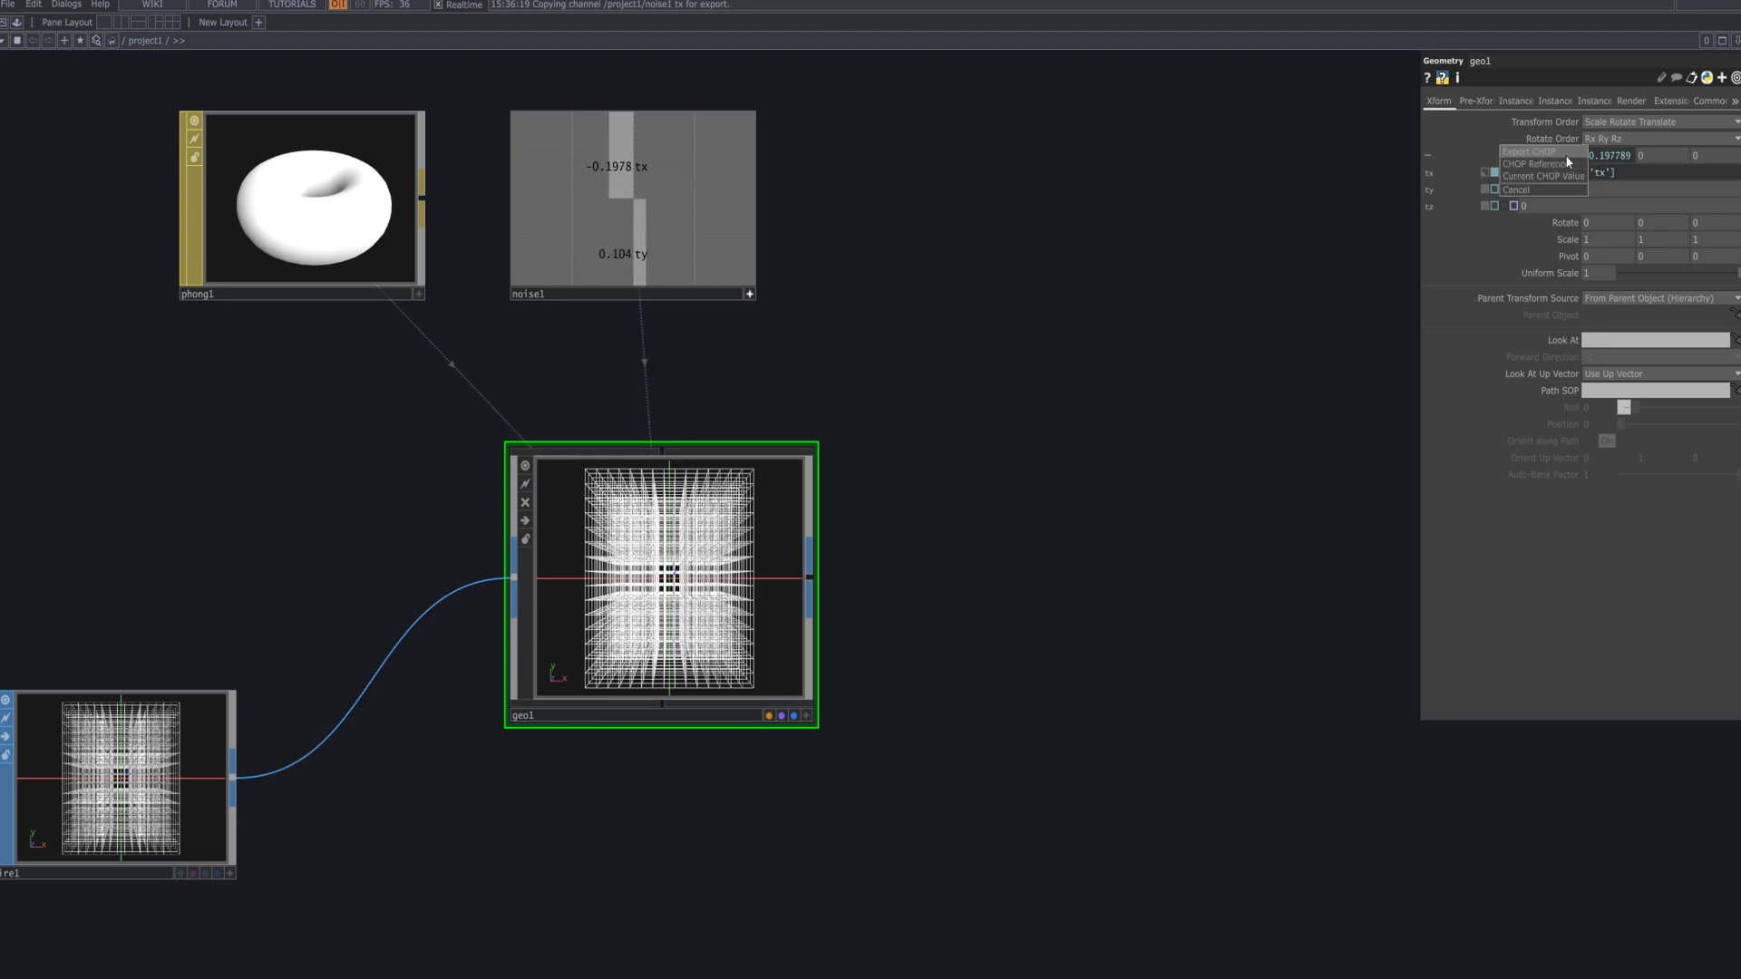
pyautogui.click(1565, 152)
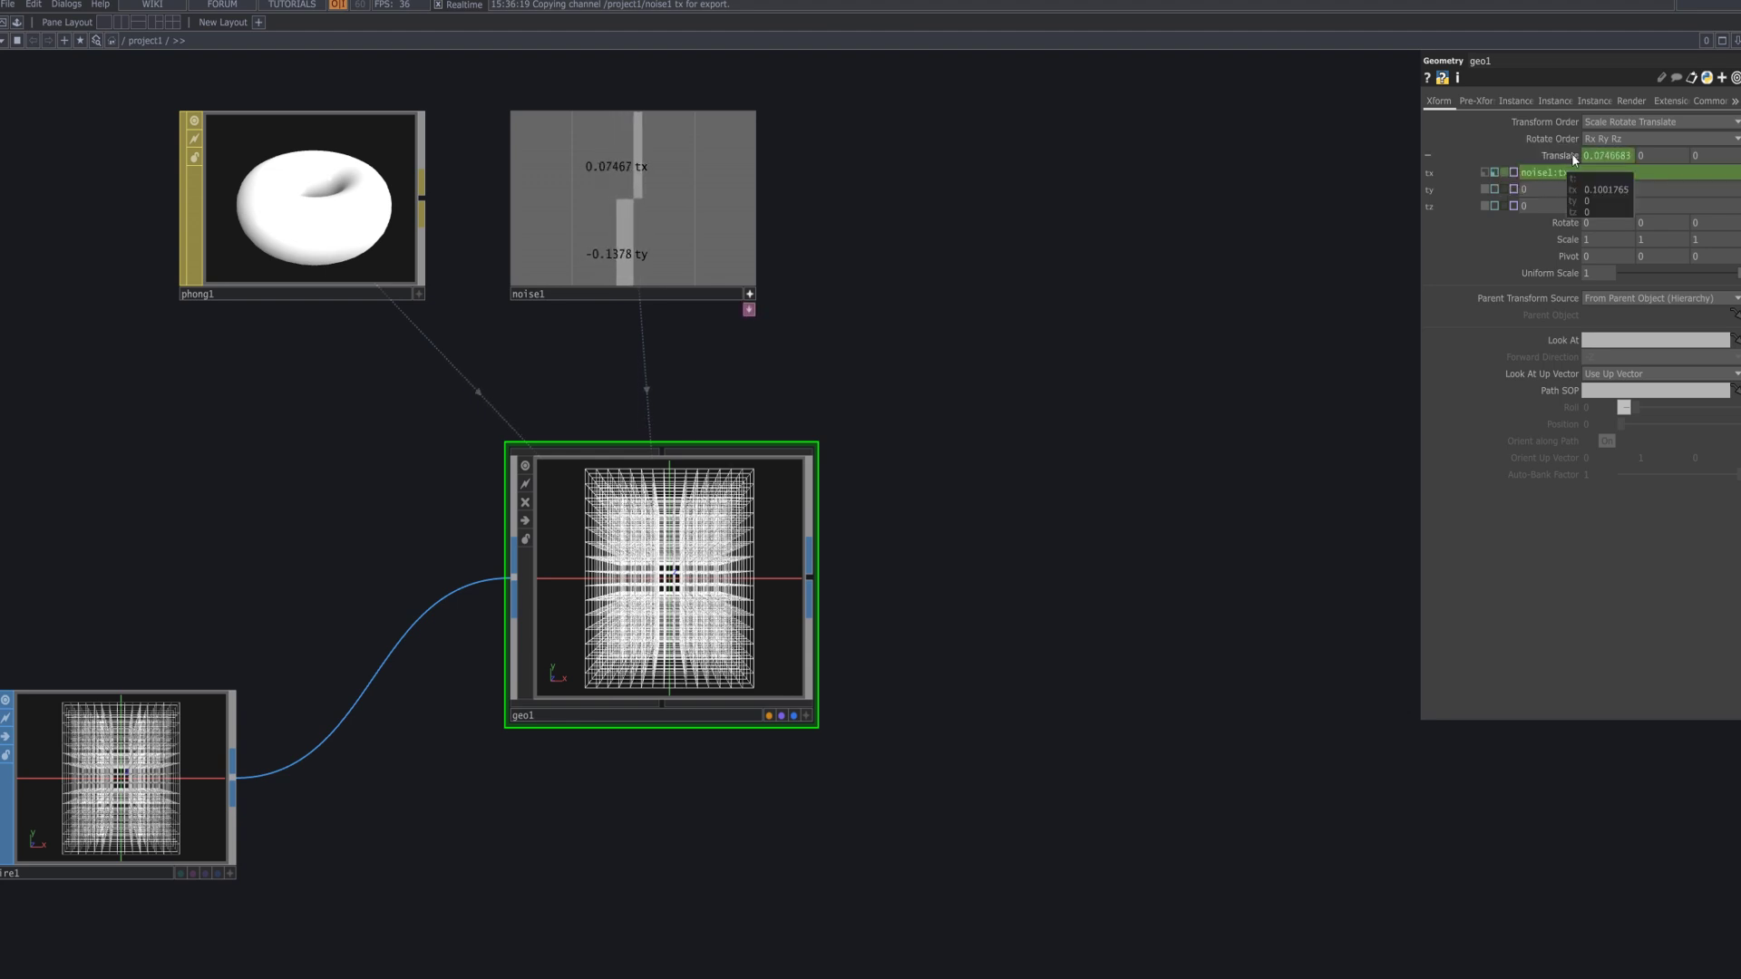
# Export noise1's ty channel to geo1's Translate Y.
pyautogui.moveTo(635, 253); pyautogui.dragTo(1632, 192)
pyautogui.click(1628, 176)
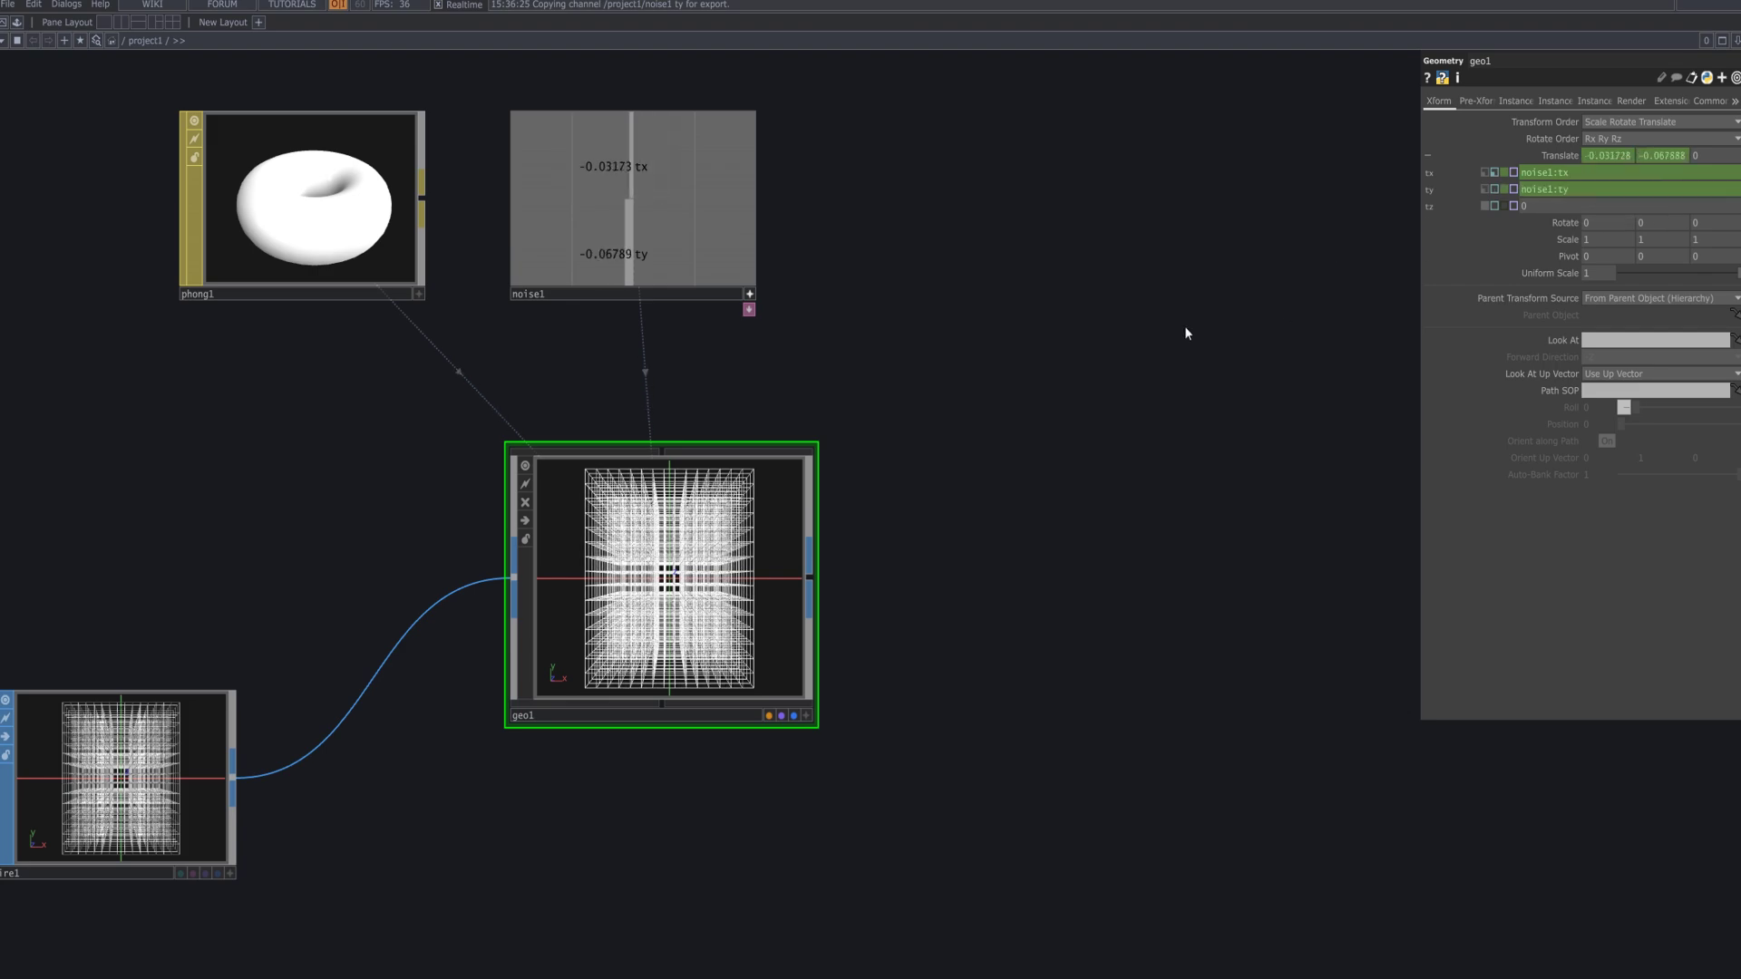
pyautogui.scroll(5, 723, 580)
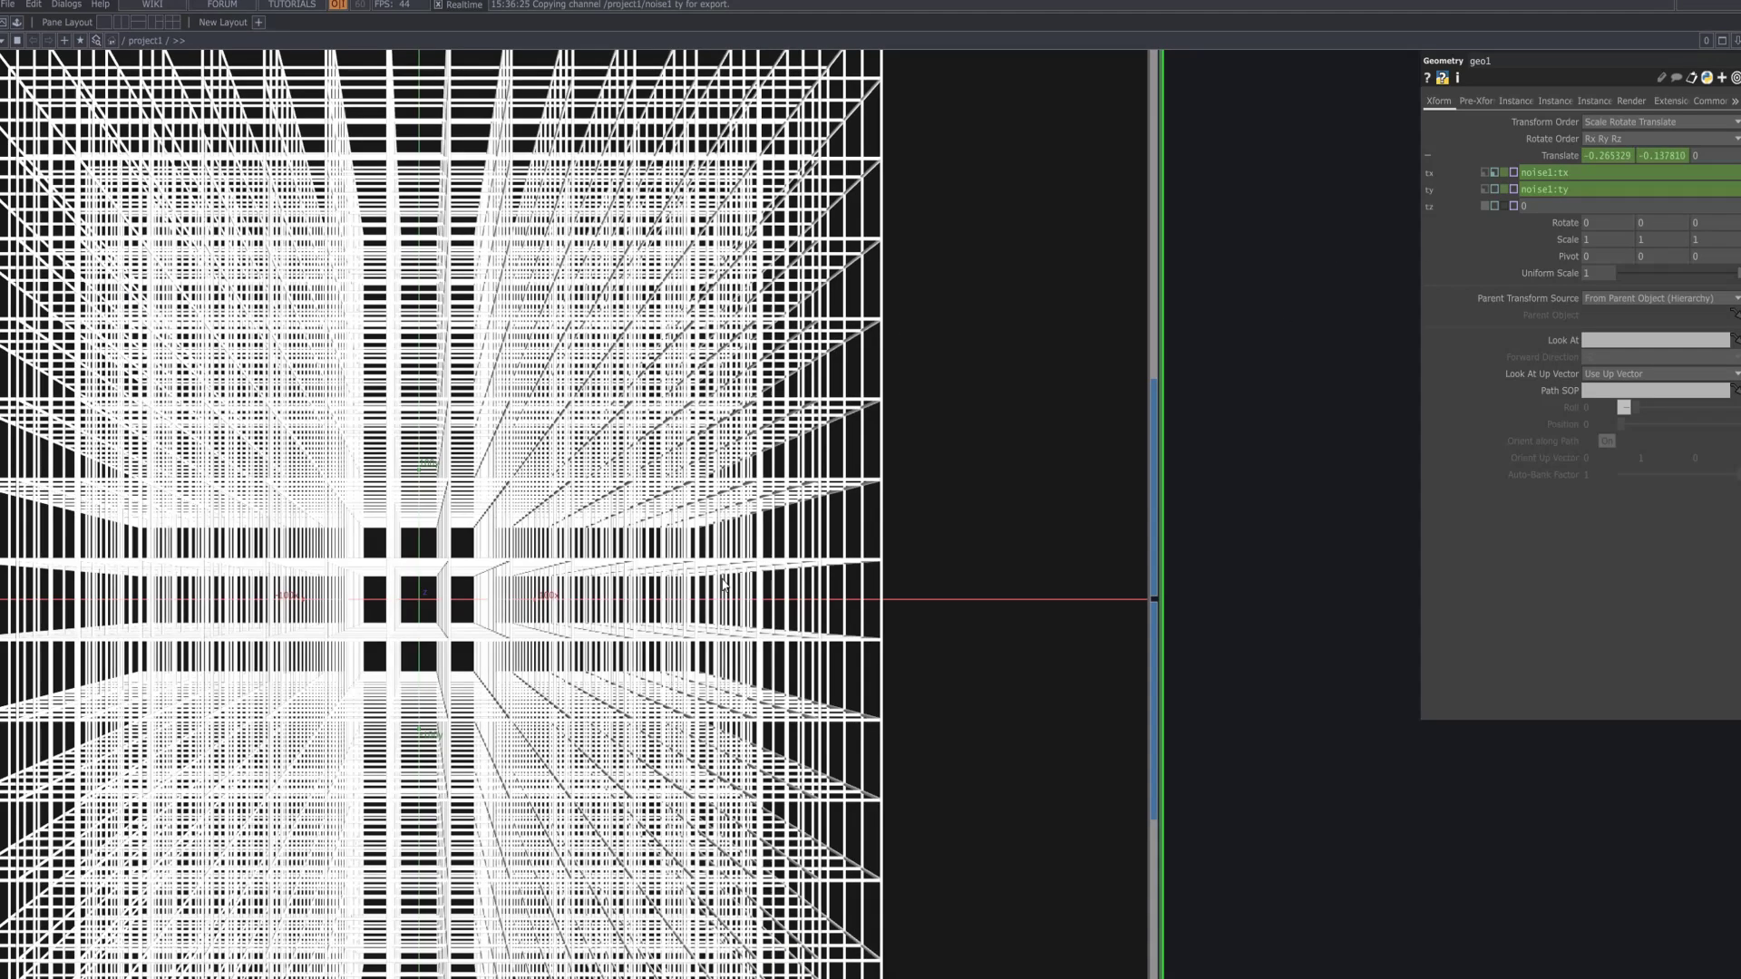
pyautogui.scroll(-2, 725, 580)
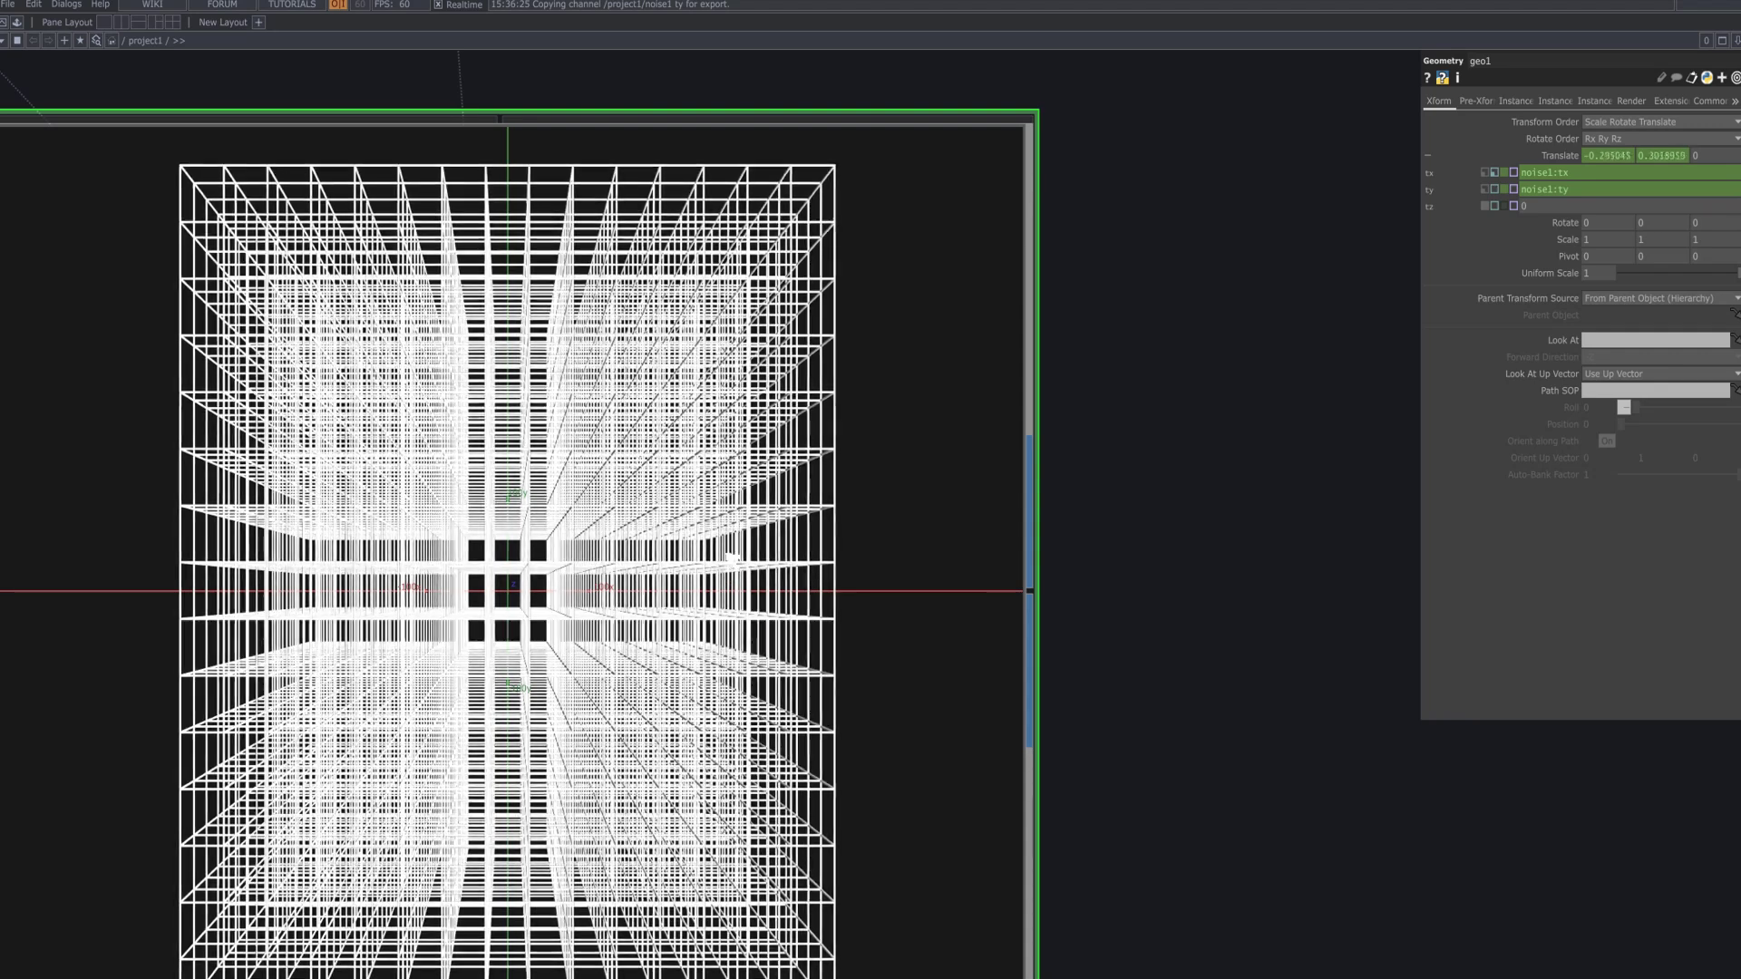
pyautogui.scroll(-3, 731, 571)
pyautogui.scroll(-4, 895, 610)
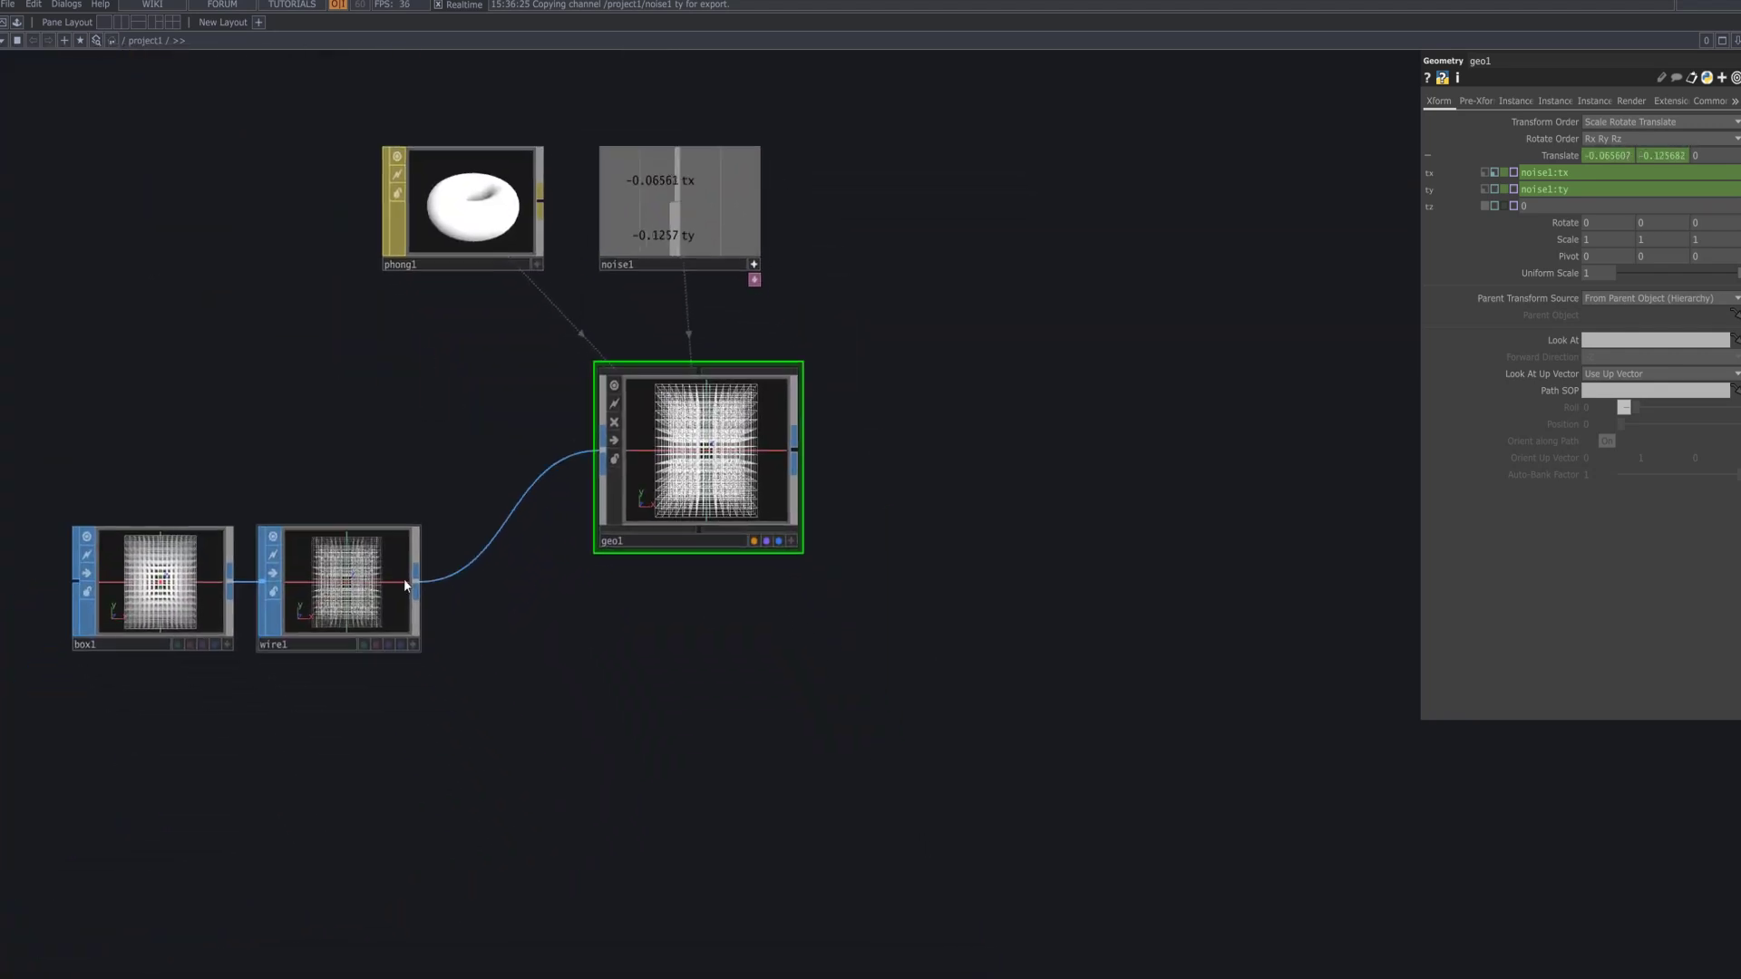
# Add a second Geometry COMP, geo2, below geo1, also fed by wire1.
pyautogui.rightClick(418, 592)
pyautogui.click(179, 390)
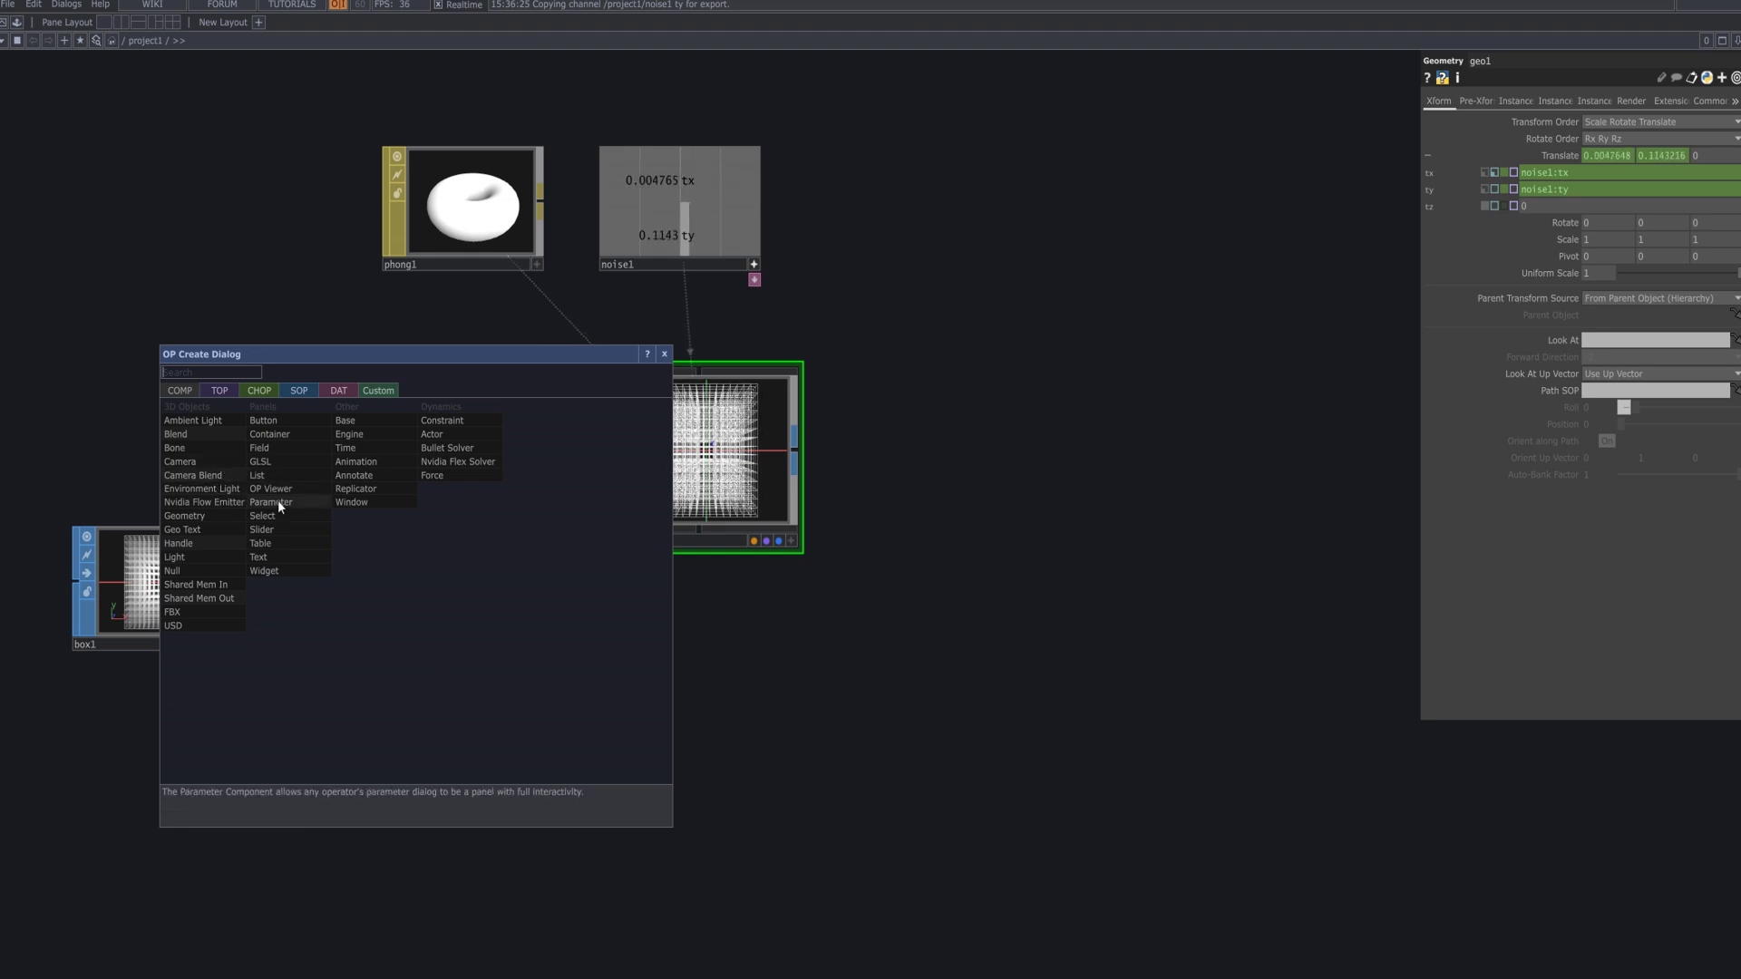
pyautogui.click(206, 518)
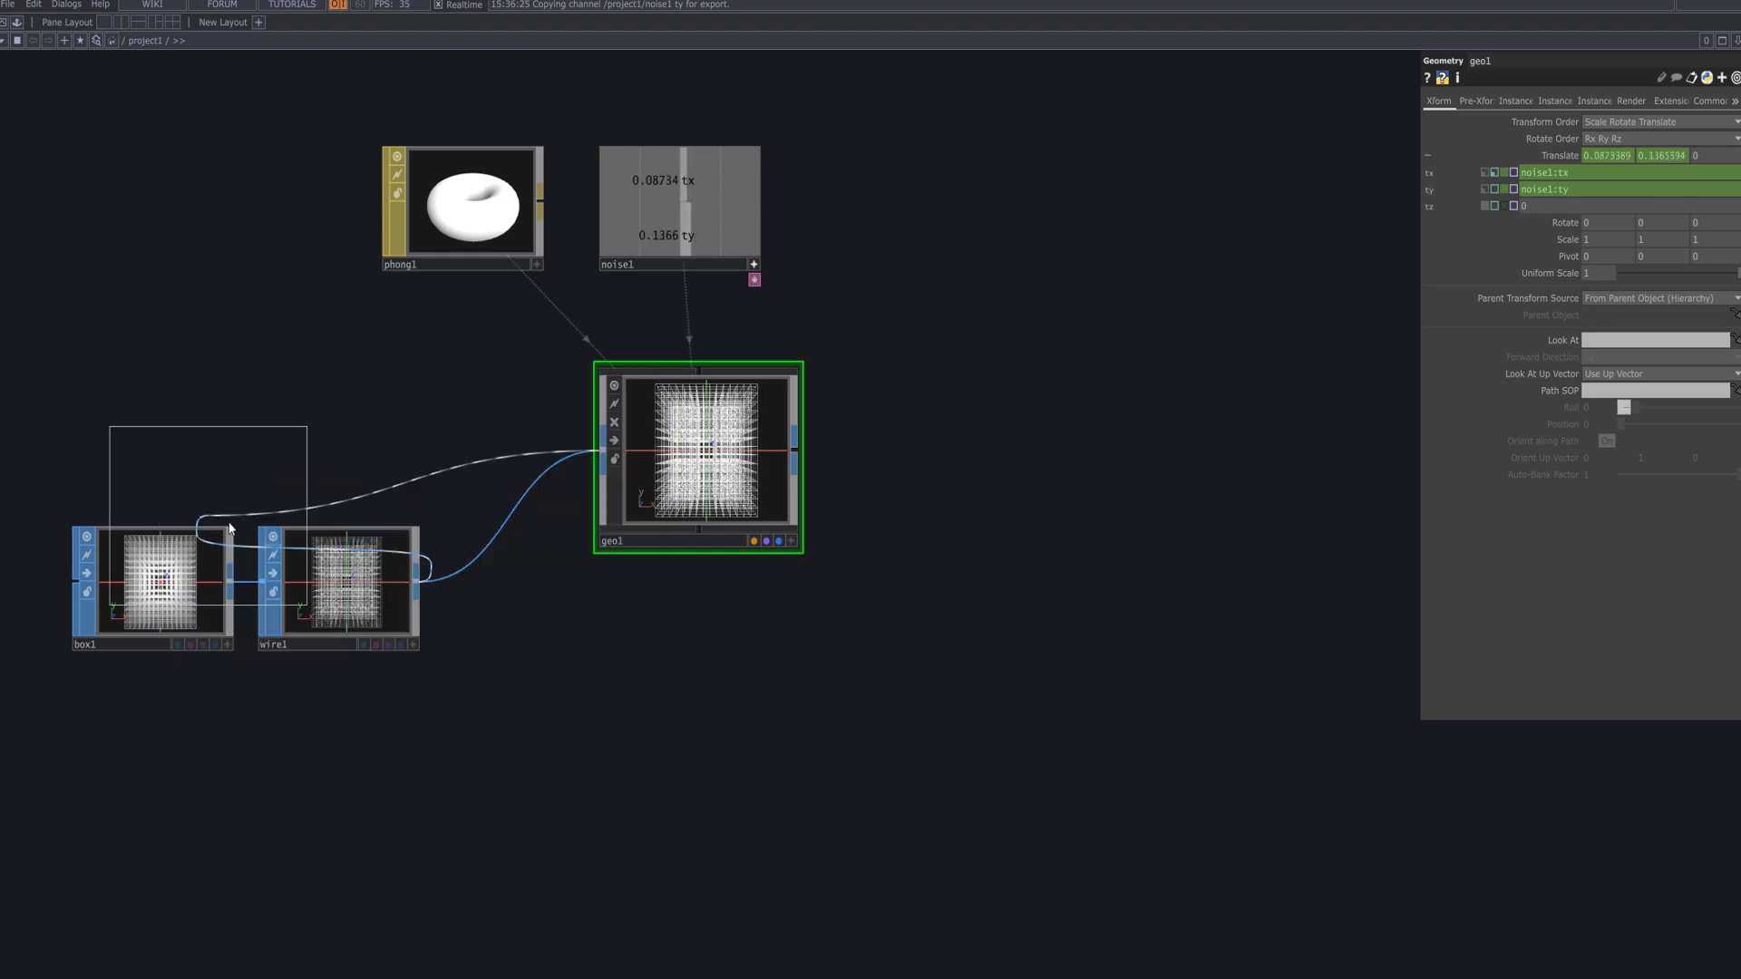
pyautogui.click(693, 695)
pyautogui.moveTo(418, 582); pyautogui.dragTo(603, 451)
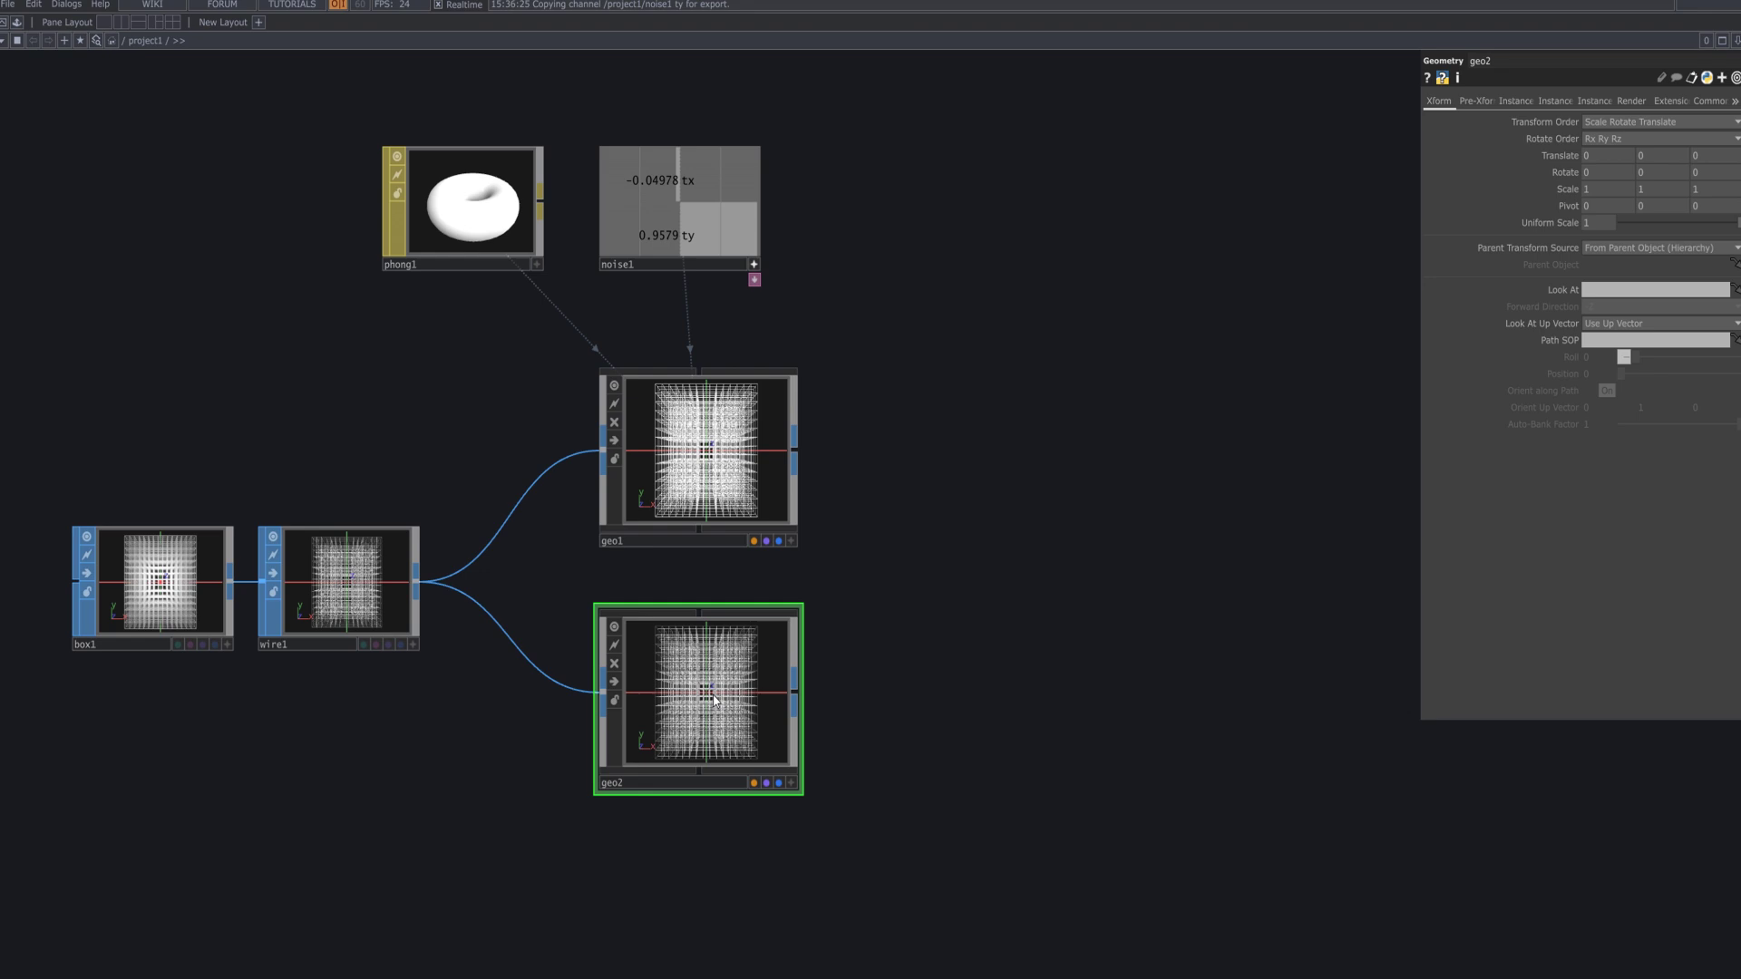
pyautogui.moveTo(730, 676); pyautogui.dragTo(730, 709)
pyautogui.scroll(-2, 863, 707)
pyautogui.moveTo(870, 735); pyautogui.dragTo(780, 587)
# Create a Constant material, constant1, and assign it as geo2's material.
pyautogui.press('Tab')
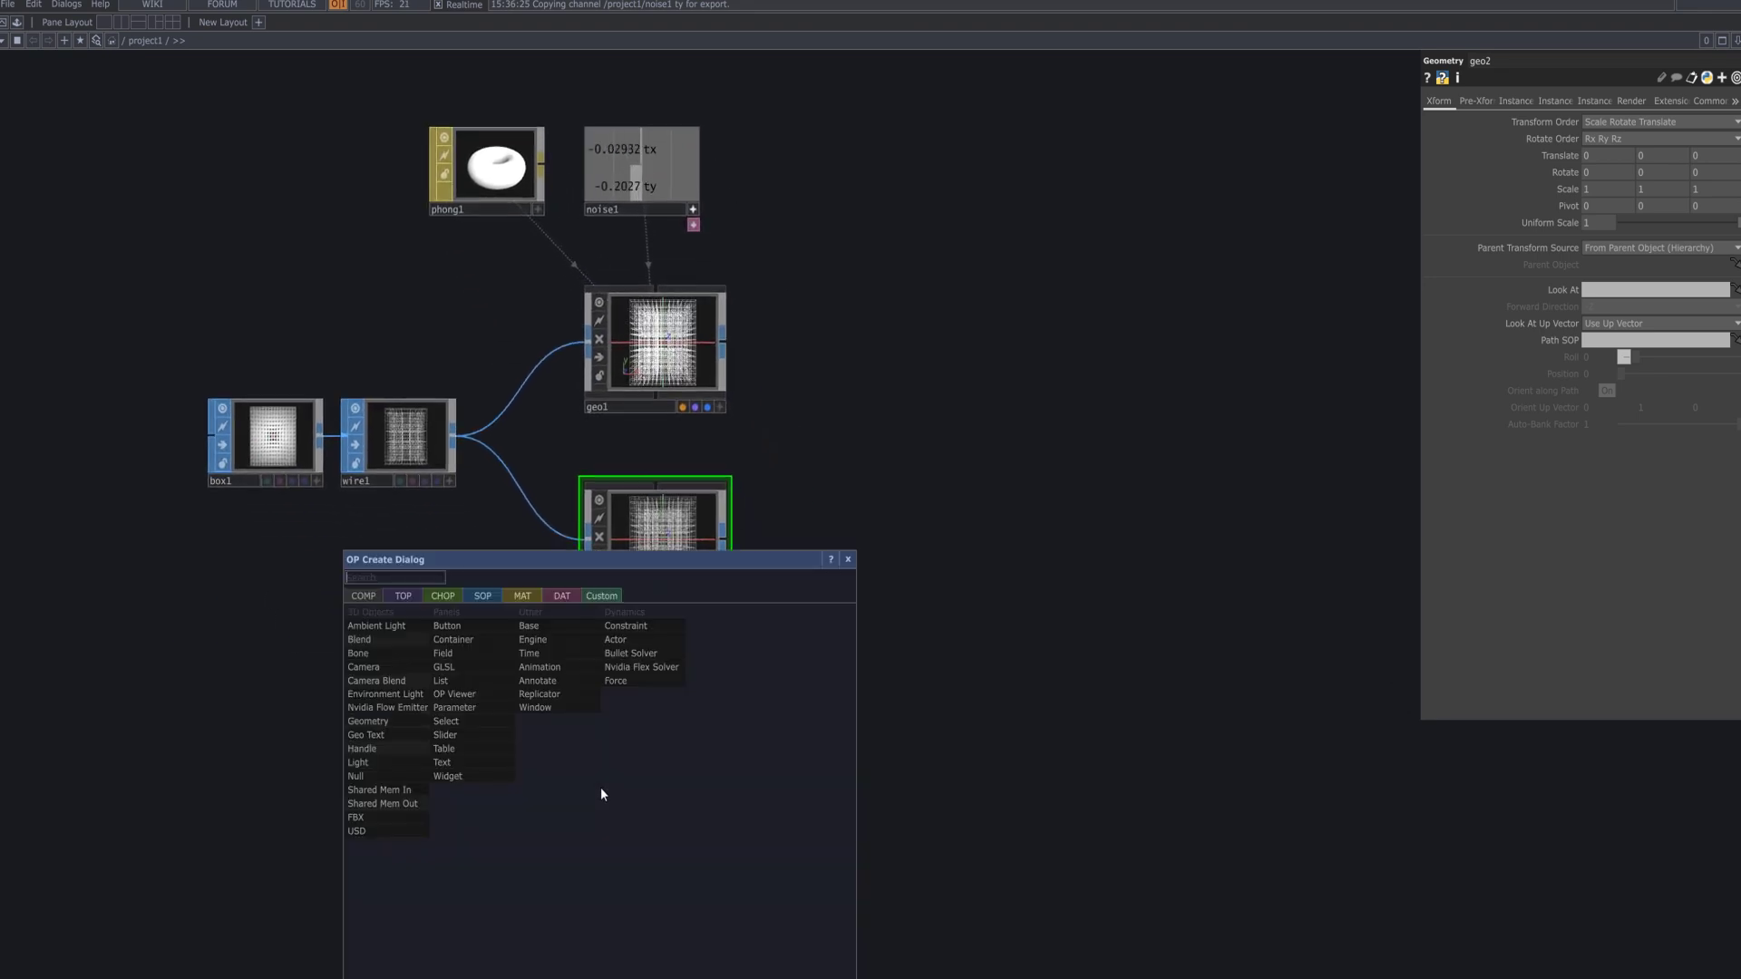
pyautogui.click(522, 596)
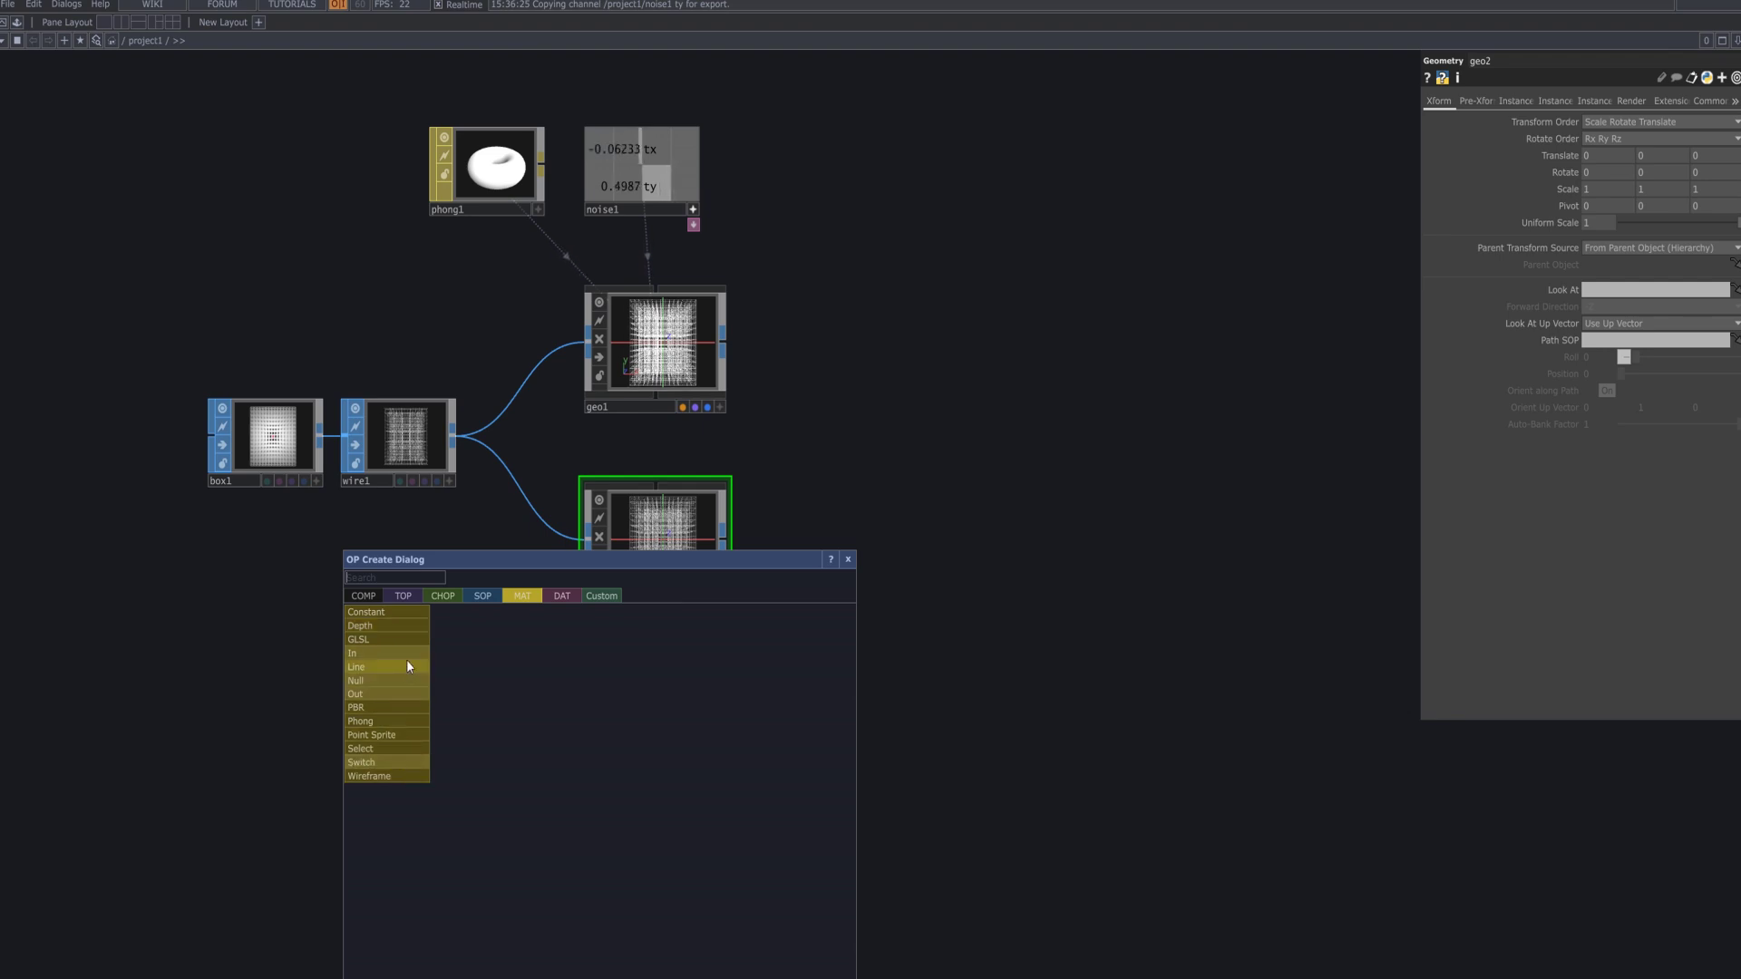
pyautogui.click(401, 614)
pyautogui.click(639, 690)
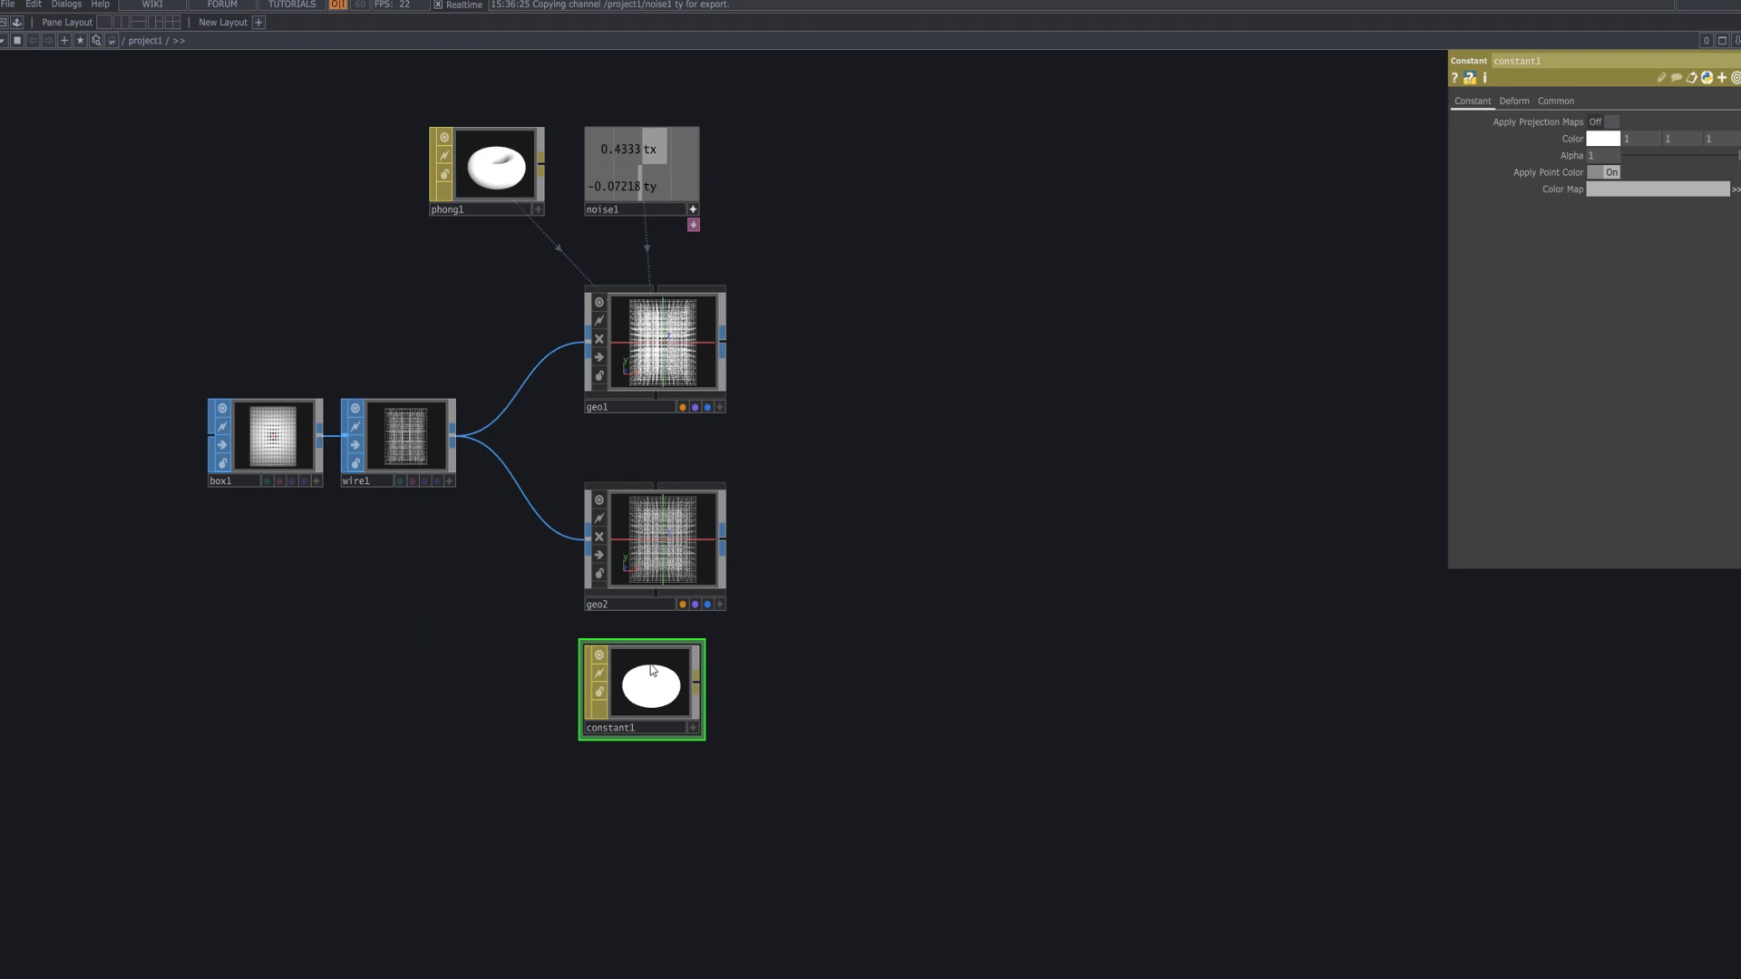
pyautogui.moveTo(665, 688); pyautogui.dragTo(662, 560)
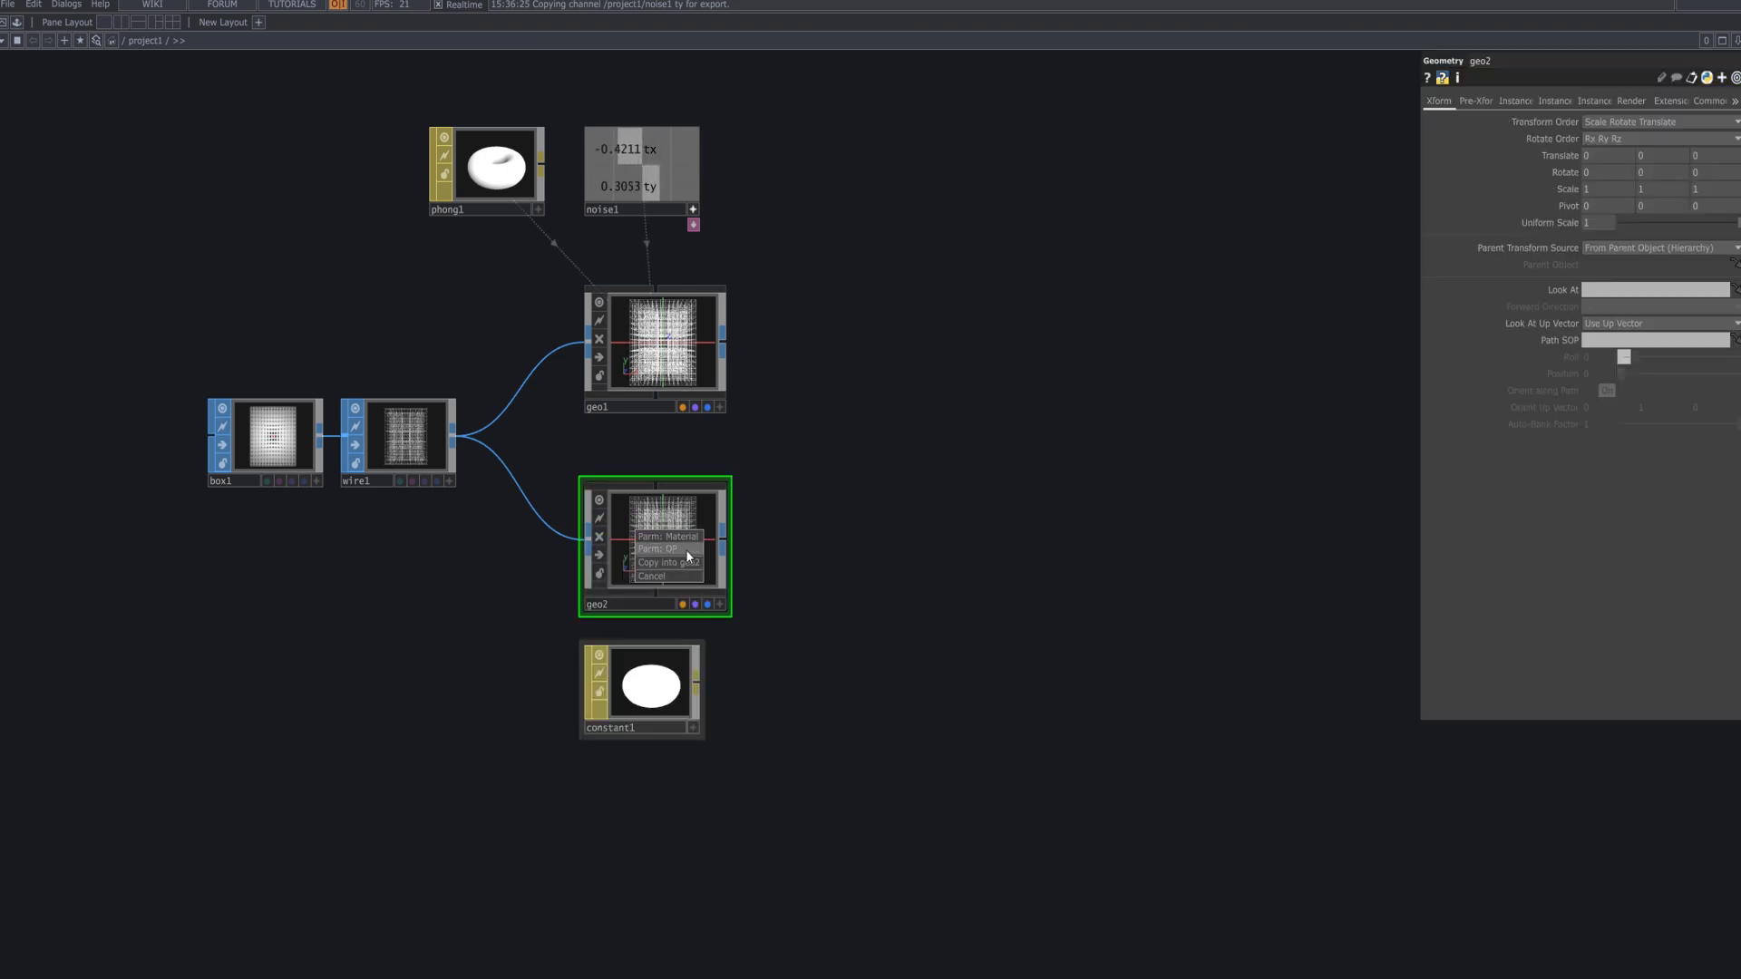
pyautogui.click(685, 536)
pyautogui.scroll(4, 819, 571)
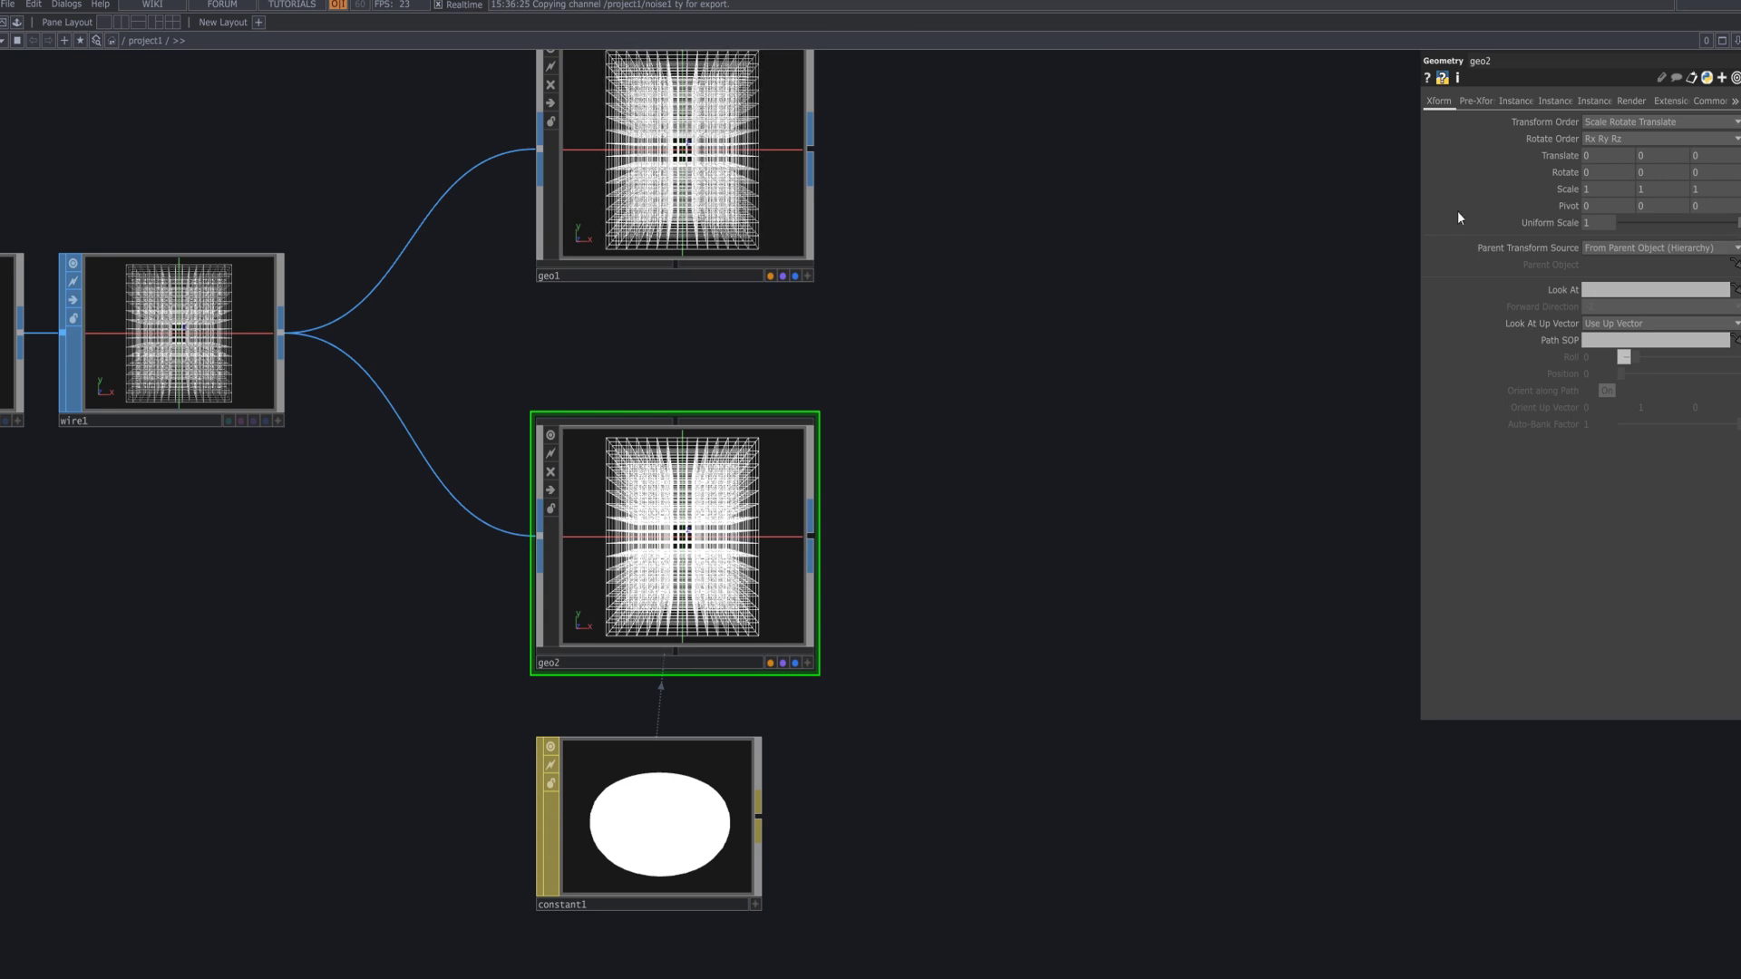
# Lower constant1's Alpha to 0.774.
pyautogui.click(649, 825)
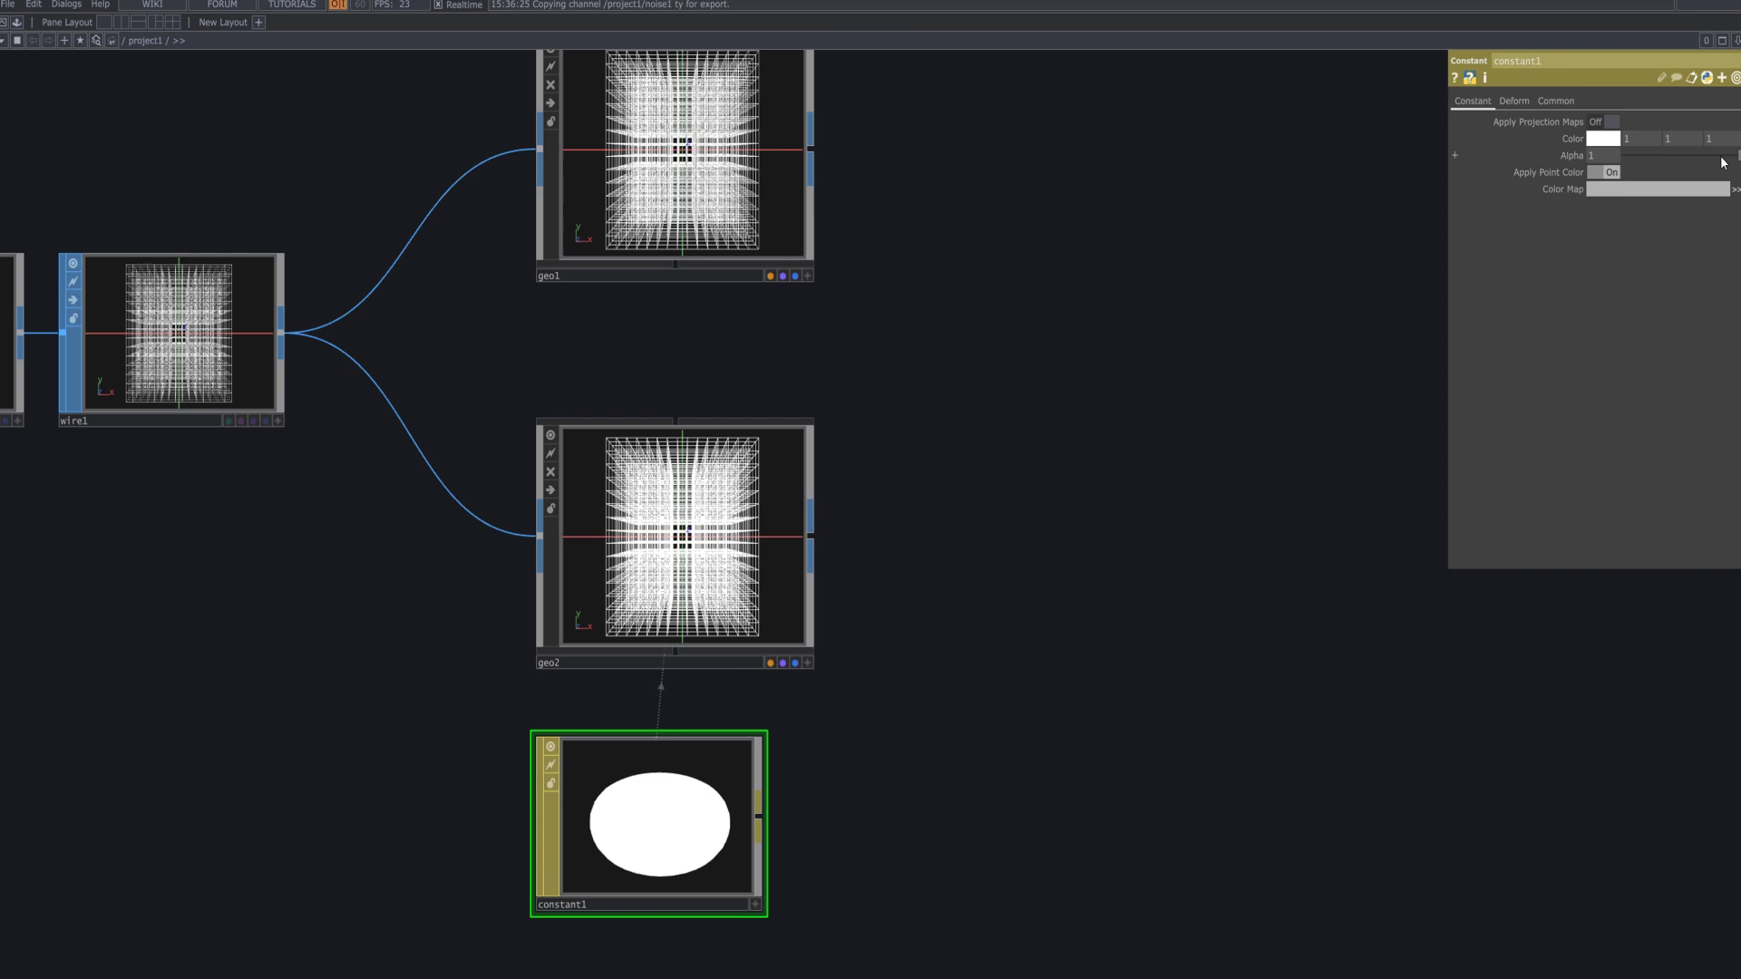
pyautogui.moveTo(1723, 162); pyautogui.dragTo(1715, 164)
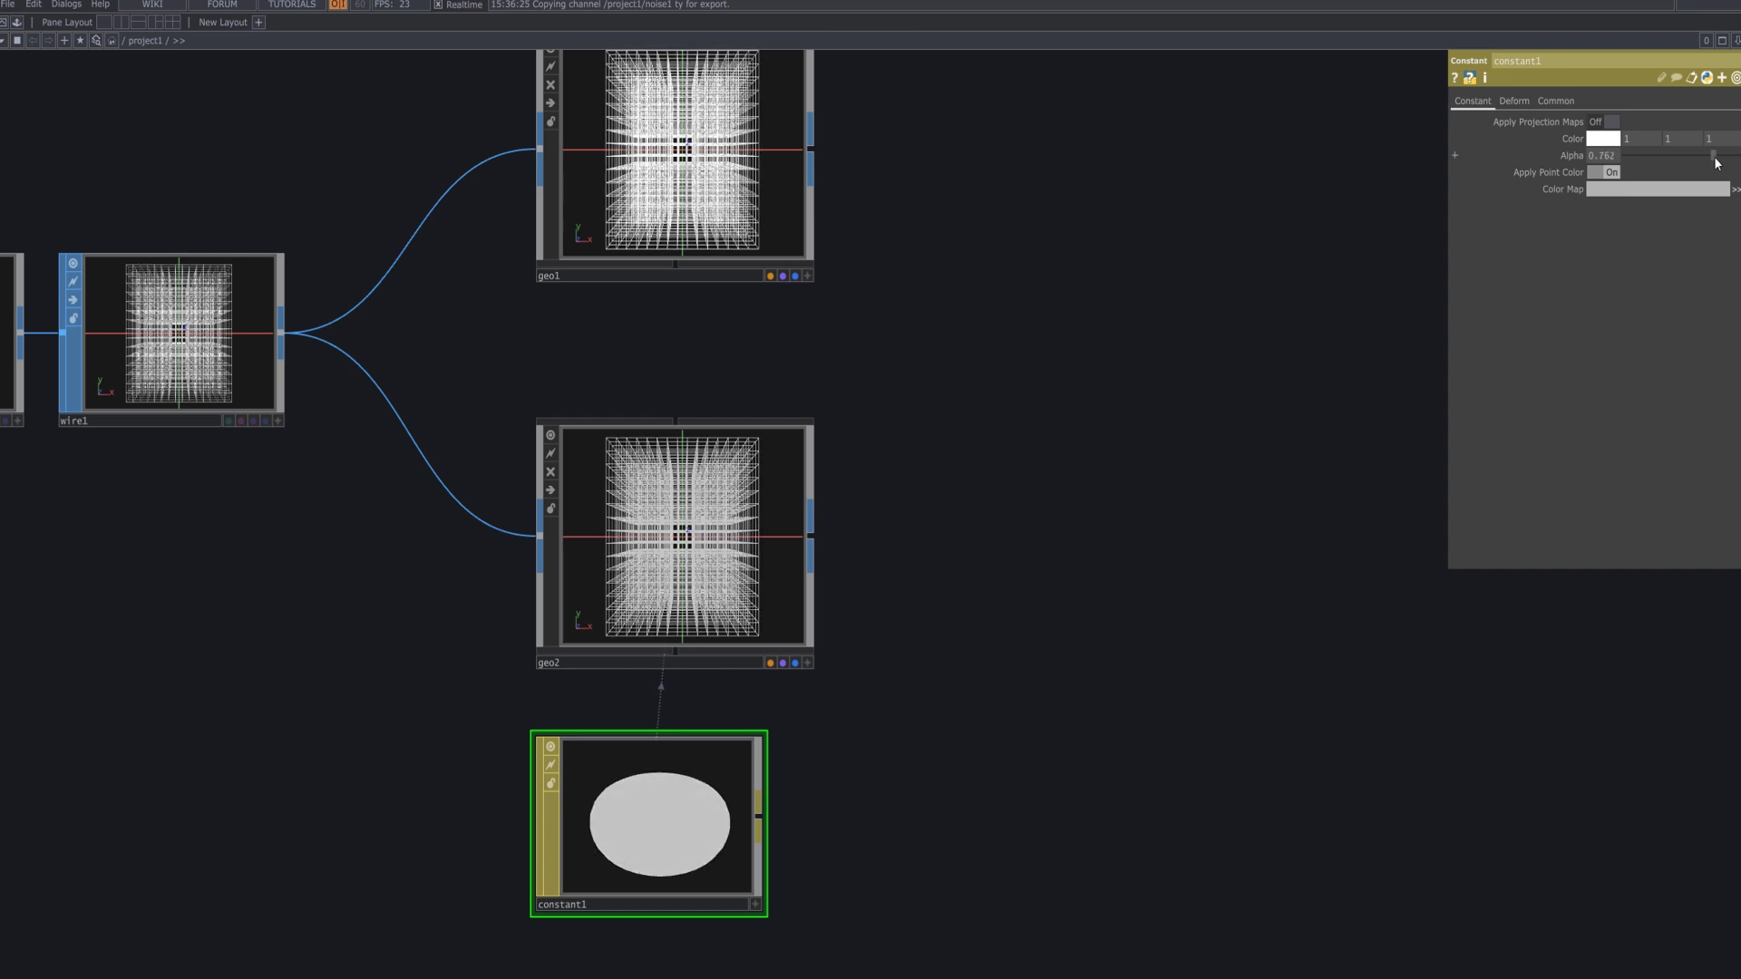
pyautogui.scroll(-5, 866, 694)
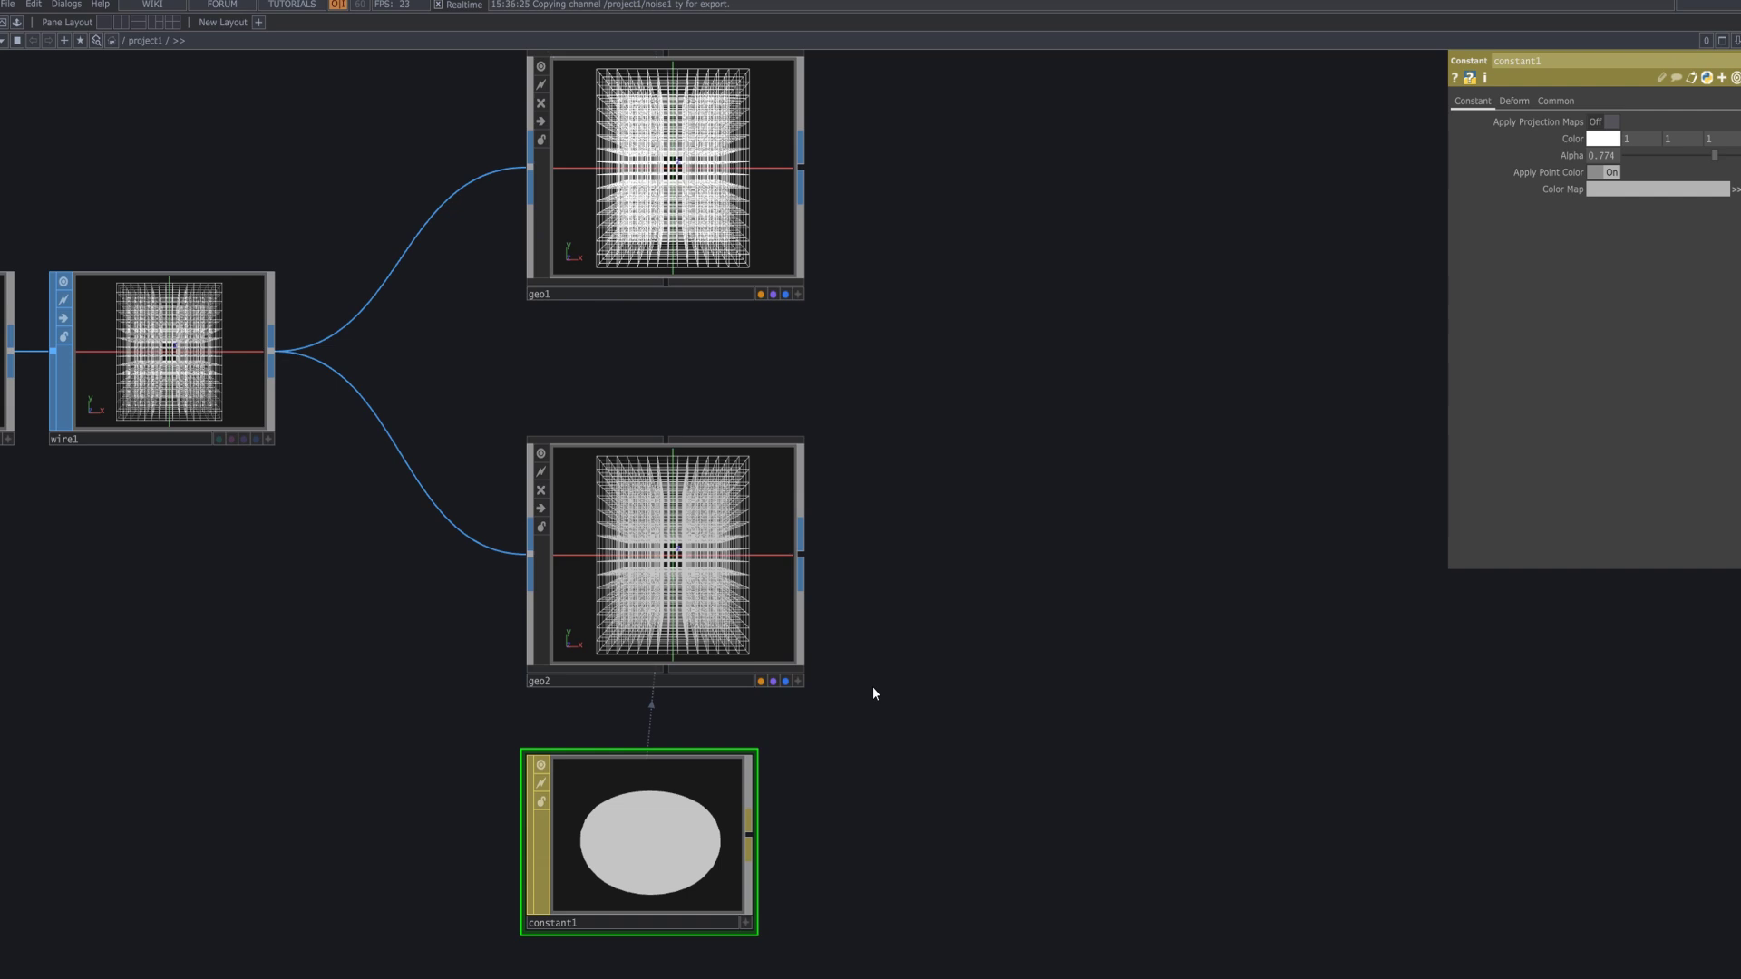
pyautogui.moveTo(933, 627); pyautogui.dragTo(817, 661)
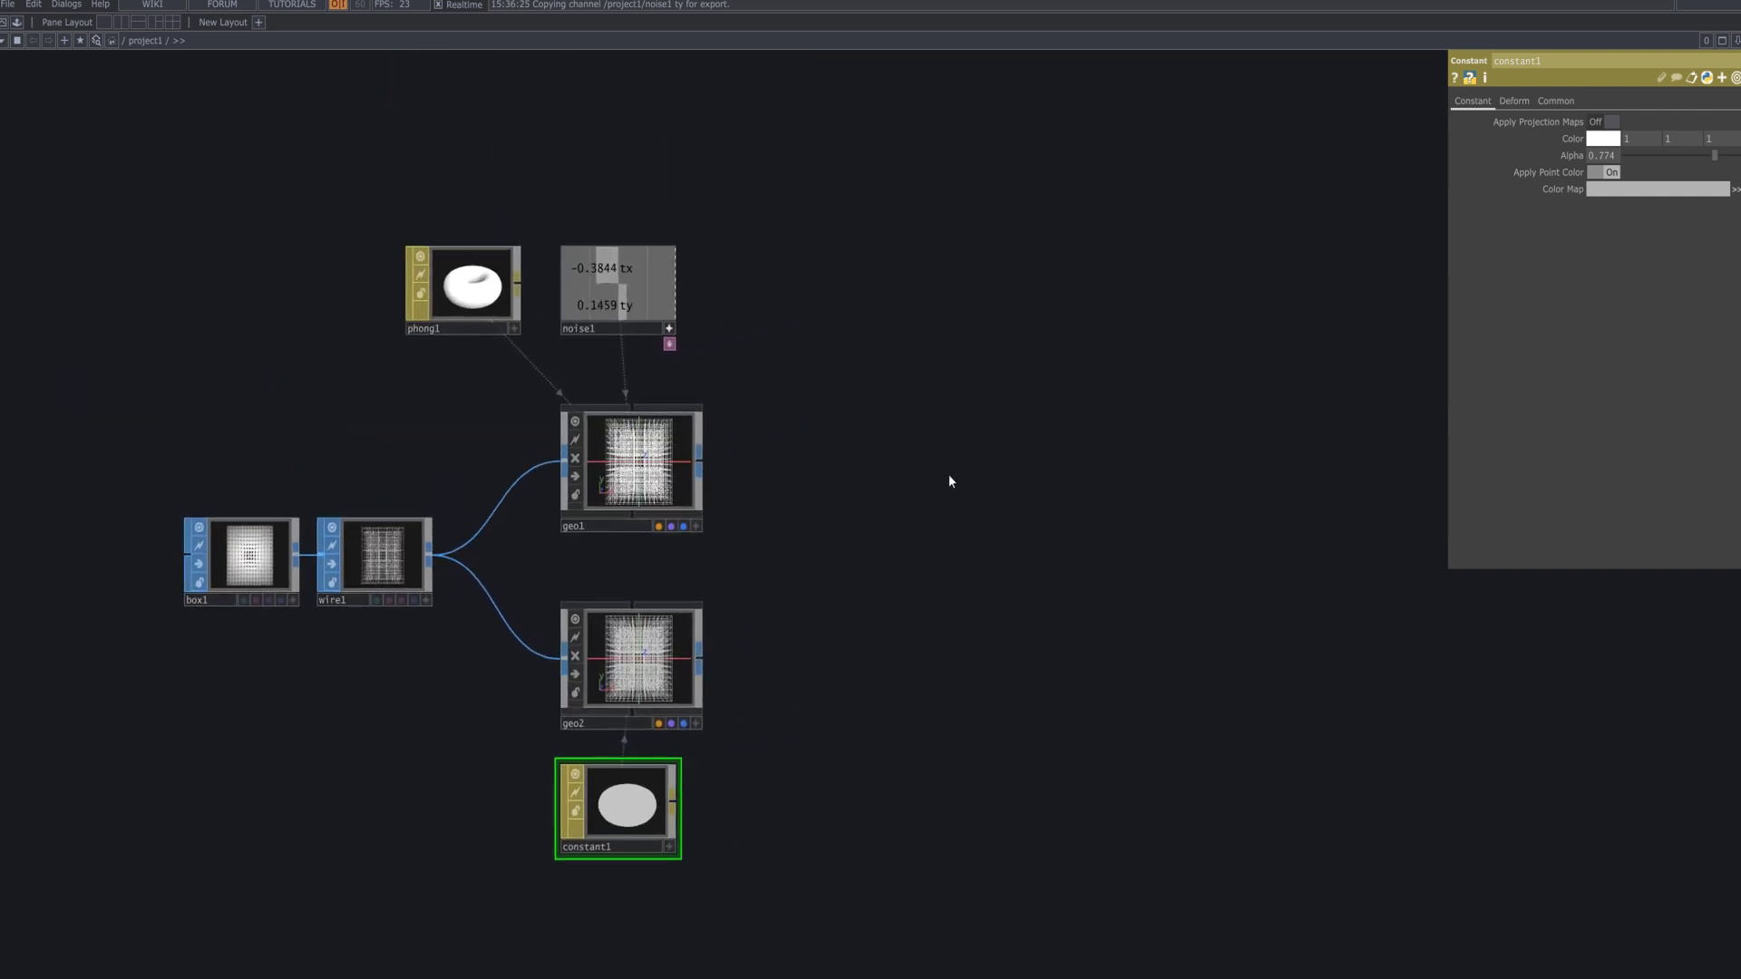
pyautogui.press('Tab')
# Add a Render TOP named render1 and place it to the right of geo1.
pyautogui.click(765, 274)
pyautogui.write('re')
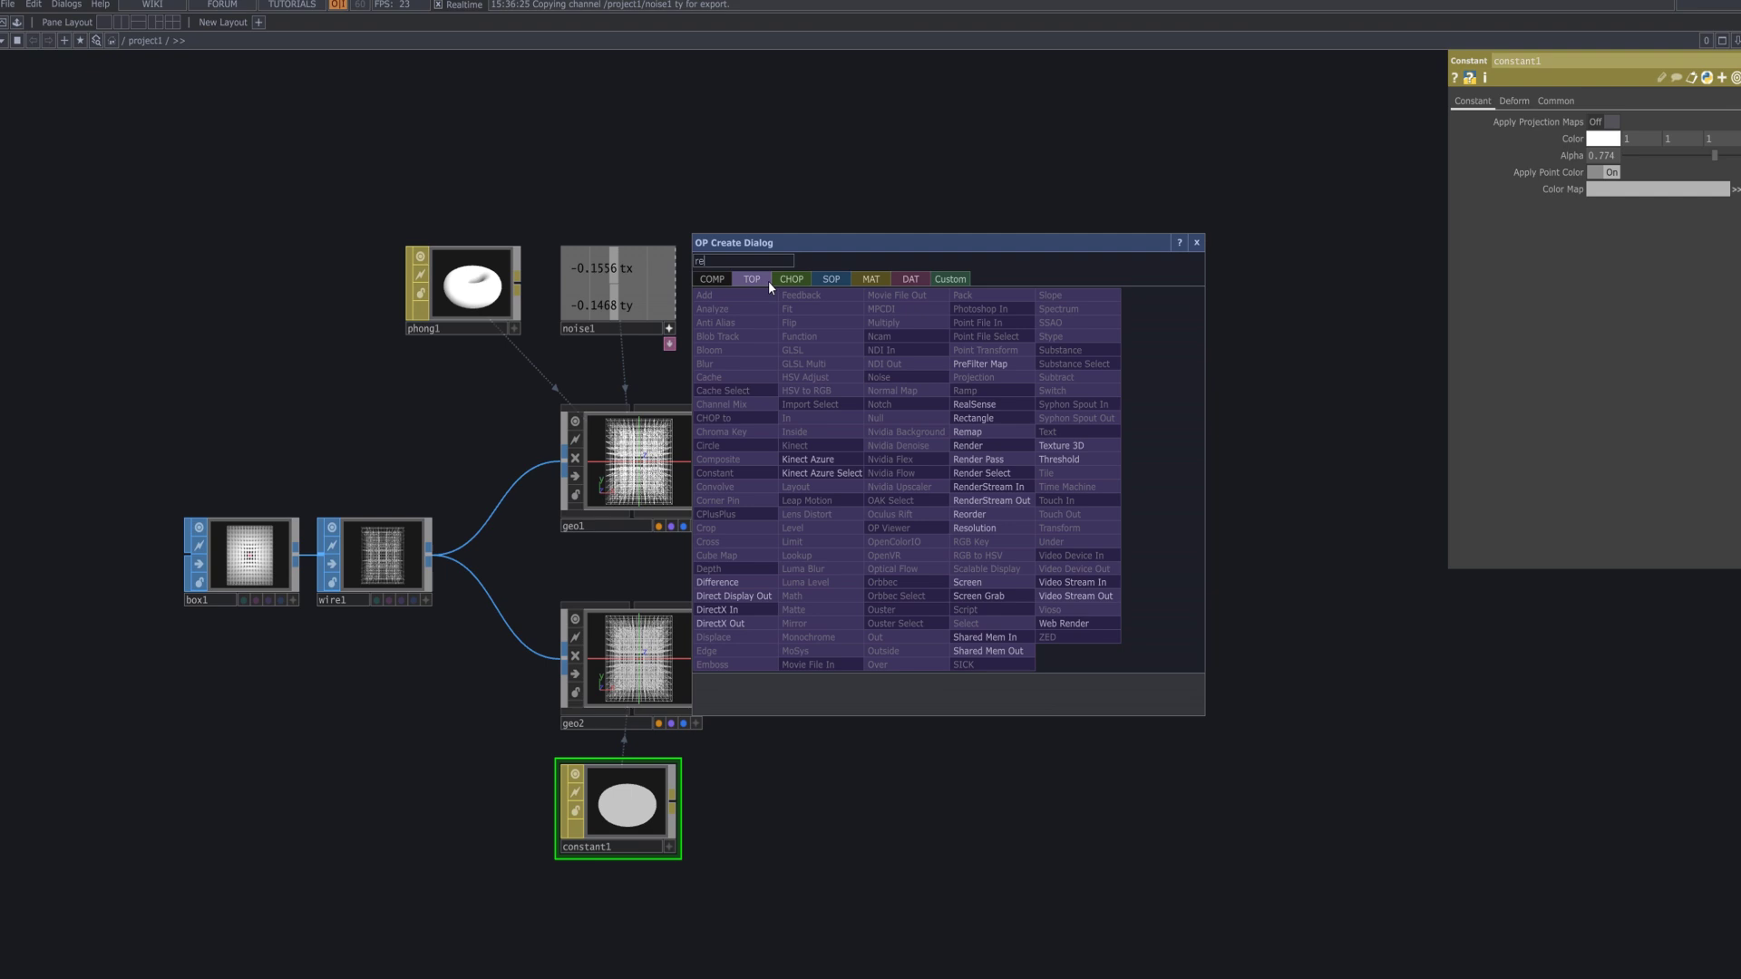
pyautogui.write('nder')
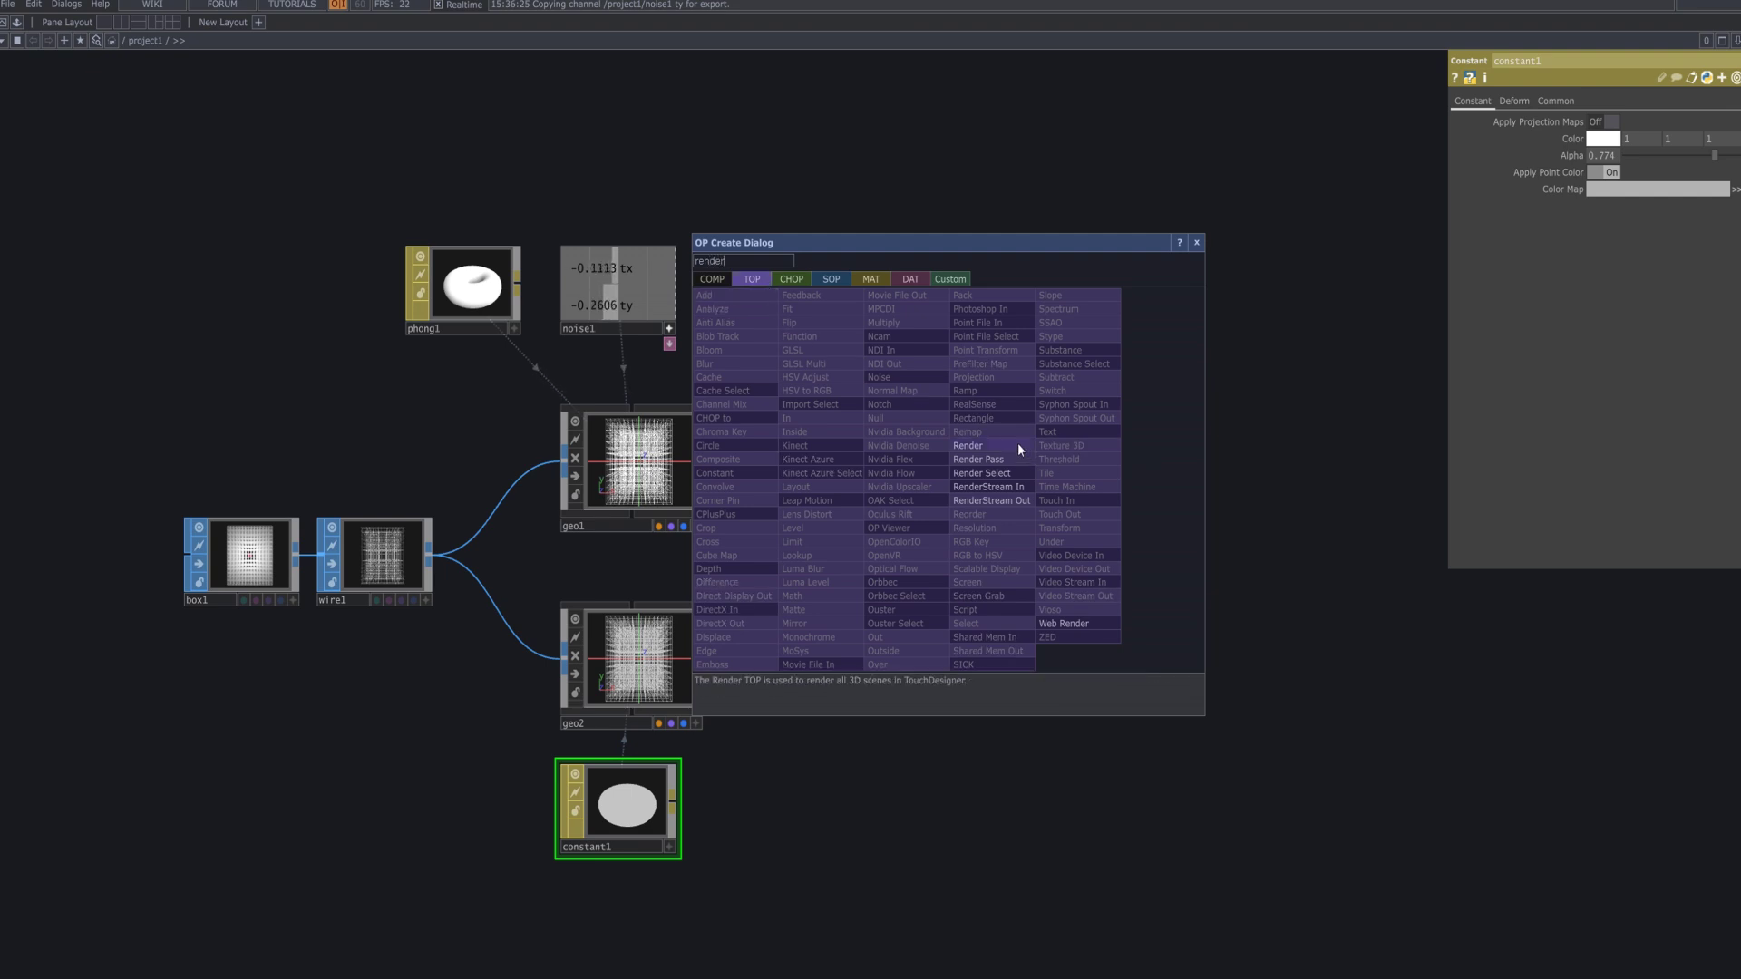
pyautogui.click(1017, 443)
pyautogui.click(982, 484)
pyautogui.moveTo(984, 490); pyautogui.dragTo(906, 452)
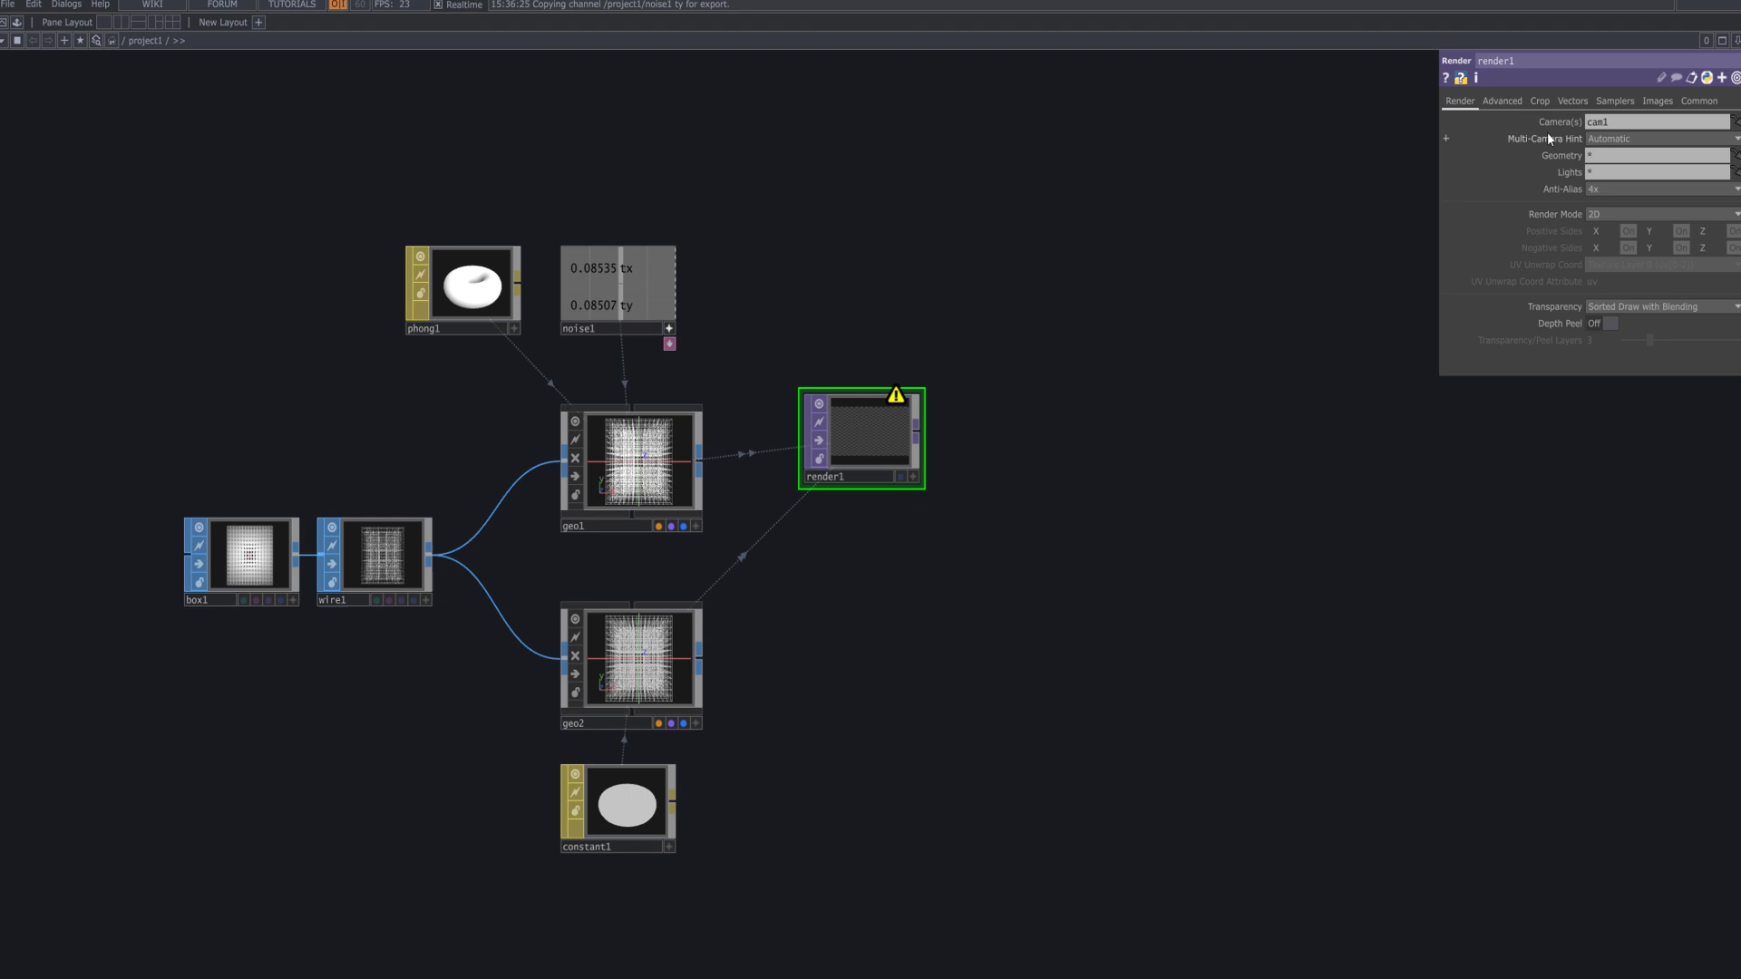
pyautogui.click(1501, 100)
pyautogui.press('Tab')
# Add a Render Pass TOP, renderpass1, with render1 as its source and geo2 as its geometry.
pyautogui.write('re')
pyautogui.click(972, 656)
pyautogui.click(982, 777)
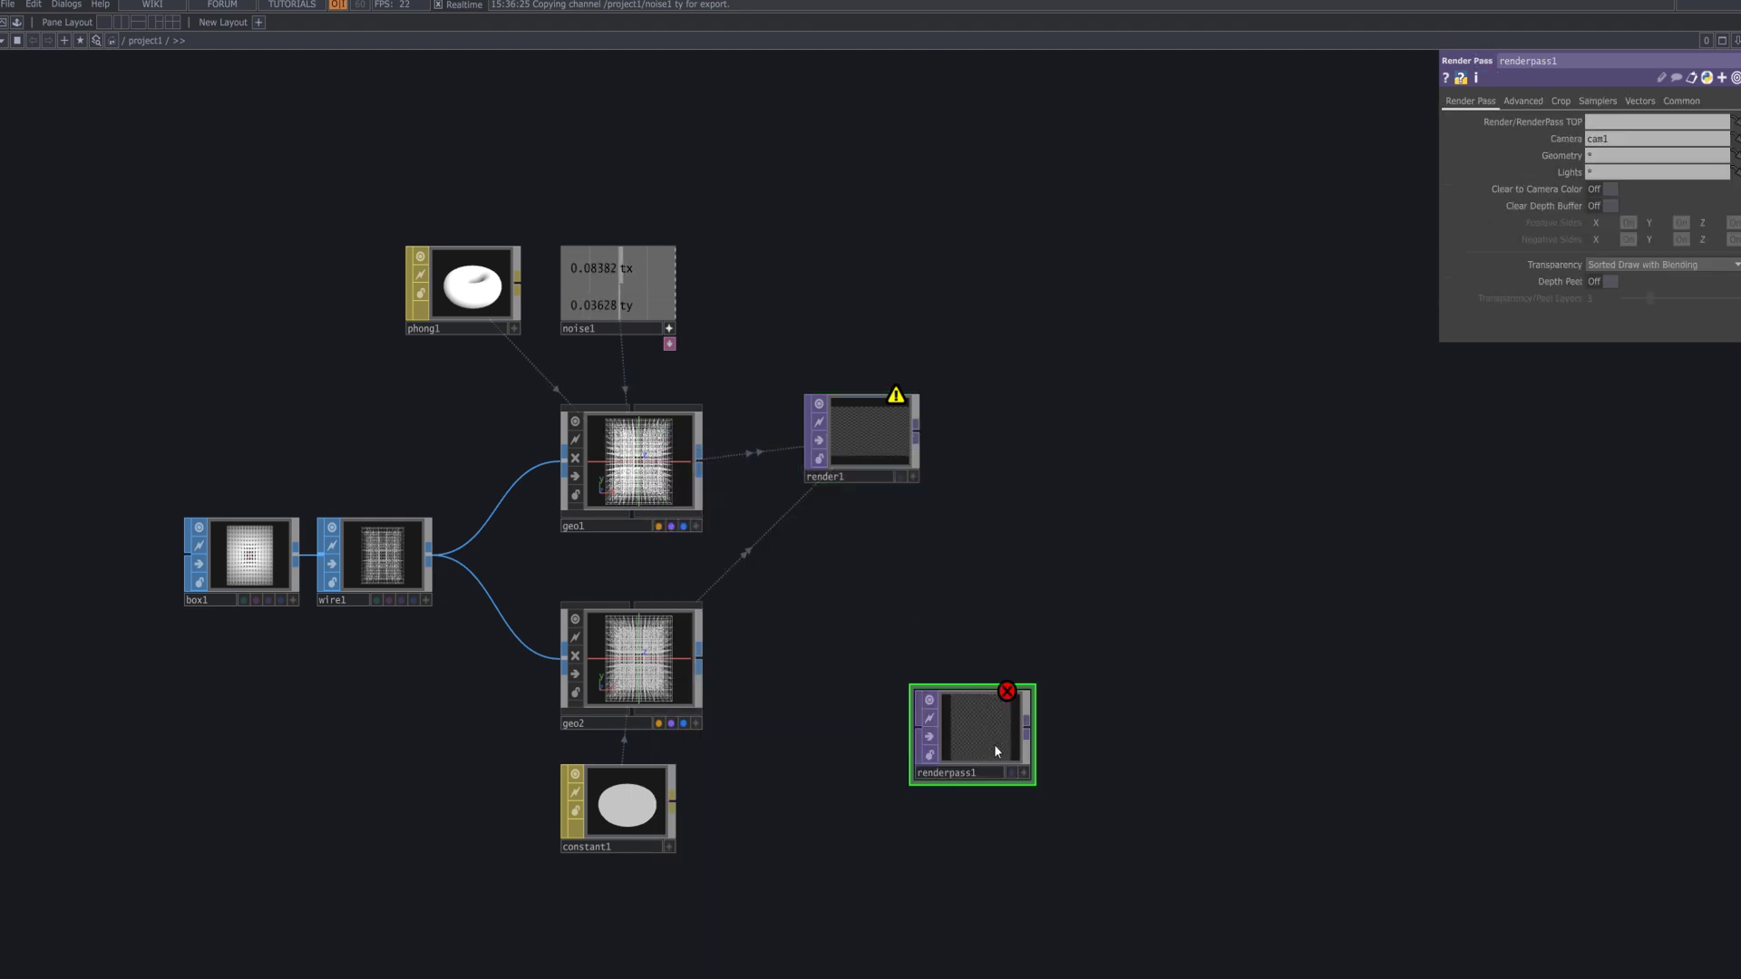
pyautogui.click(644, 663)
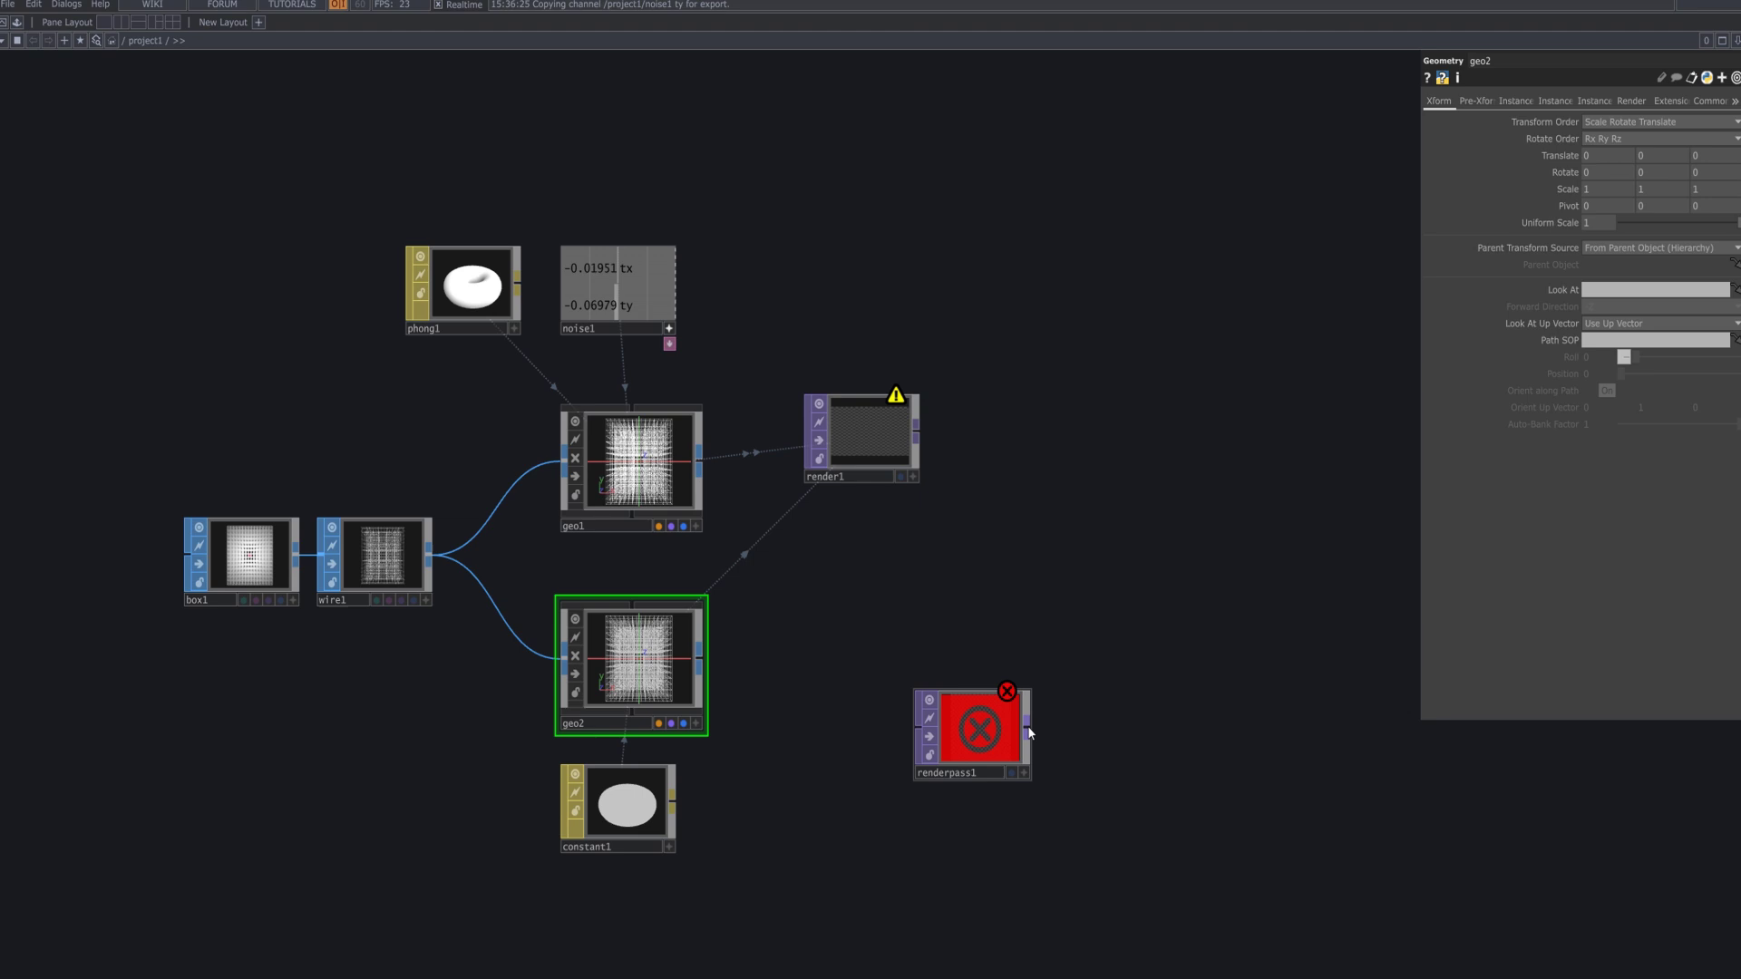
pyautogui.click(943, 732)
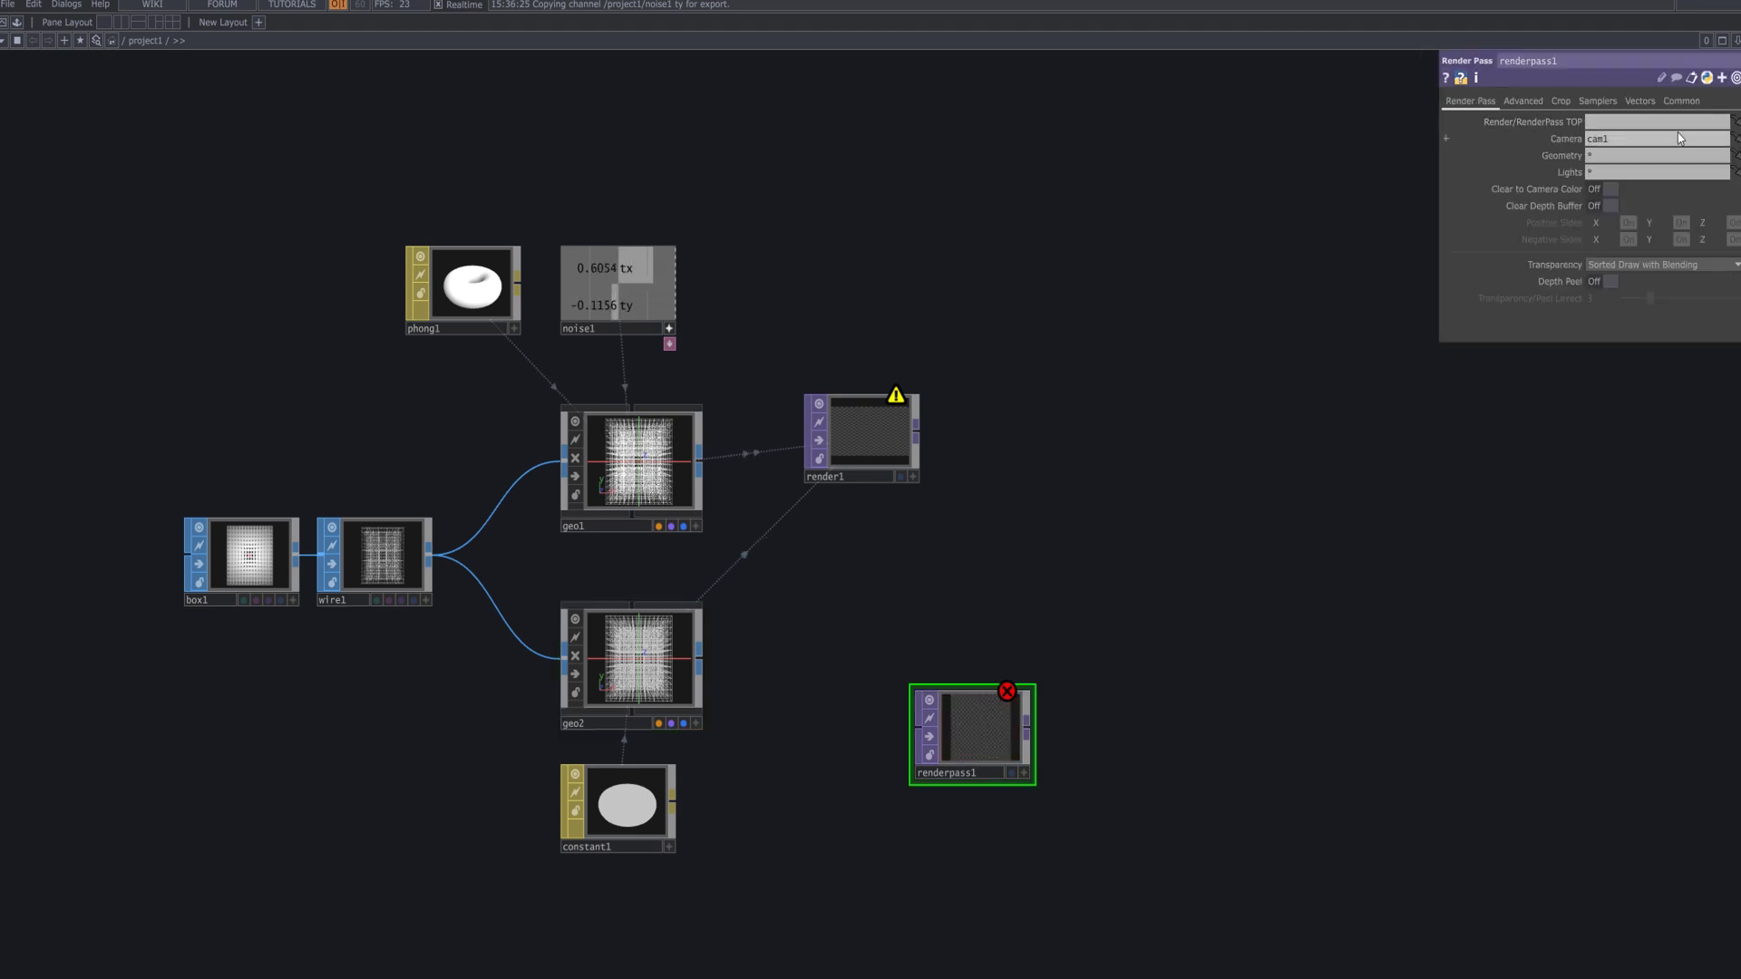
pyautogui.click(1656, 123)
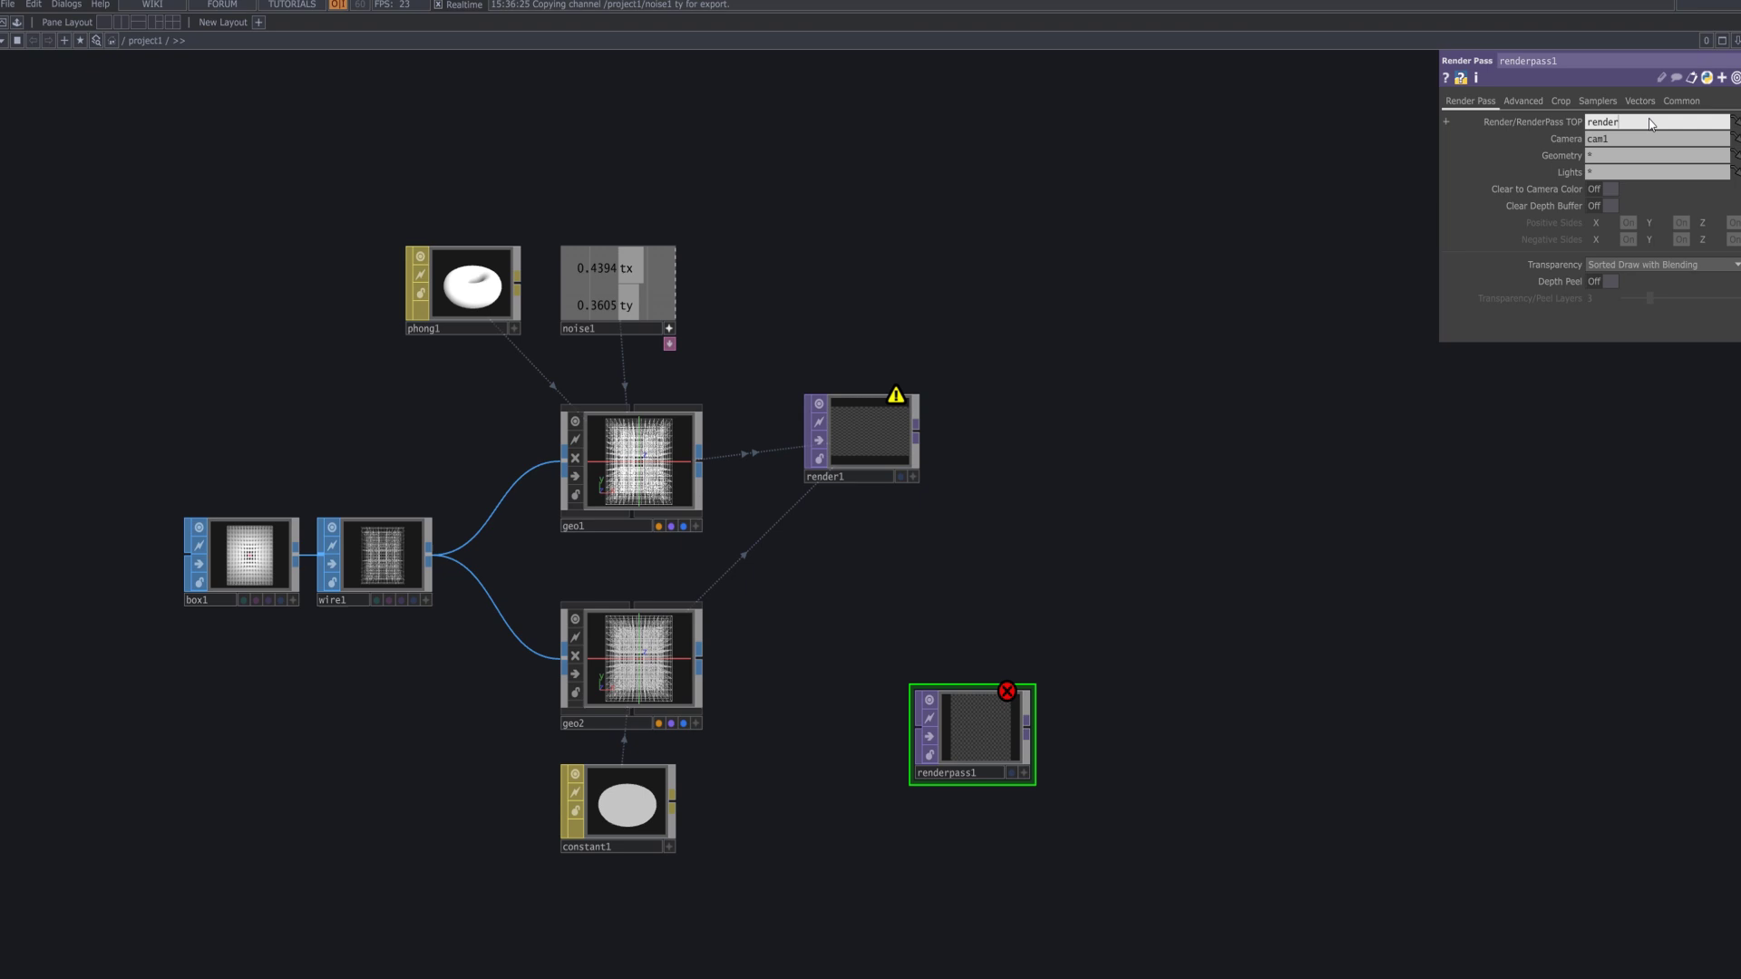
pyautogui.press('Return')
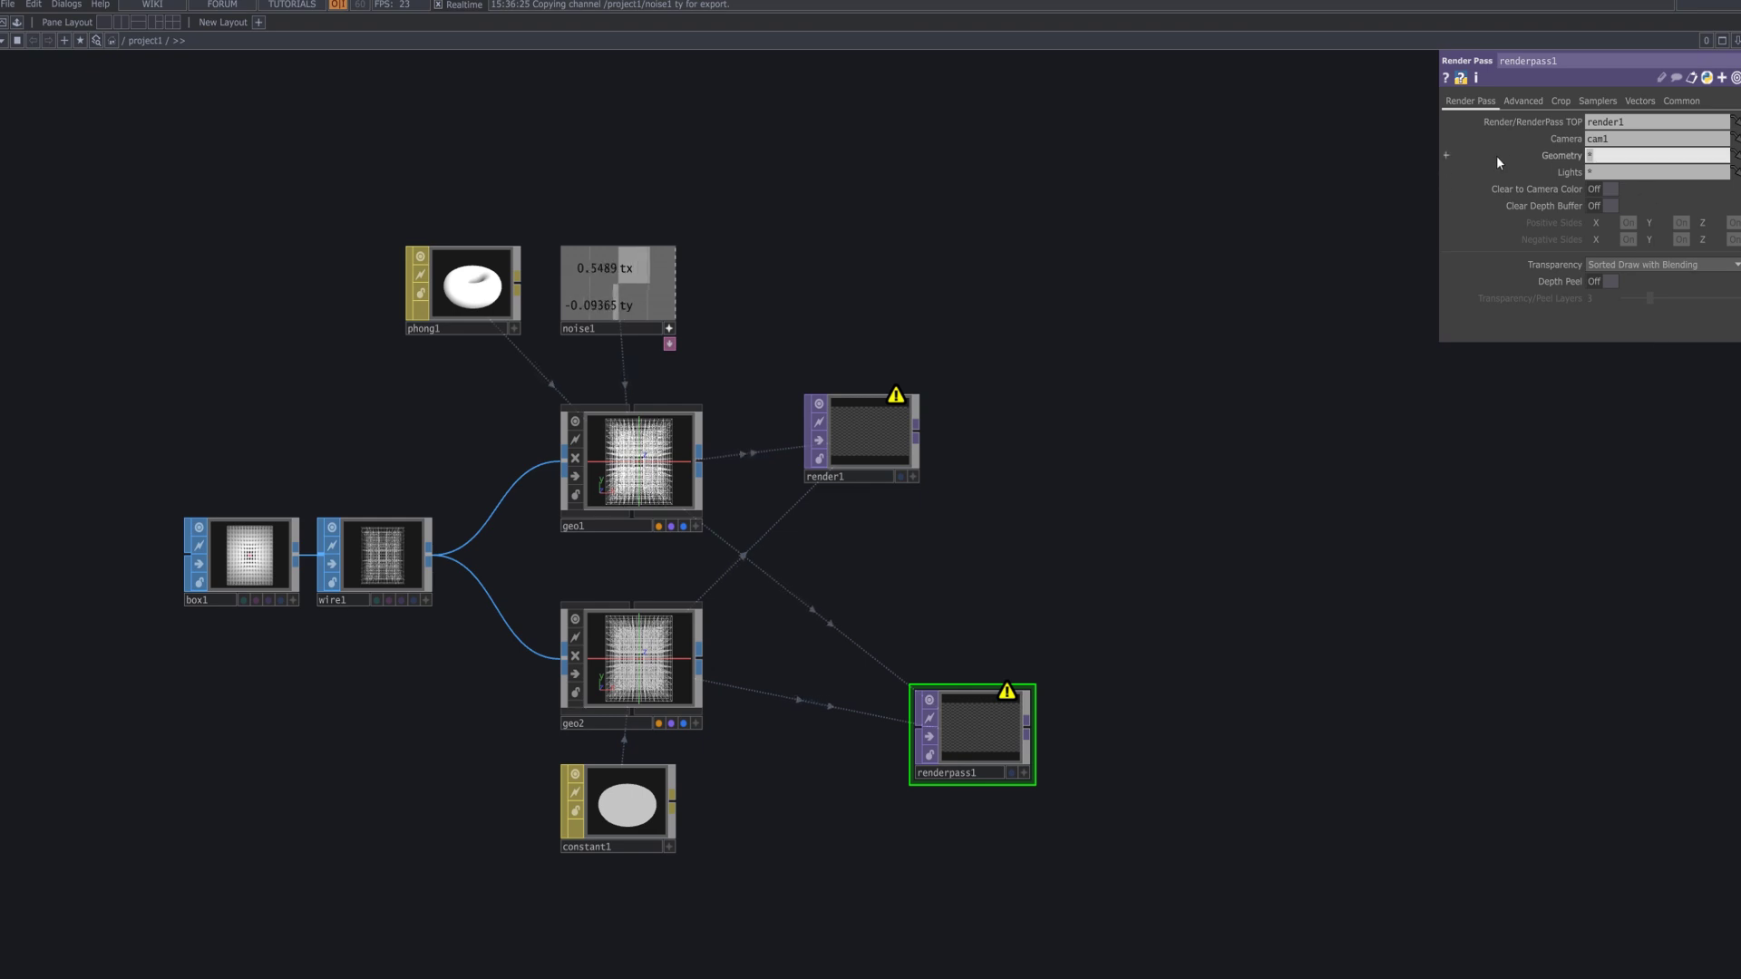
pyautogui.write('geo')
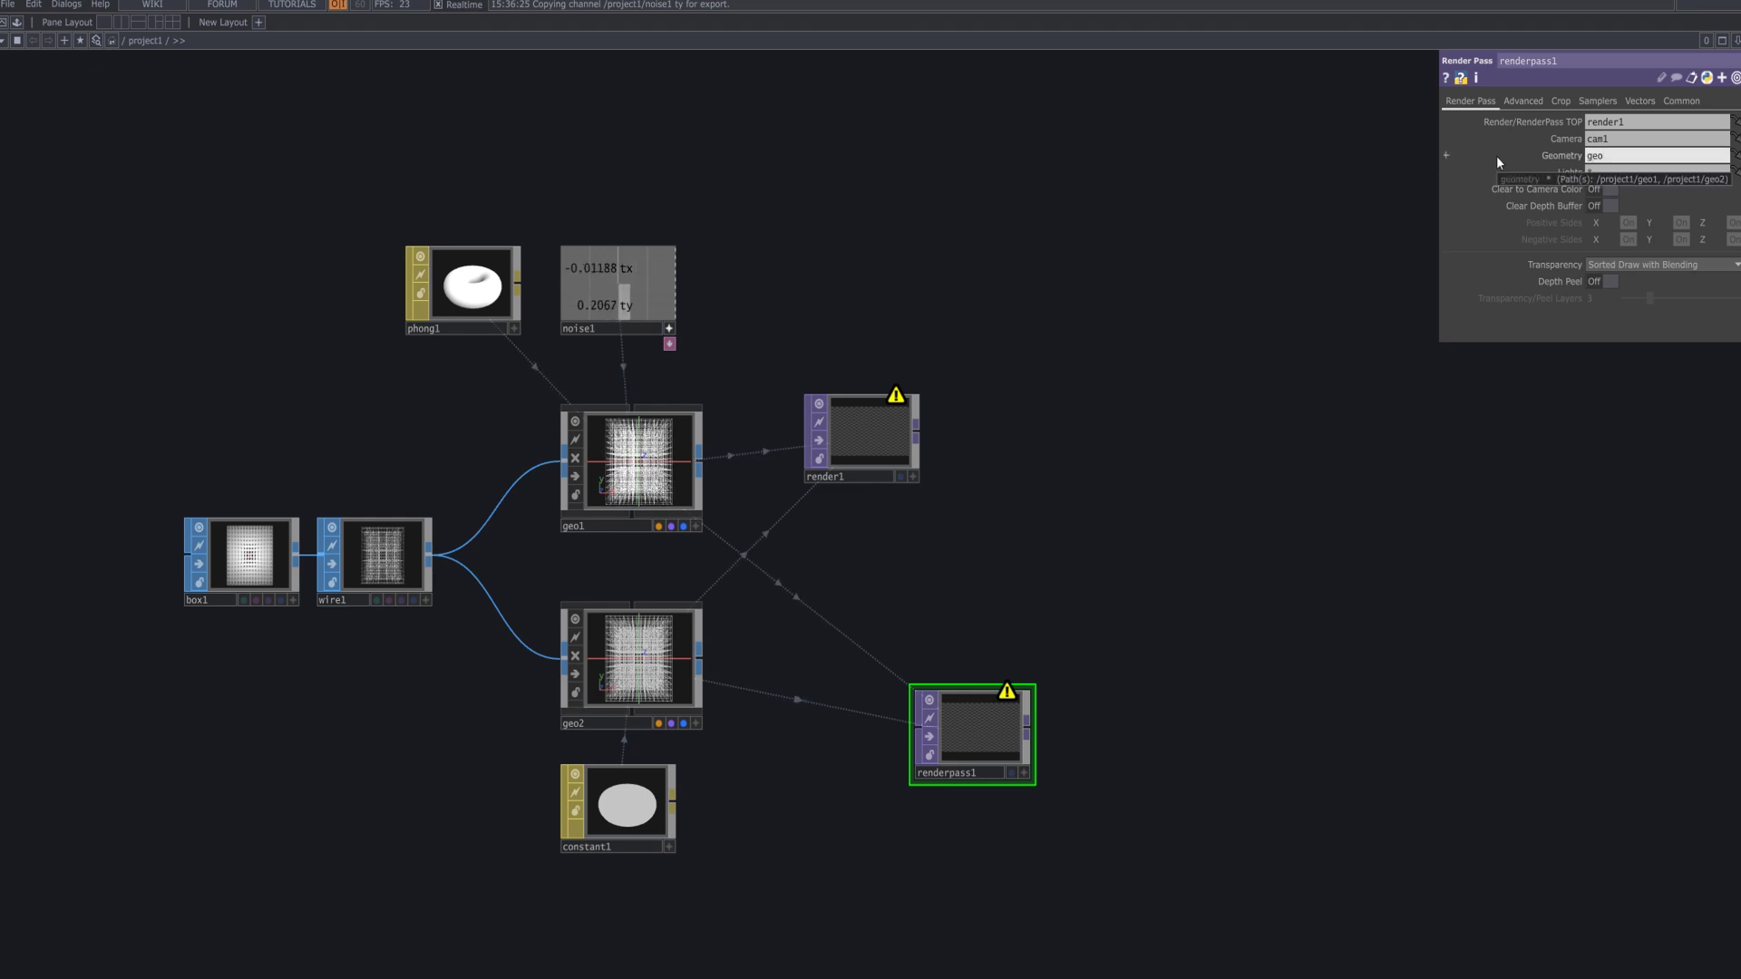
pyautogui.write('2')
pyautogui.press('Return')
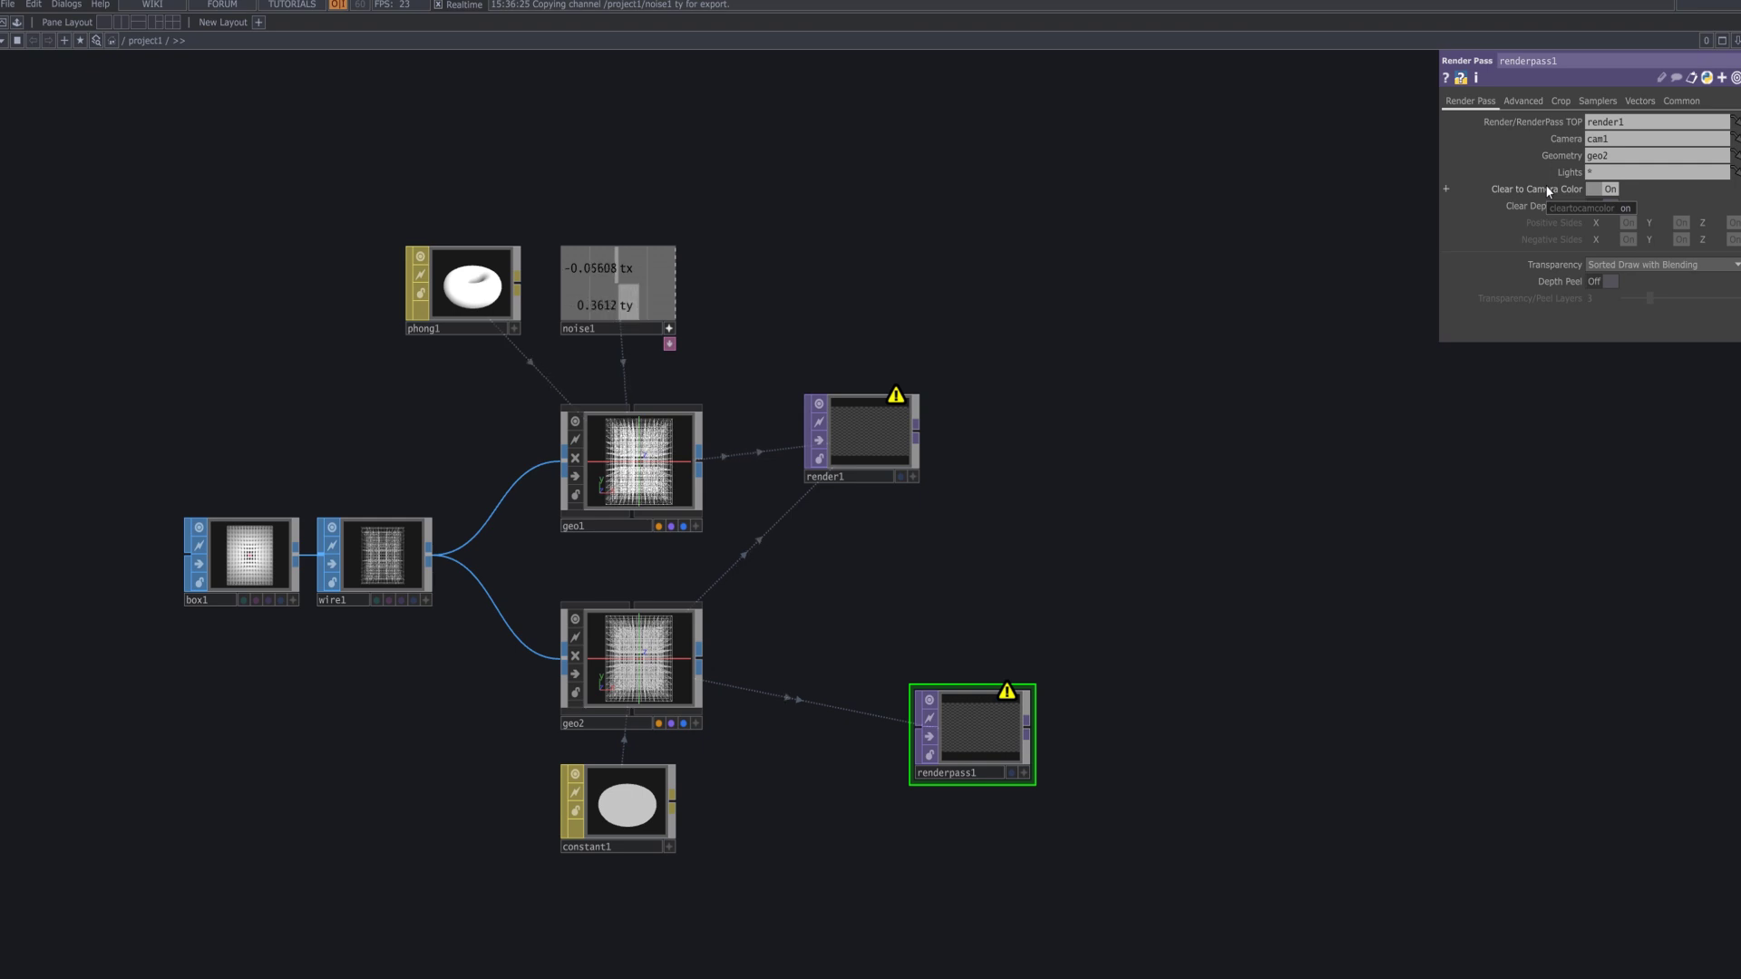
pyautogui.click(1523, 101)
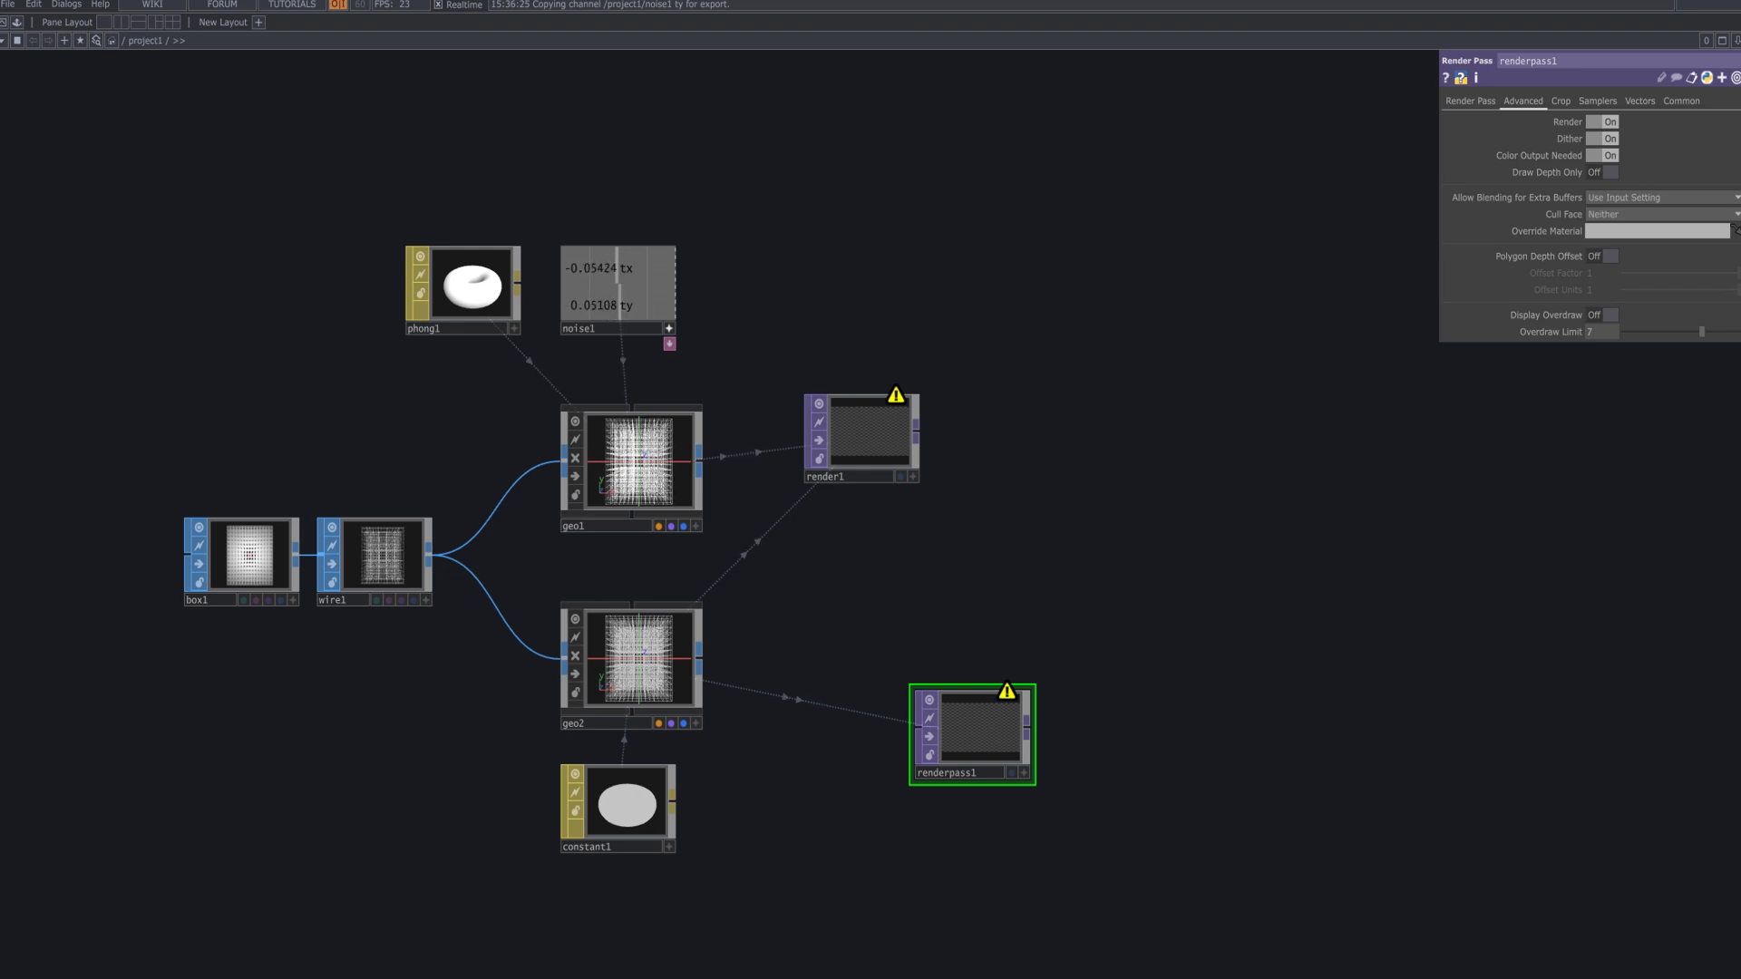
# Change render1's Geometry parameter to geo1.
pyautogui.click(856, 470)
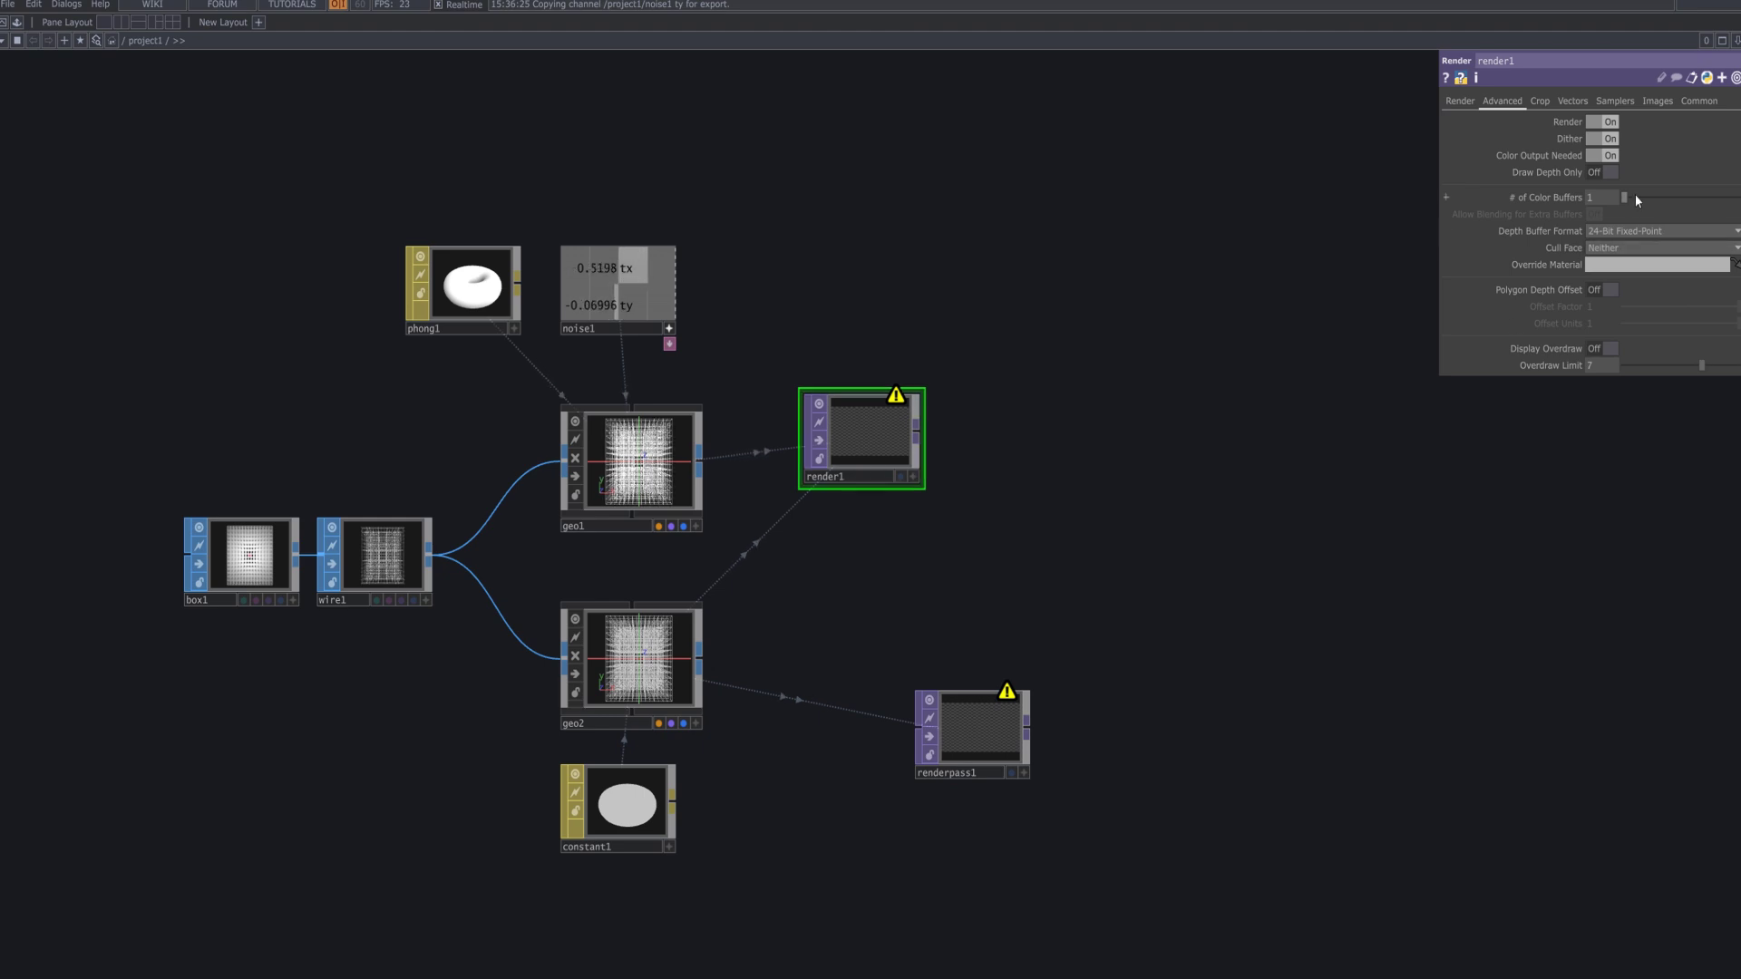
pyautogui.click(1461, 103)
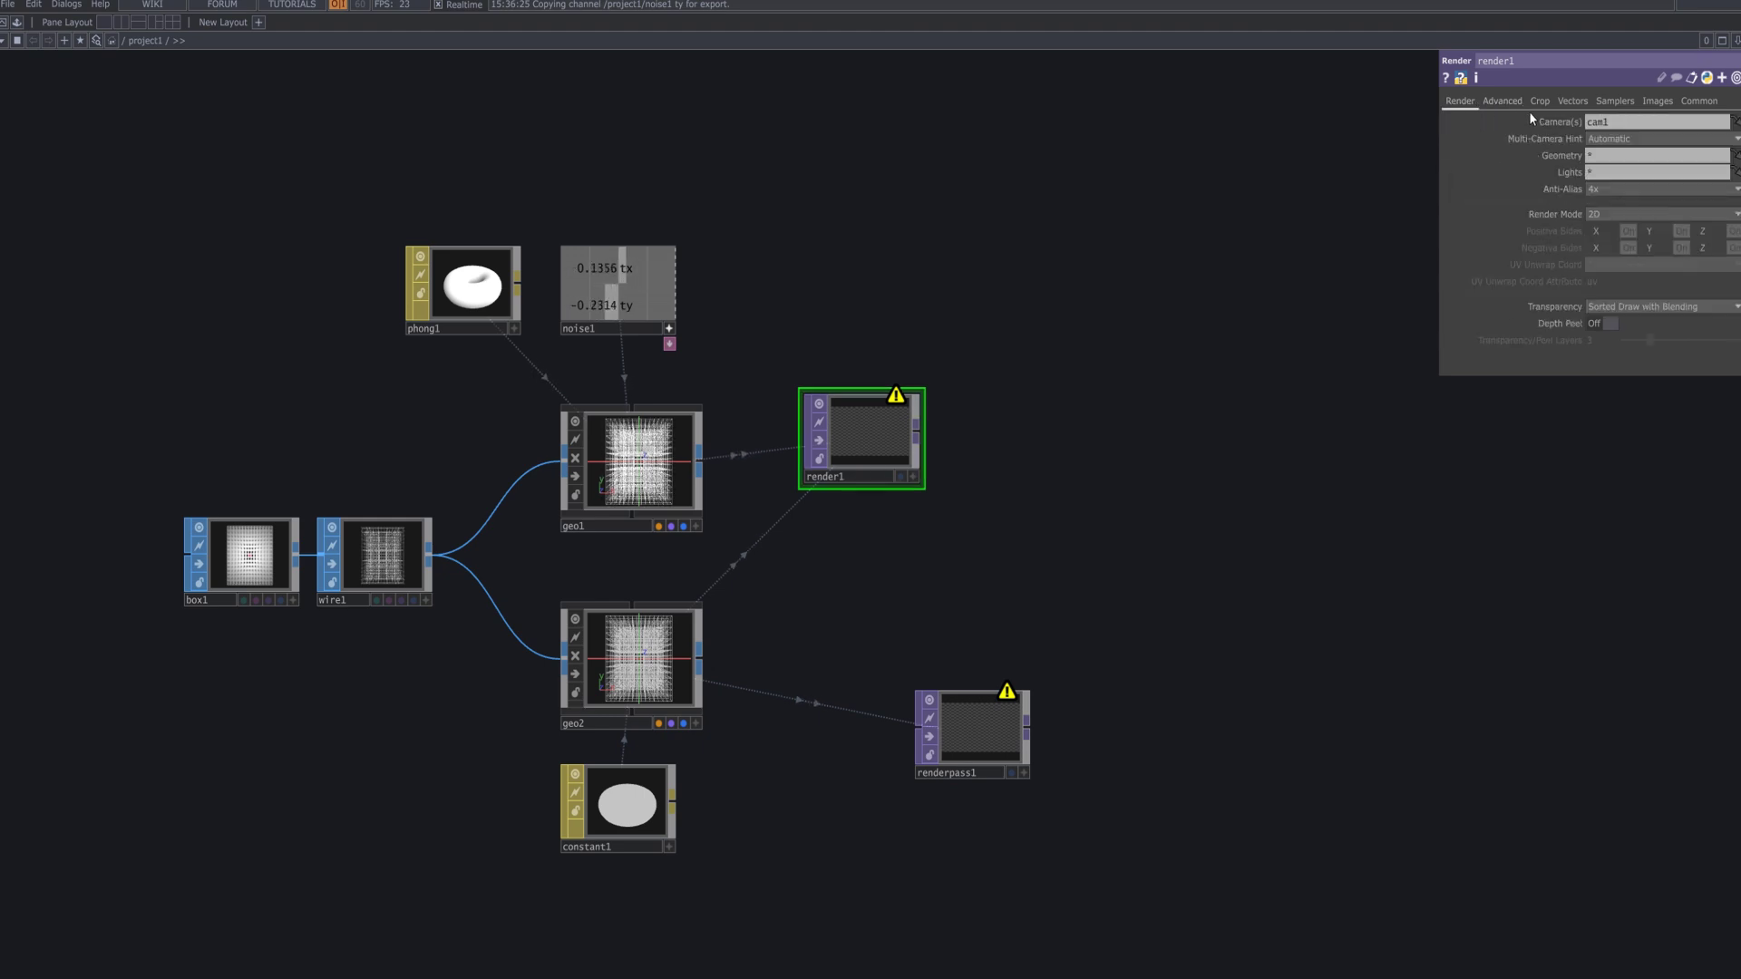
pyautogui.click(1601, 155)
pyautogui.write('g')
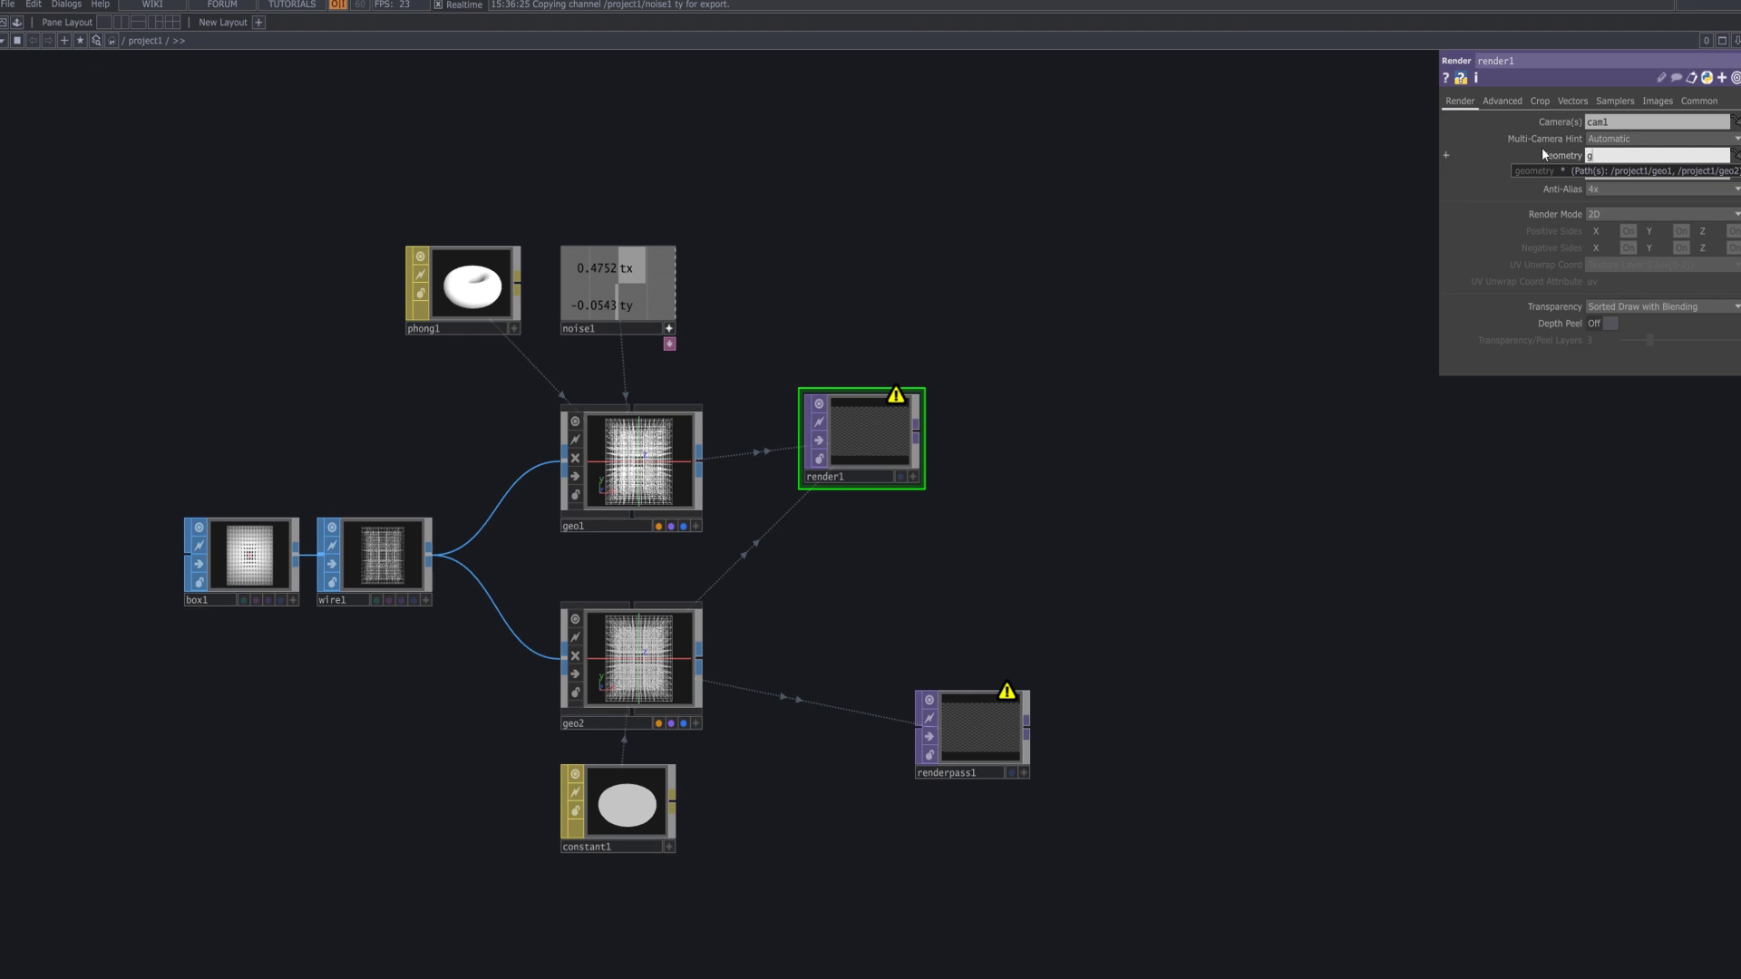
pyautogui.write('eo1')
pyautogui.press('Return')
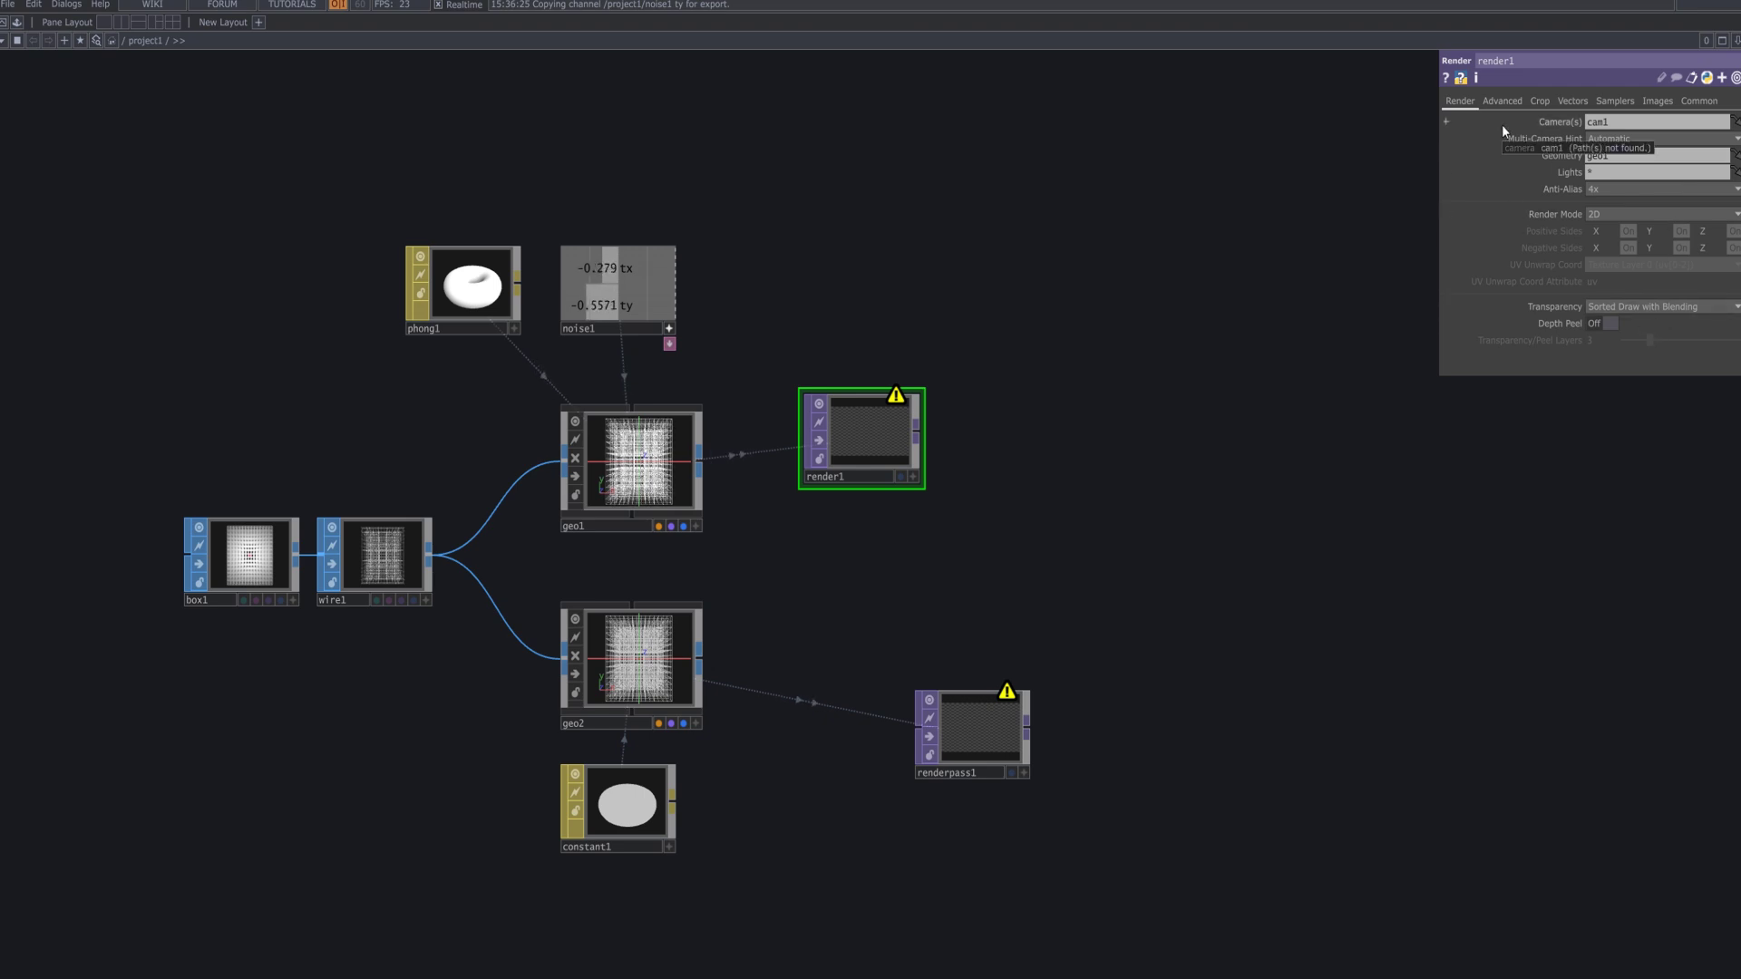
pyautogui.click(1503, 101)
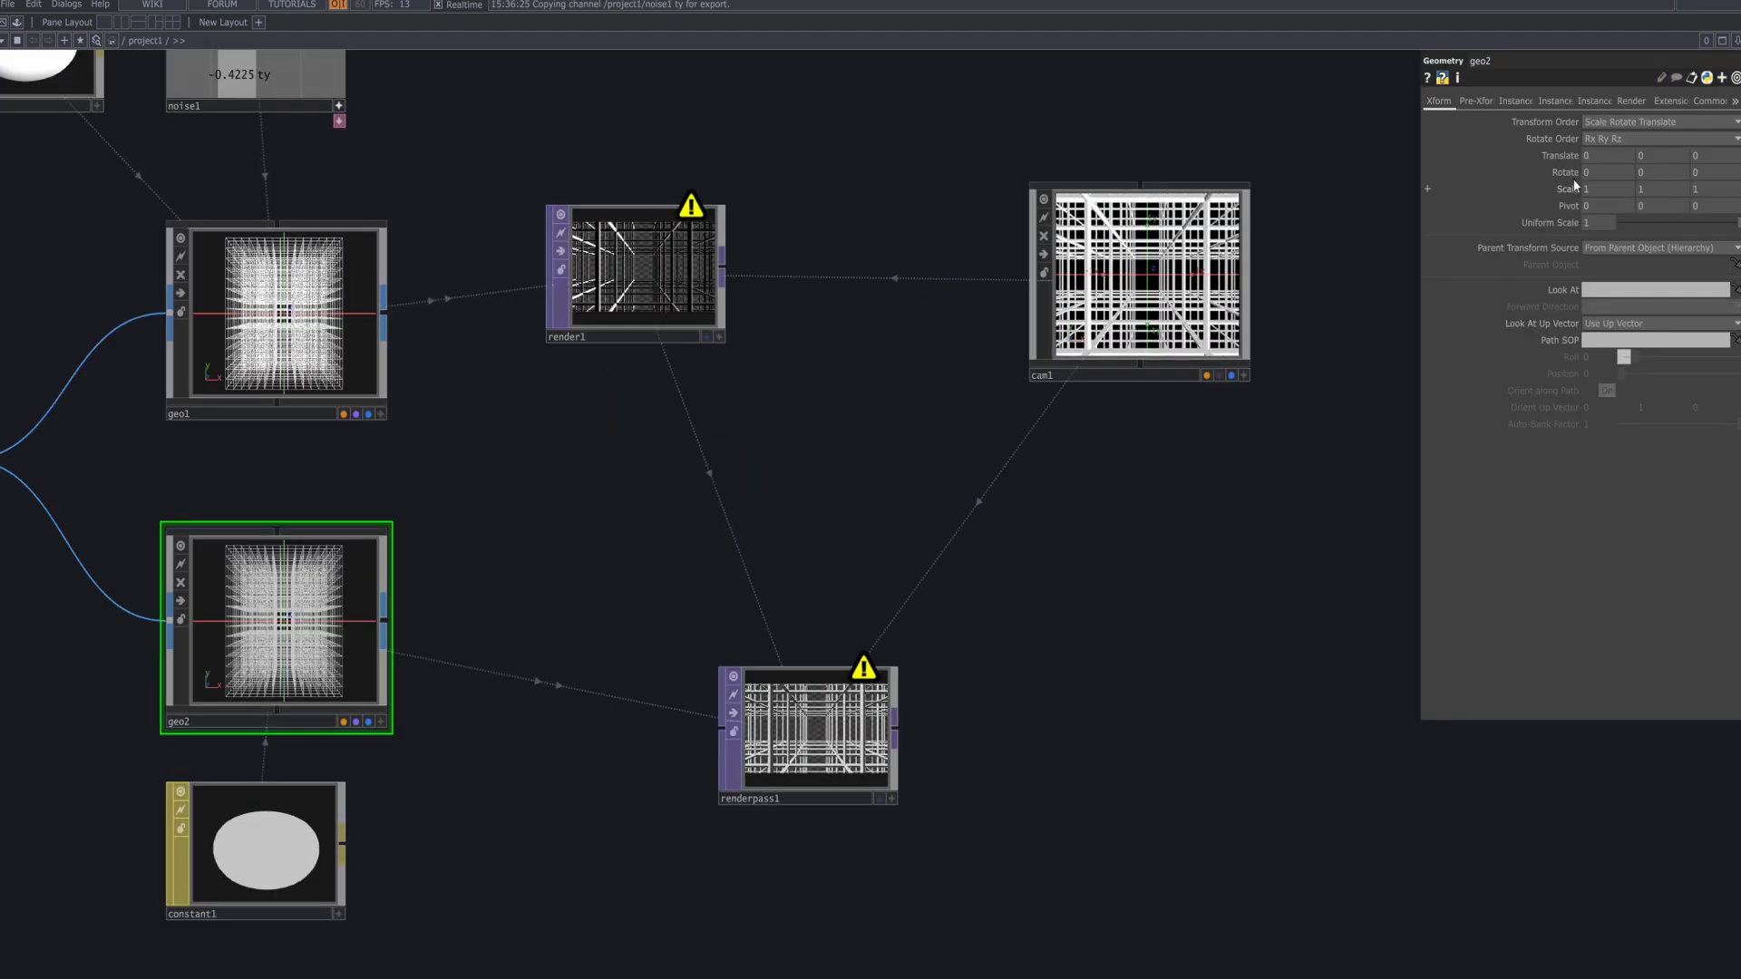
# Link geo2's Translate X and Y to noise1's tx and ty channels as CHOP references.
pyautogui.click(1561, 156)
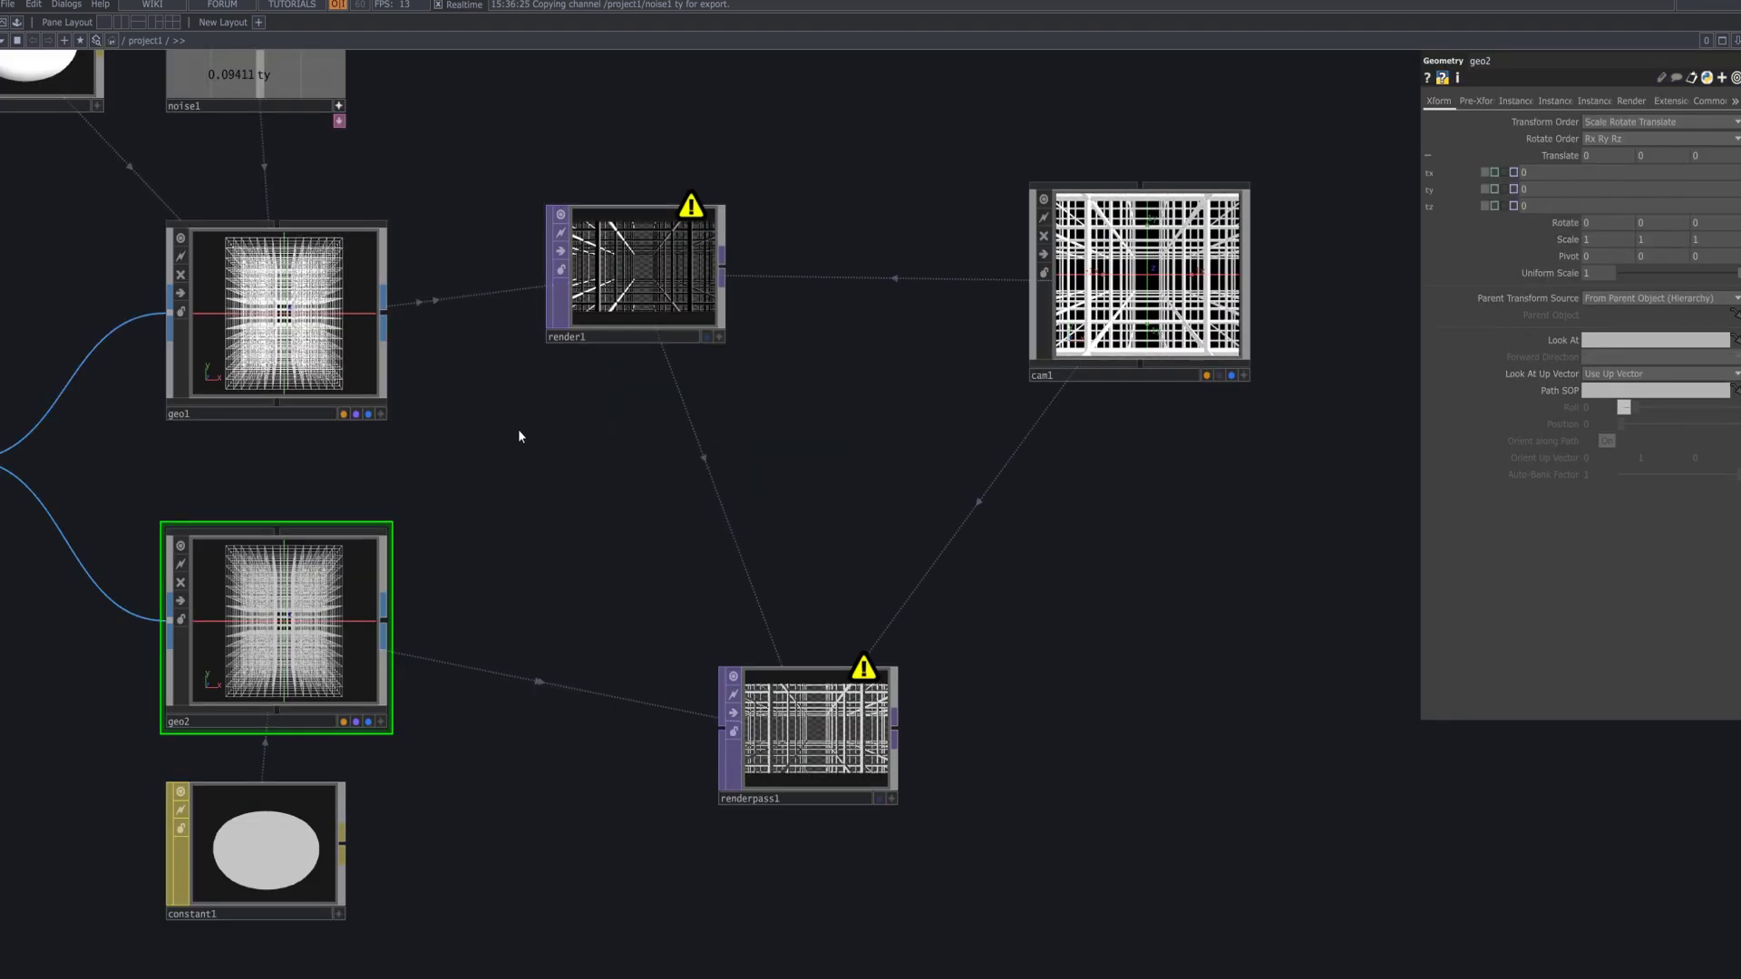
pyautogui.scroll(-5, 519, 436)
pyautogui.moveTo(399, 258); pyautogui.dragTo(1612, 171)
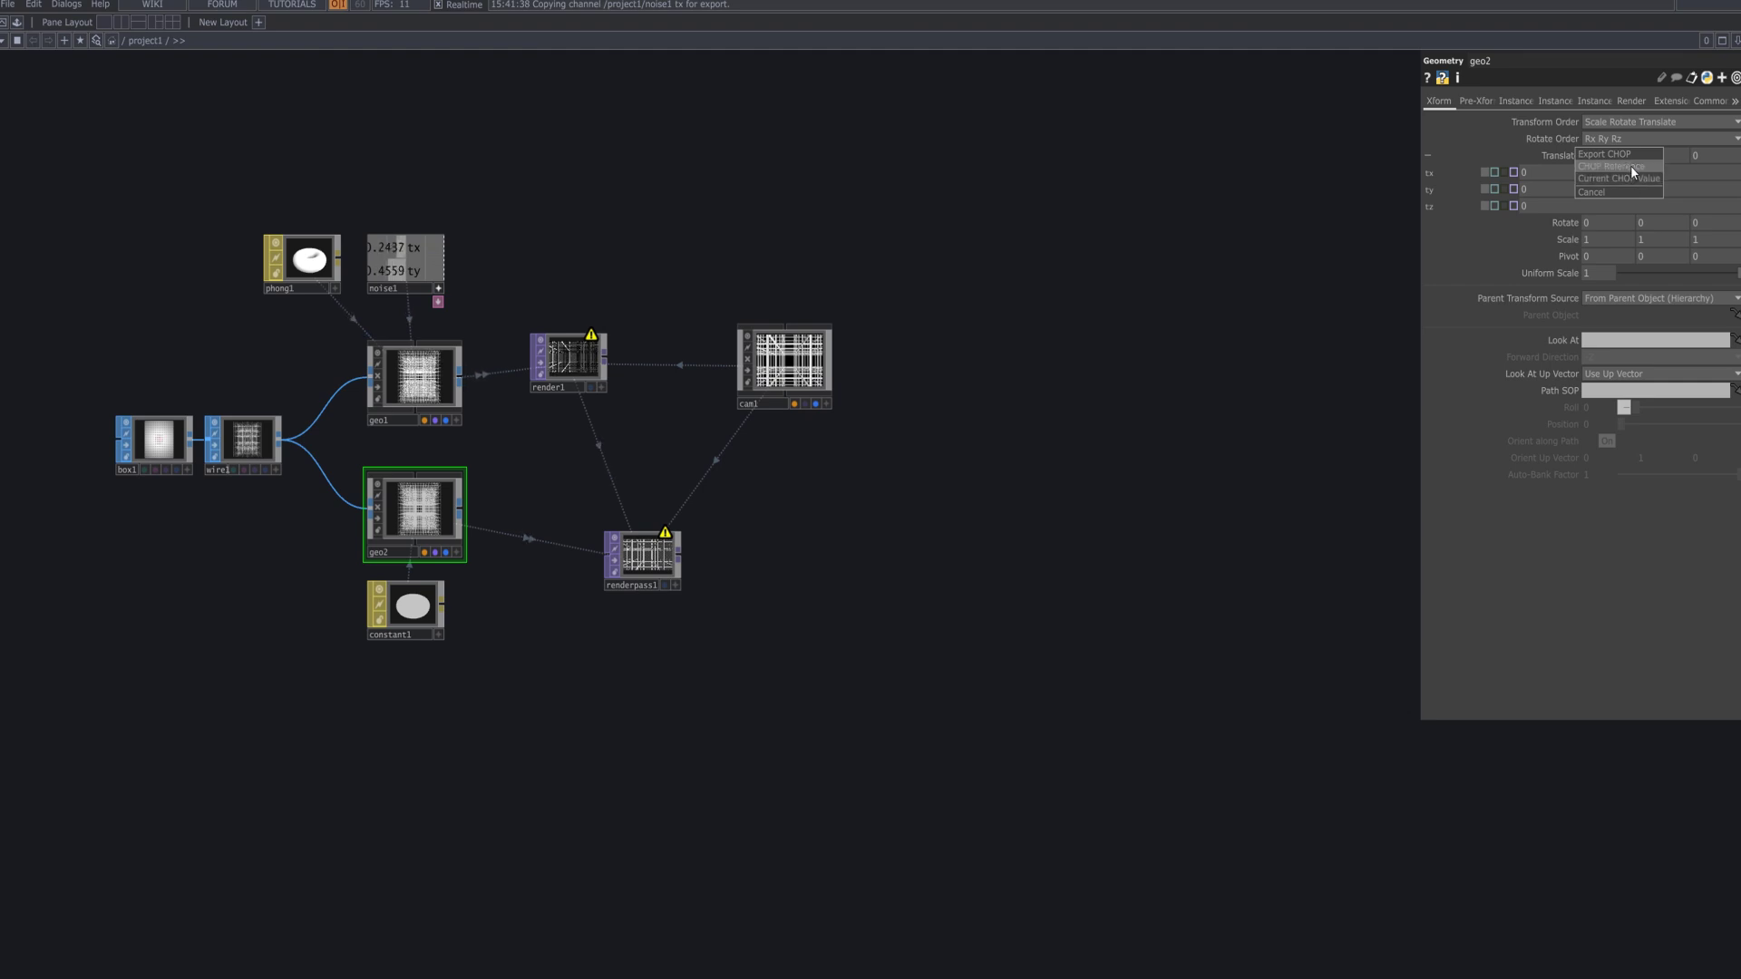
pyautogui.click(1630, 166)
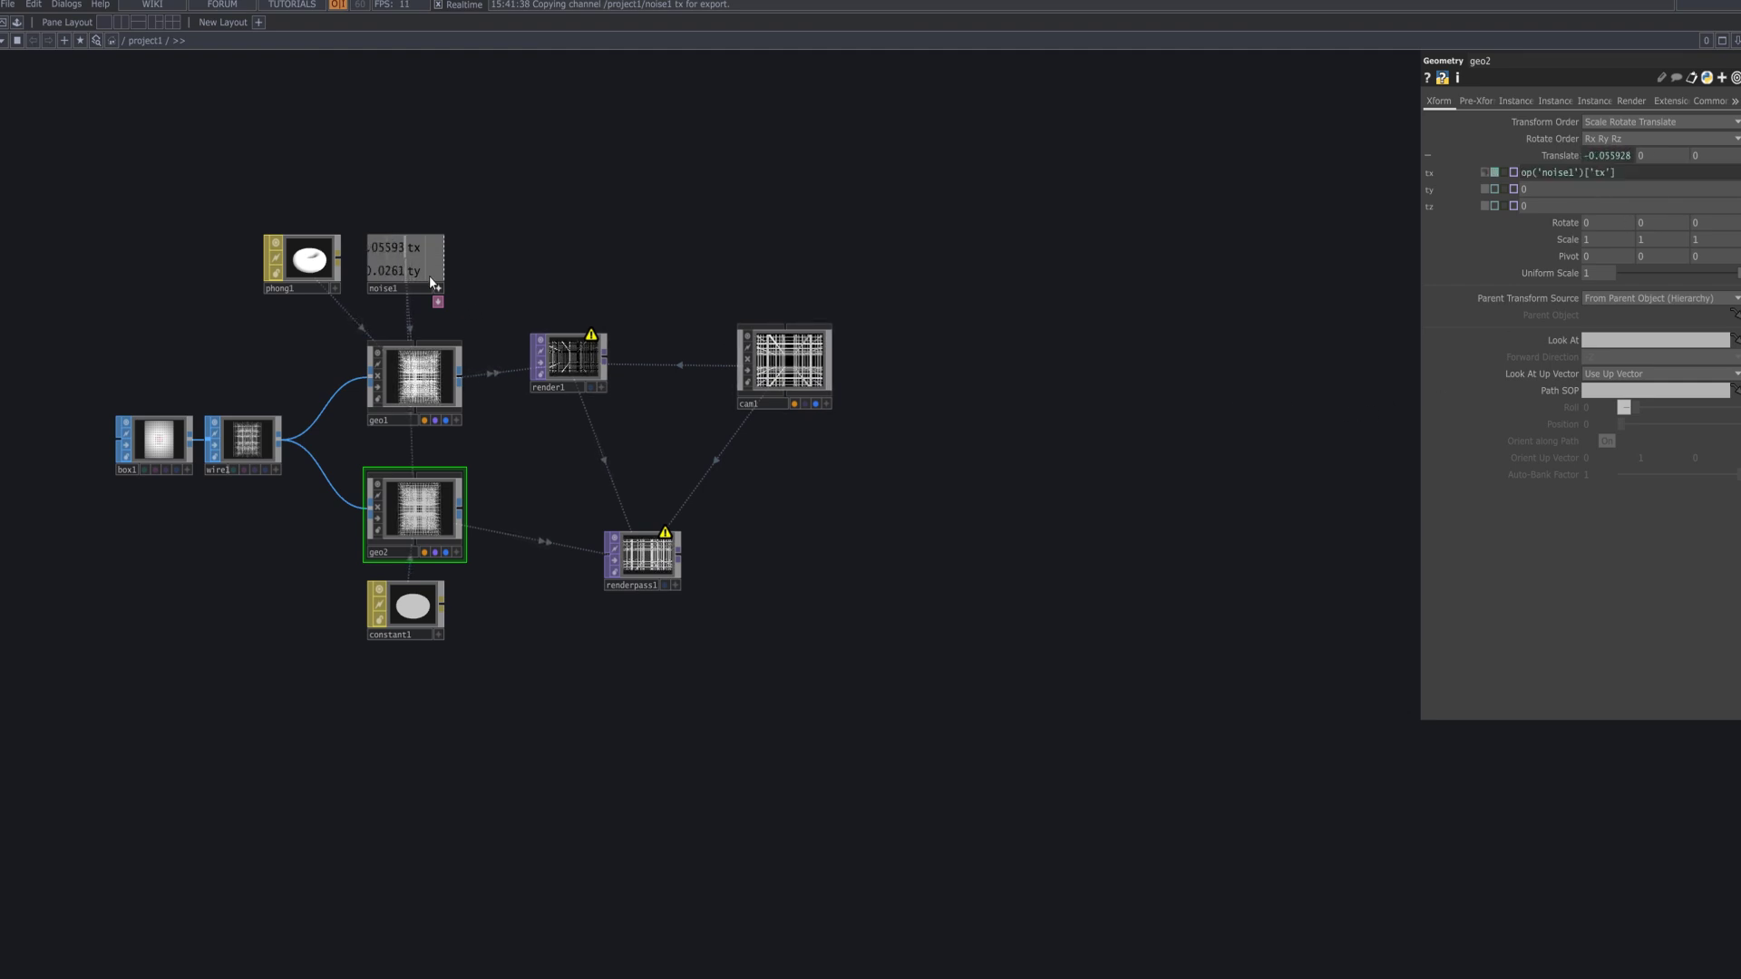
pyautogui.moveTo(399, 270); pyautogui.dragTo(1562, 189)
pyautogui.click(1623, 183)
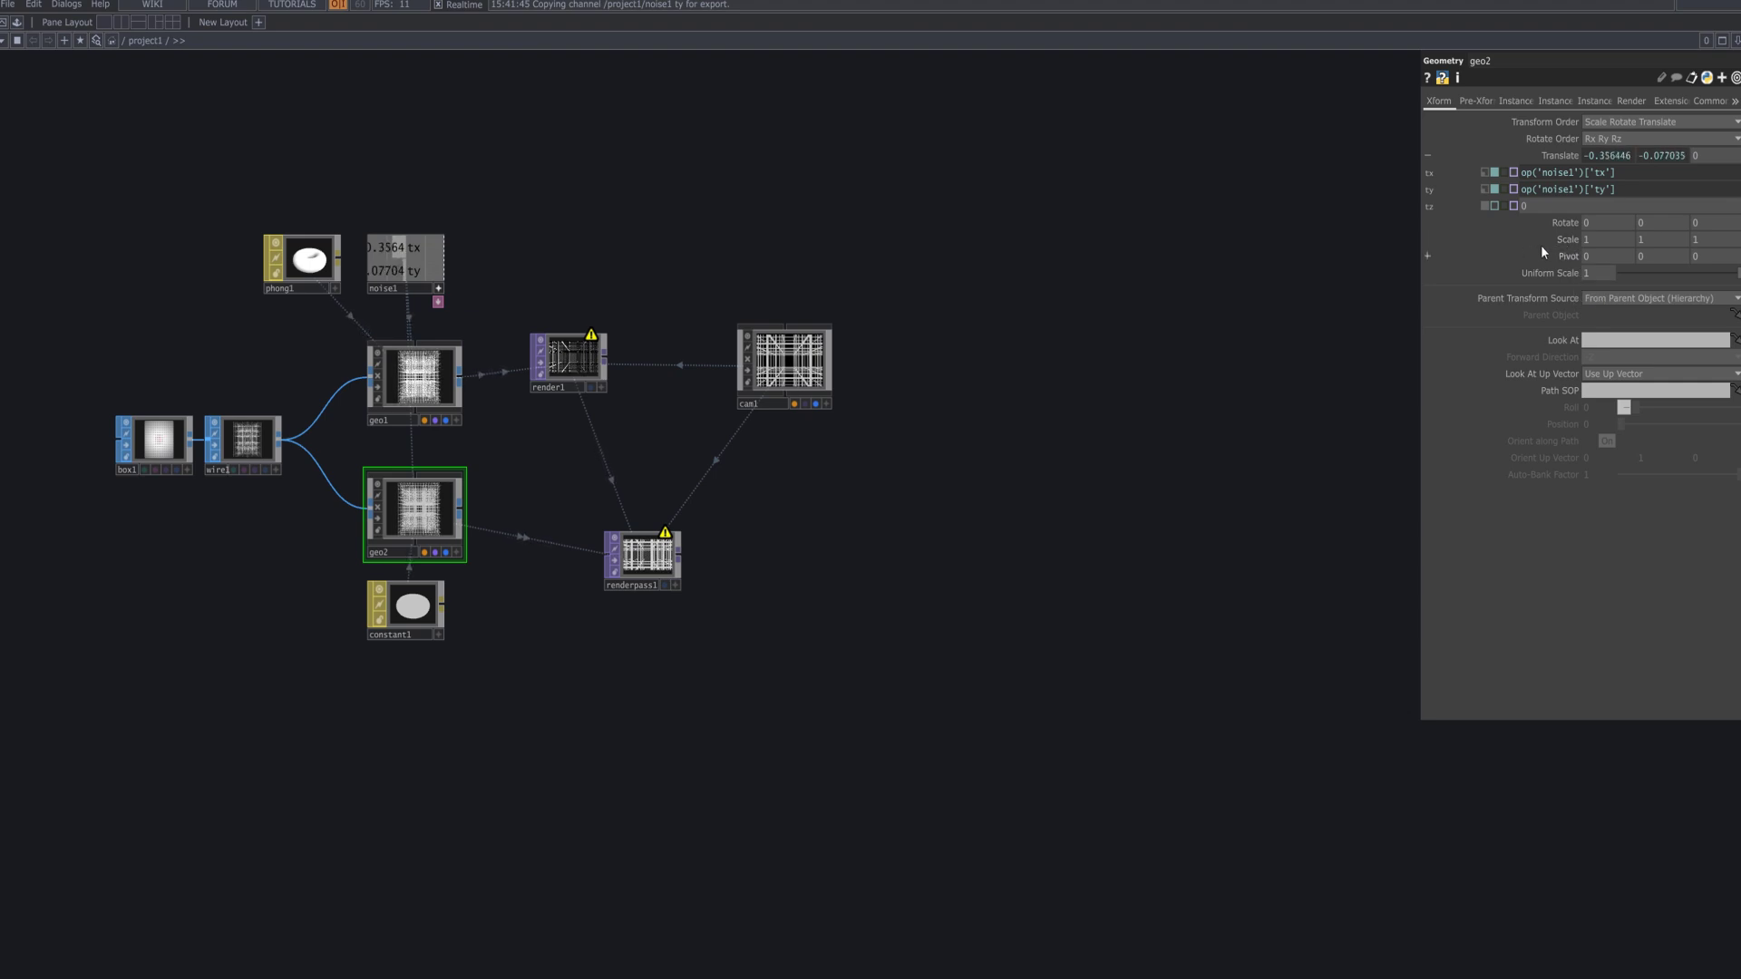
# Set geo2's Scale to 0.8 on all axes.
pyautogui.moveTo(1543, 252); pyautogui.dragTo(1547, 232)
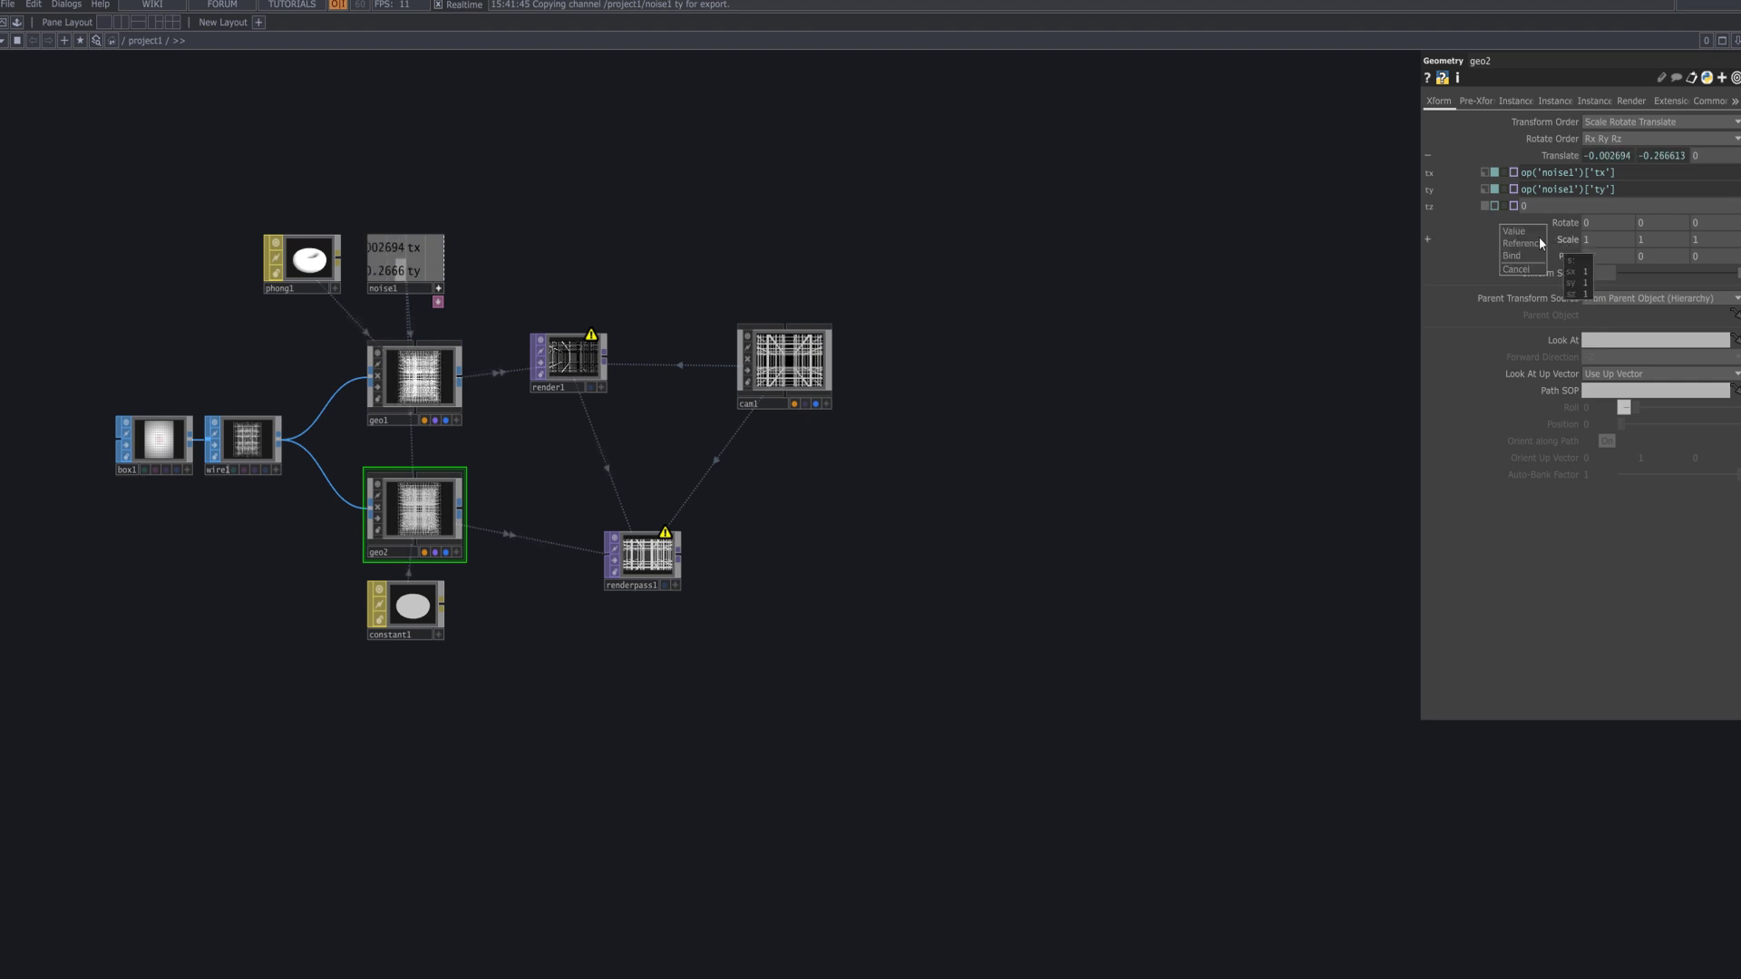
pyautogui.moveTo(1575, 239)
pyautogui.mouseDown(button='middle')
pyautogui.moveTo(1596, 227)
pyautogui.moveTo(1563, 209)
pyautogui.mouseUp(button='middle')
pyautogui.scroll(3, 739, 522)
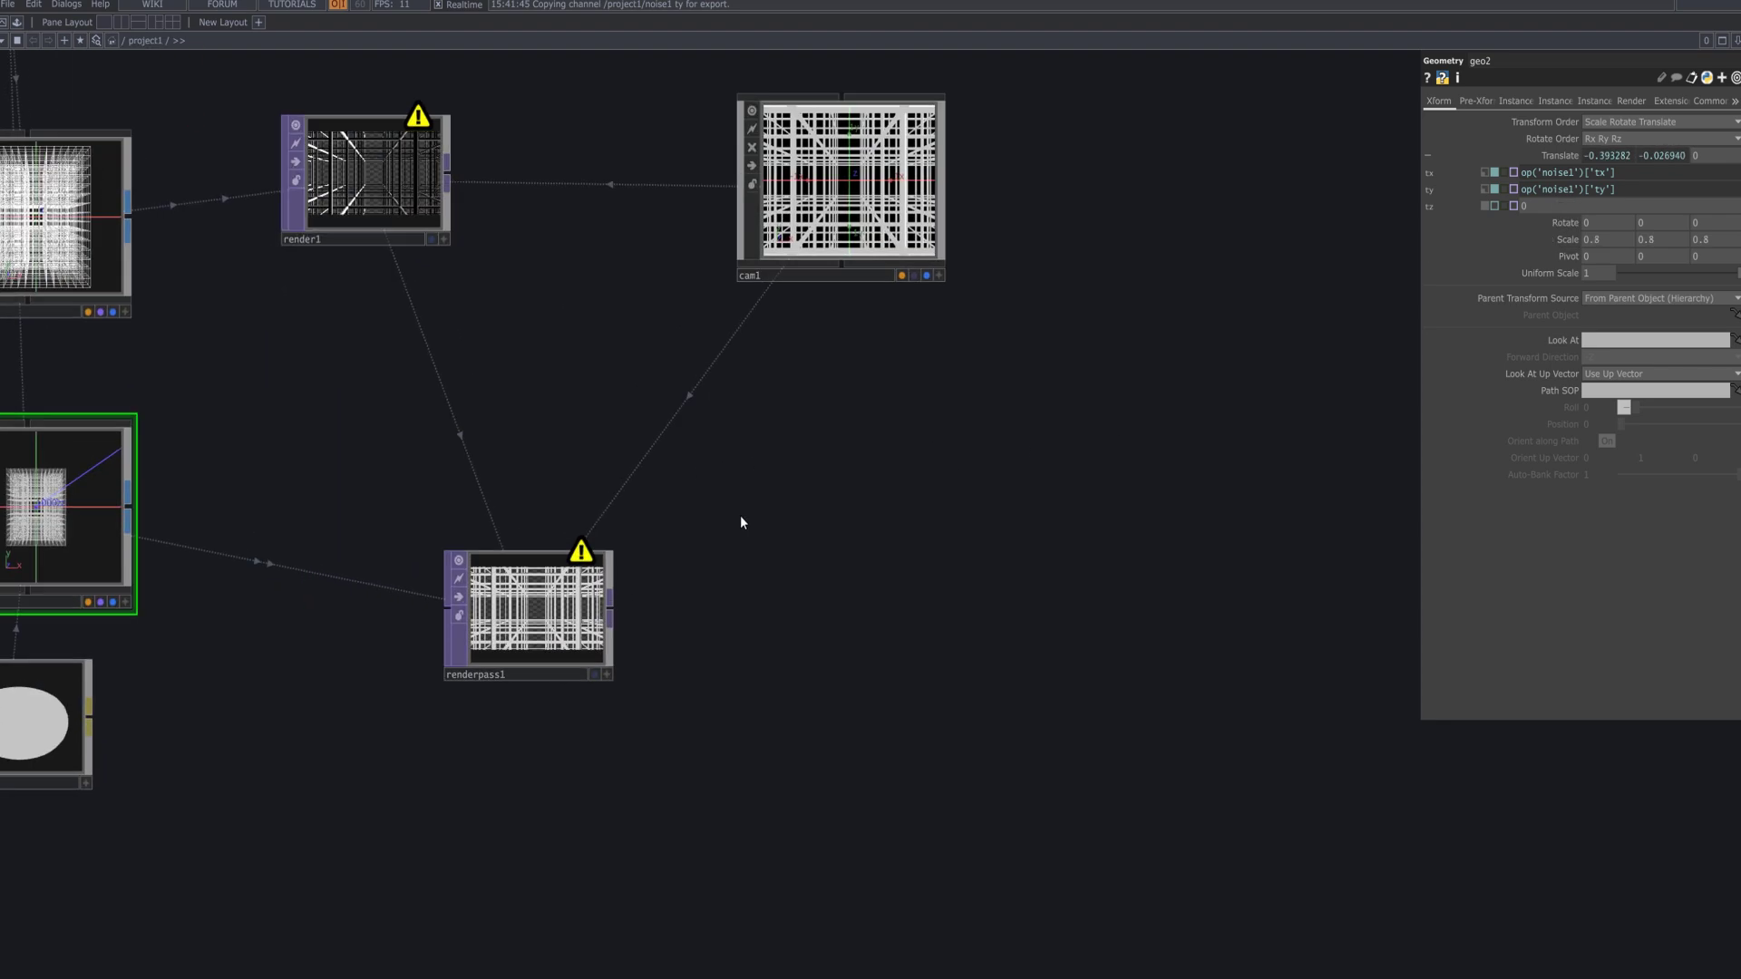
pyautogui.moveTo(879, 568); pyautogui.dragTo(1105, 564)
pyautogui.scroll(5, 984, 594)
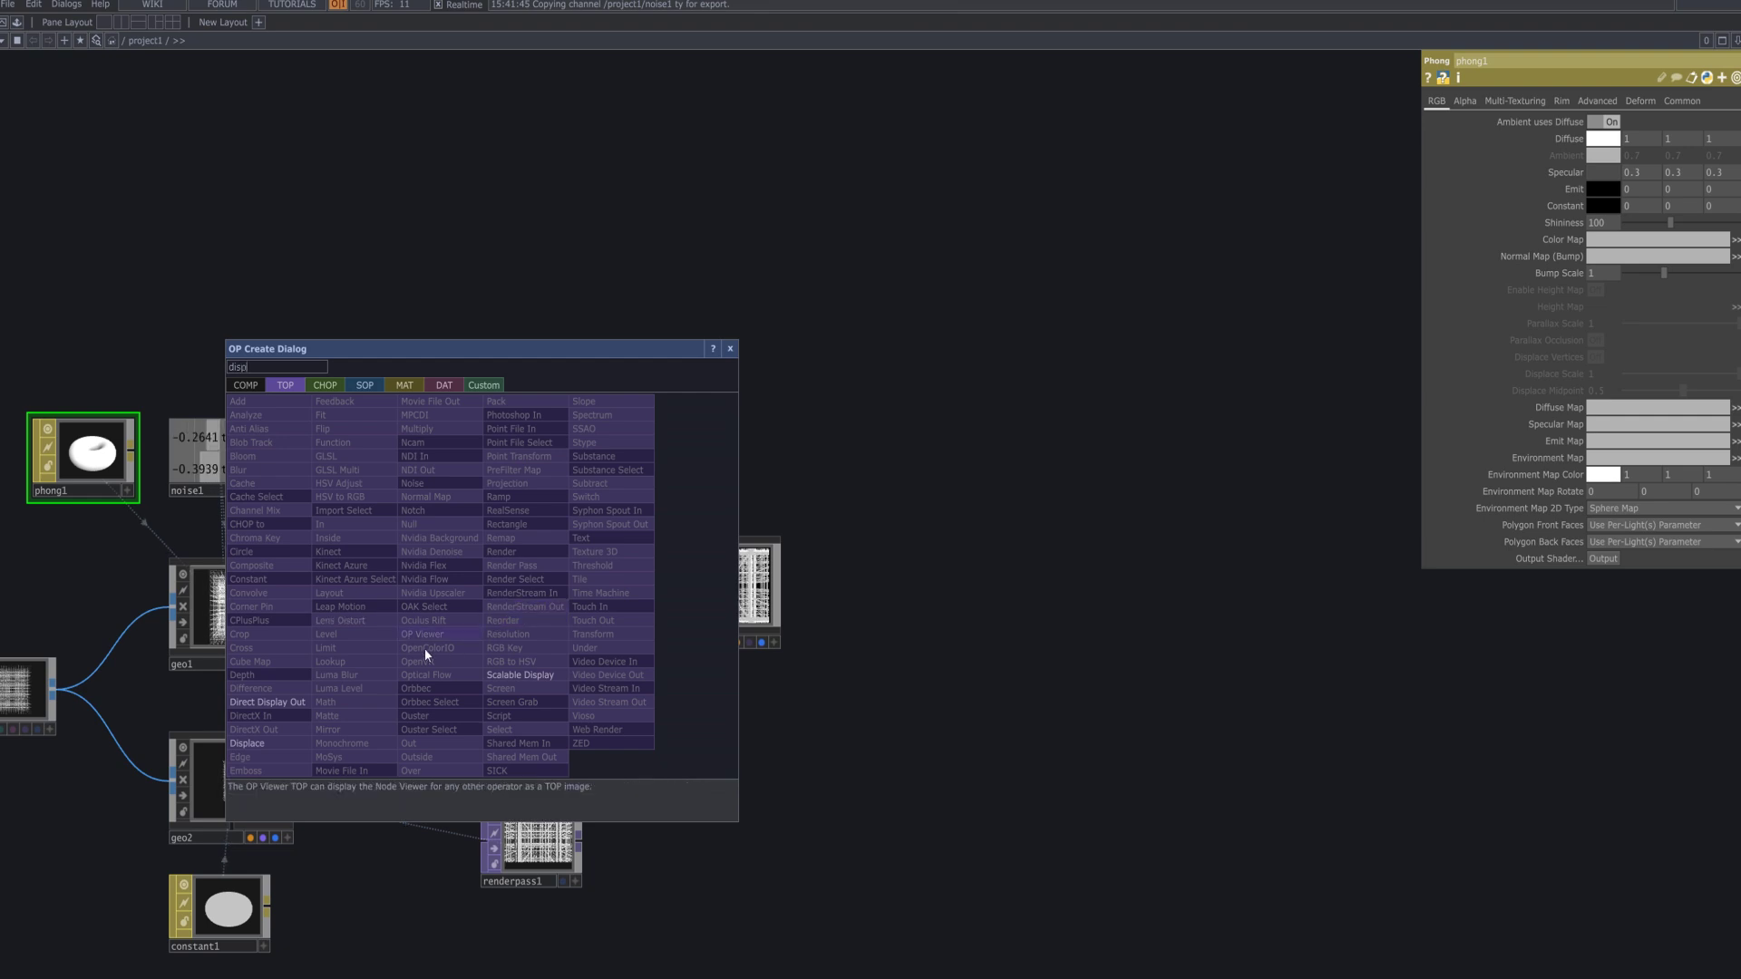
# Add a Displace TOP, displace1, wired after render1.
pyautogui.click(276, 742)
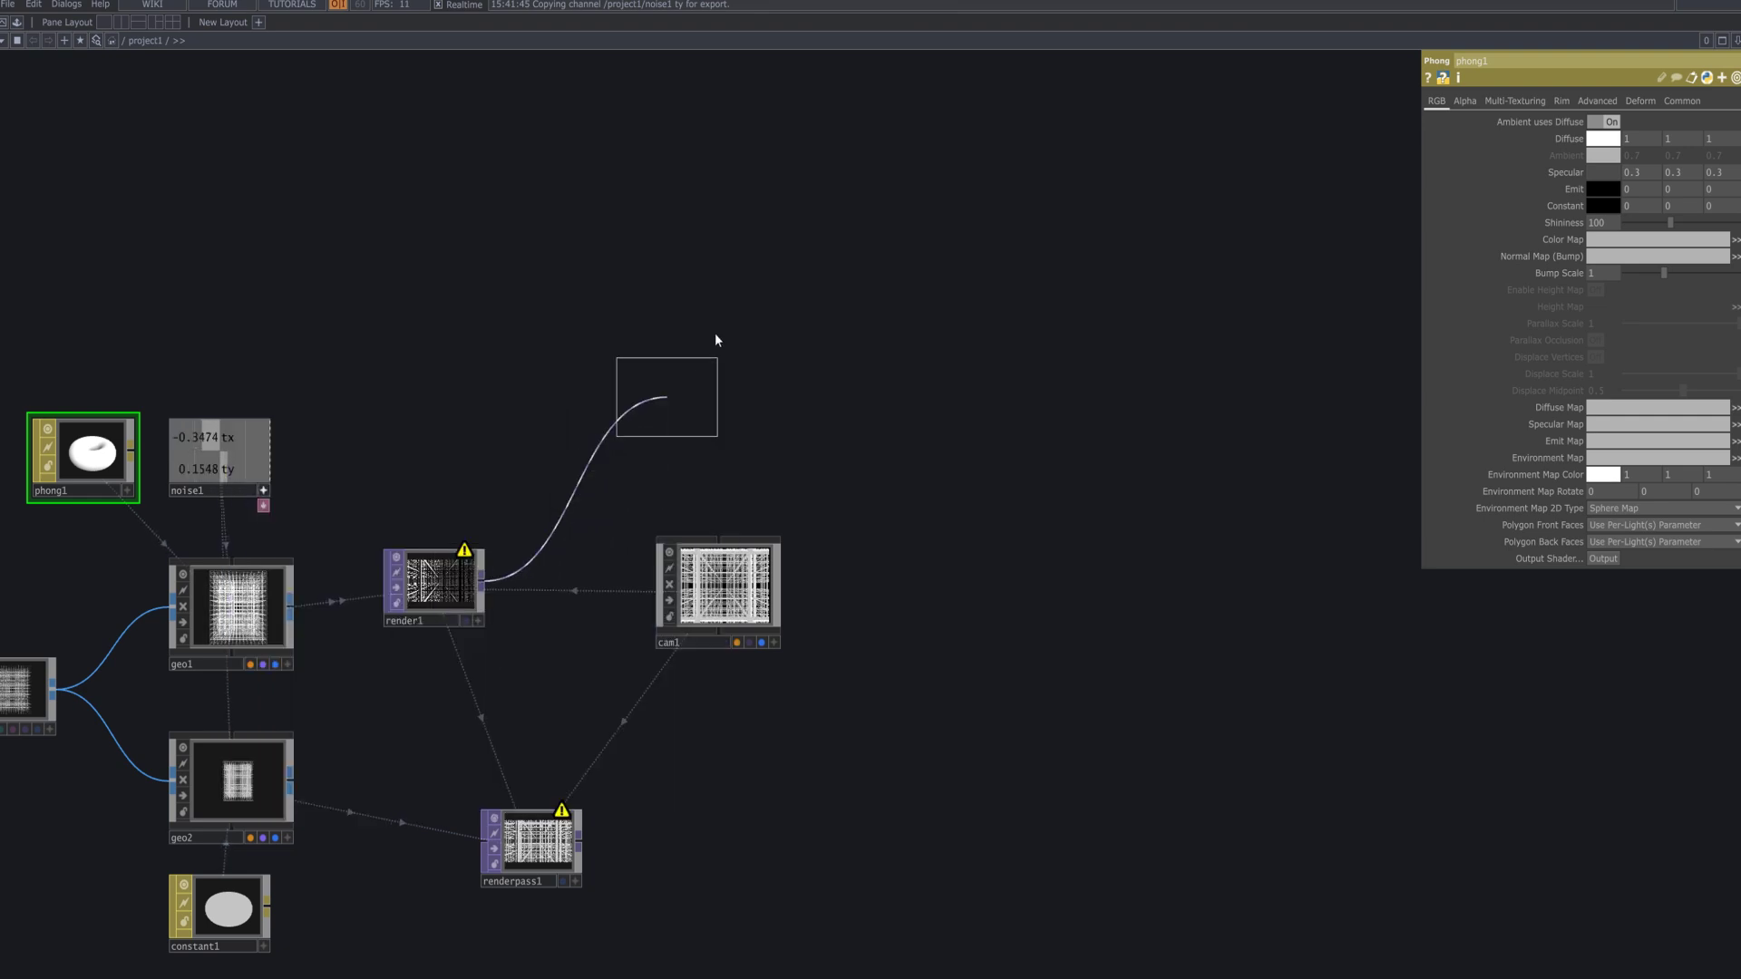
pyautogui.click(758, 348)
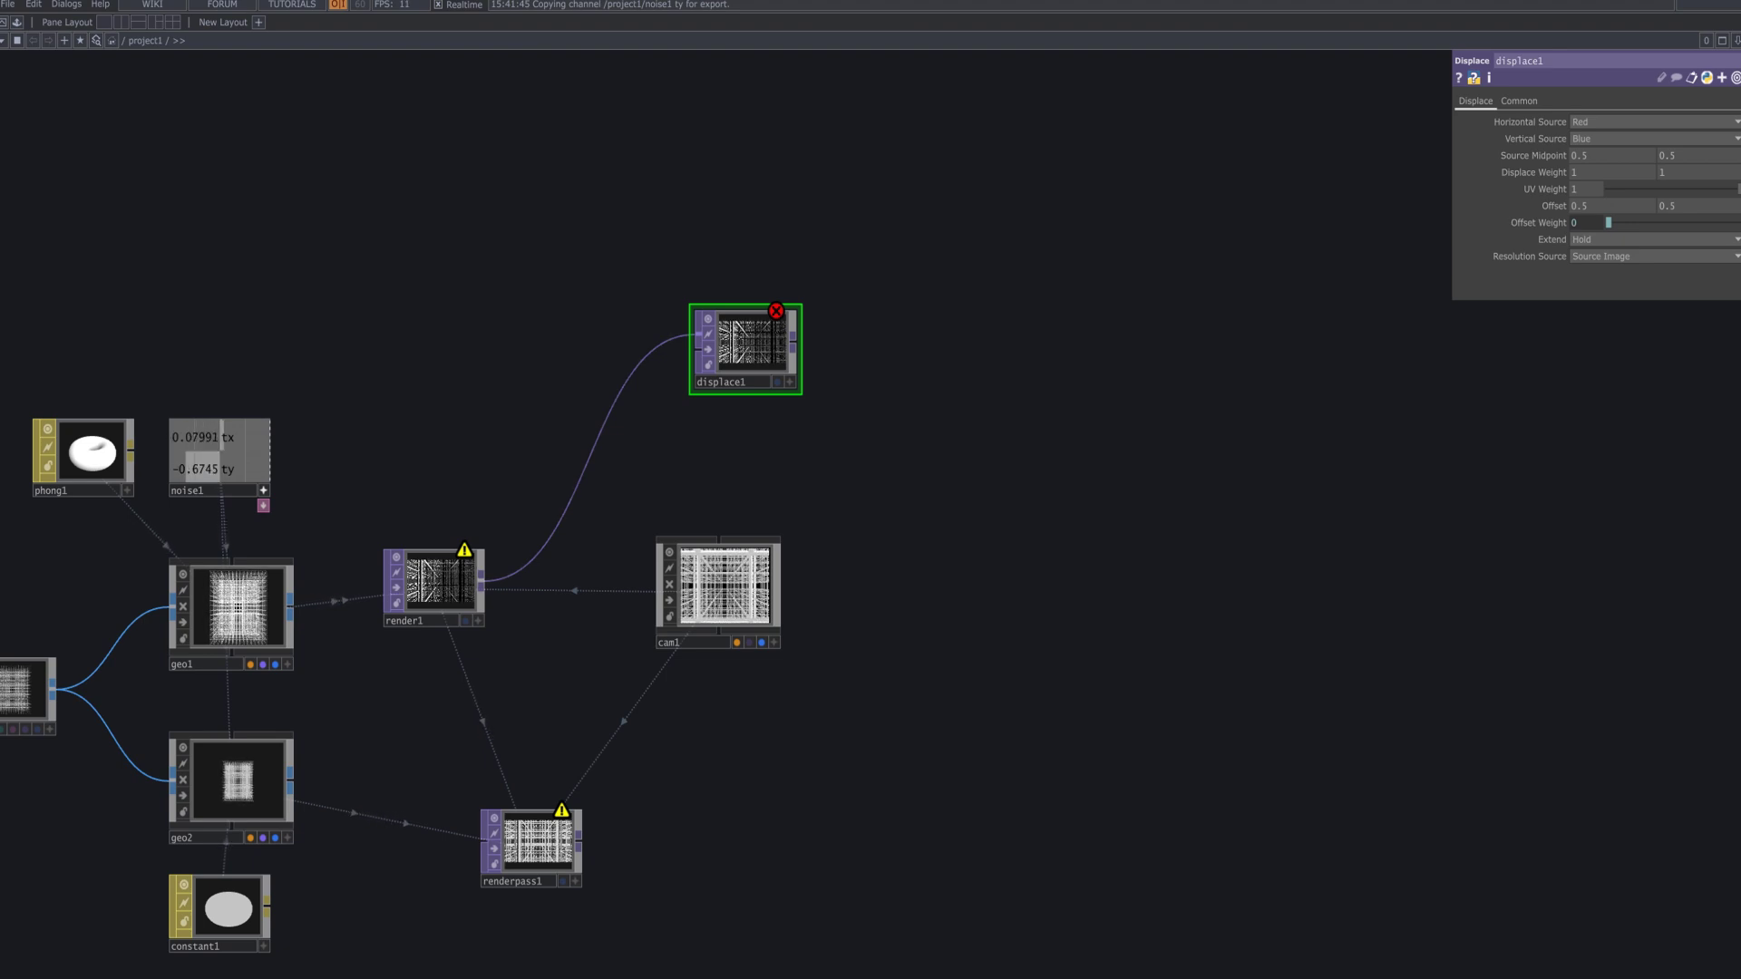
pyautogui.moveTo(819, 486); pyautogui.dragTo(807, 563)
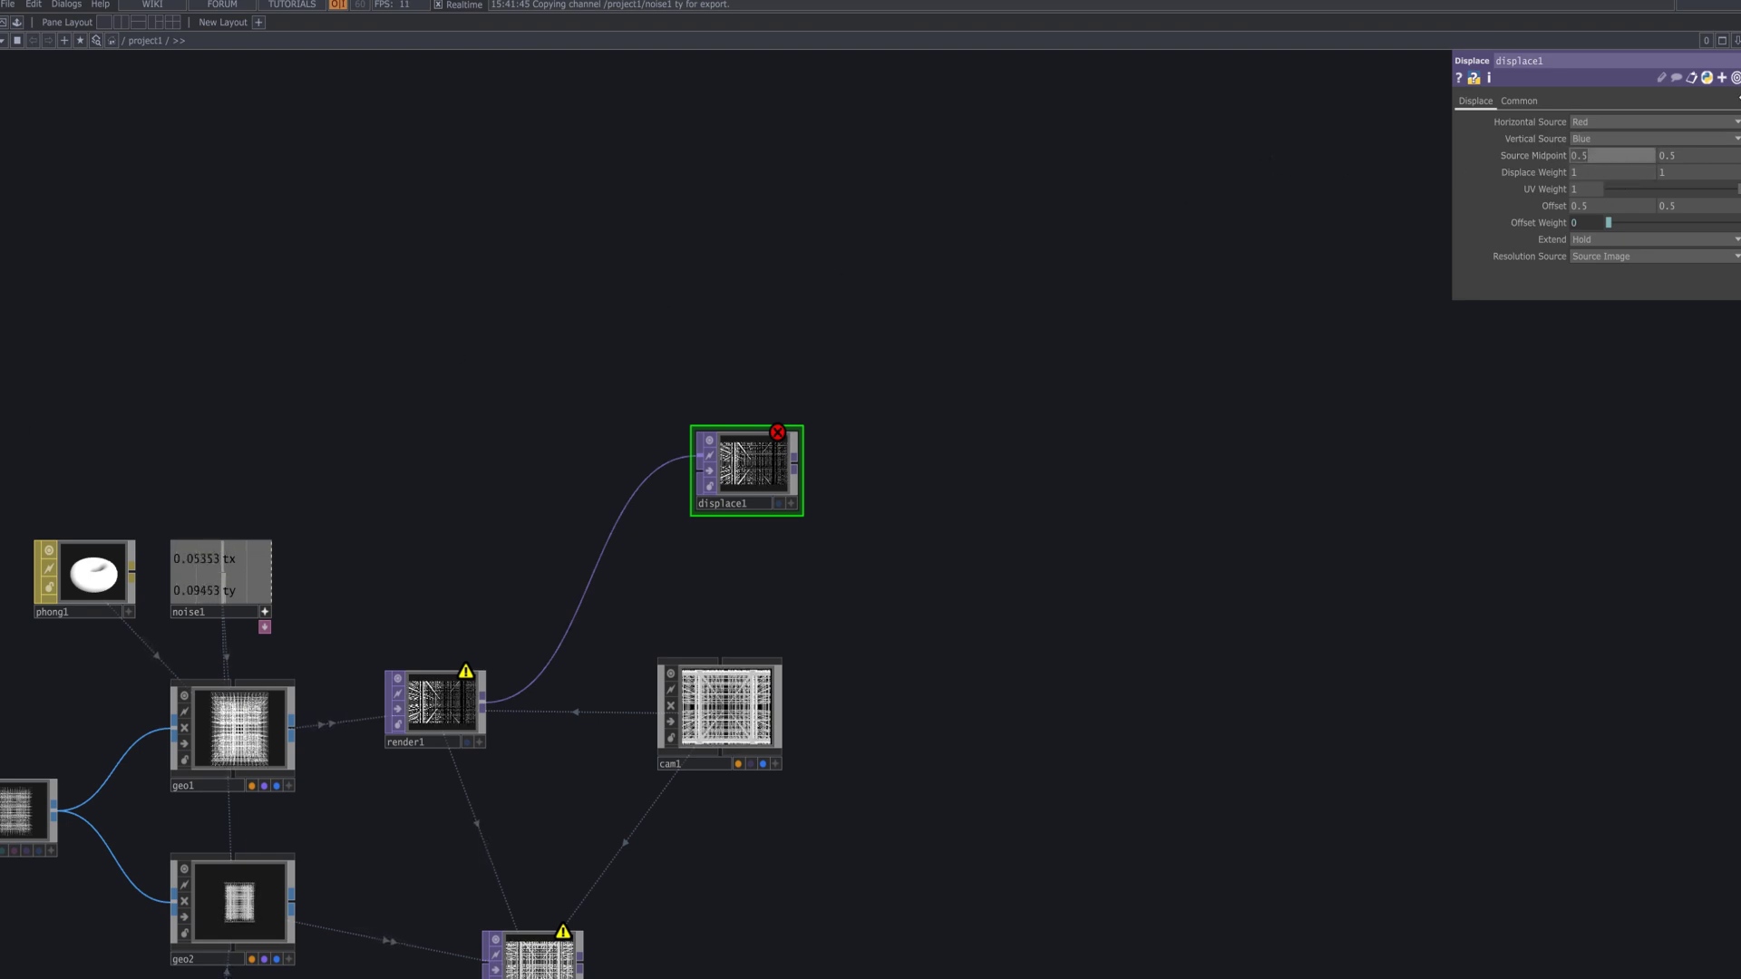
# Set displace1's Source Midpoint to 0, Displace Weight to 0.09 and Offset to 1.
pyautogui.moveTo(1578, 155); pyautogui.dragTo(1682, 153)
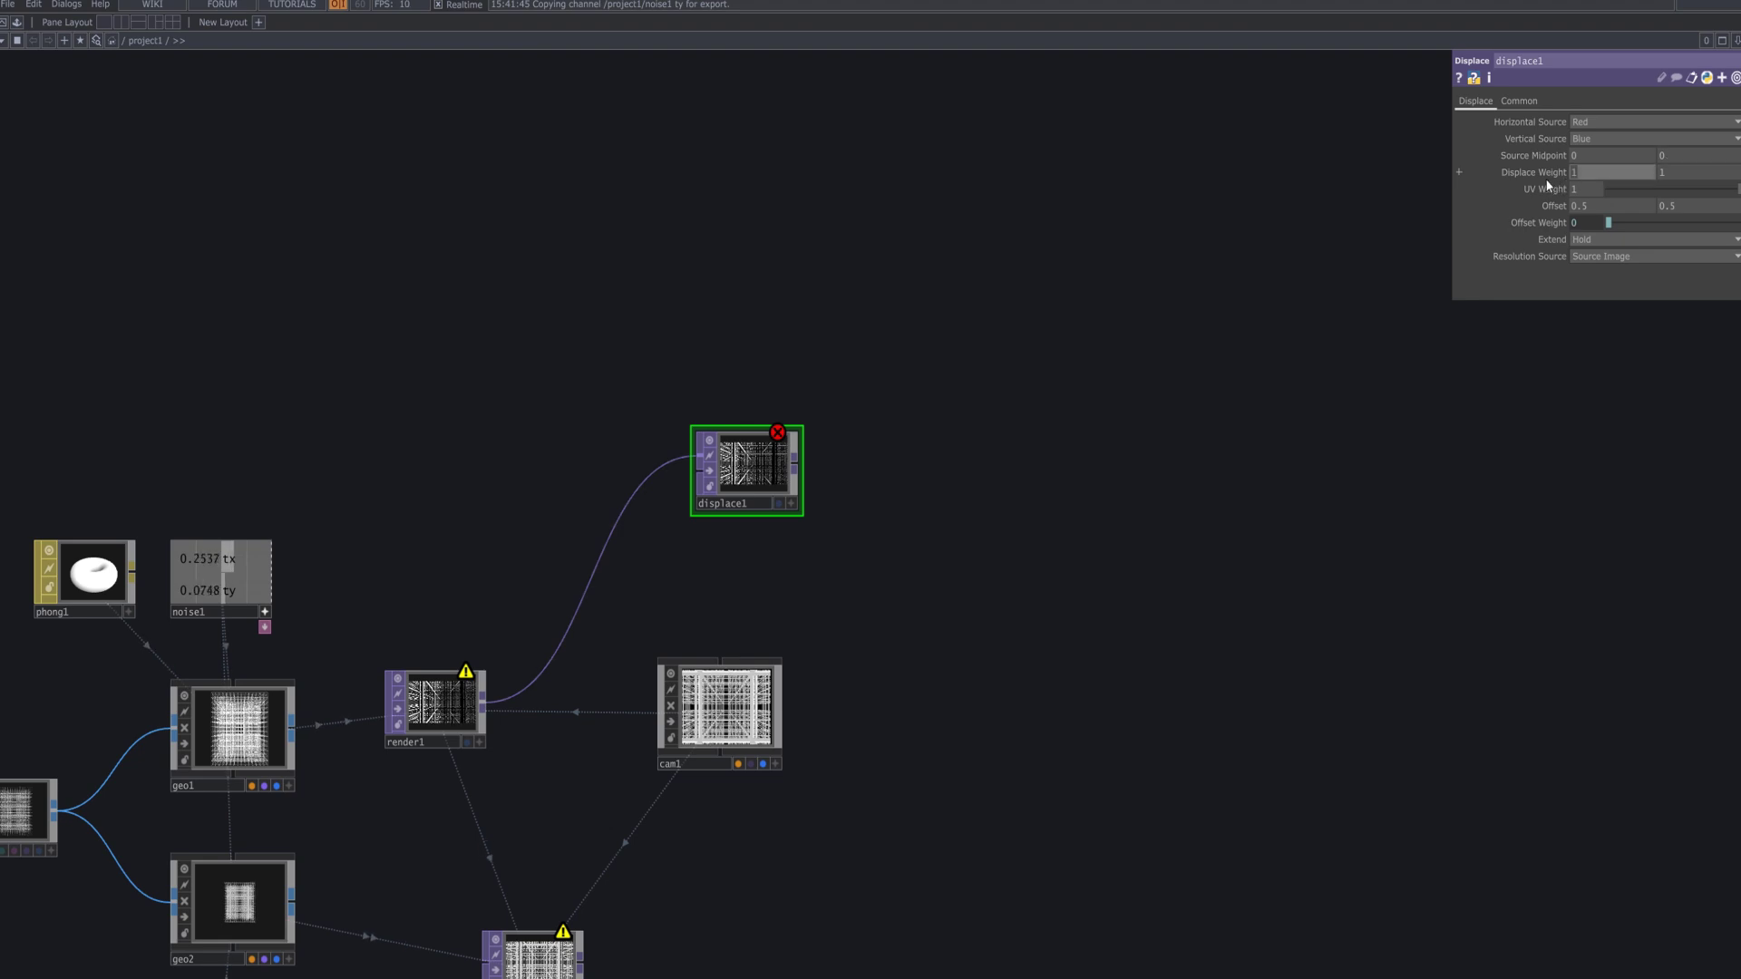
pyautogui.moveTo(1542, 176); pyautogui.dragTo(1607, 178)
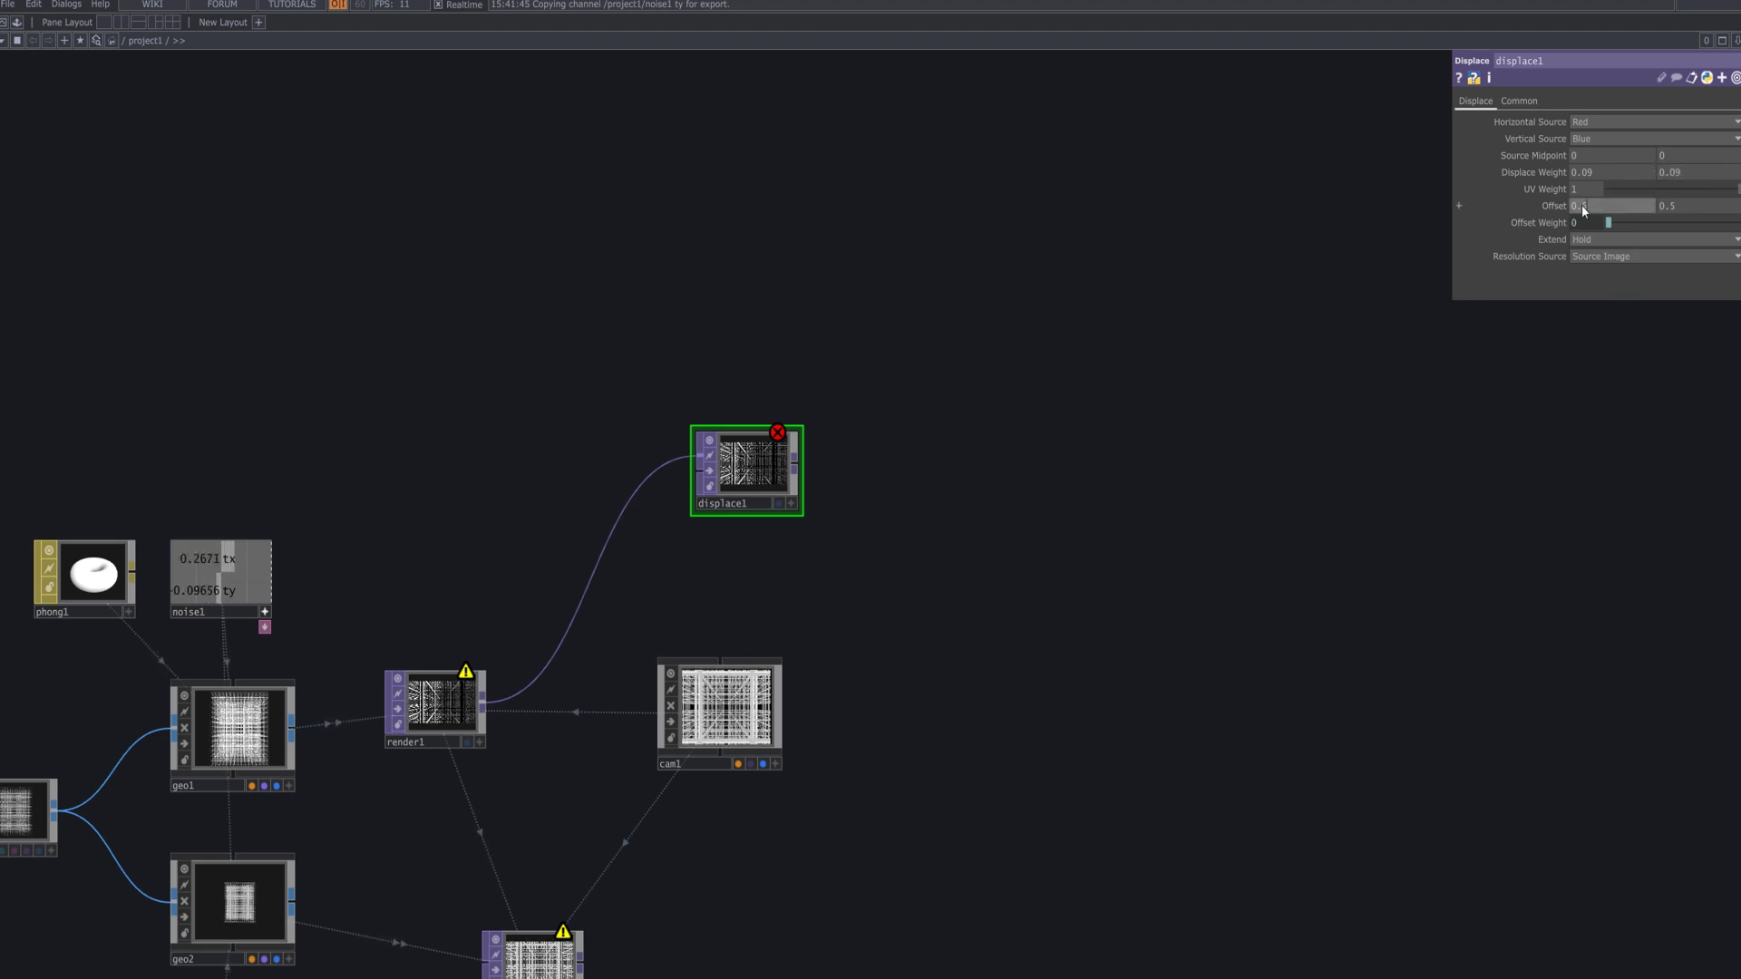
pyautogui.click(1698, 207)
pyautogui.write('1')
pyautogui.press('Return')
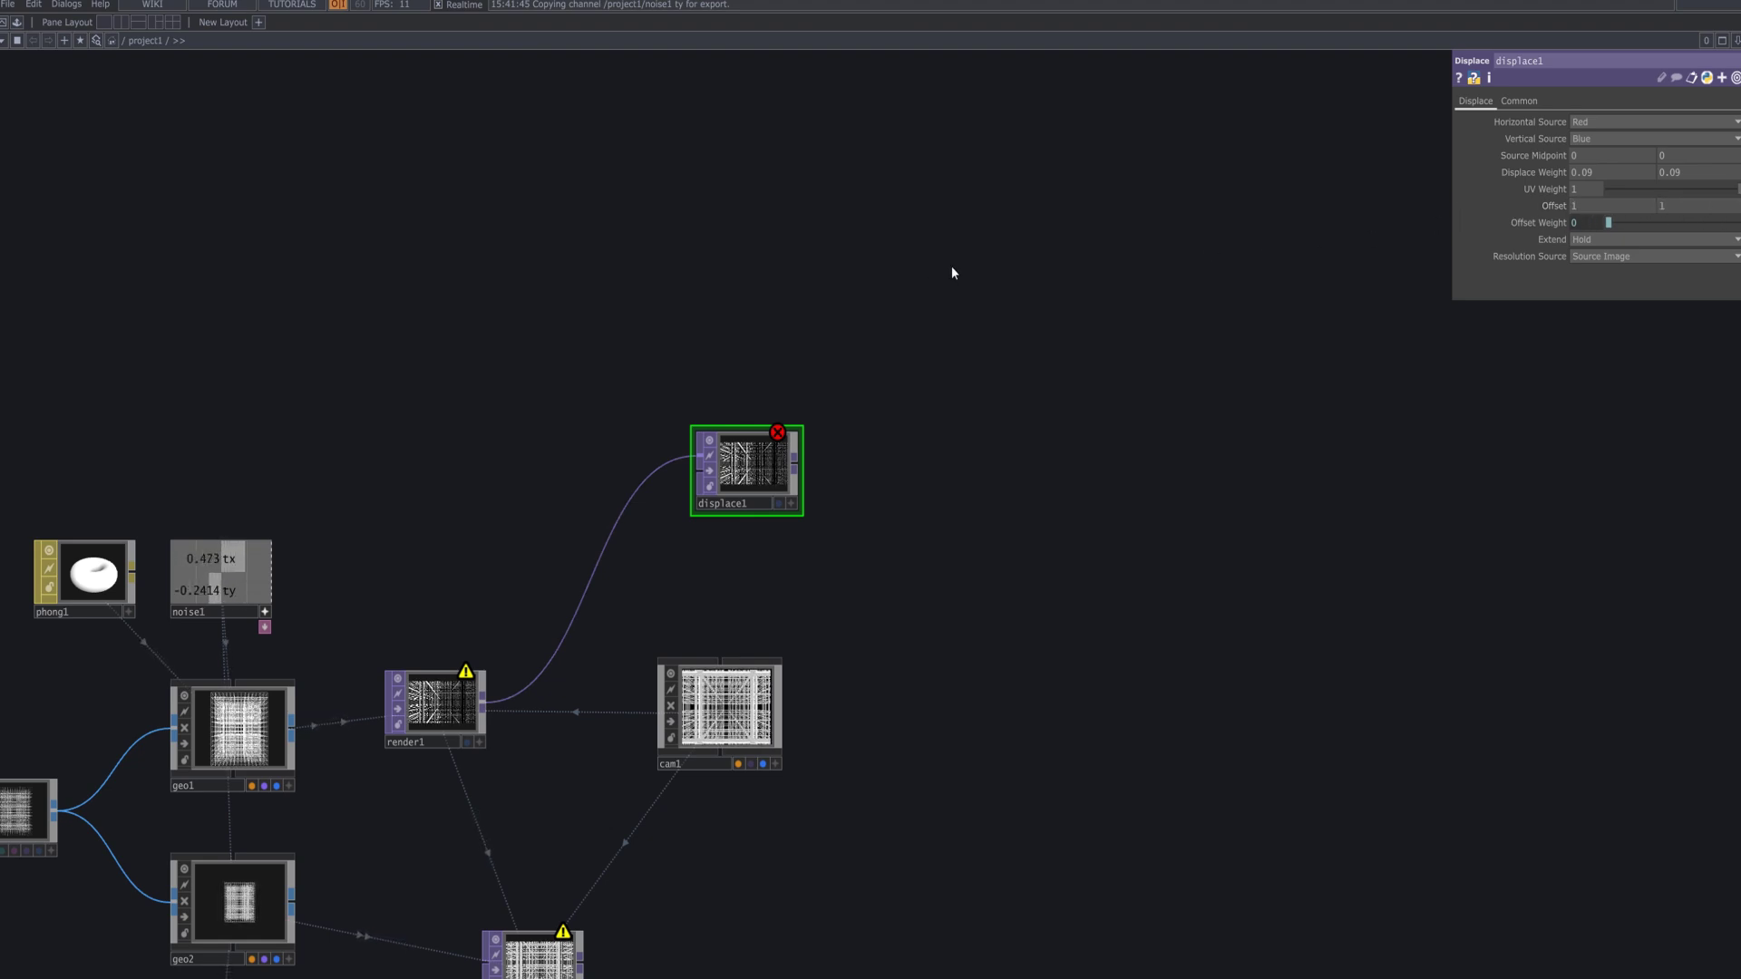
pyautogui.click(1519, 103)
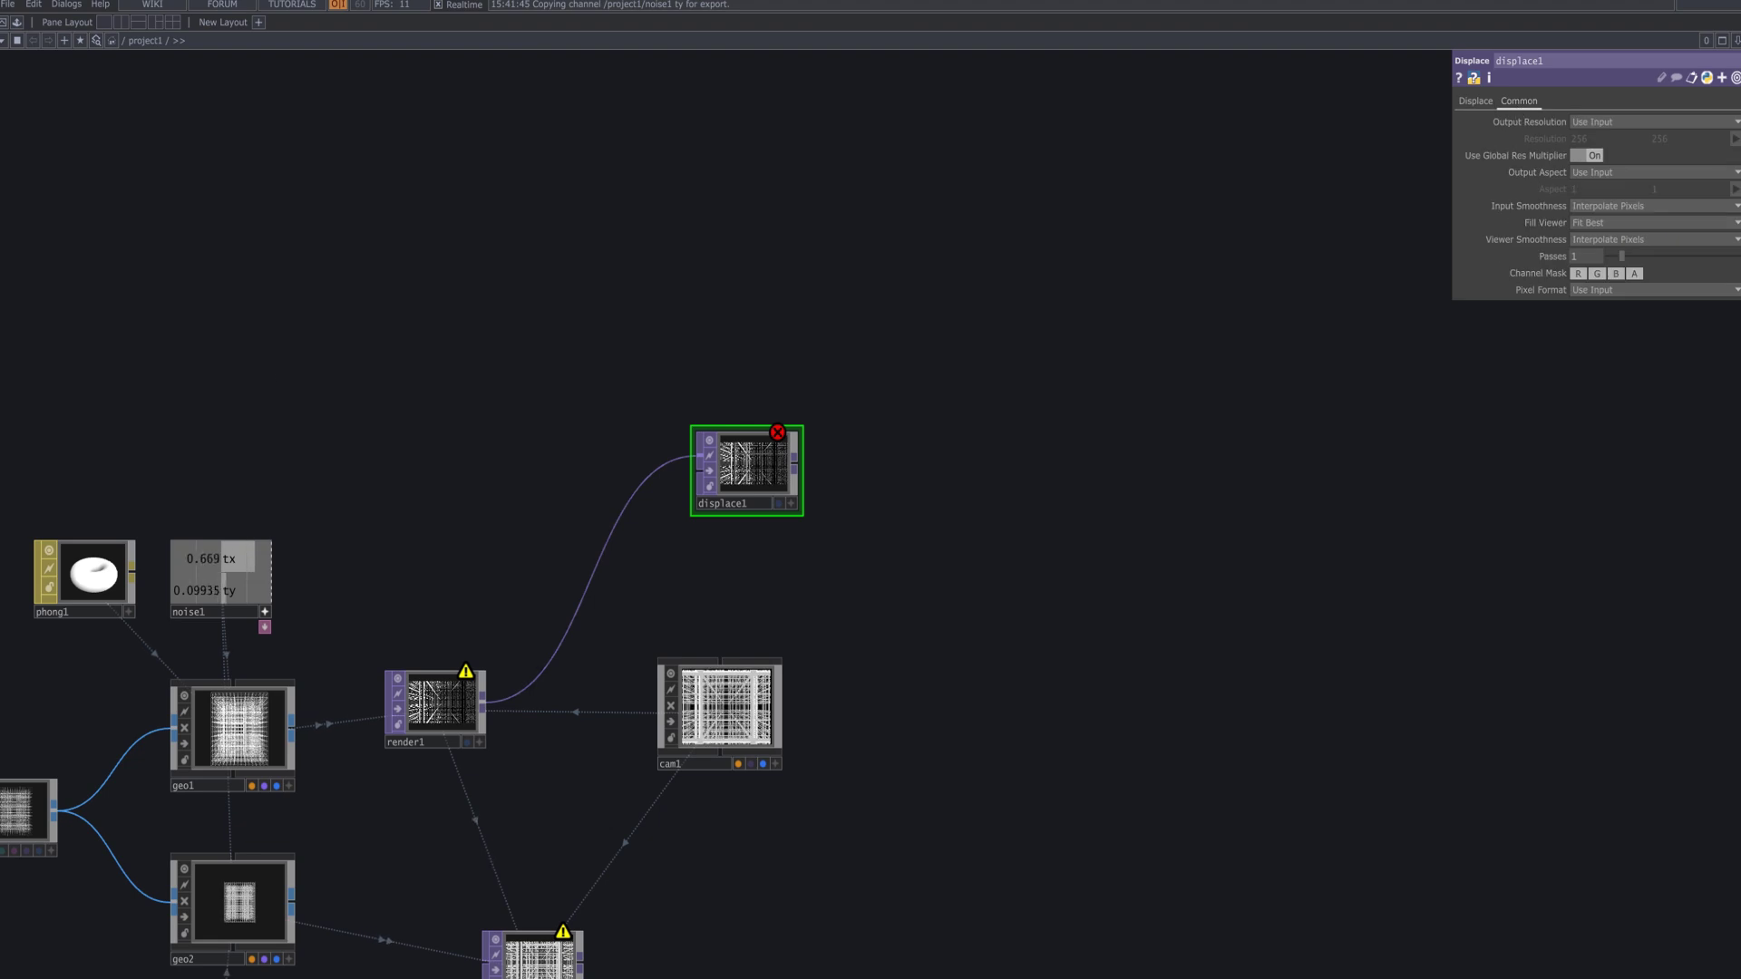
pyautogui.moveTo(725, 290); pyautogui.dragTo(859, 364)
# Add a Movie File In TOP, moviefilein1, playing the forest video.
pyautogui.press('Tab')
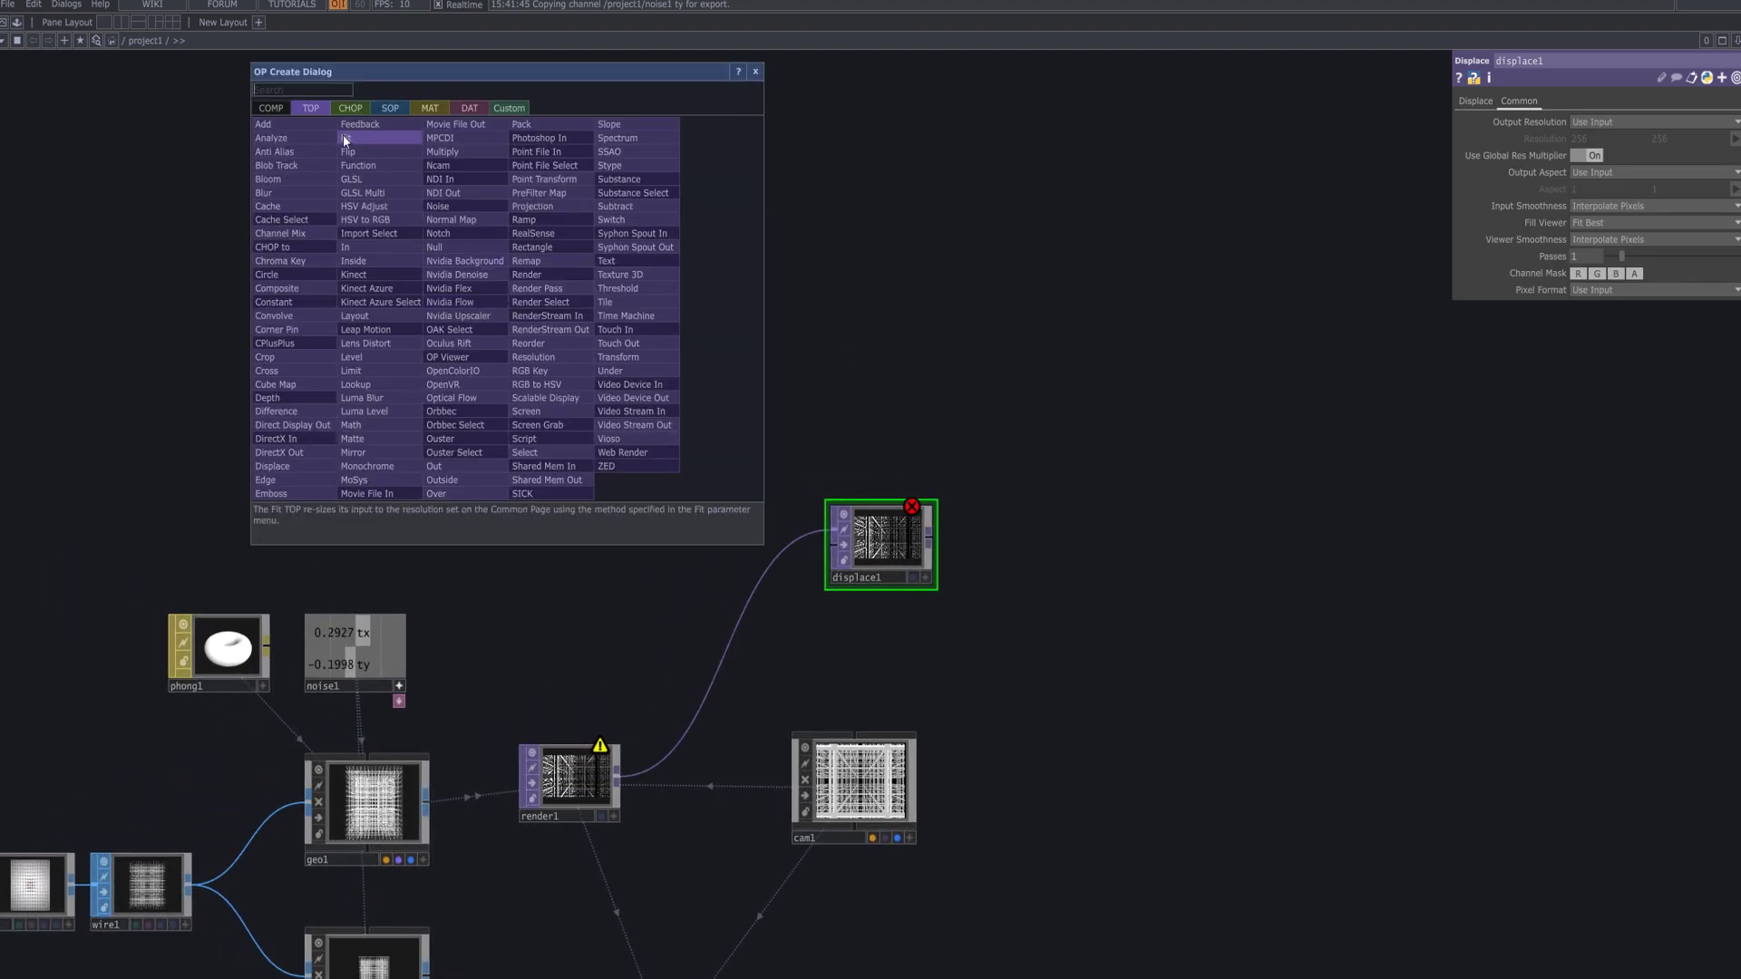
pyautogui.click(390, 492)
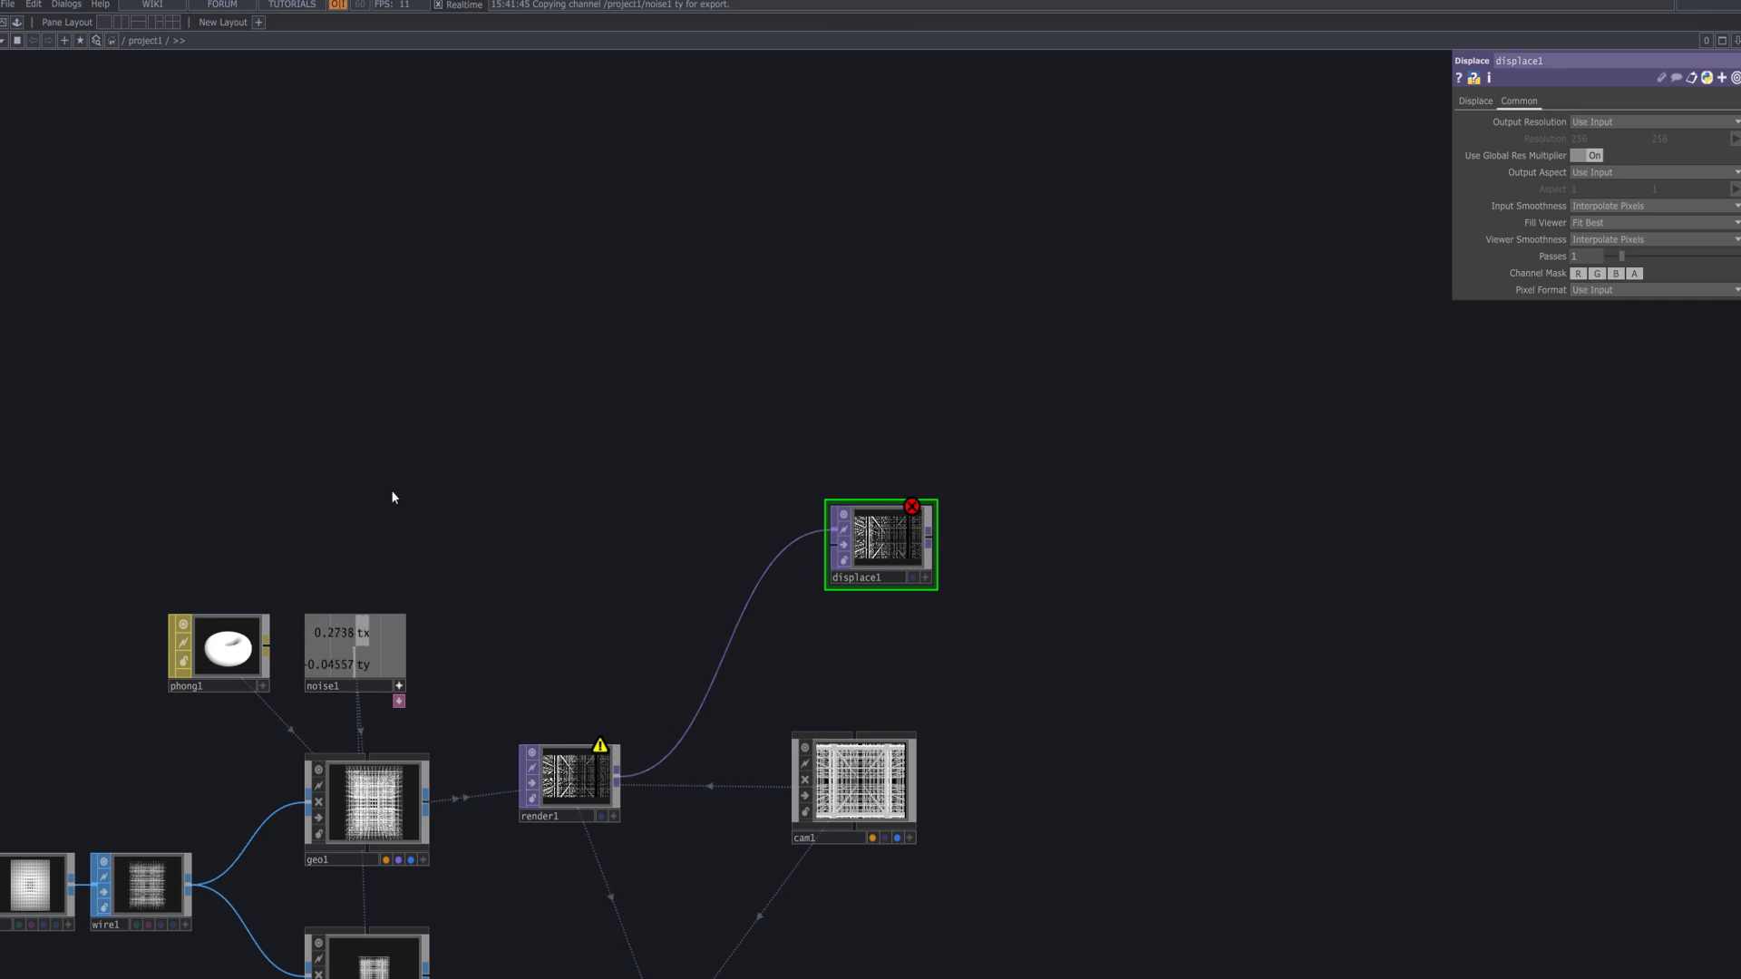
pyautogui.click(459, 403)
# Add a Monochrome TOP after moviefilein1 and set its Monochrome amount to about 0.4.
pyautogui.press('Tab')
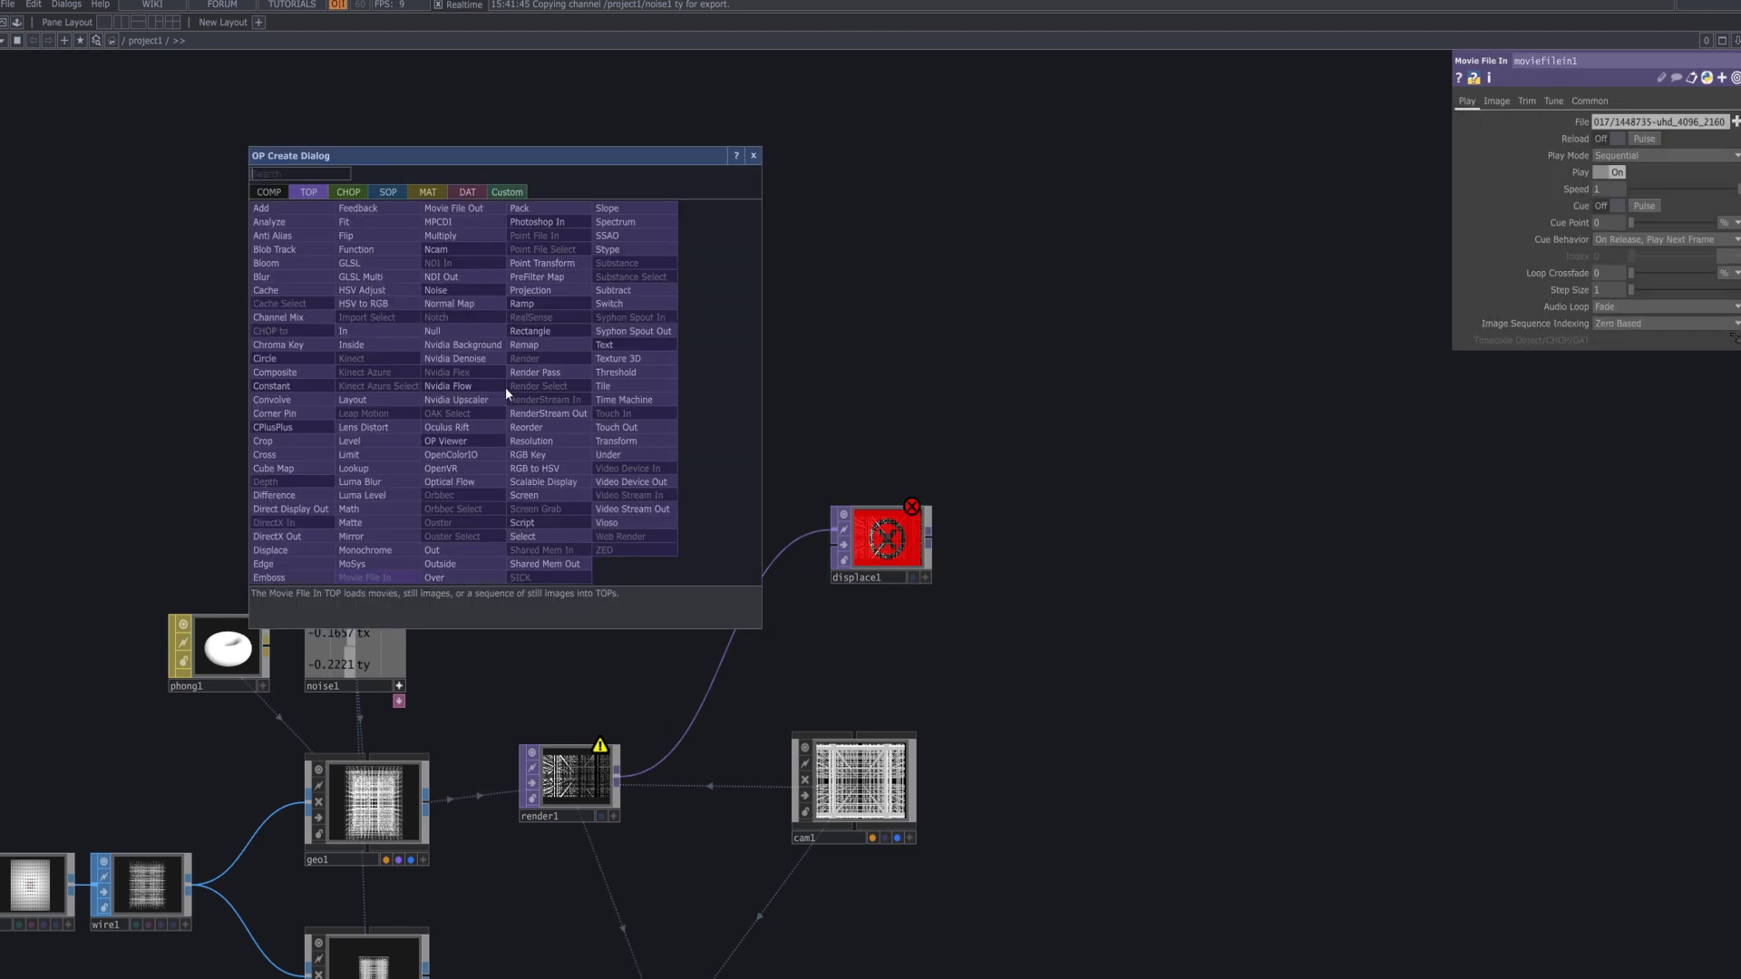
pyautogui.write('mo')
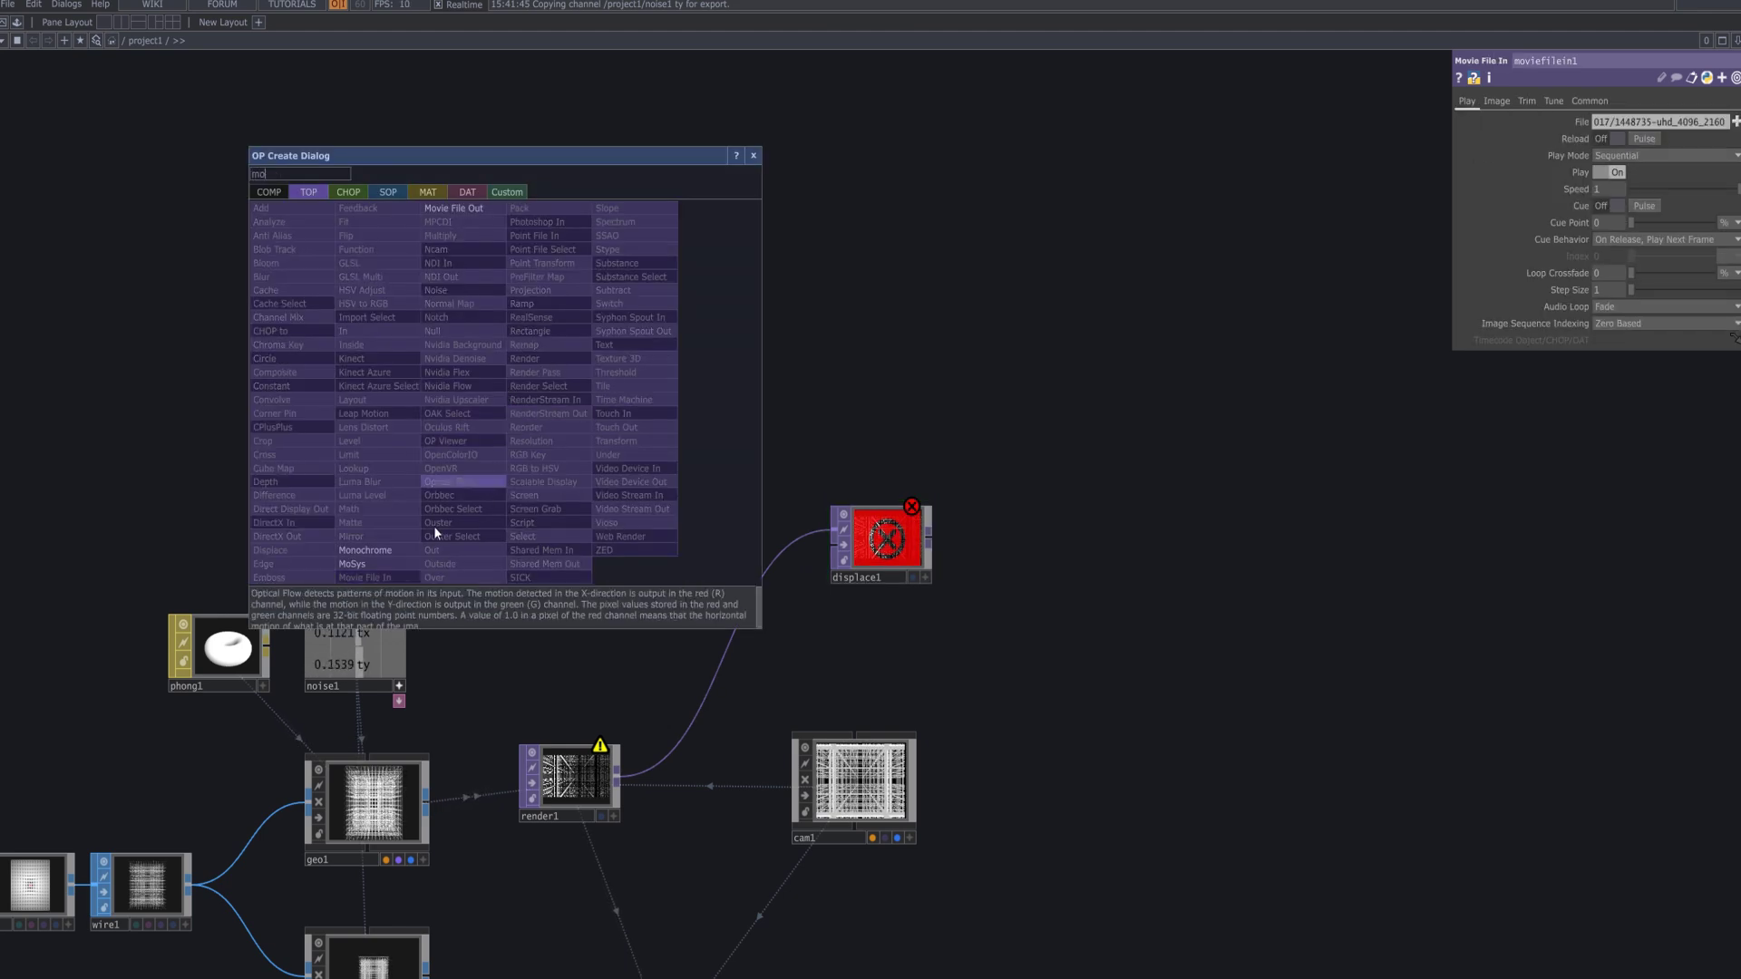
pyautogui.click(381, 551)
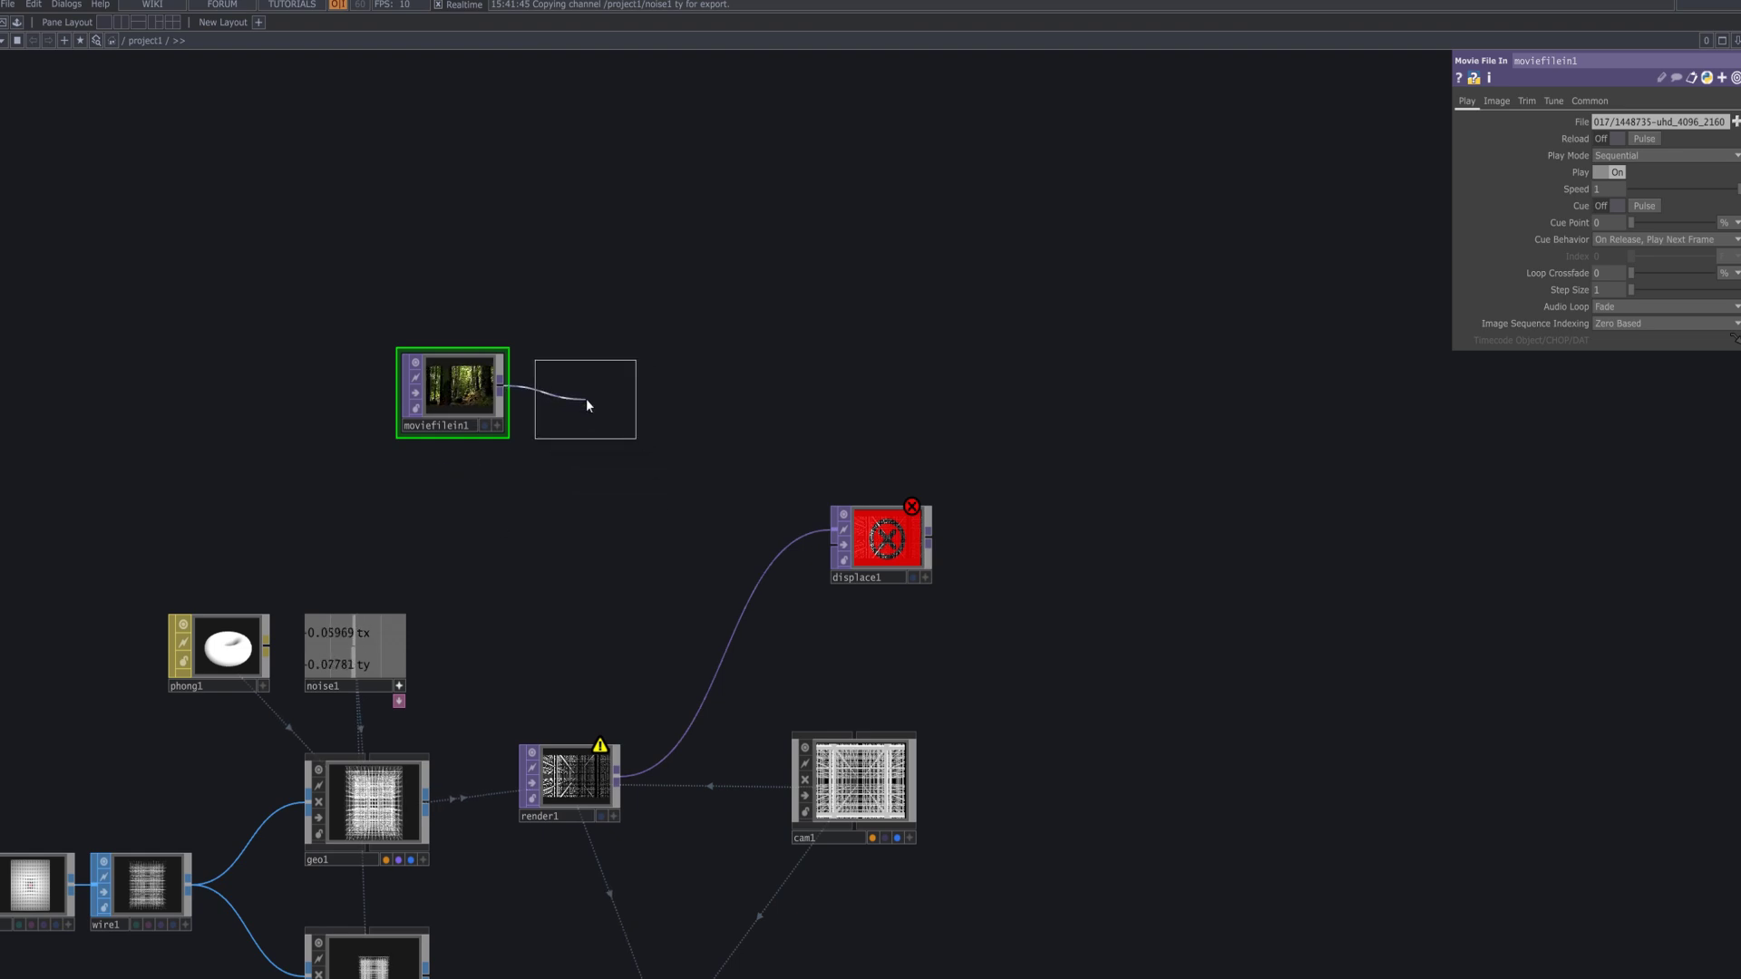
pyautogui.click(585, 399)
pyautogui.click(1676, 122)
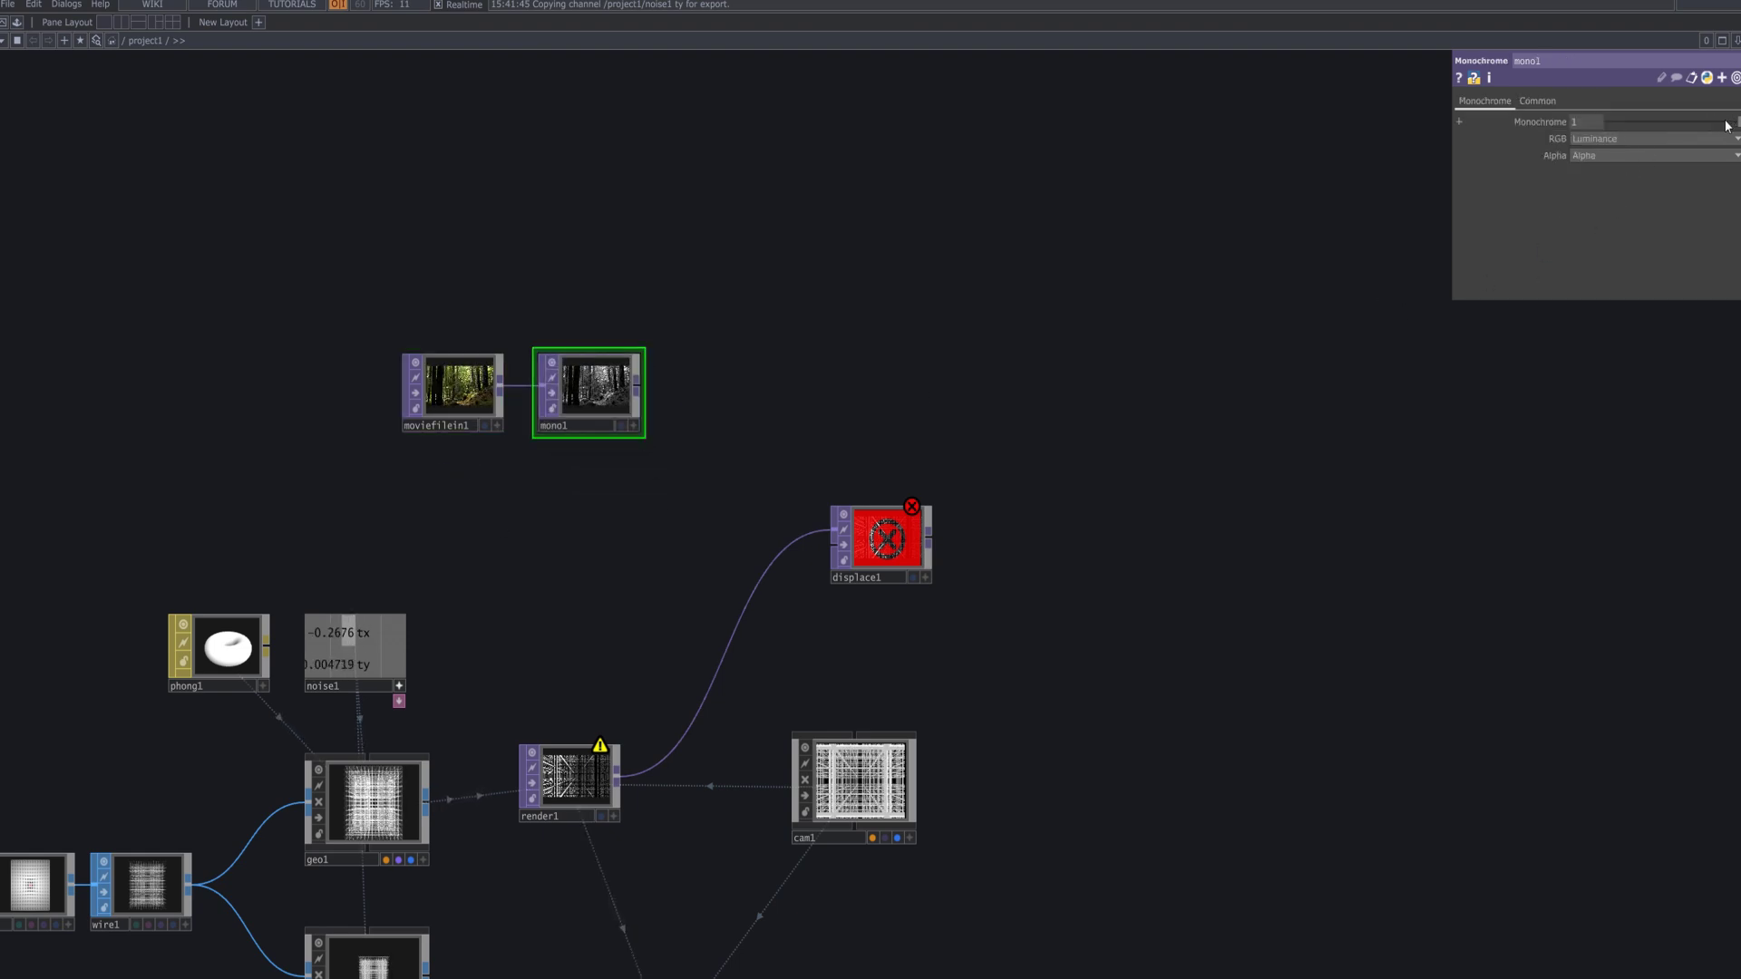
pyautogui.moveTo(1676, 121); pyautogui.dragTo(1655, 121)
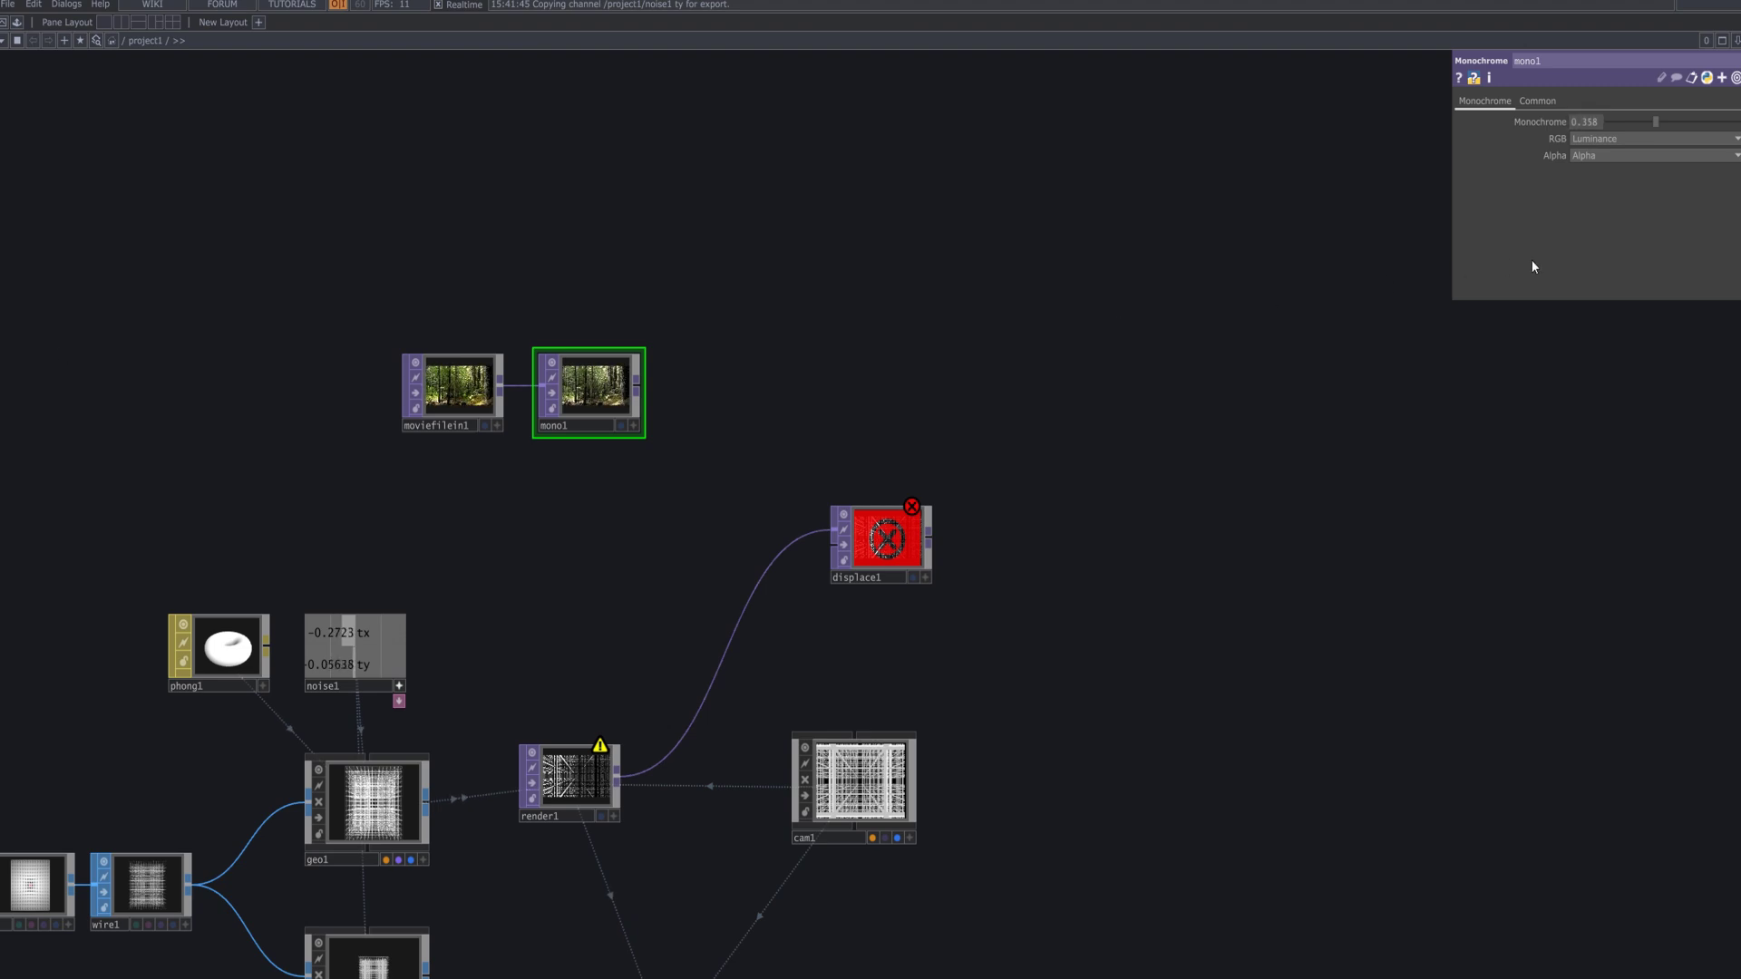
pyautogui.click(1659, 121)
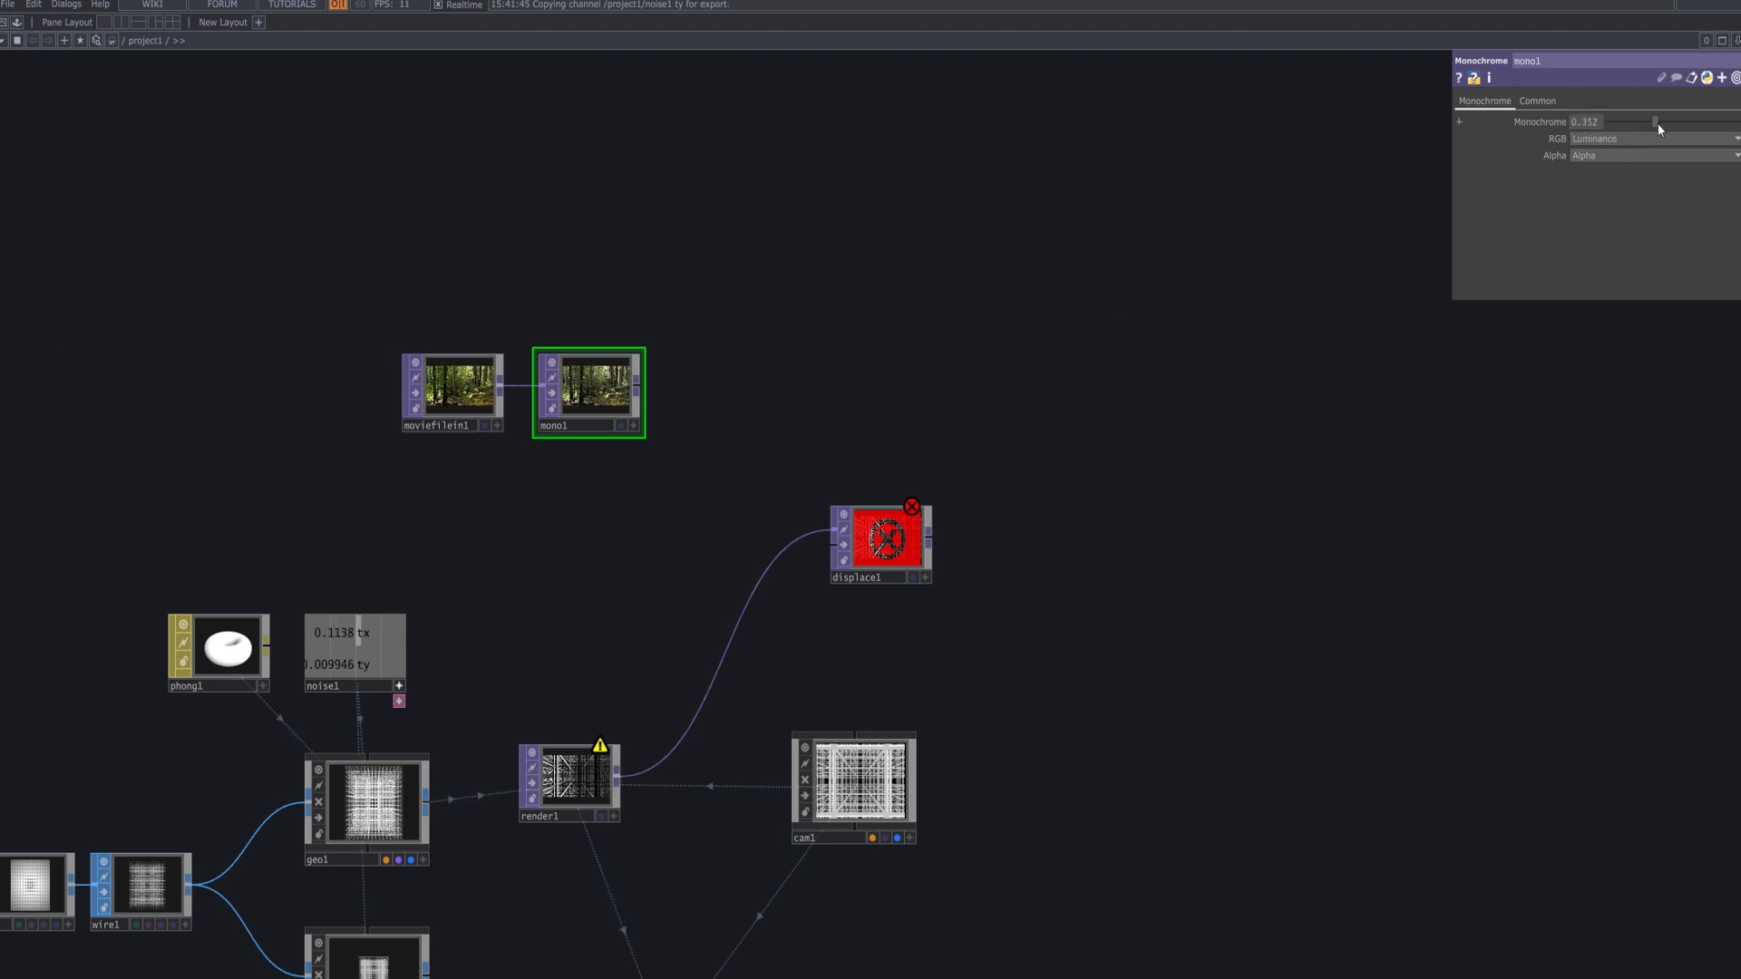
pyautogui.click(1663, 129)
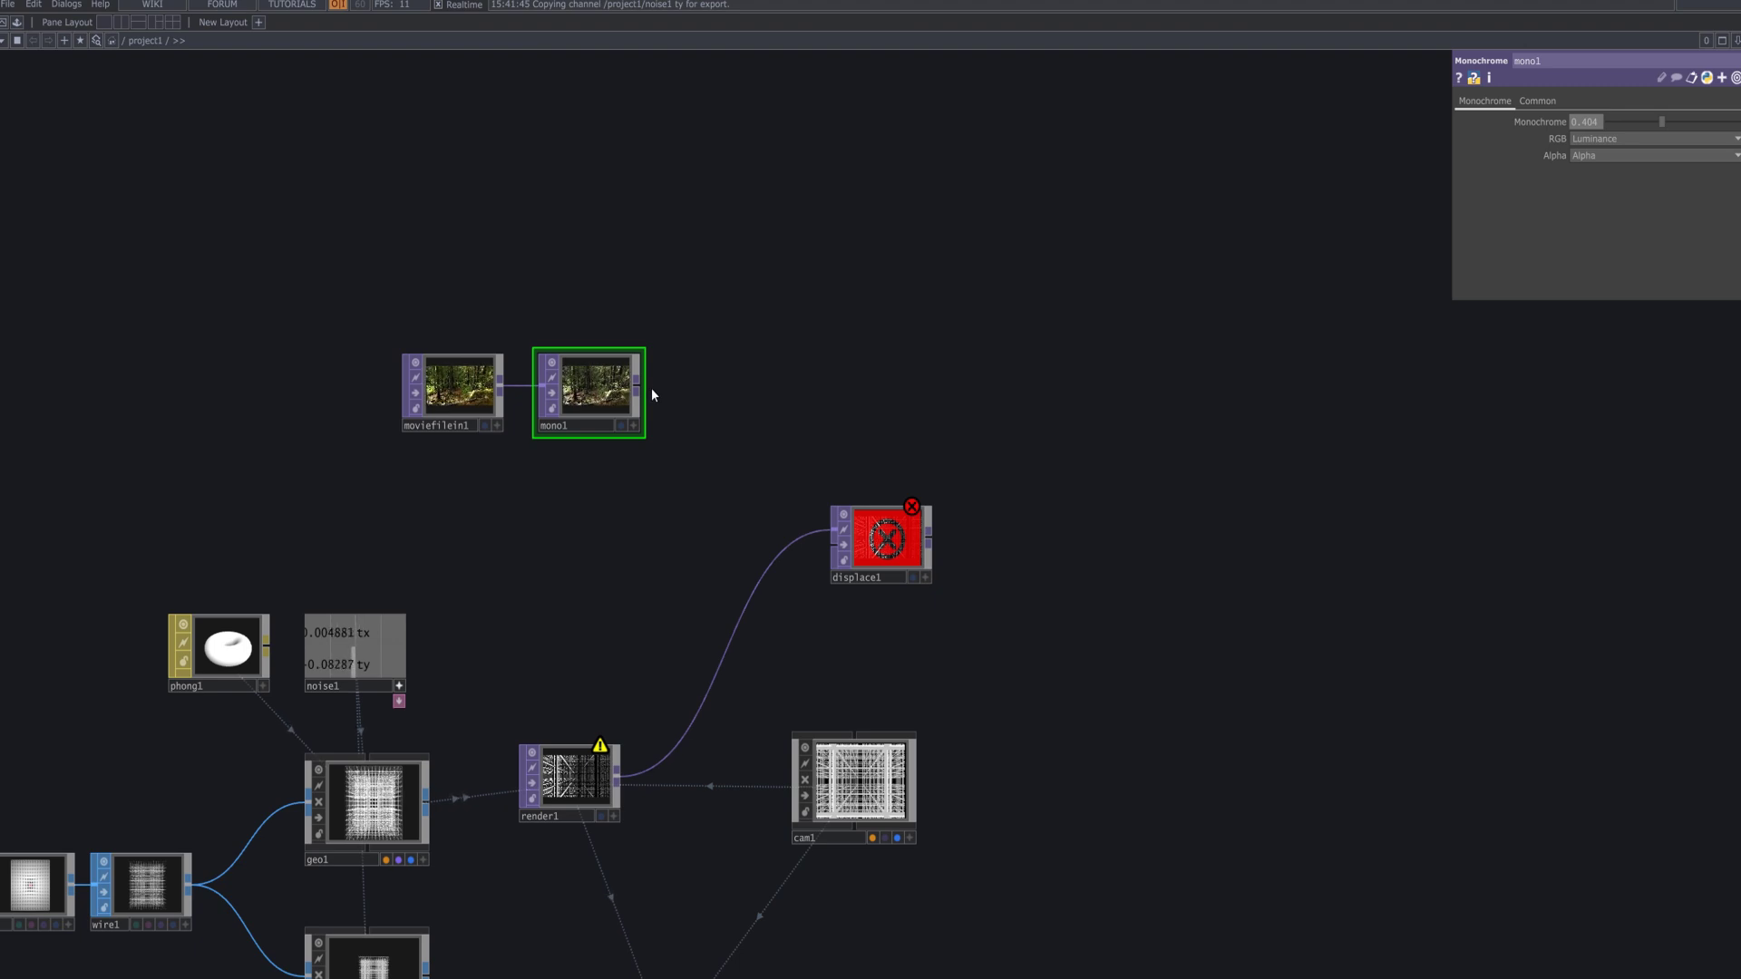
# Add an In TOP, in1, after mono1.
pyautogui.press('Tab')
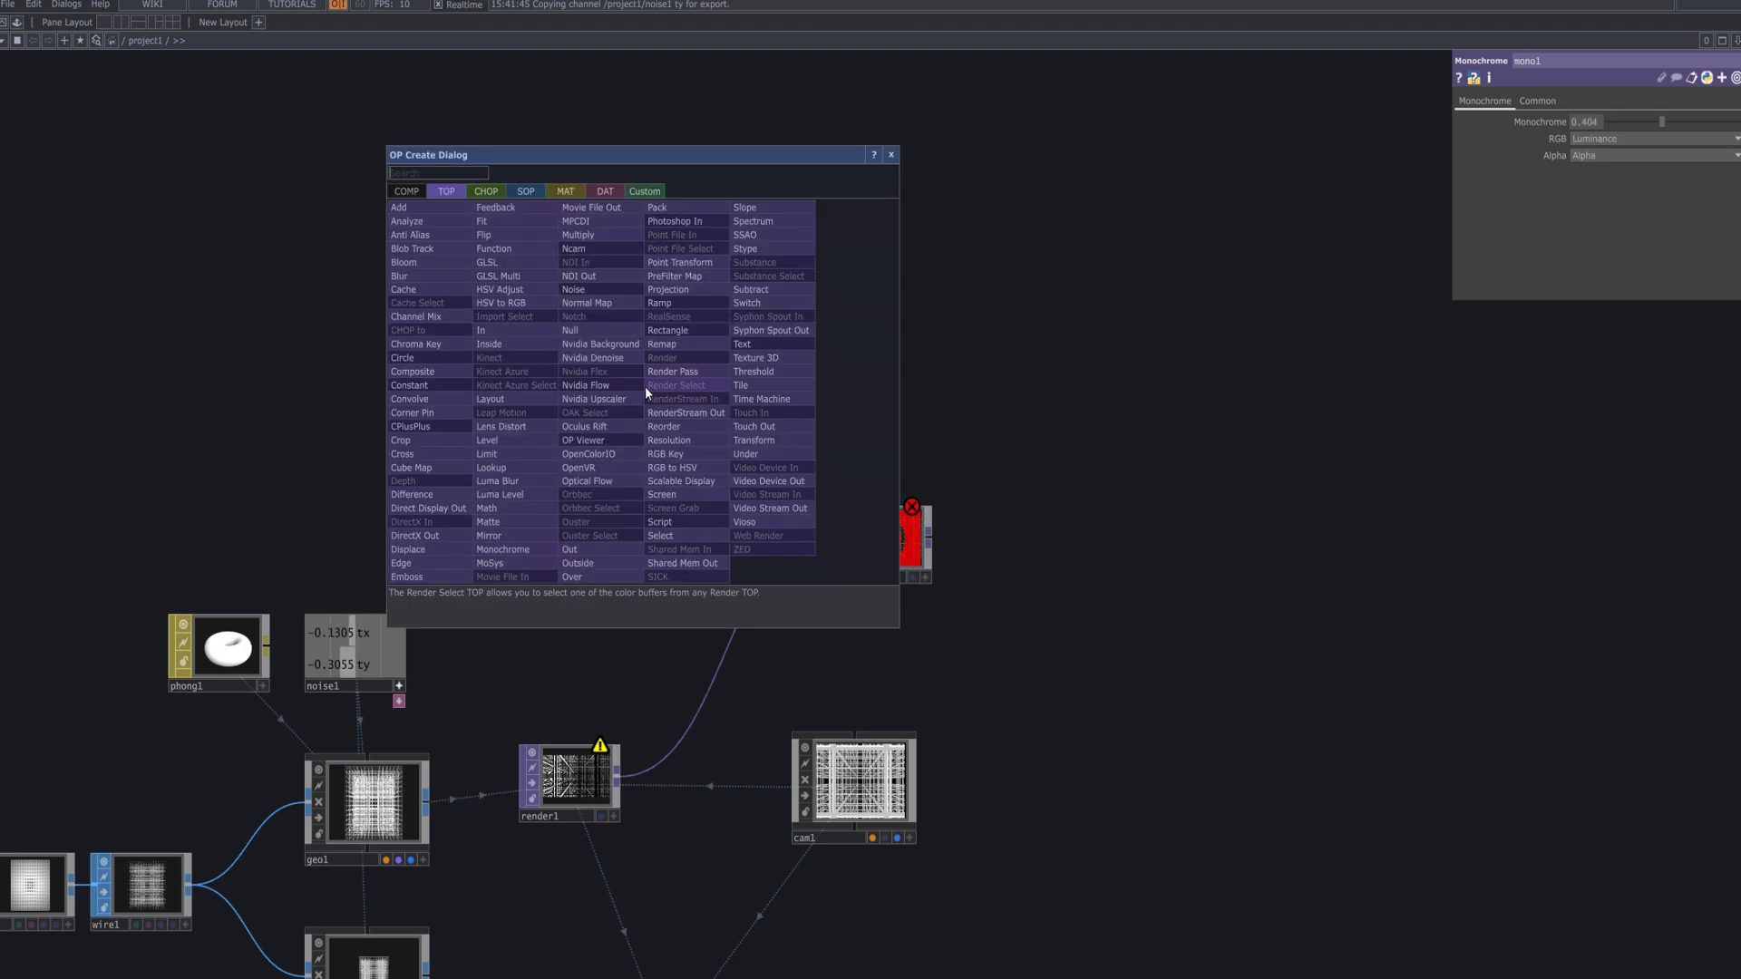
pyautogui.write('in')
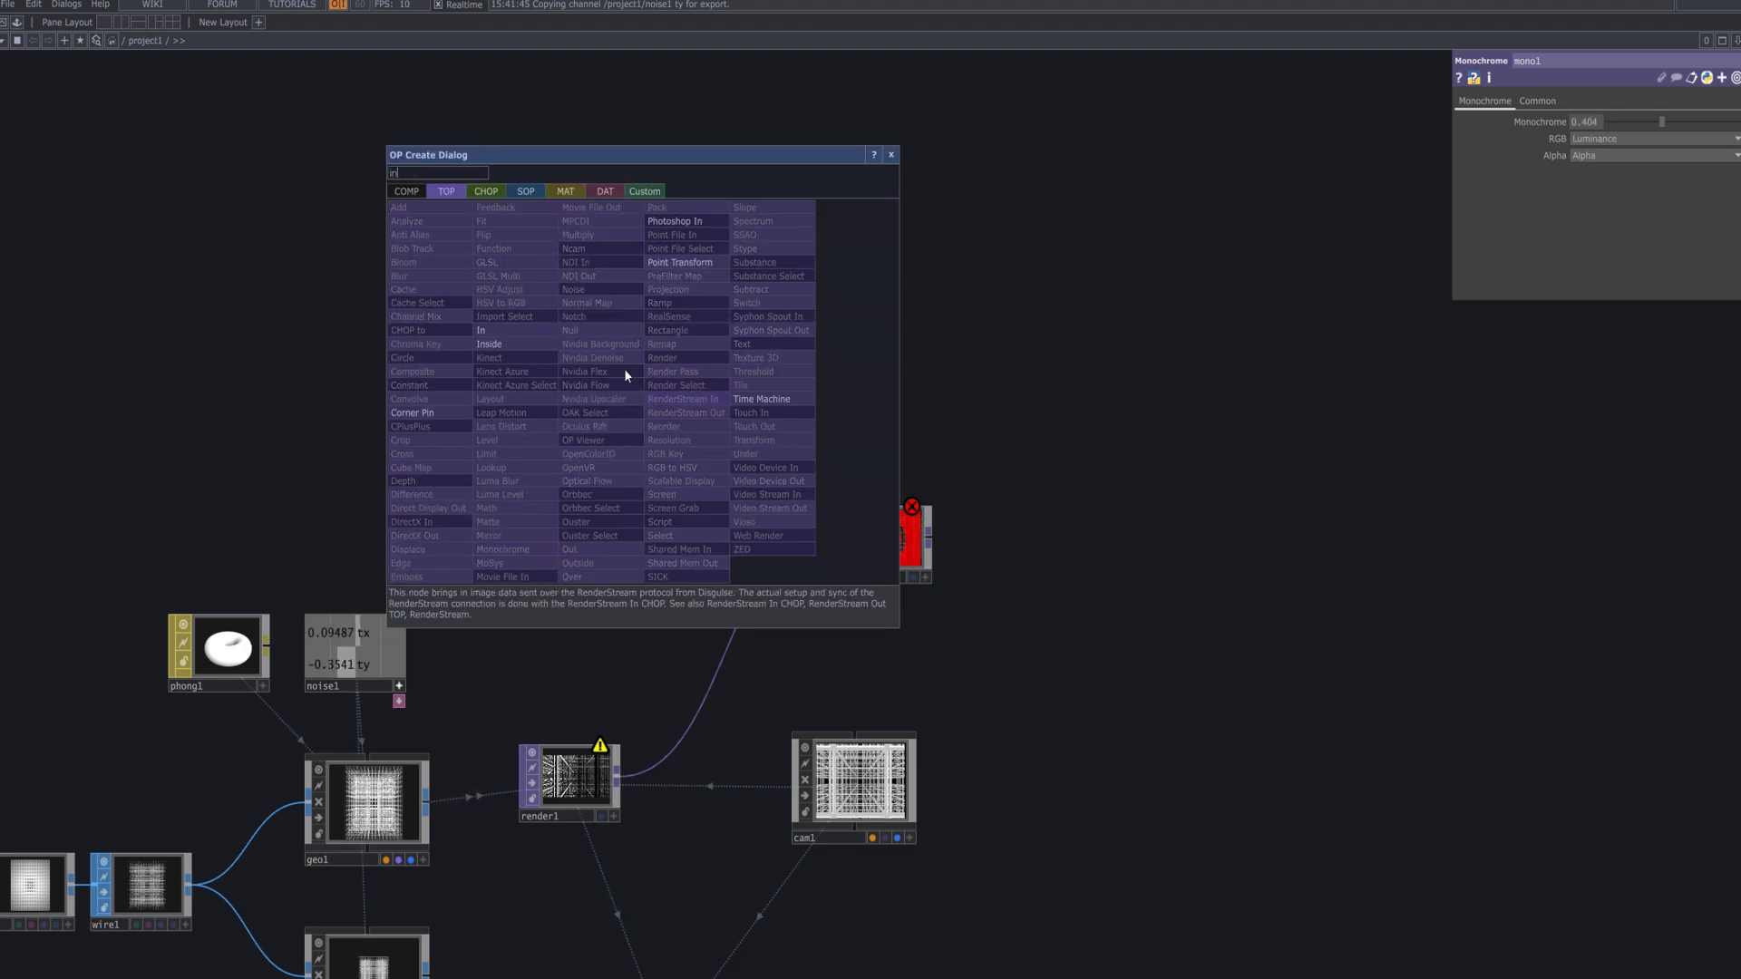
pyautogui.click(521, 338)
pyautogui.click(727, 396)
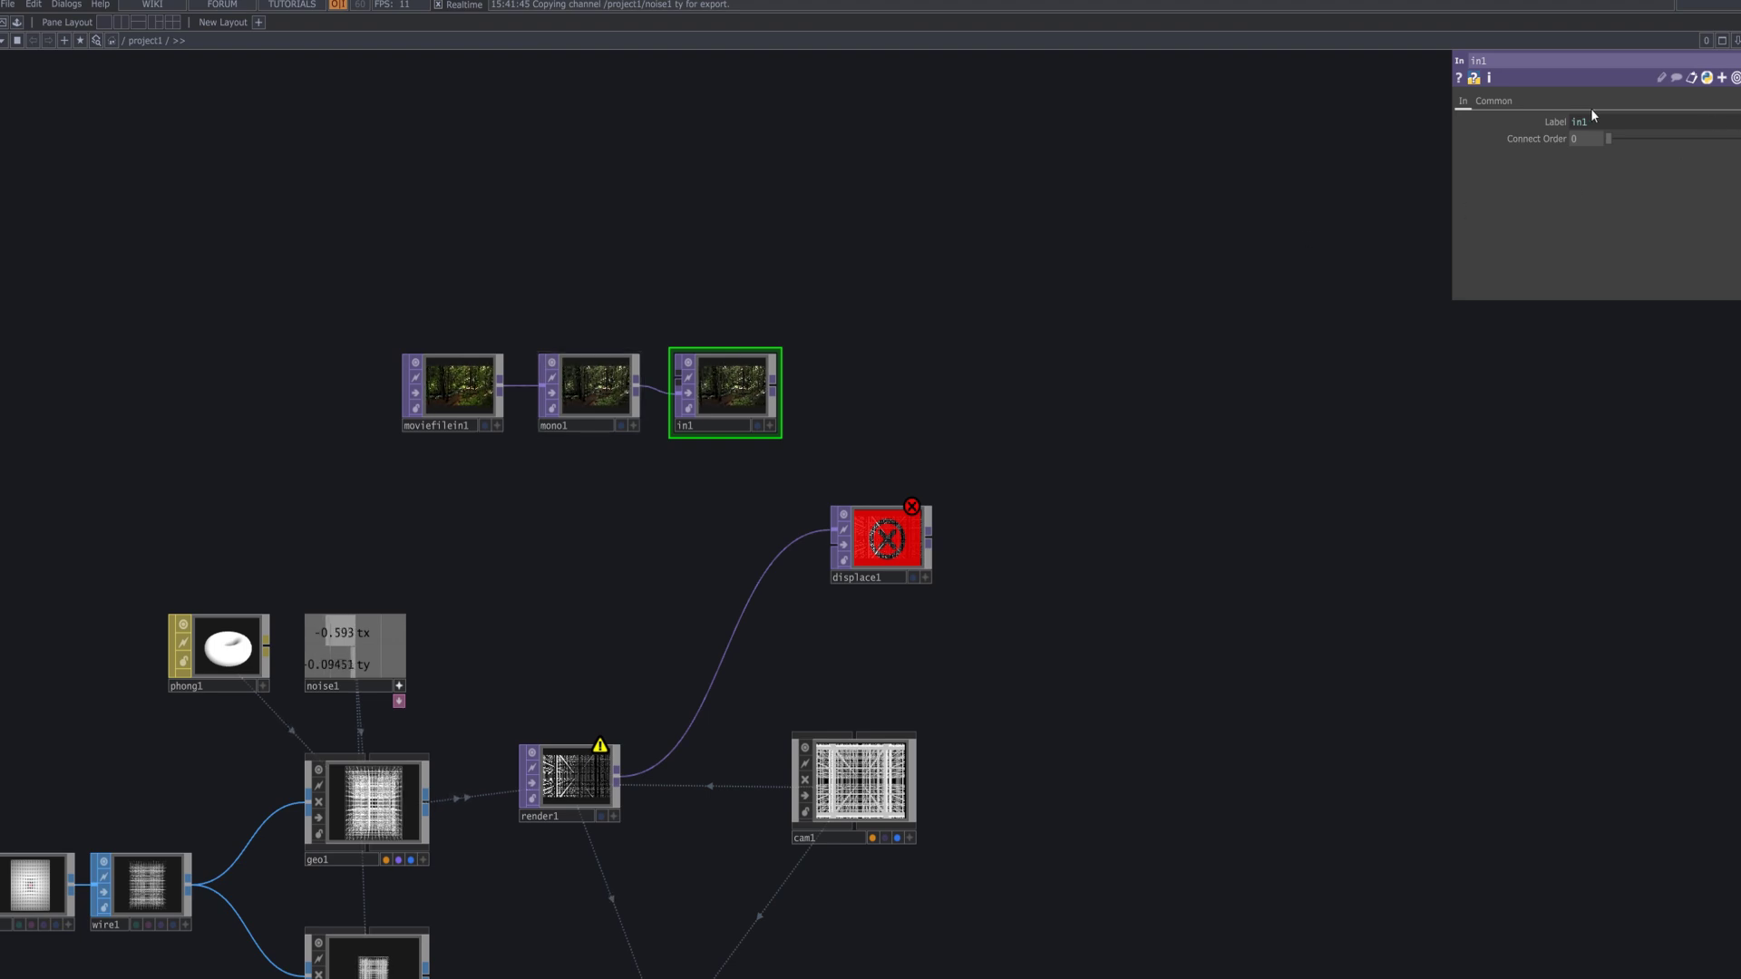
pyautogui.click(1479, 102)
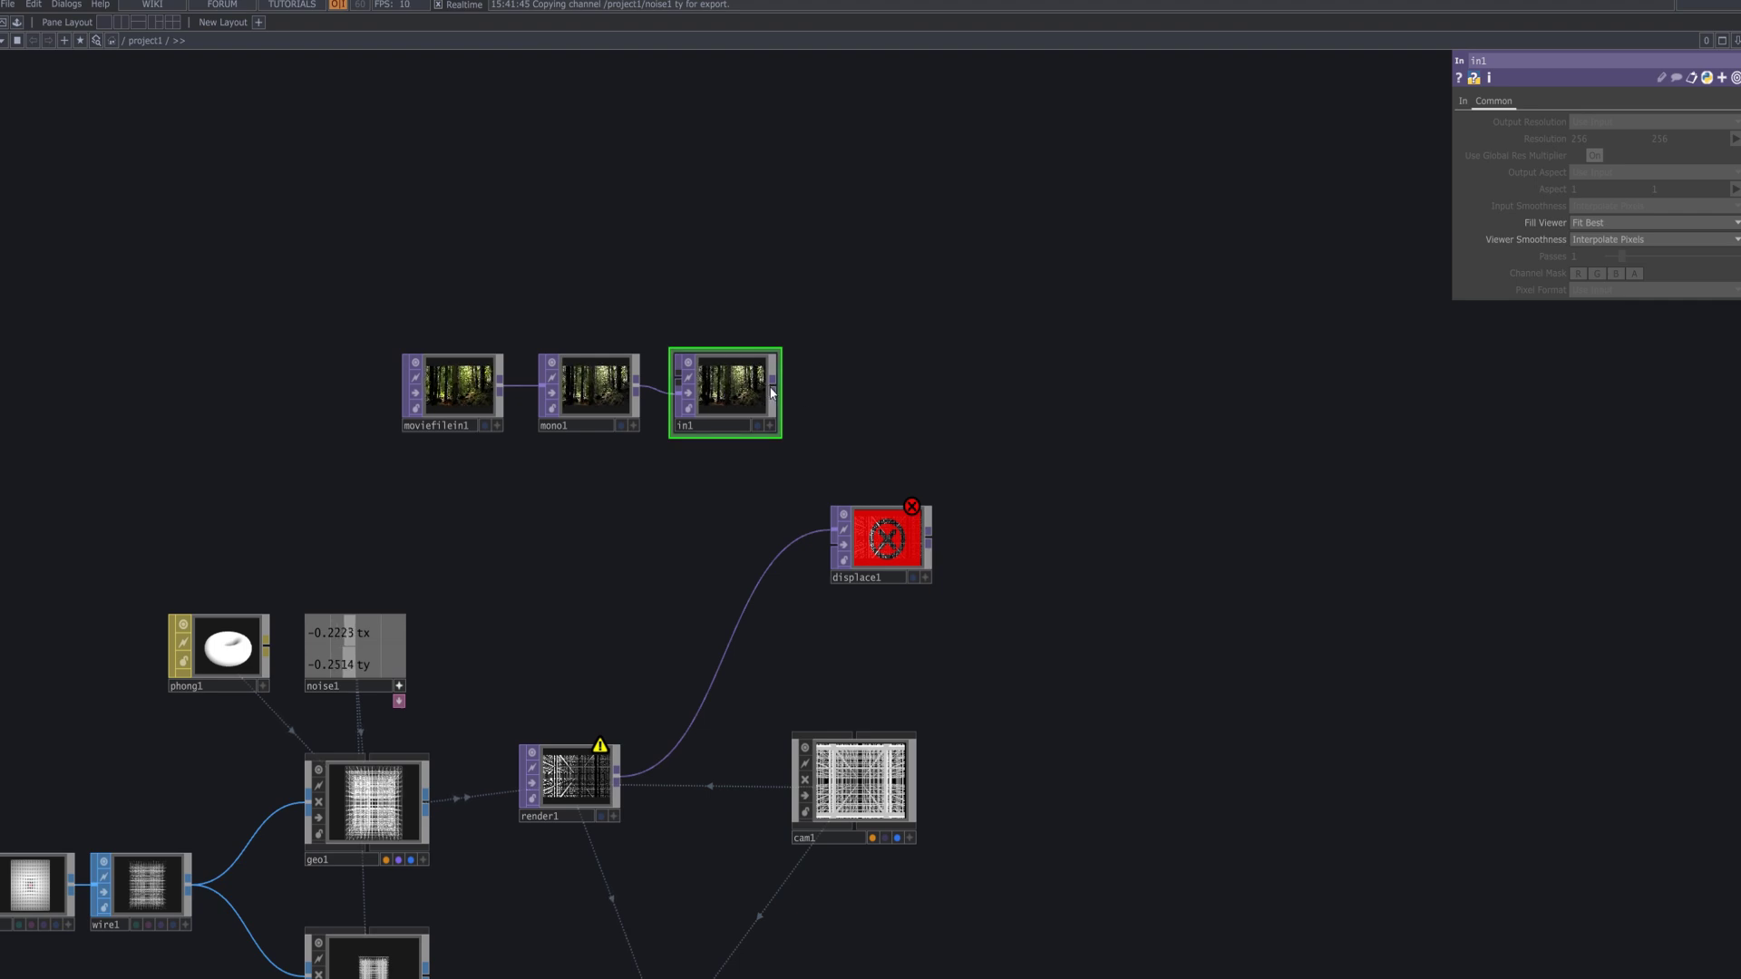
# Wire in1 into displace1's first input and render1 into its second input.
pyautogui.moveTo(775, 395); pyautogui.dragTo(827, 547)
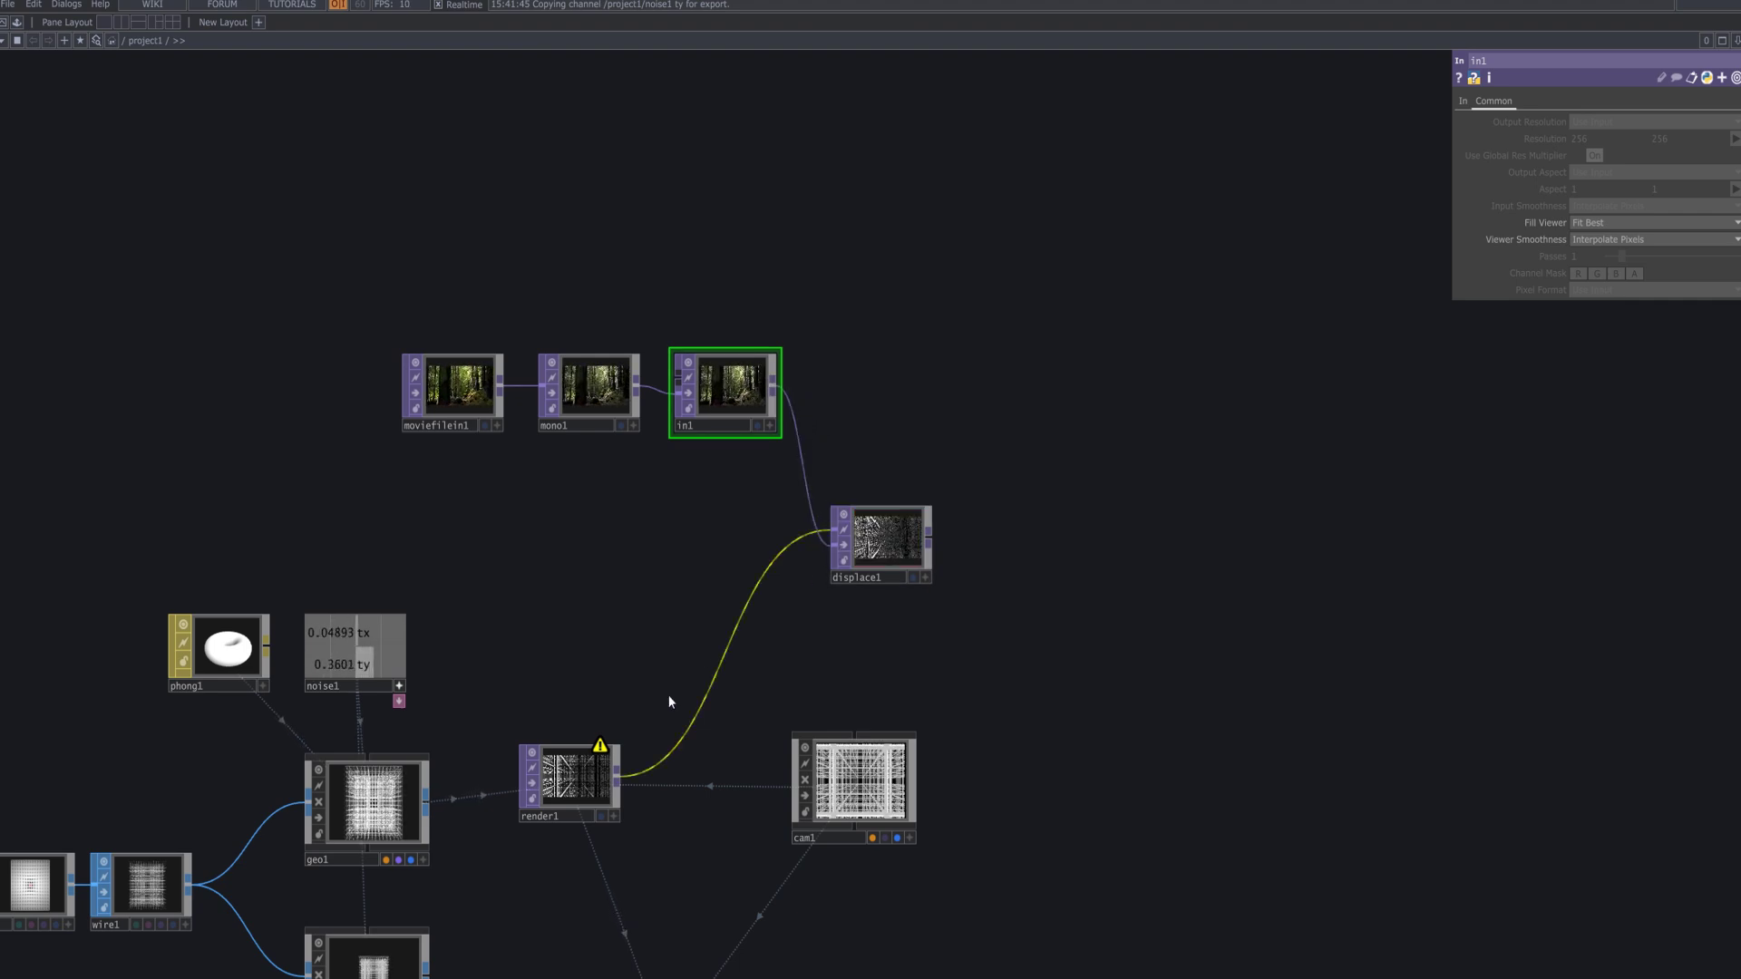
pyautogui.moveTo(634, 770); pyautogui.dragTo(829, 548)
pyautogui.moveTo(776, 392); pyautogui.dragTo(832, 531)
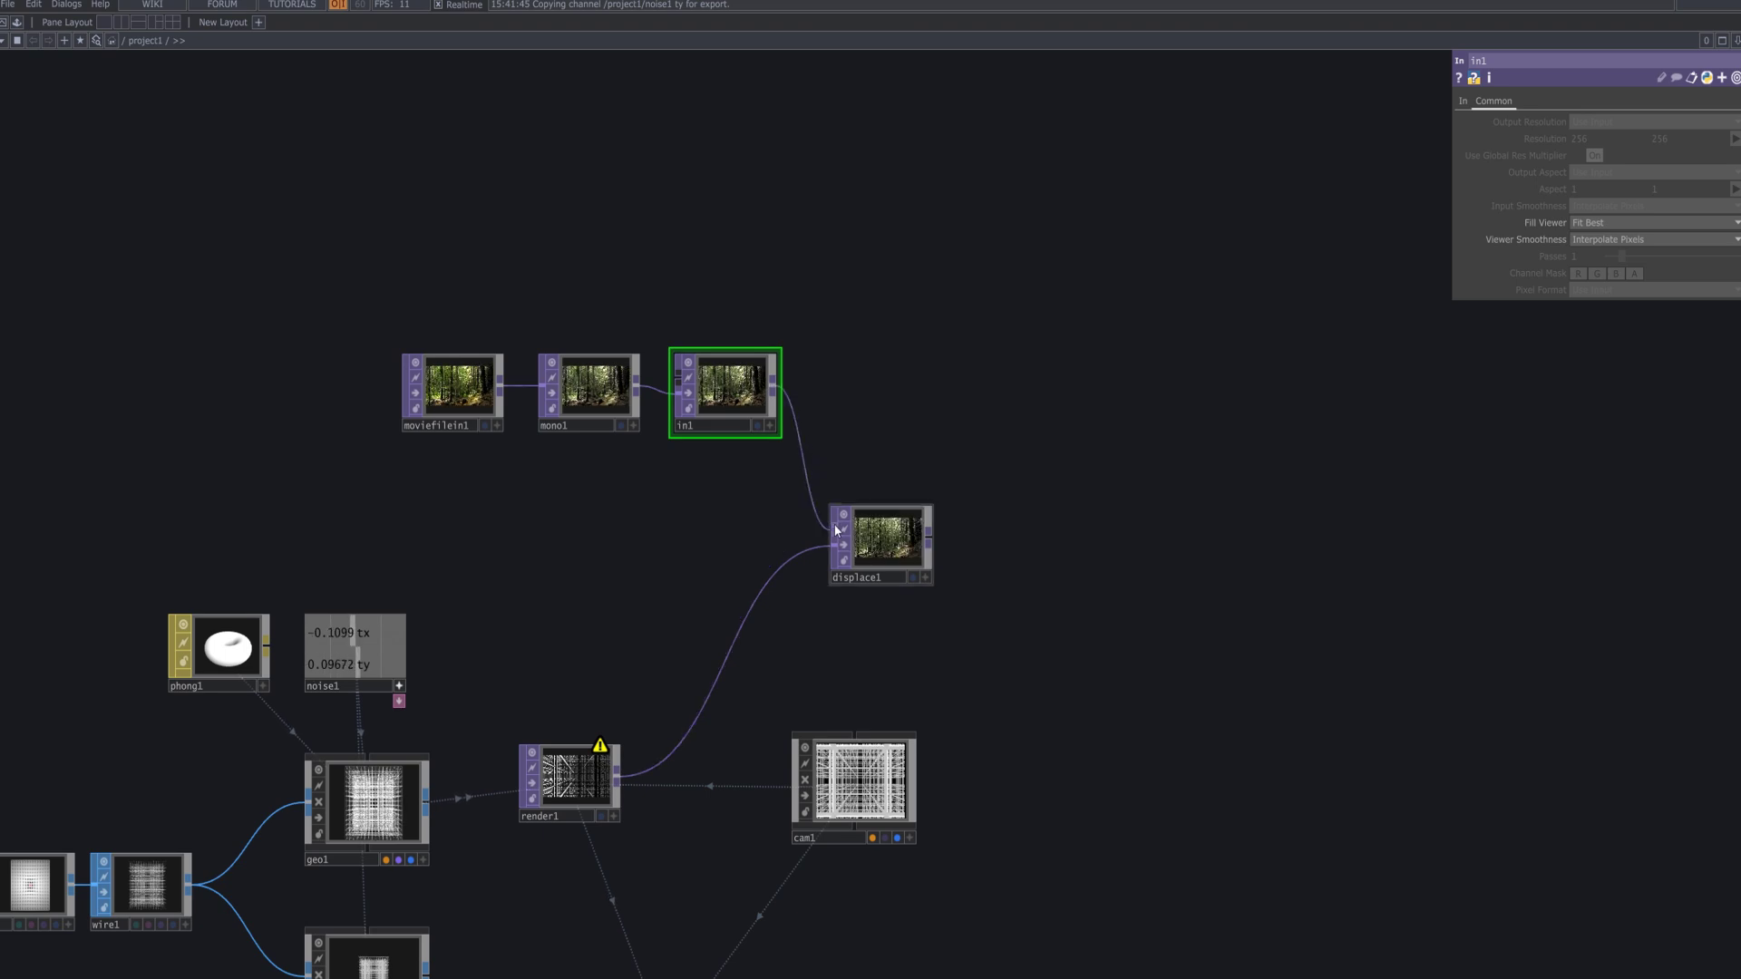
pyautogui.scroll(10, 944, 547)
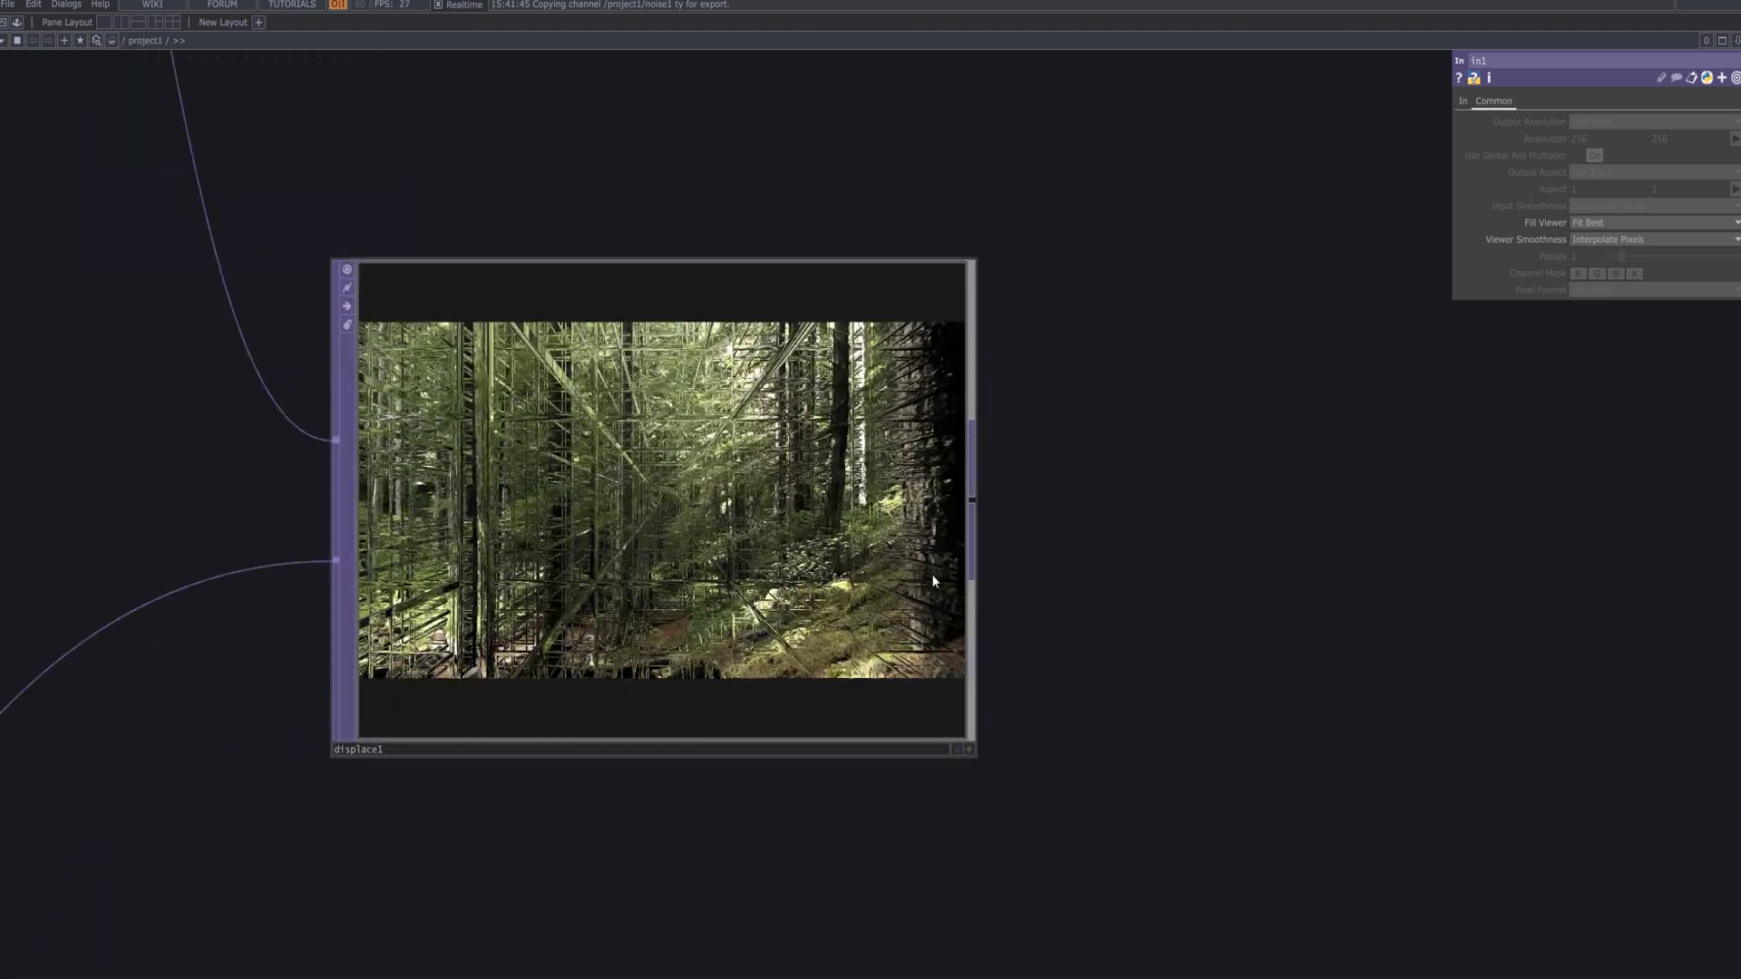
pyautogui.scroll(10, 934, 581)
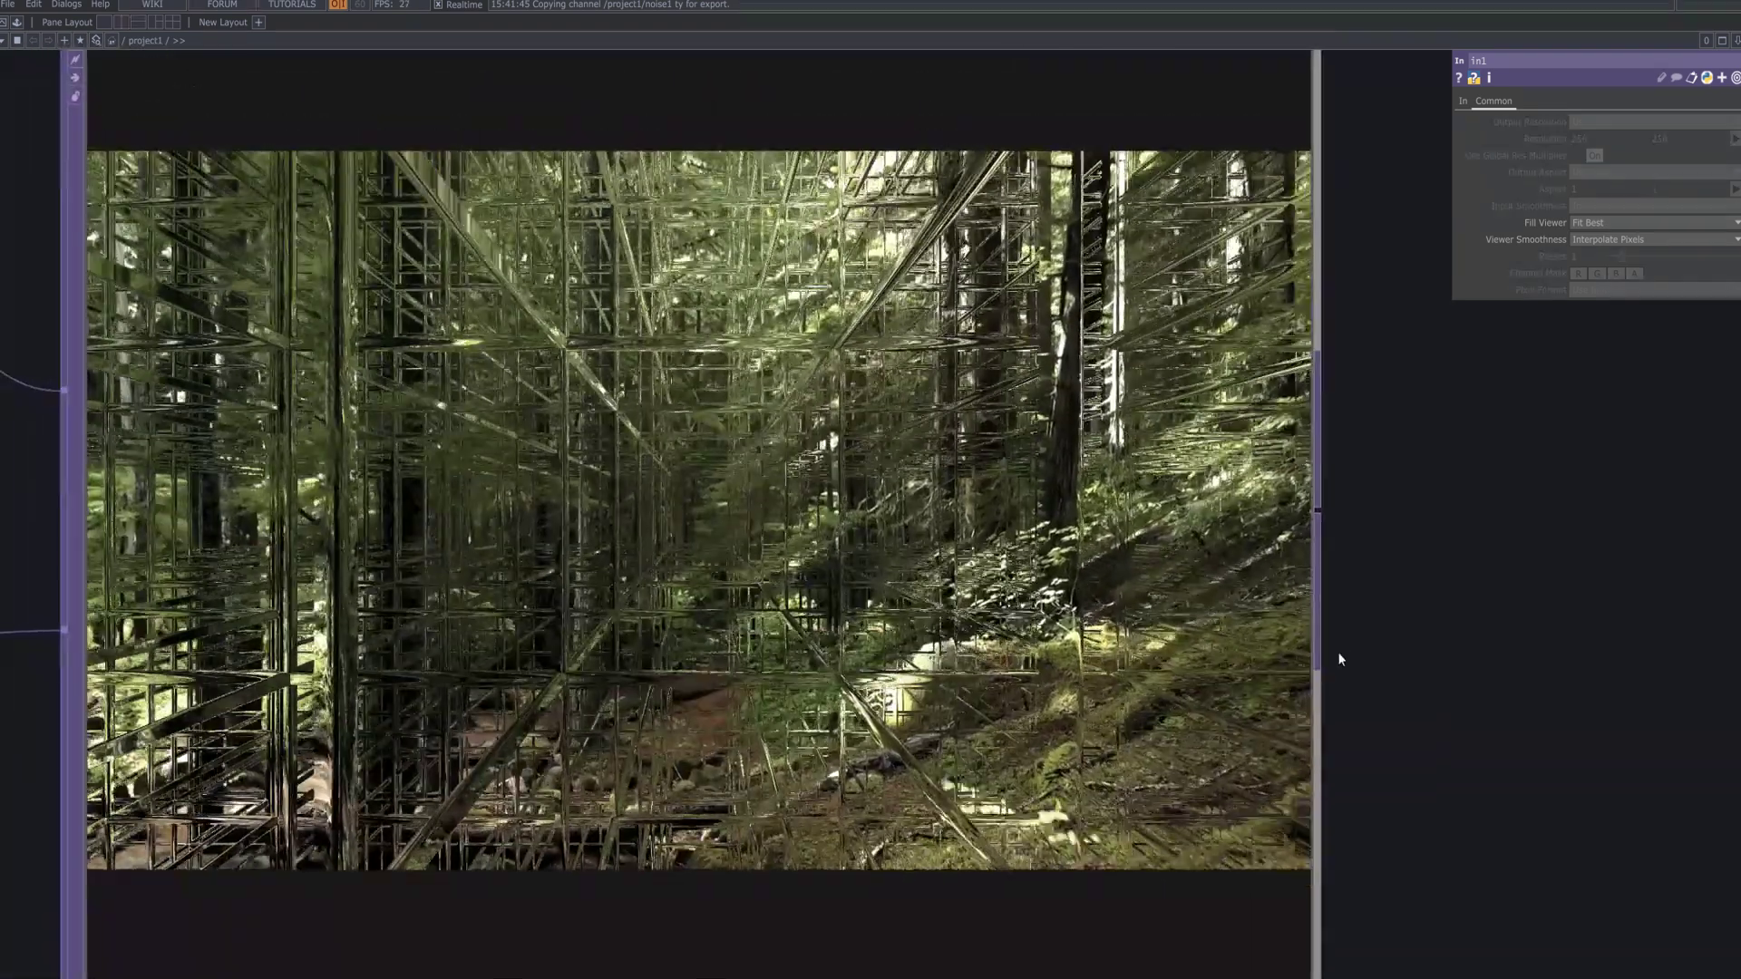
pyautogui.scroll(-2, 1339, 653)
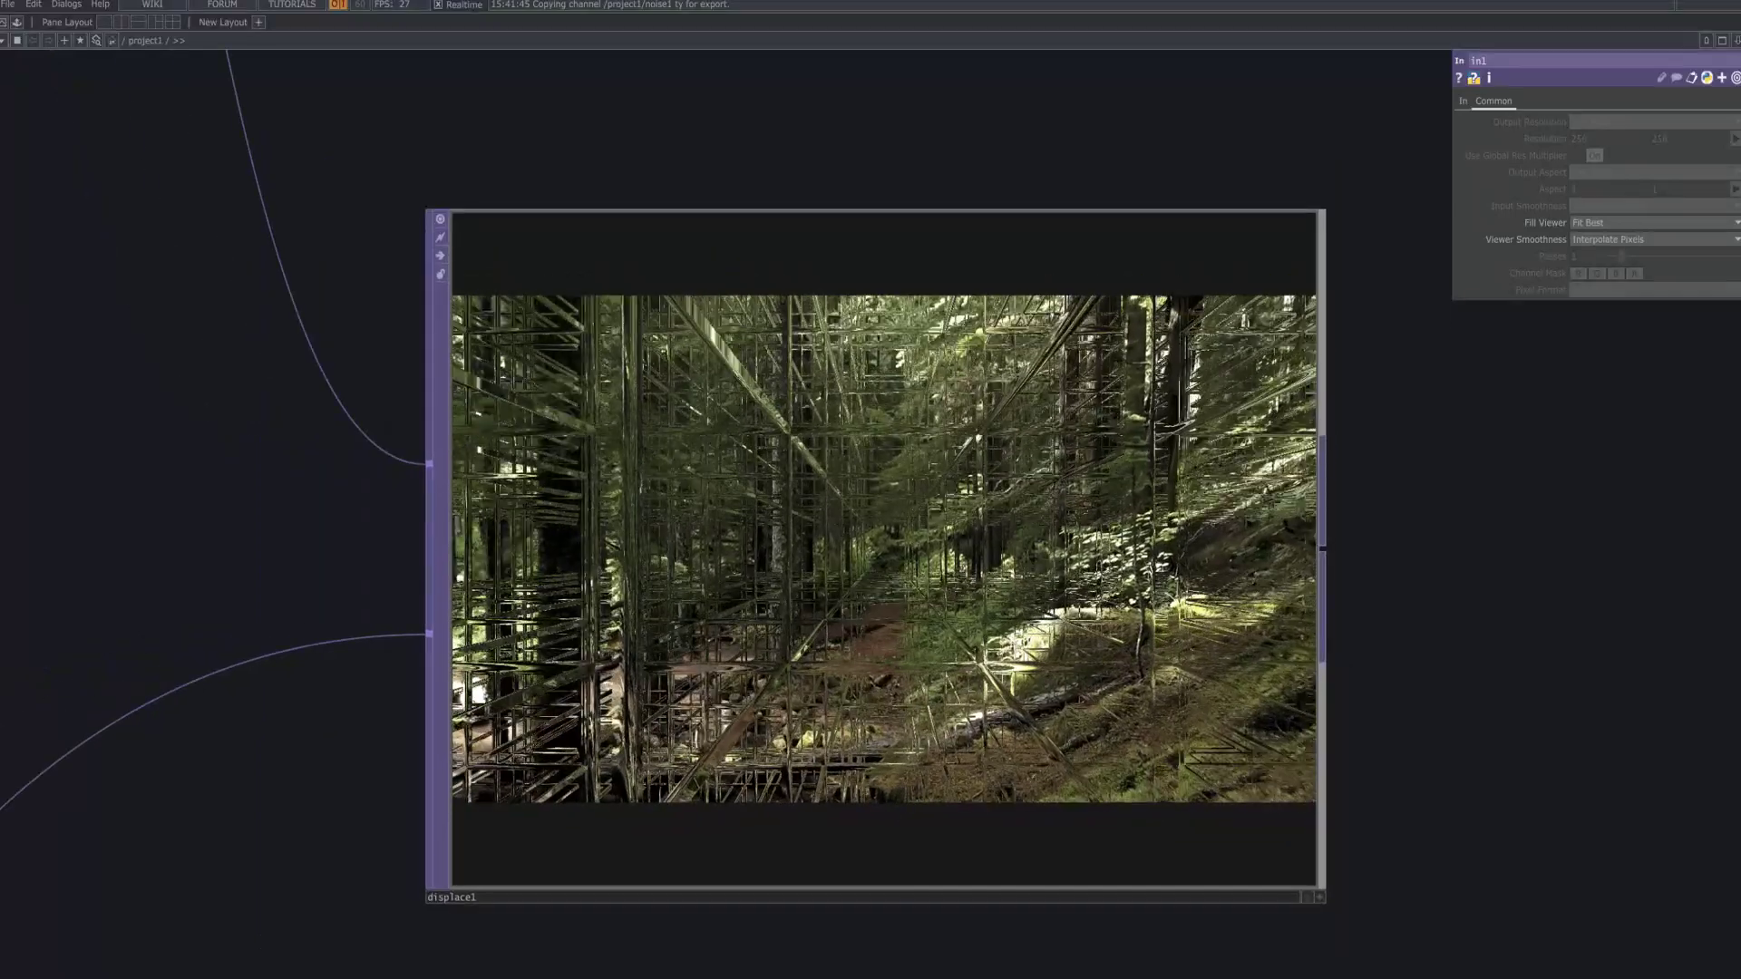
pyautogui.scroll(-3, 1223, 660)
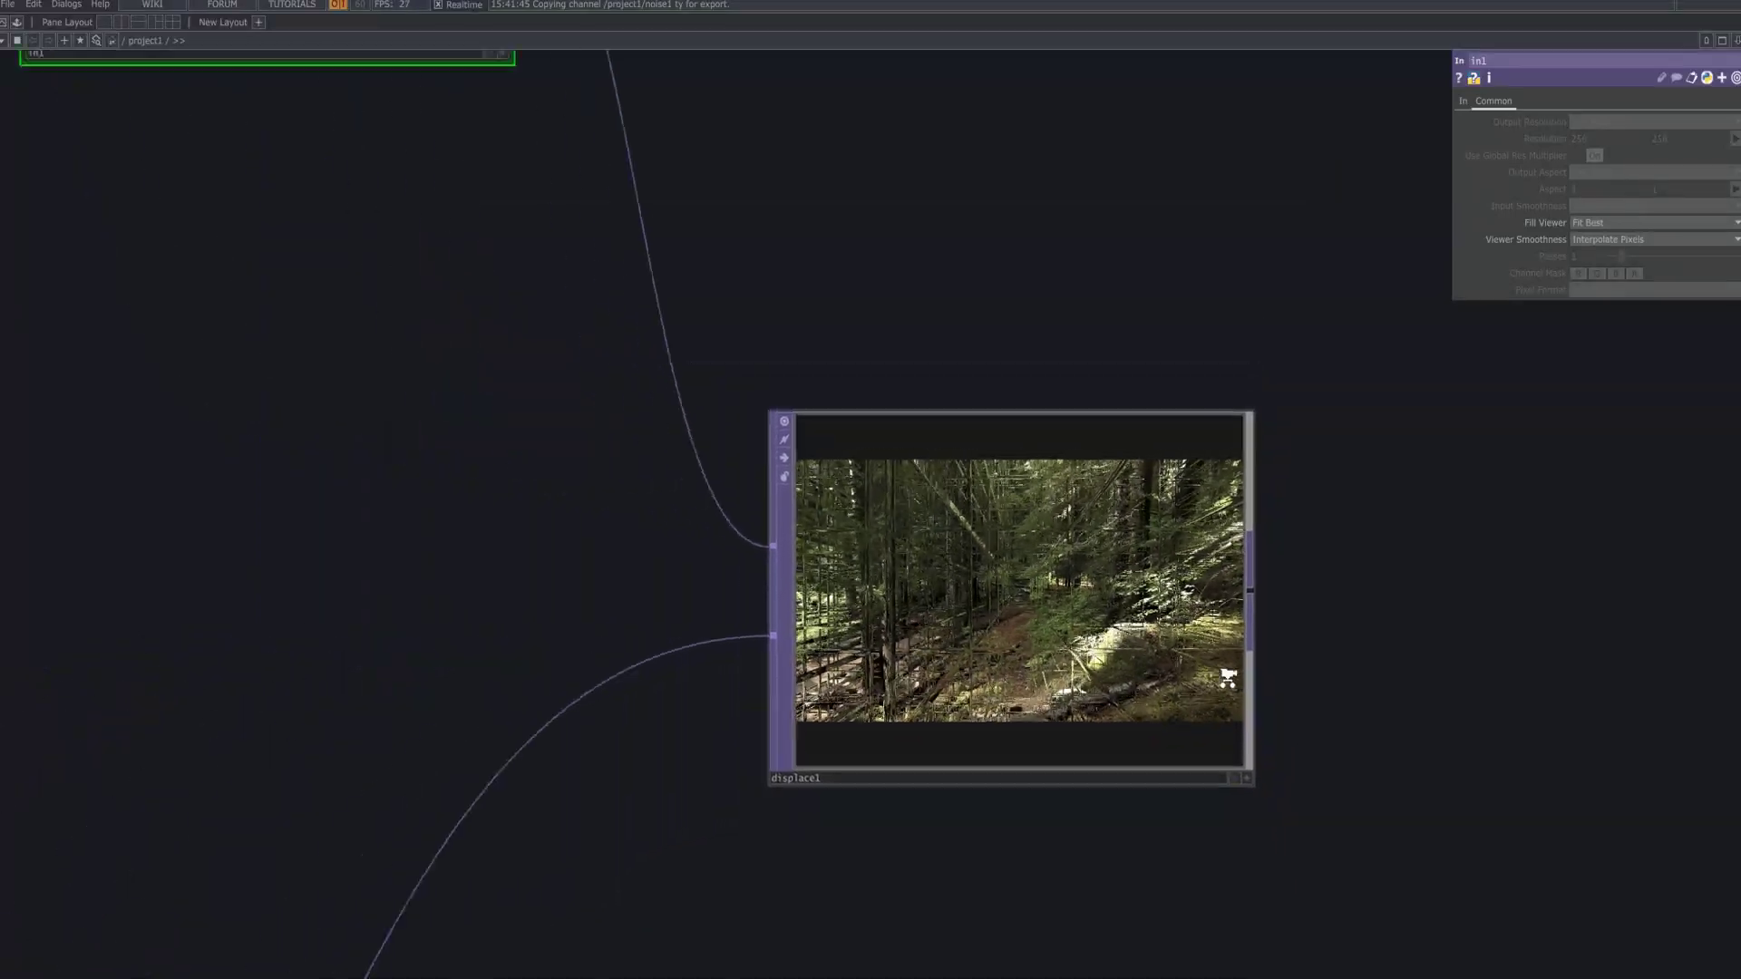
pyautogui.moveTo(431, 651); pyautogui.dragTo(172, 420)
pyautogui.scroll(-3, 172, 420)
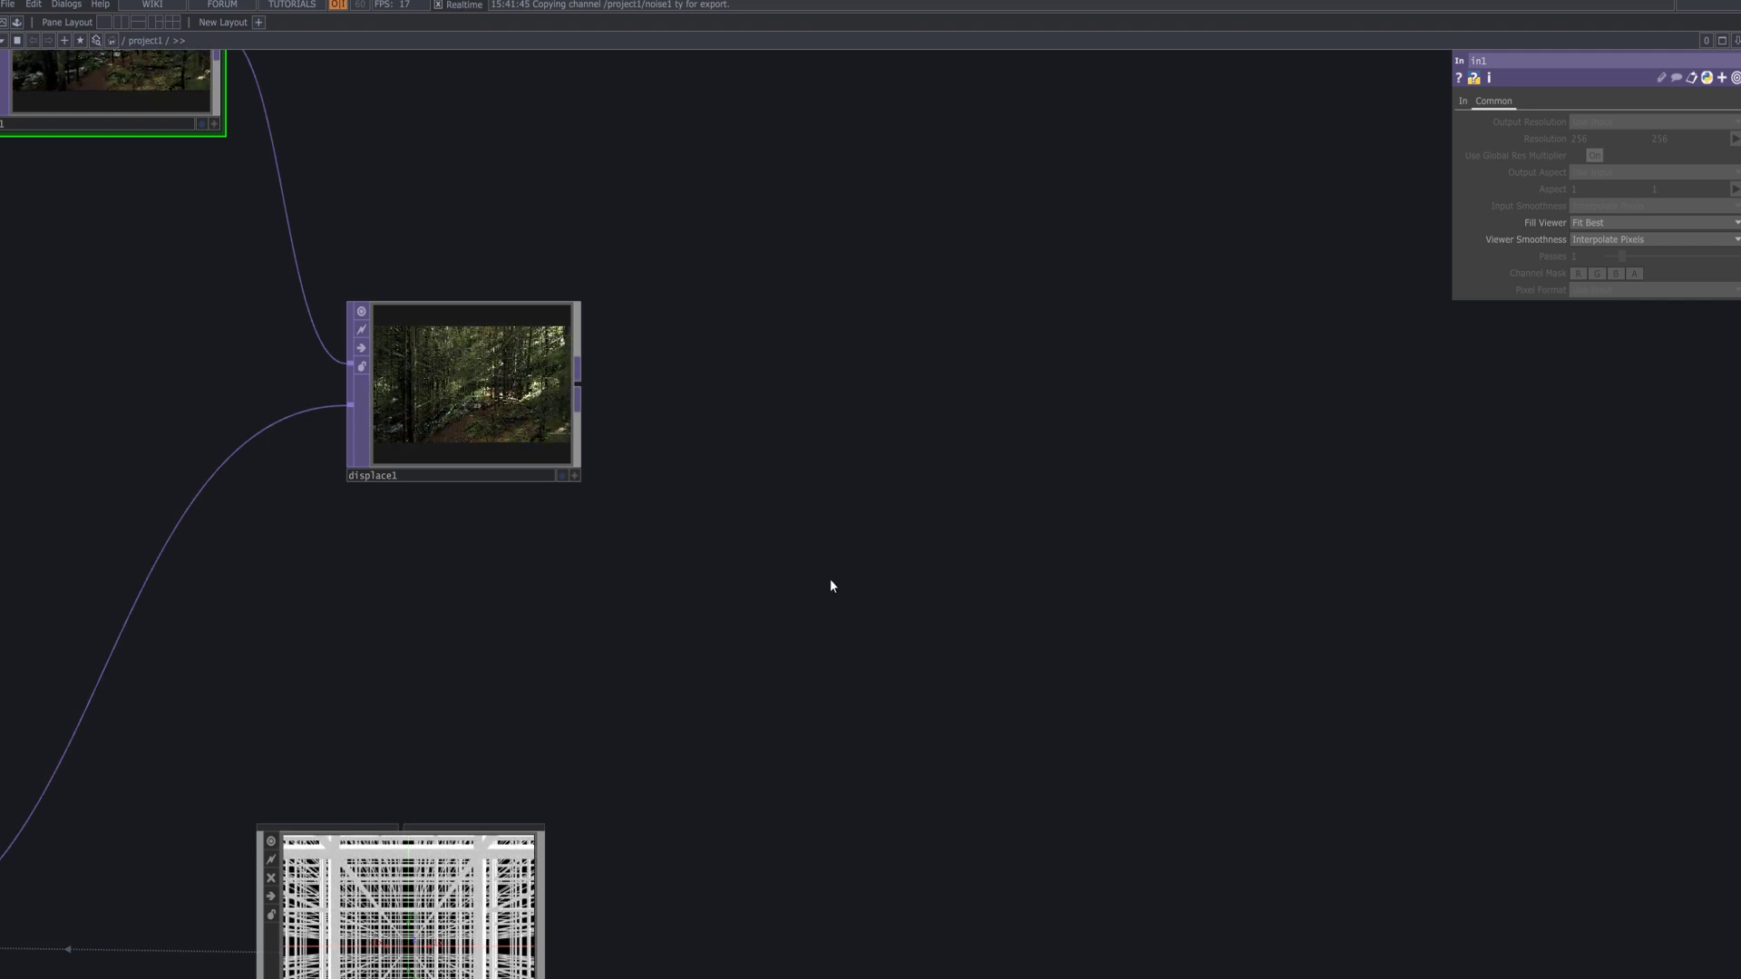
pyautogui.scroll(-5, 943, 586)
# Add a Multiply TOP, multiply1, after displace1.
pyautogui.scroll(-1, 754, 449)
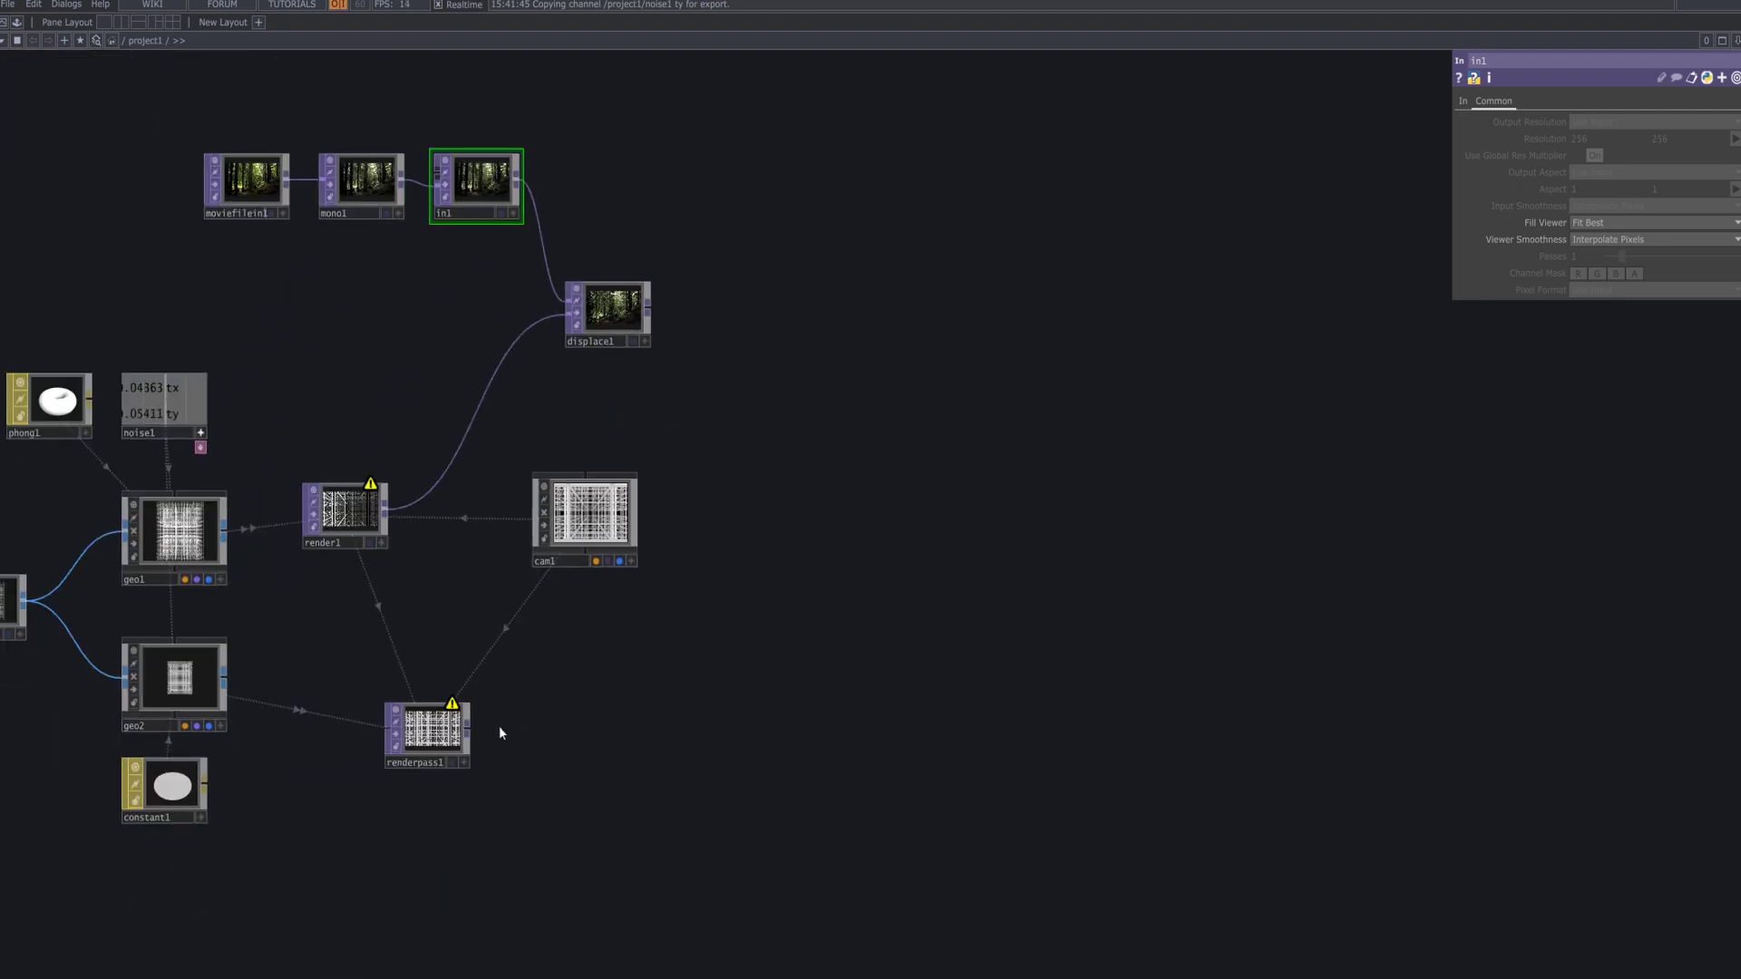
pyautogui.press('Tab')
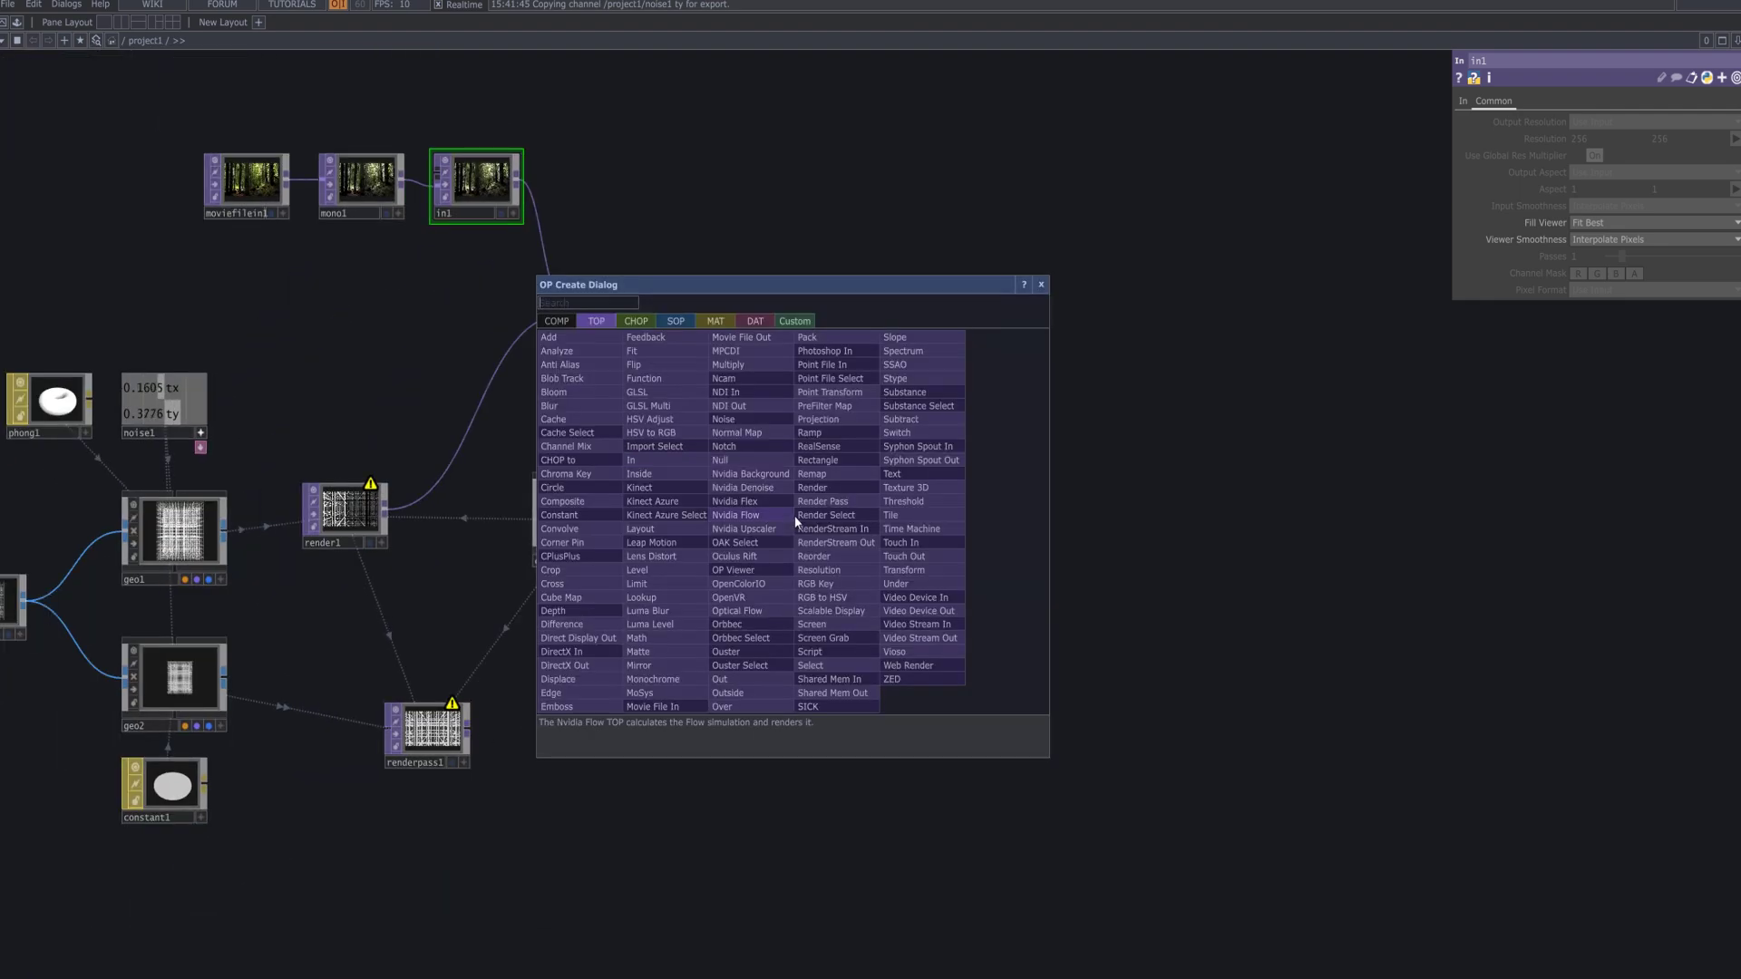
pyautogui.write('m')
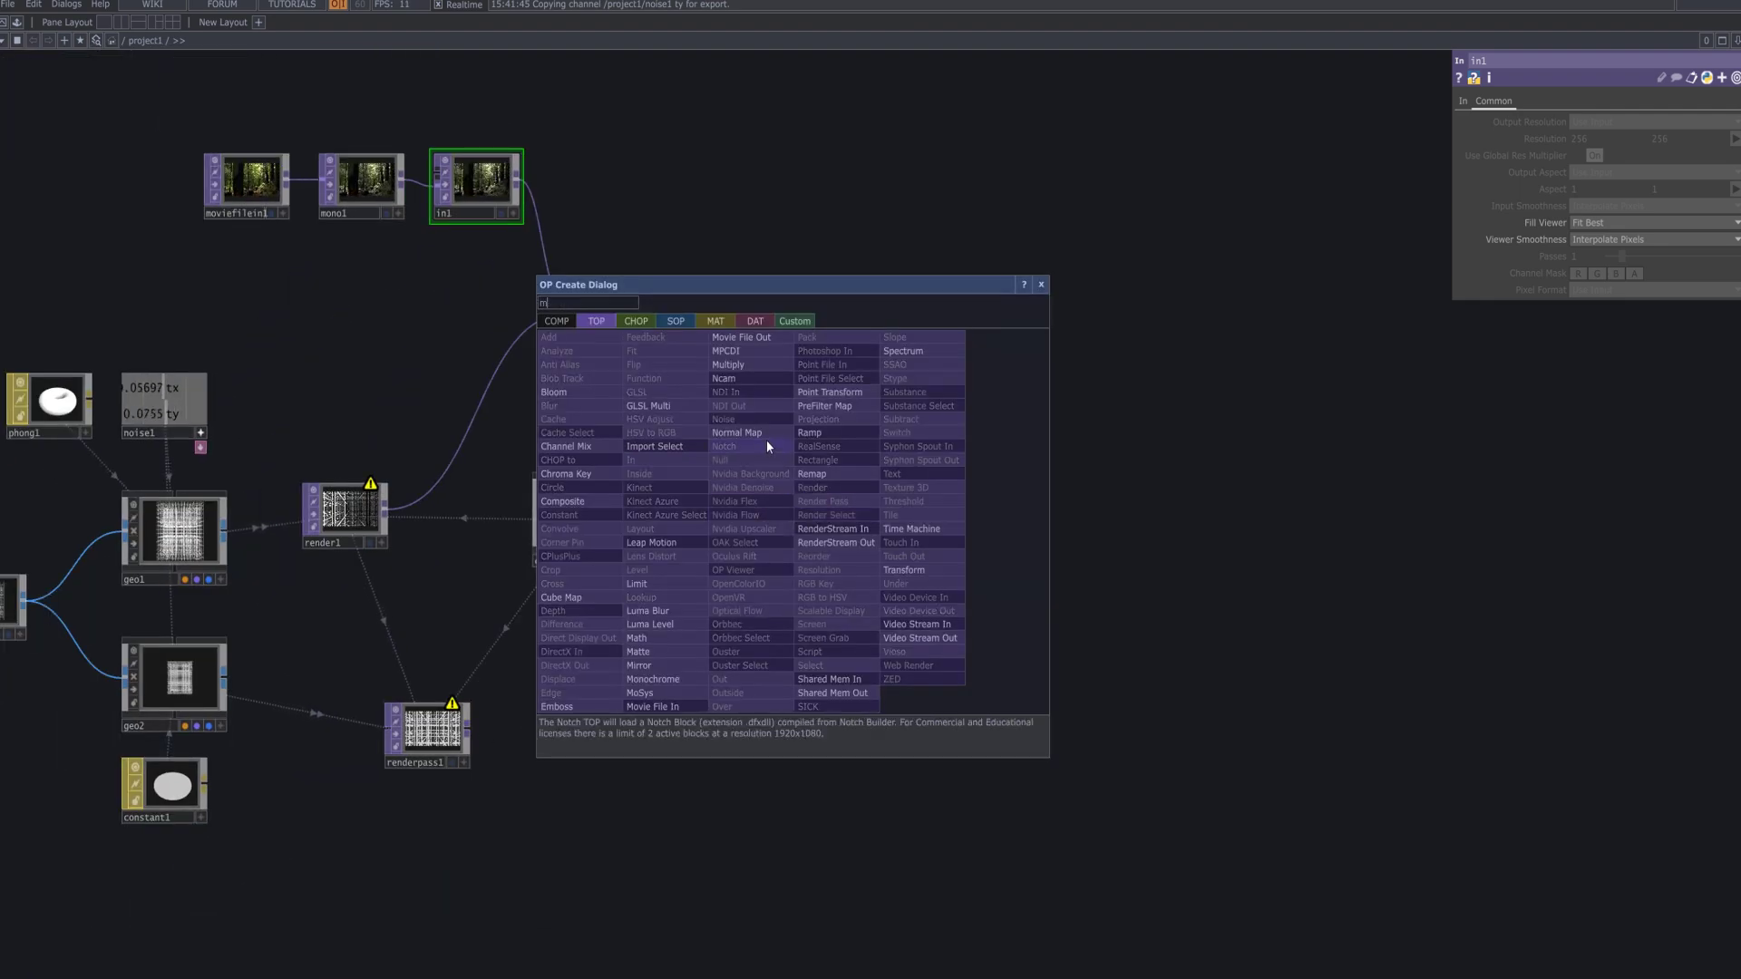
pyautogui.write('l')
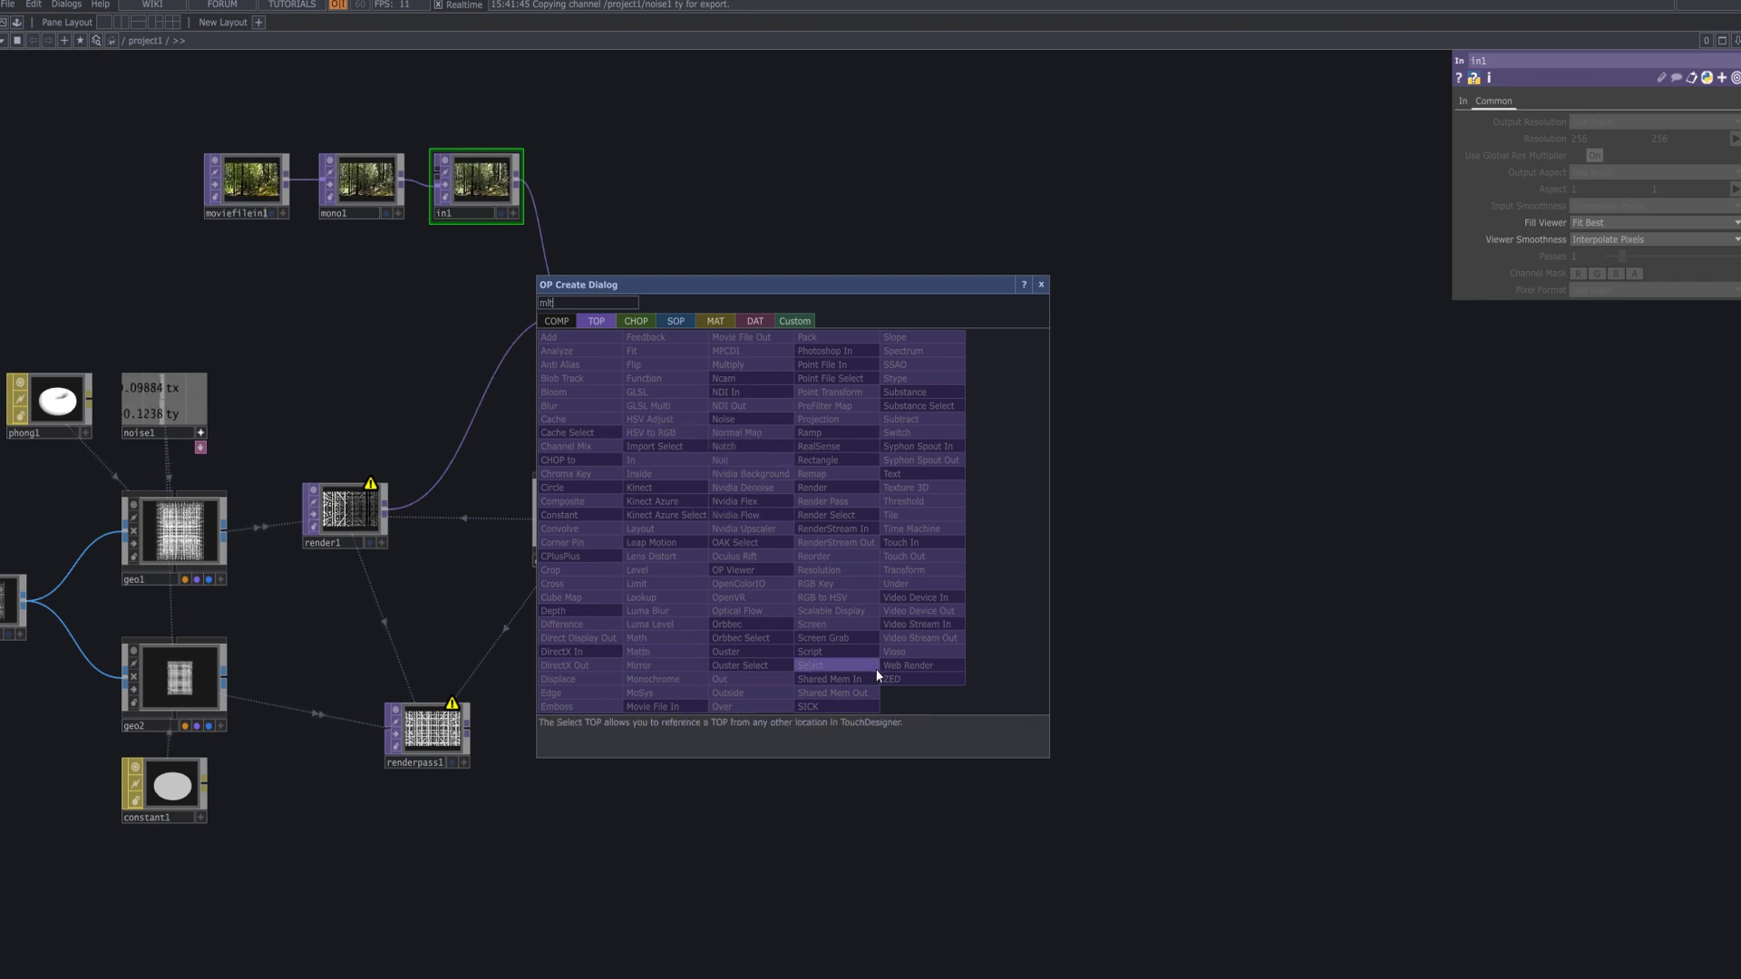
pyautogui.press('BackSpace')
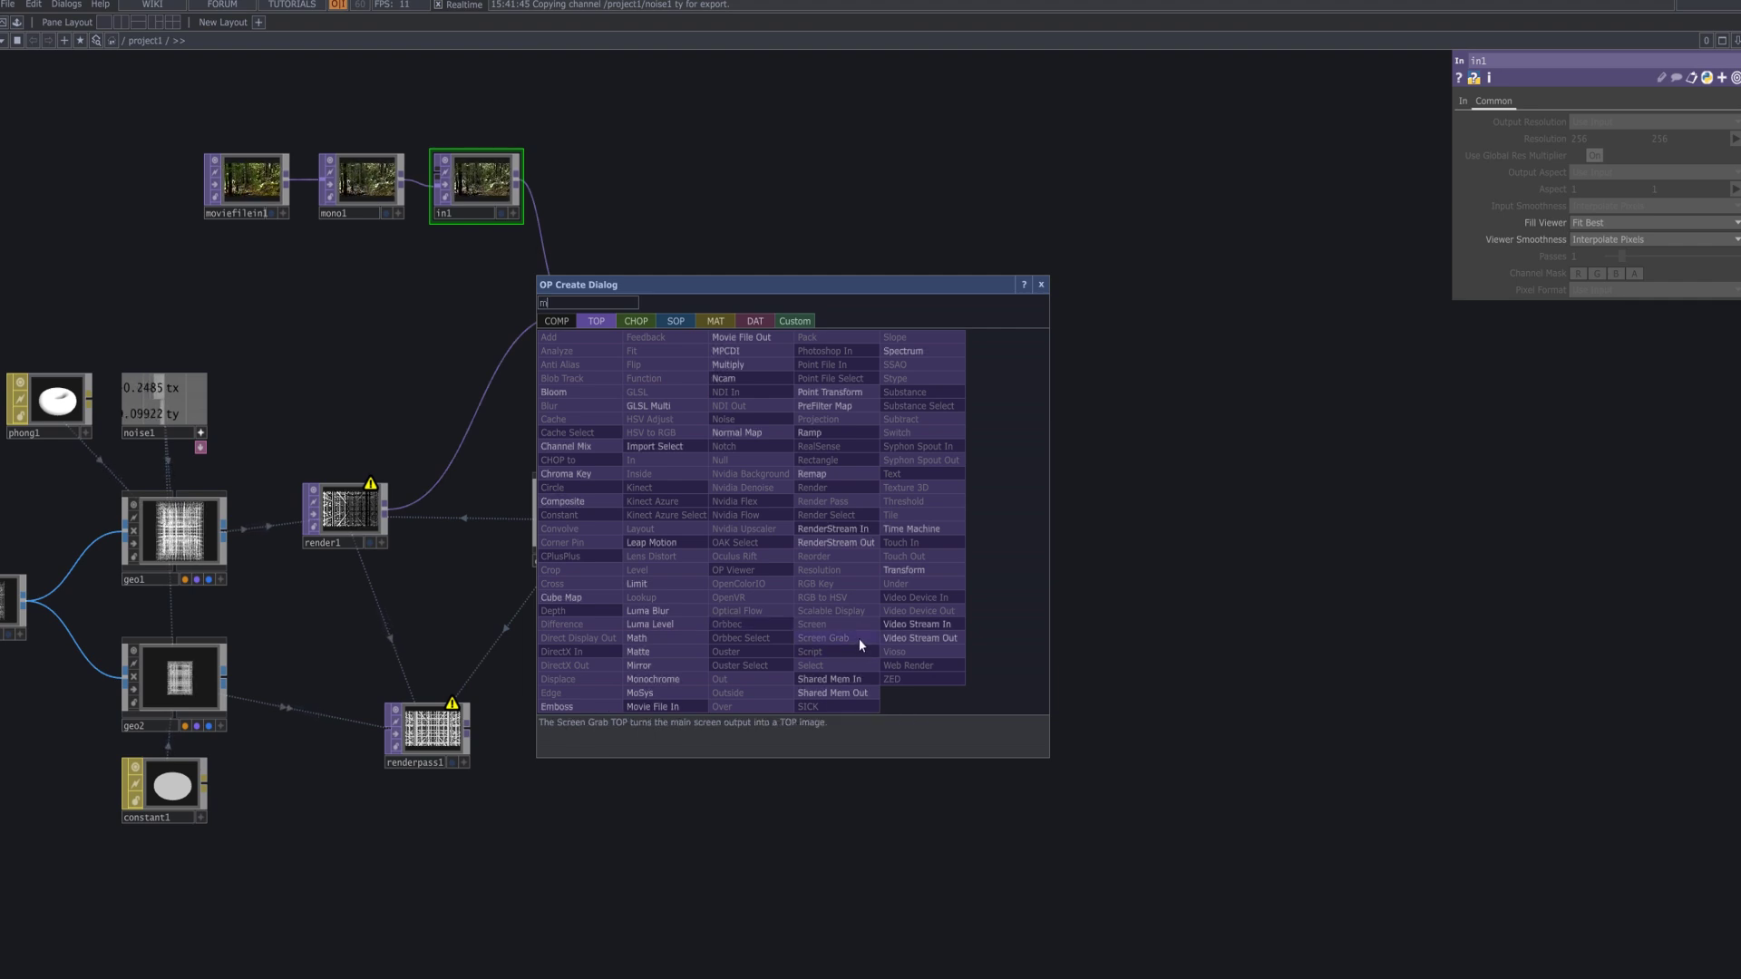
pyautogui.press('BackSpace')
pyautogui.write('displace')
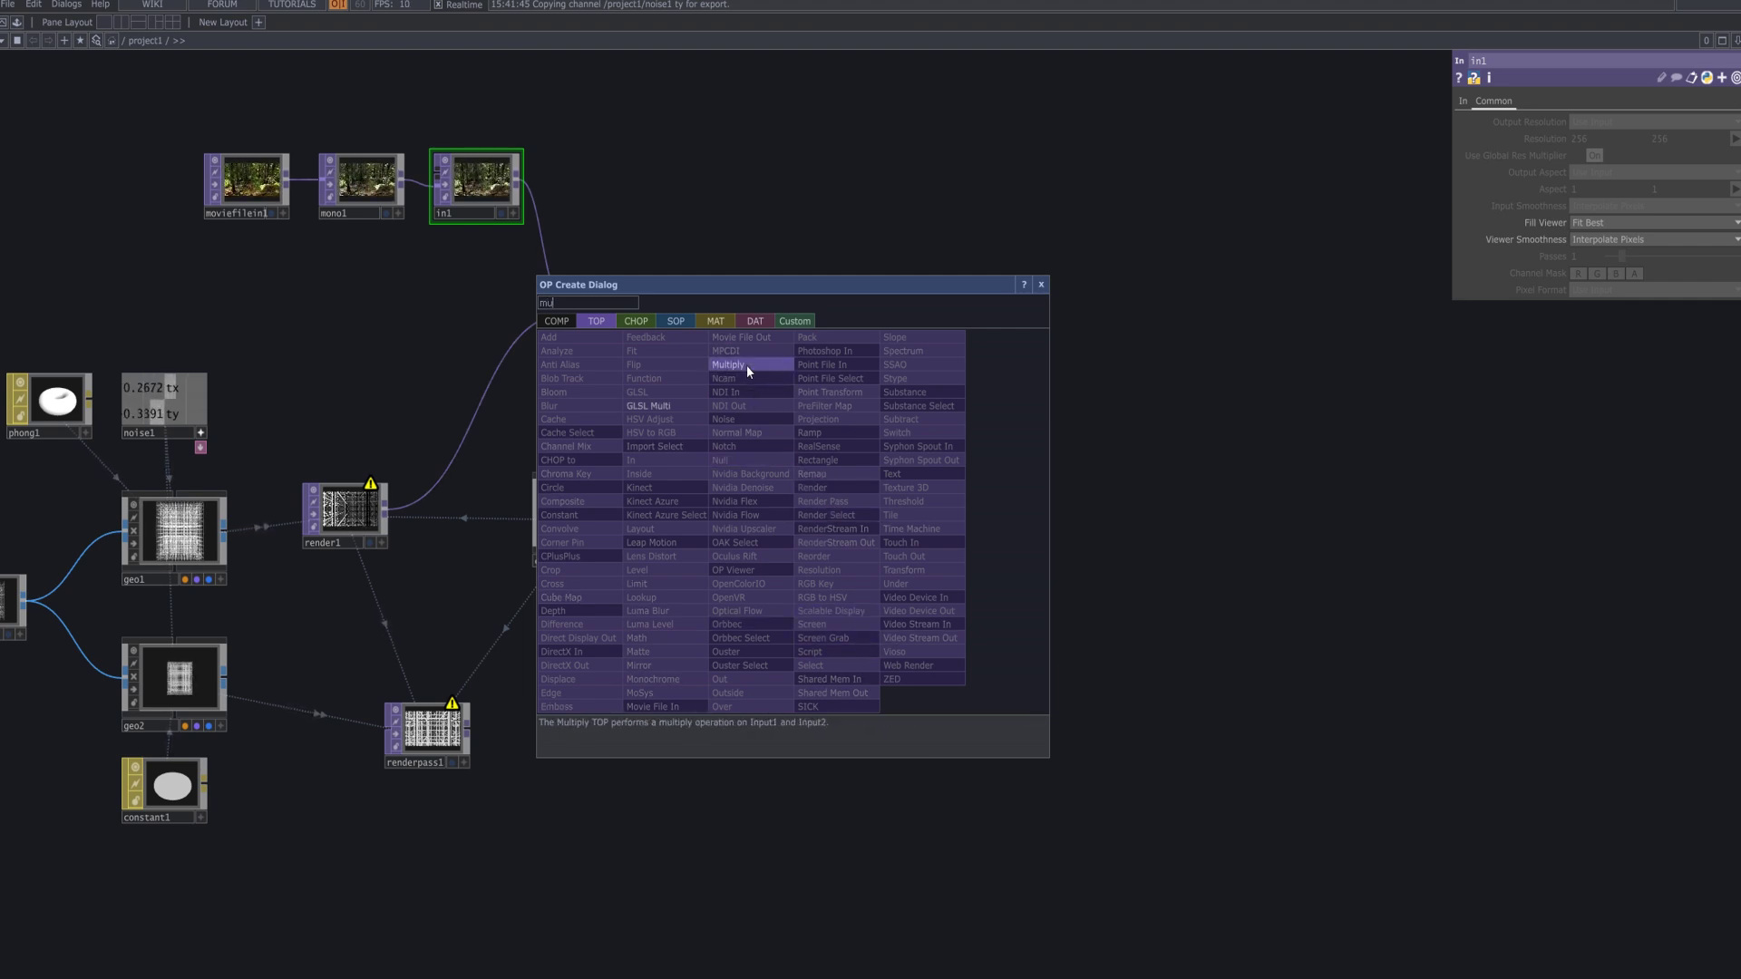
pyautogui.press('Return')
pyautogui.click(791, 506)
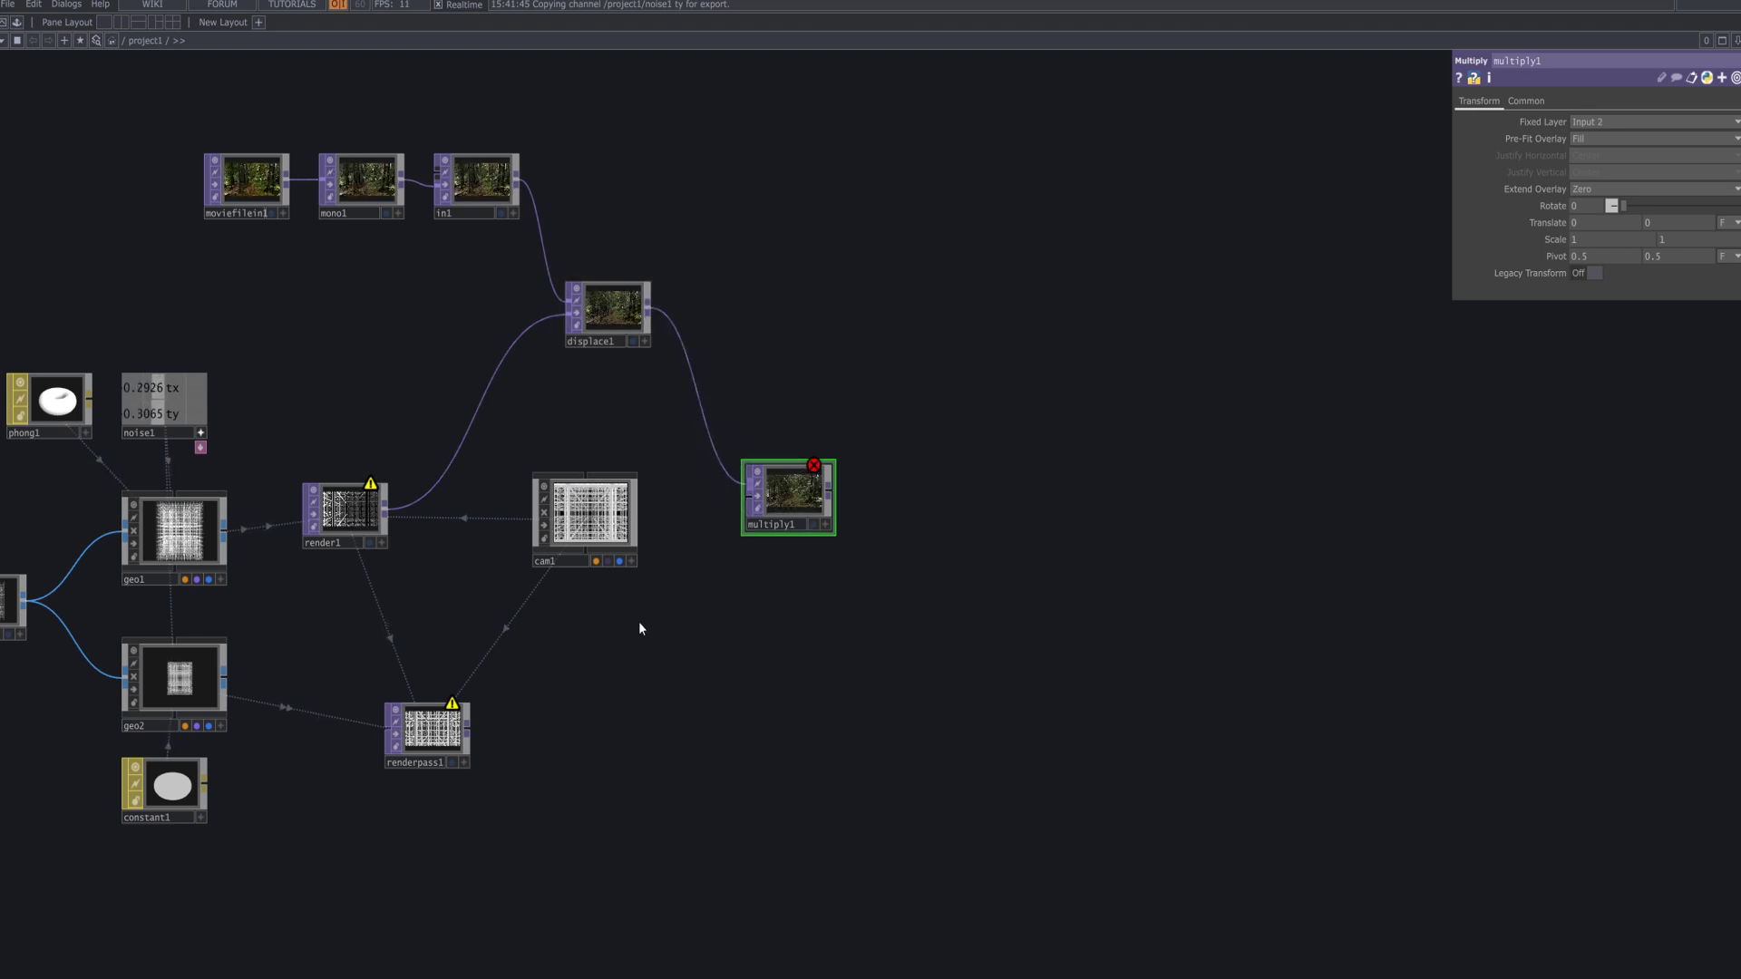
# Wire renderpass1's output into multiply1's second input.
pyautogui.moveTo(470, 724); pyautogui.dragTo(854, 420)
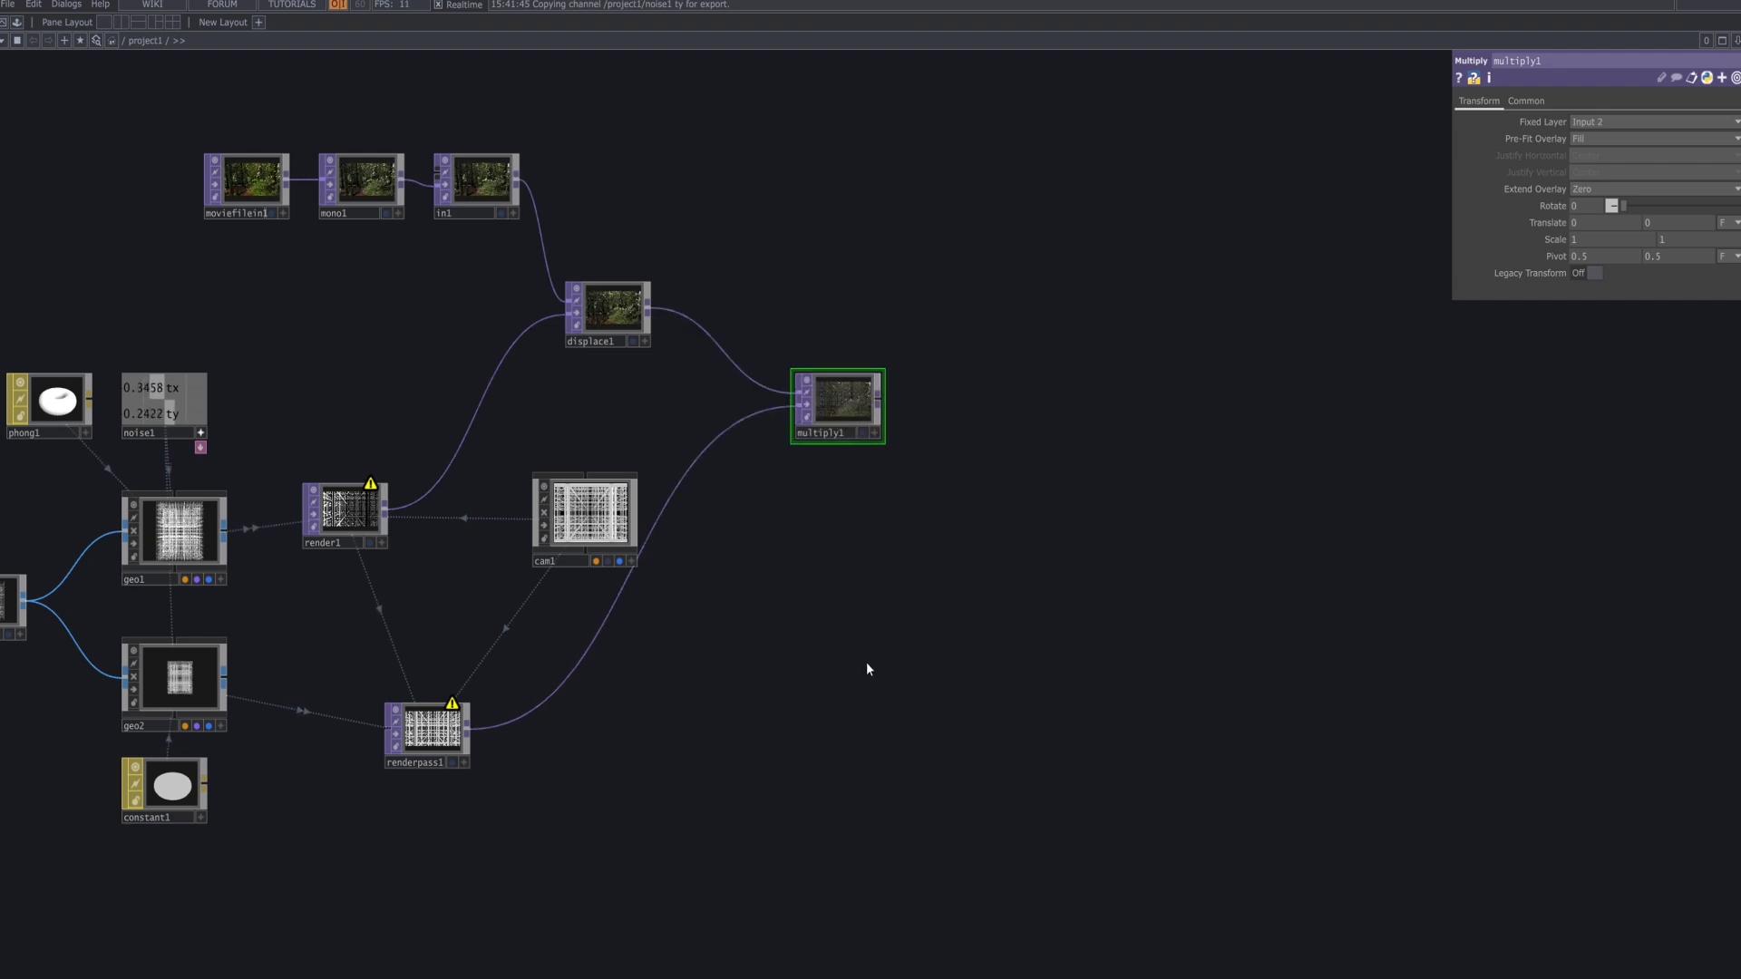
pyautogui.scroll(3, 857, 476)
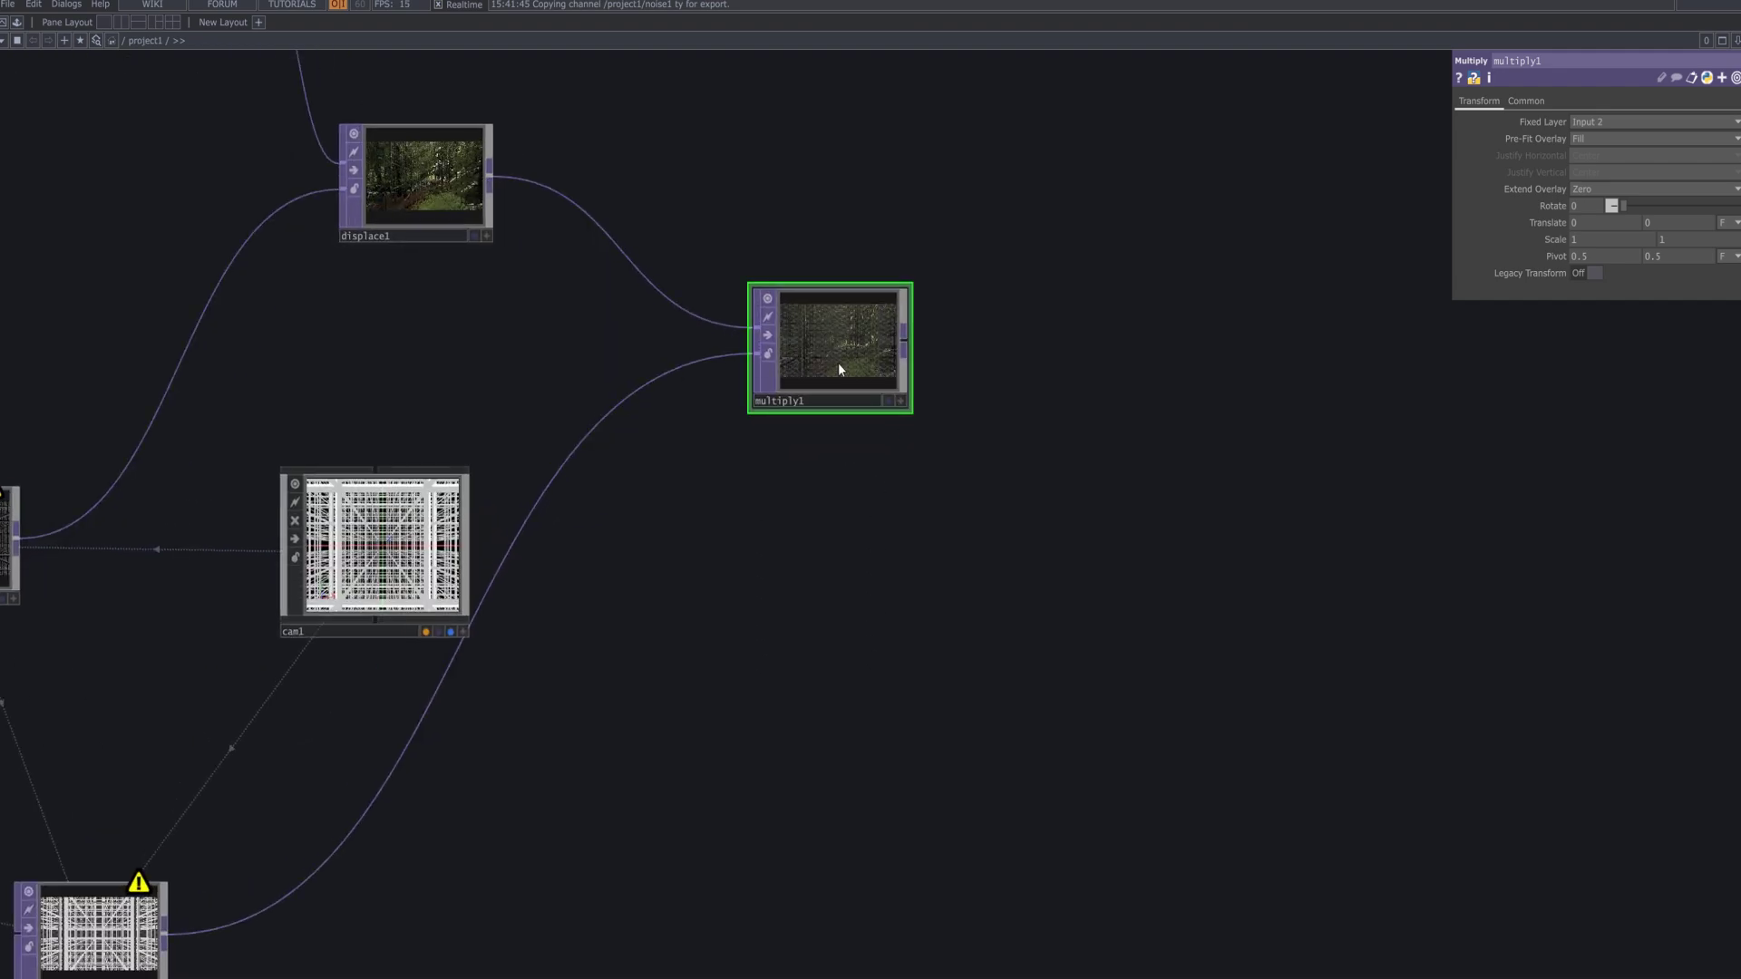
pyautogui.scroll(5, 840, 369)
pyautogui.scroll(-8, 960, 374)
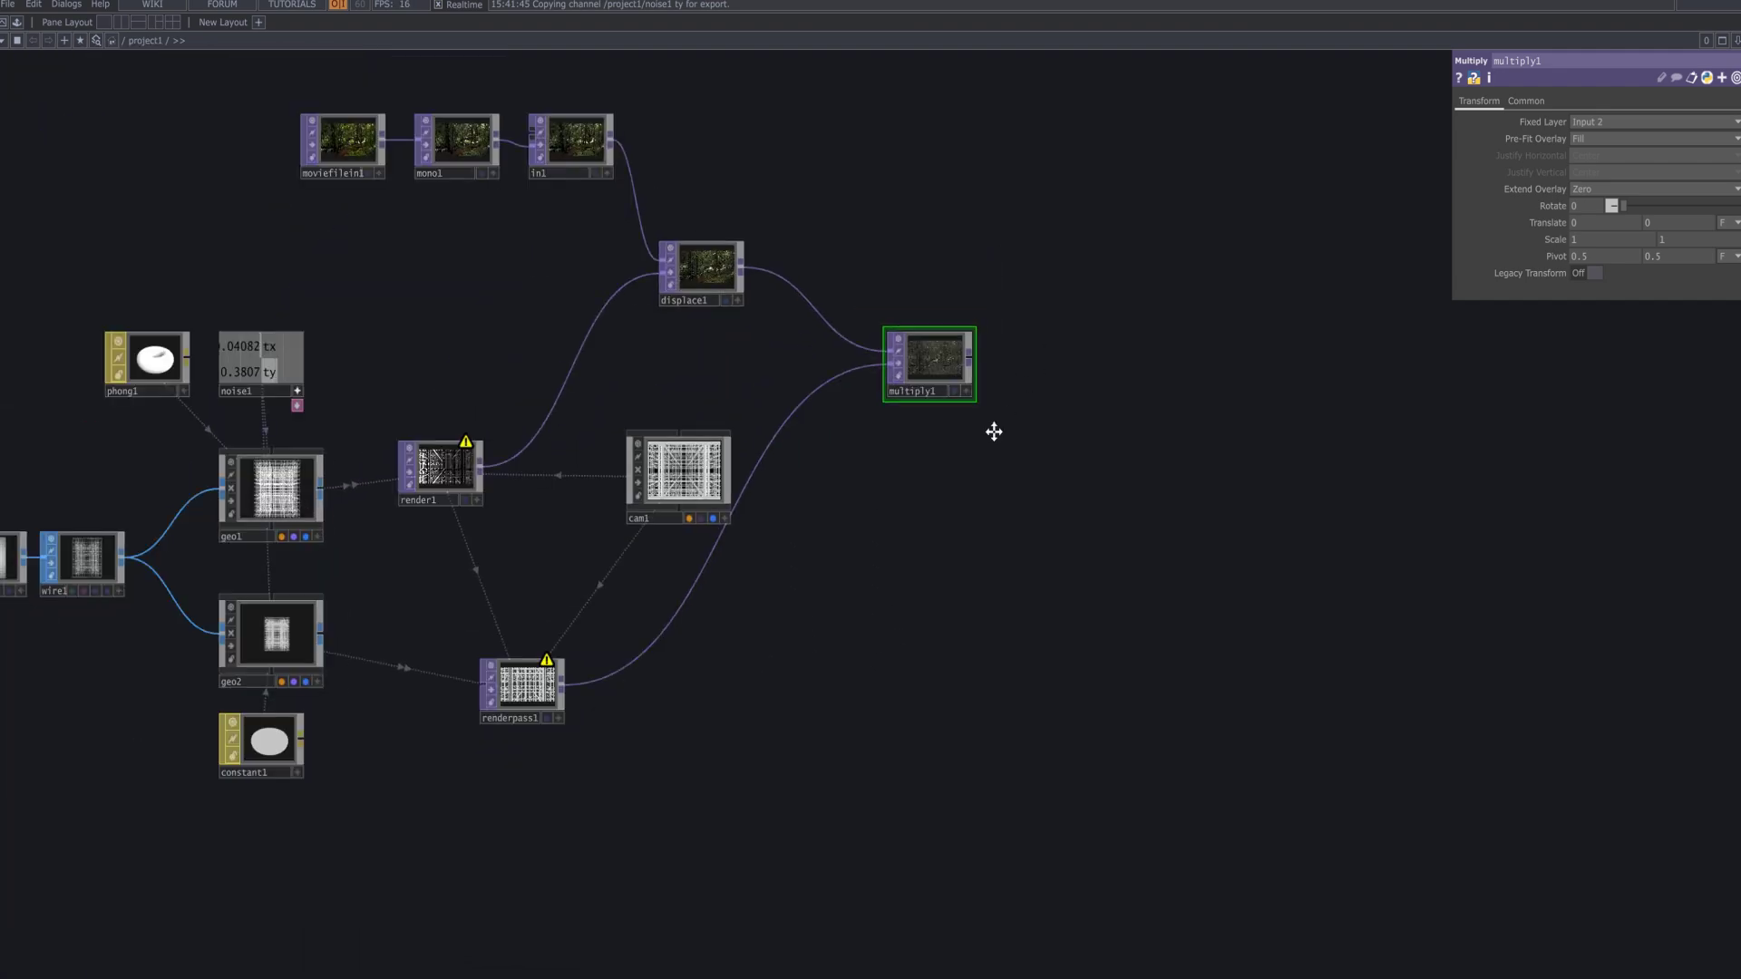
pyautogui.moveTo(994, 432); pyautogui.dragTo(863, 605)
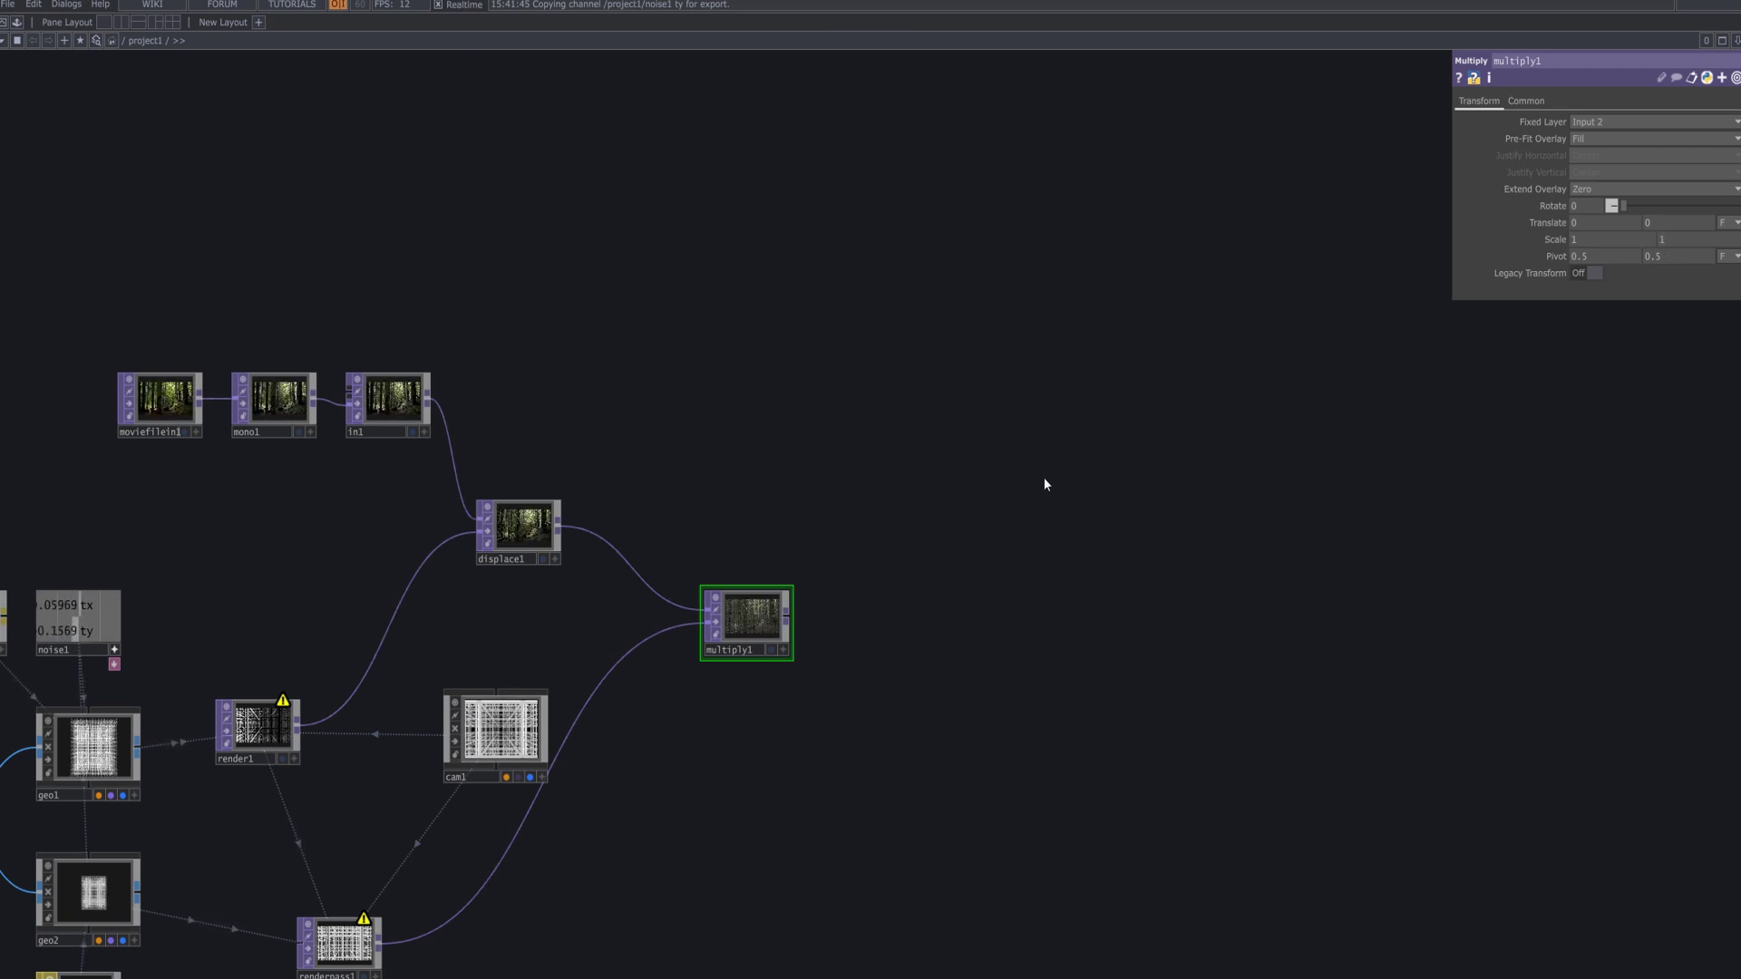
# Add an Over TOP, over1, after multiply1.
pyautogui.press('Tab')
pyautogui.write('o')
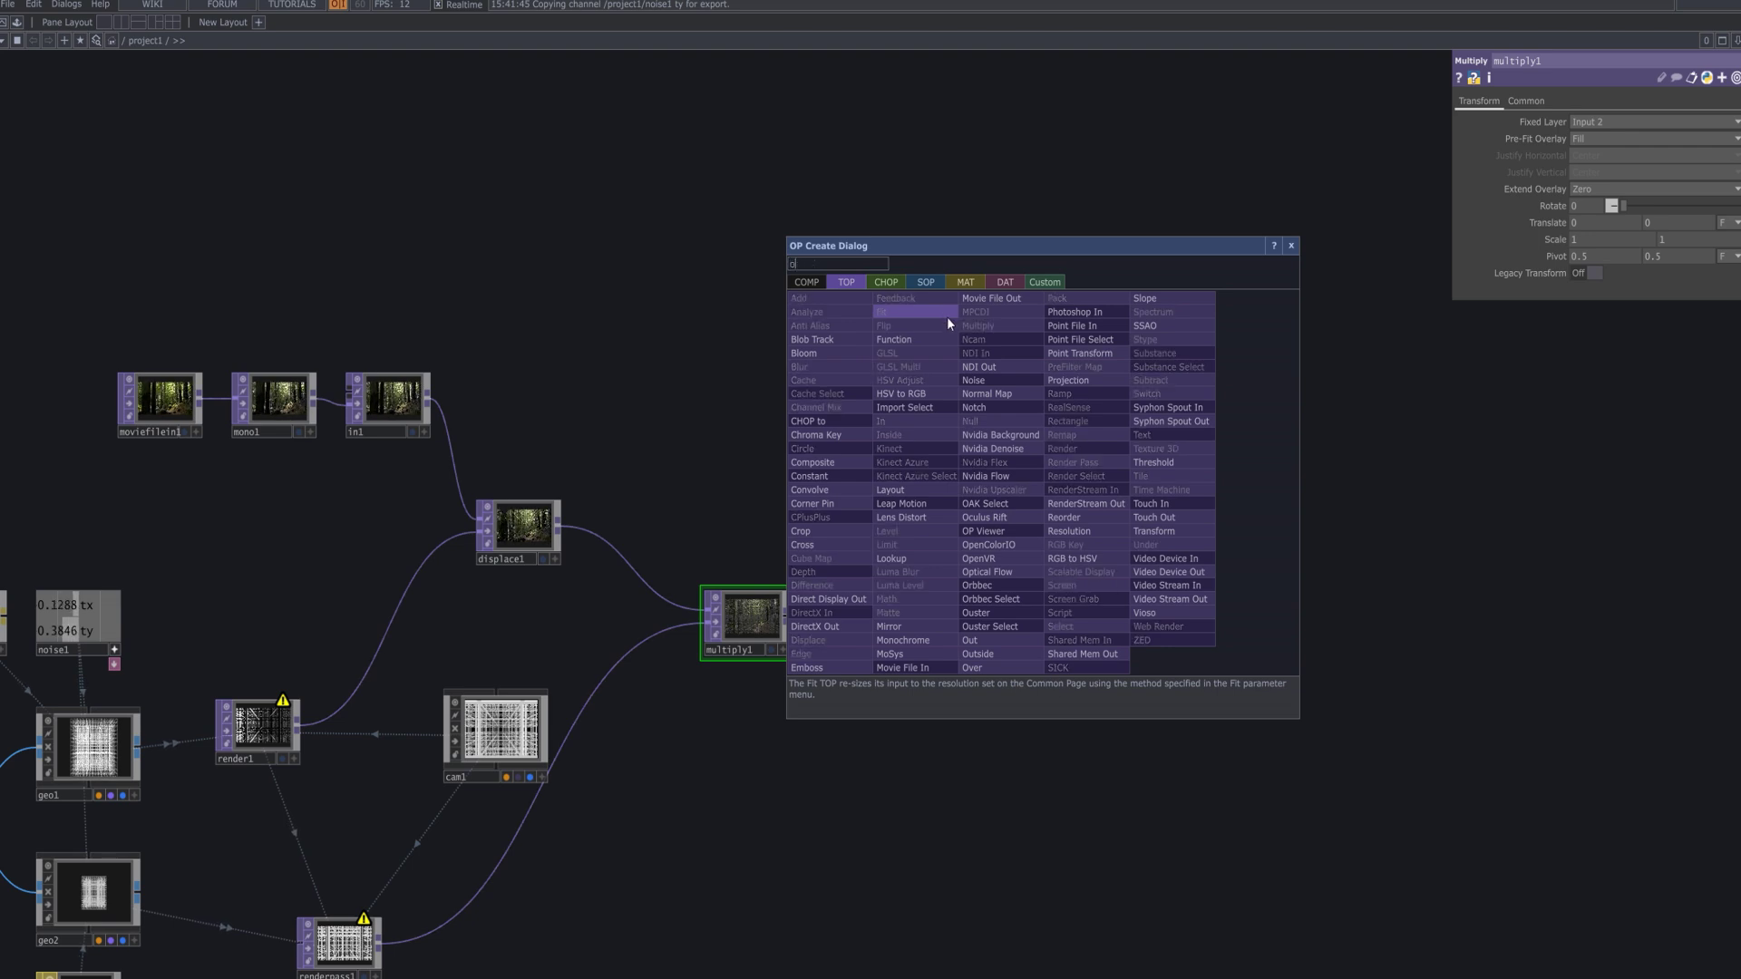
pyautogui.write('ver')
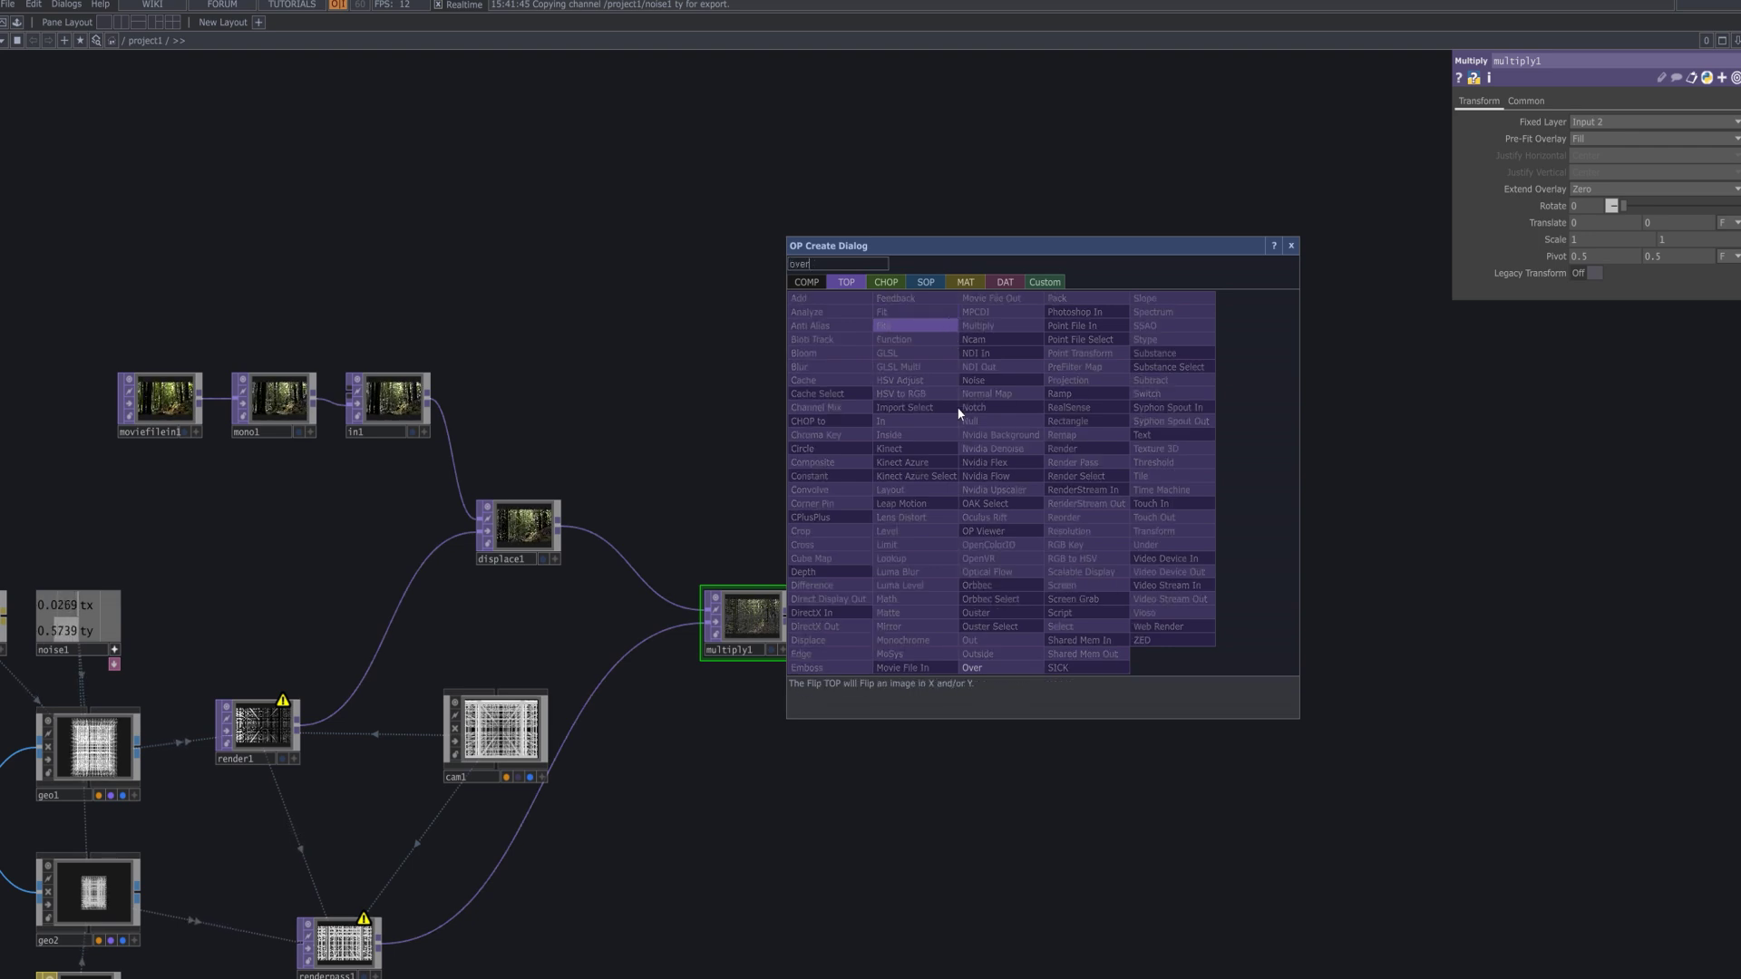
pyautogui.click(995, 669)
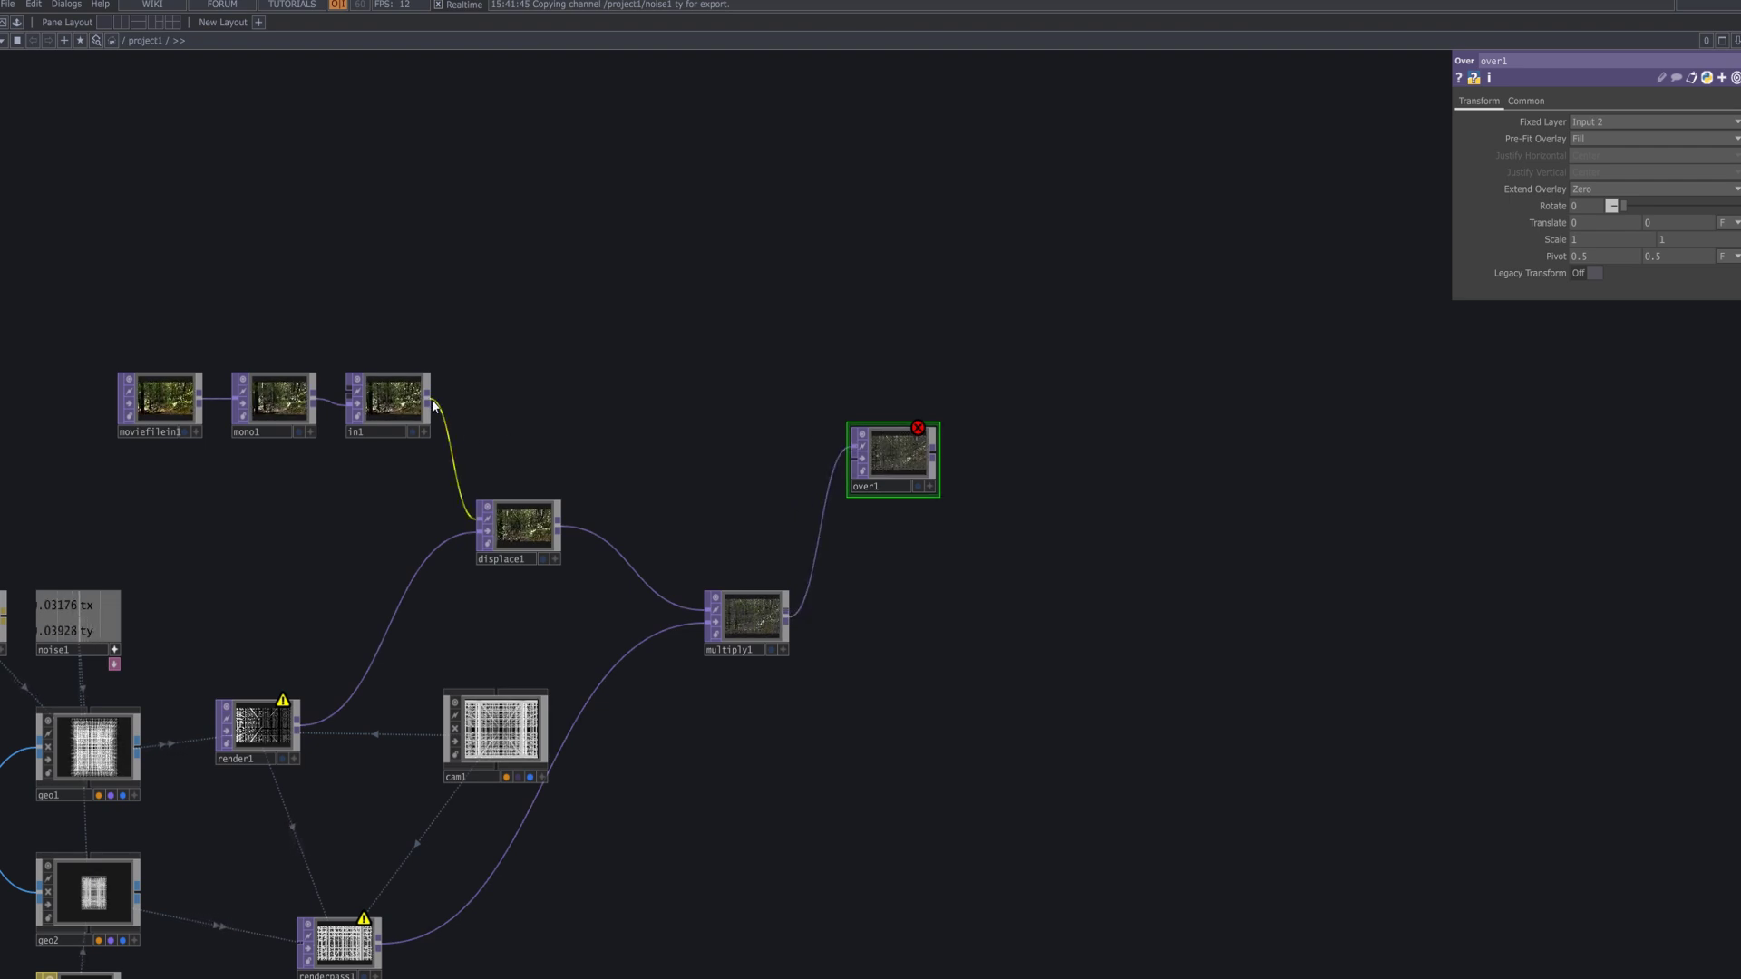
# Wire in1's forest footage into over1's second input.
pyautogui.moveTo(432, 397); pyautogui.dragTo(832, 461)
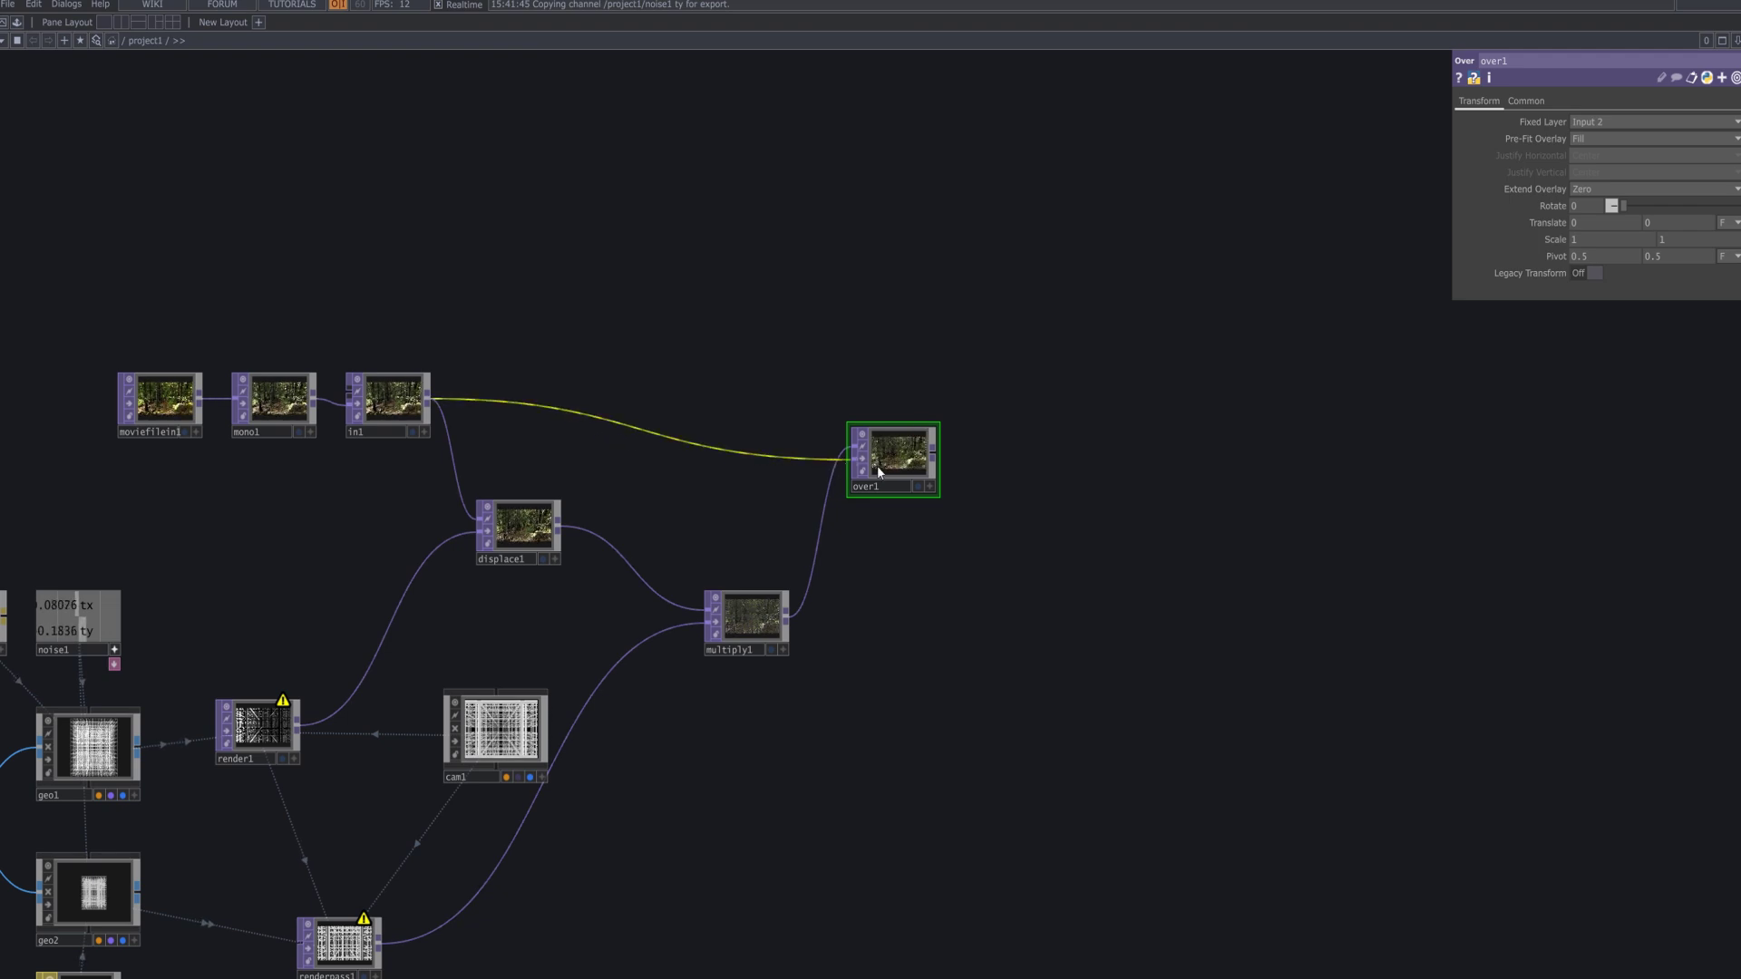
pyautogui.scroll(5, 938, 481)
pyautogui.scroll(5, 970, 453)
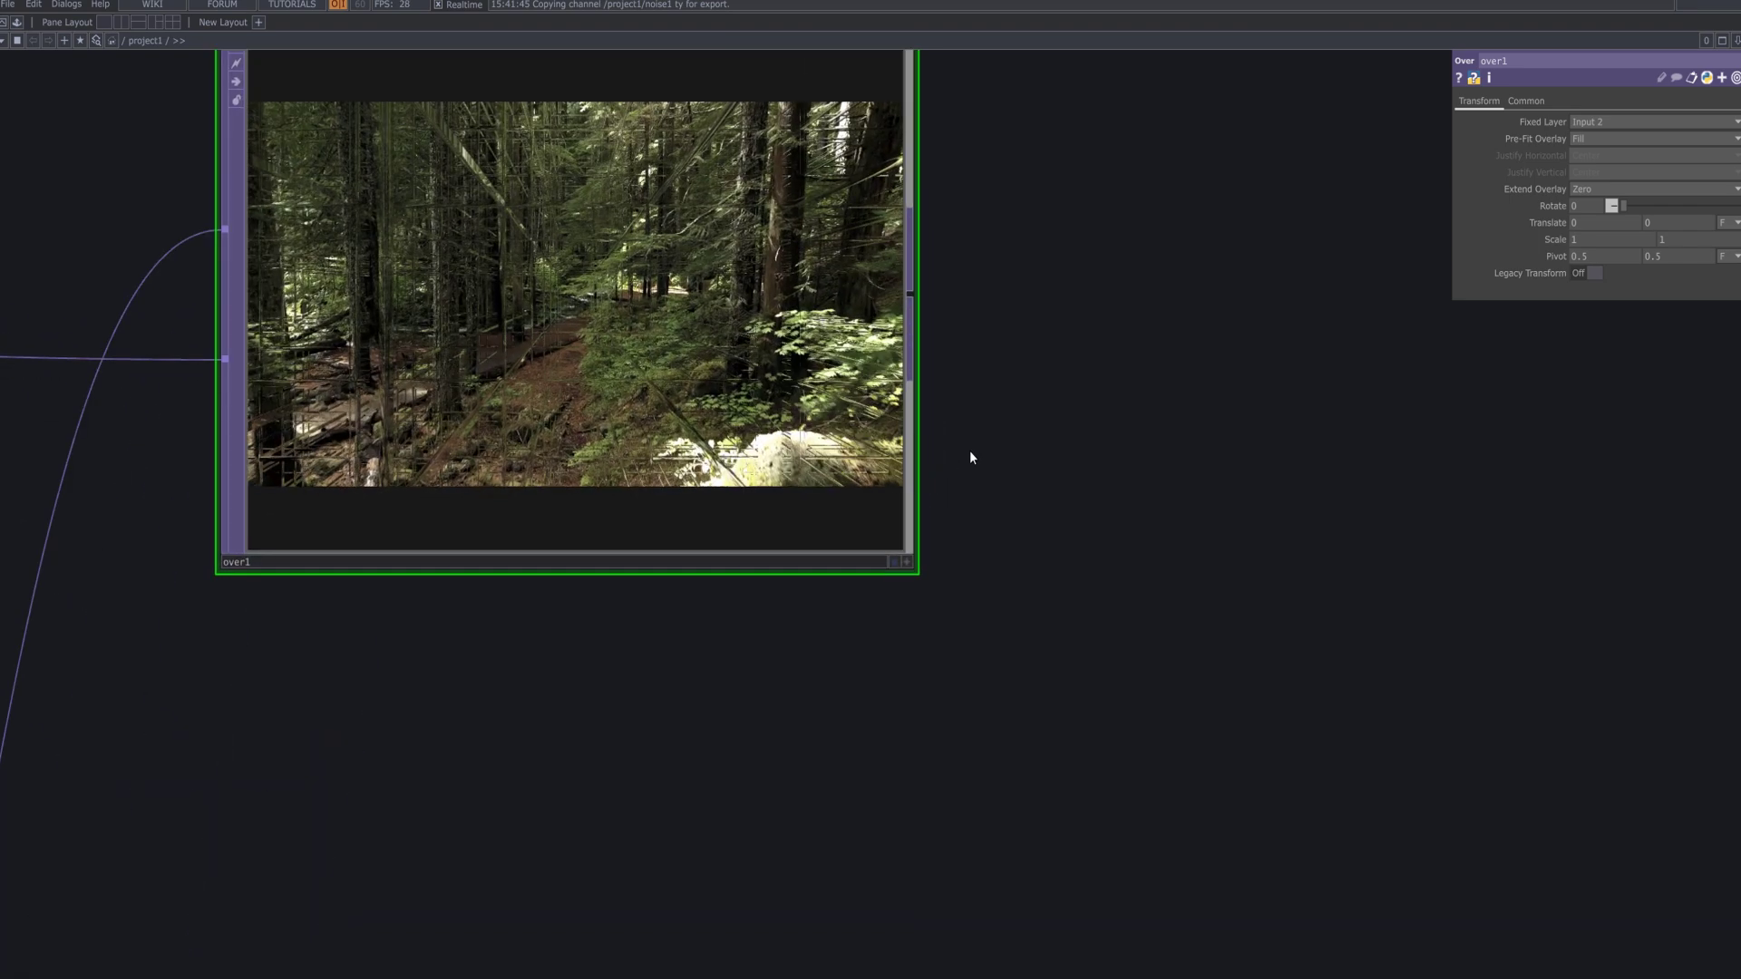
pyautogui.scroll(3, 1035, 594)
pyautogui.moveTo(1033, 602); pyautogui.dragTo(827, 688)
pyautogui.scroll(-5, 1347, 736)
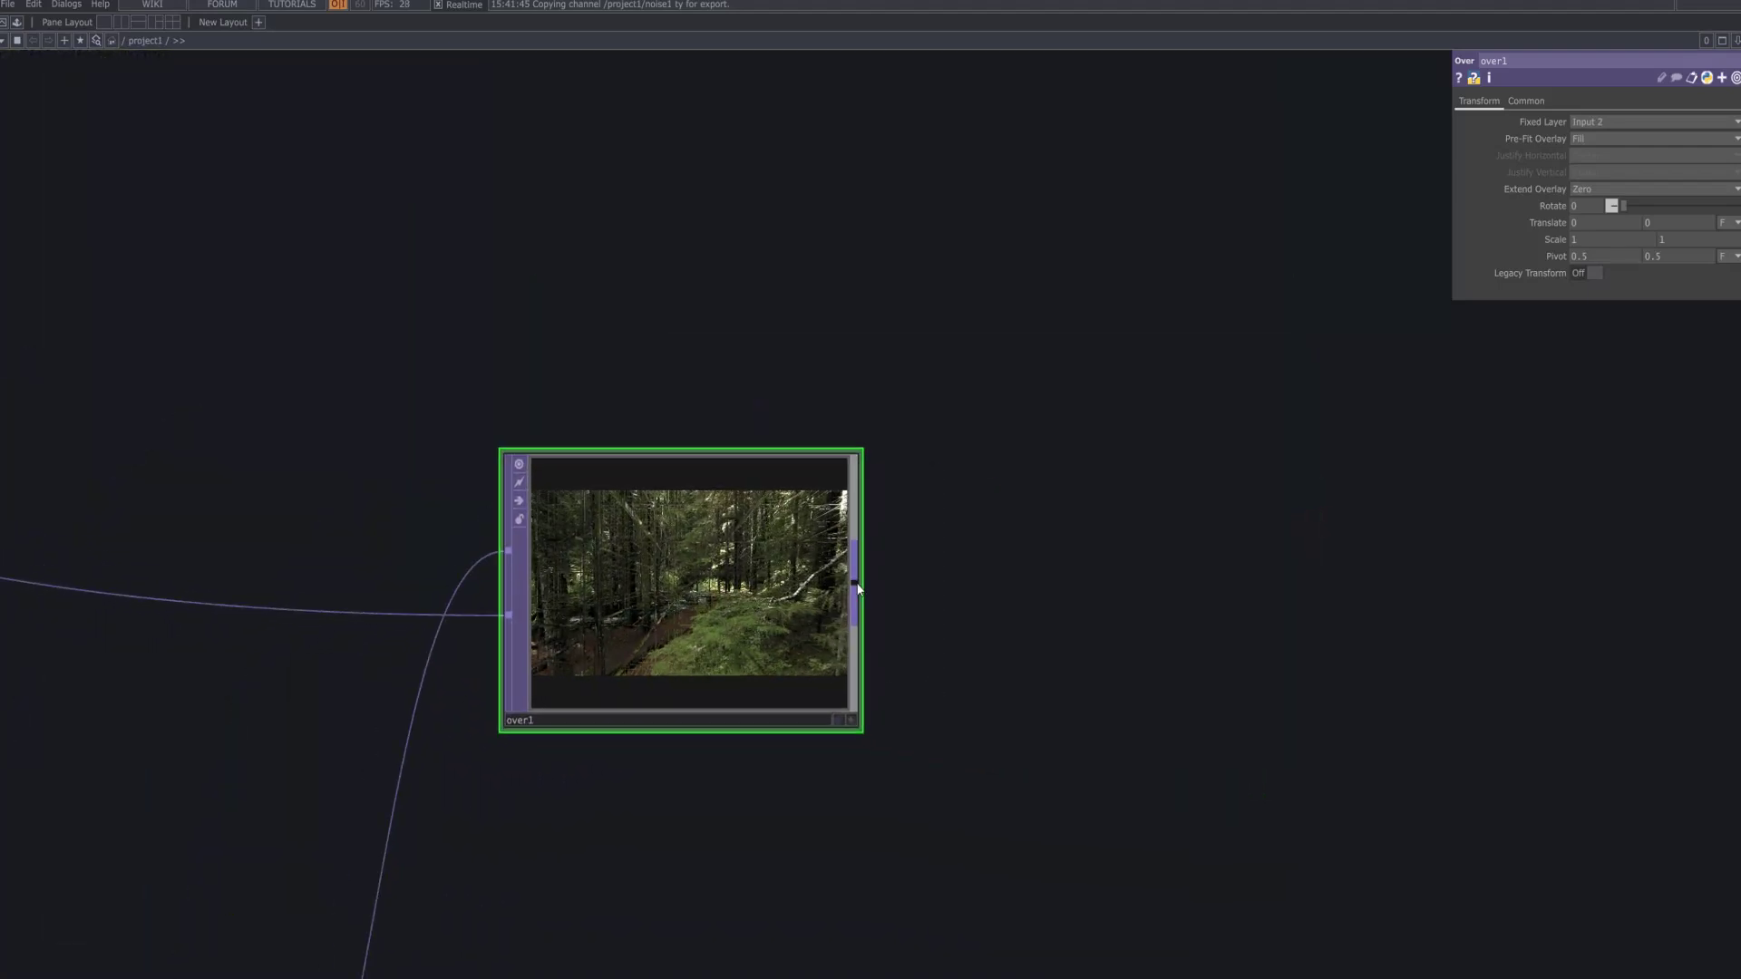
# Add an Out TOP, out1, to the right of over1.
pyautogui.rightClick(858, 589)
pyautogui.write('ou')
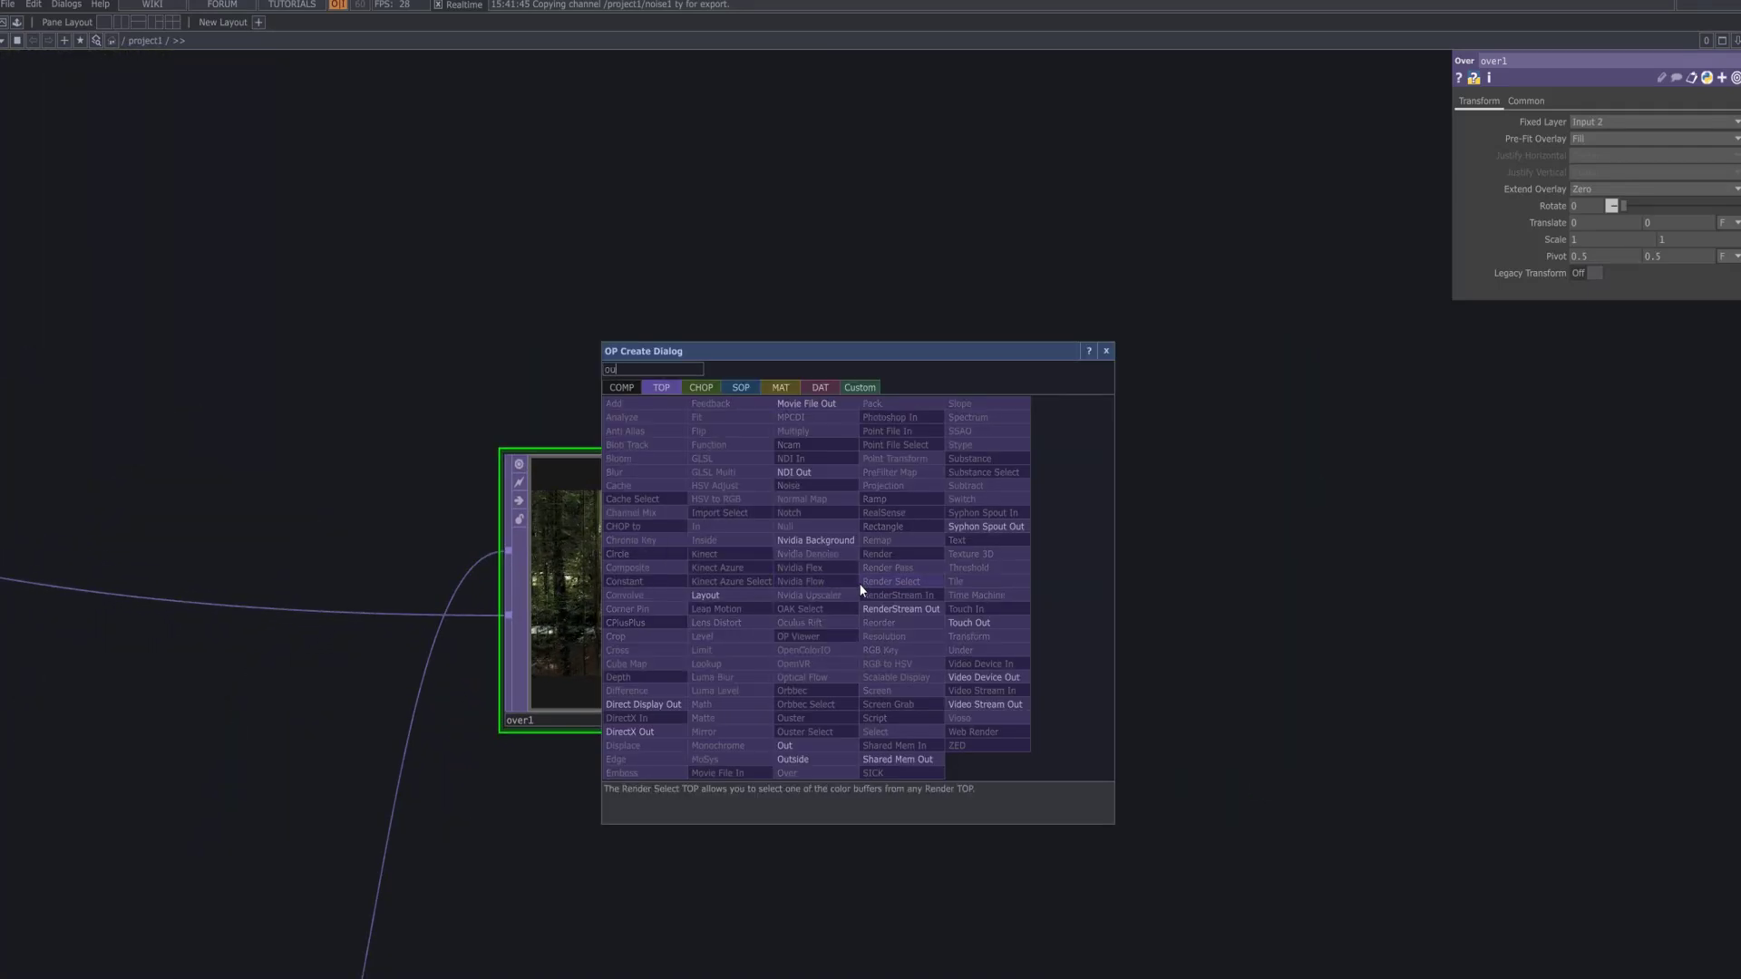
pyautogui.write('t')
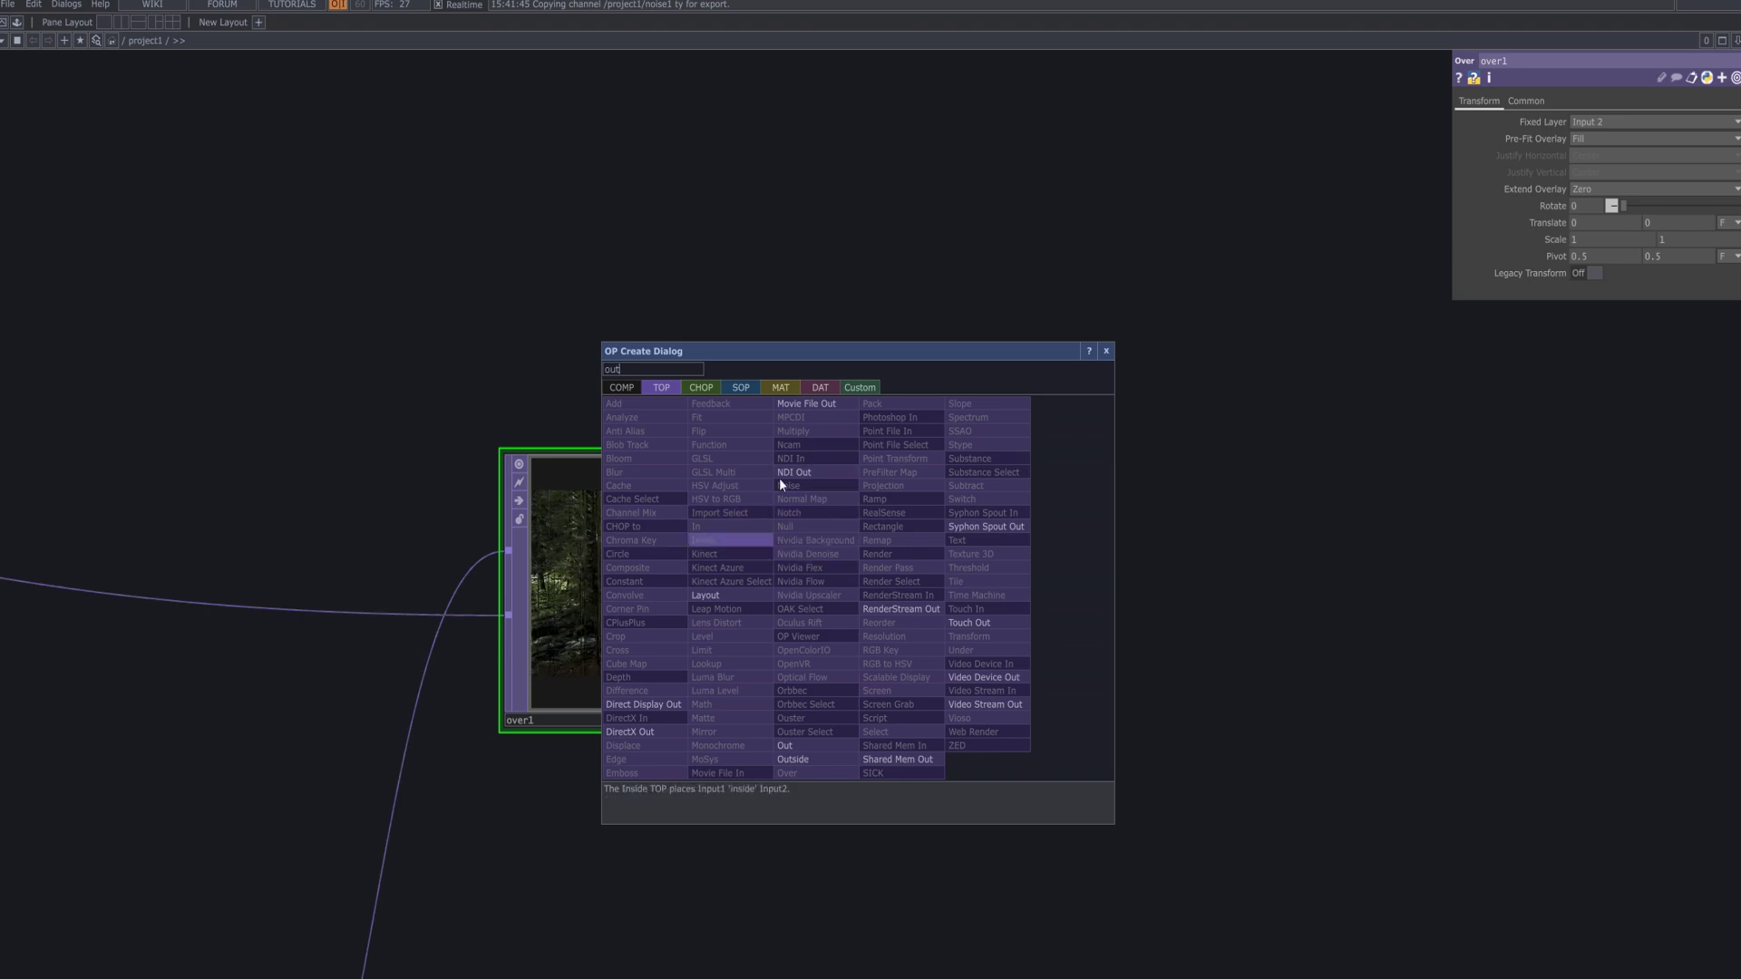
pyautogui.click(815, 743)
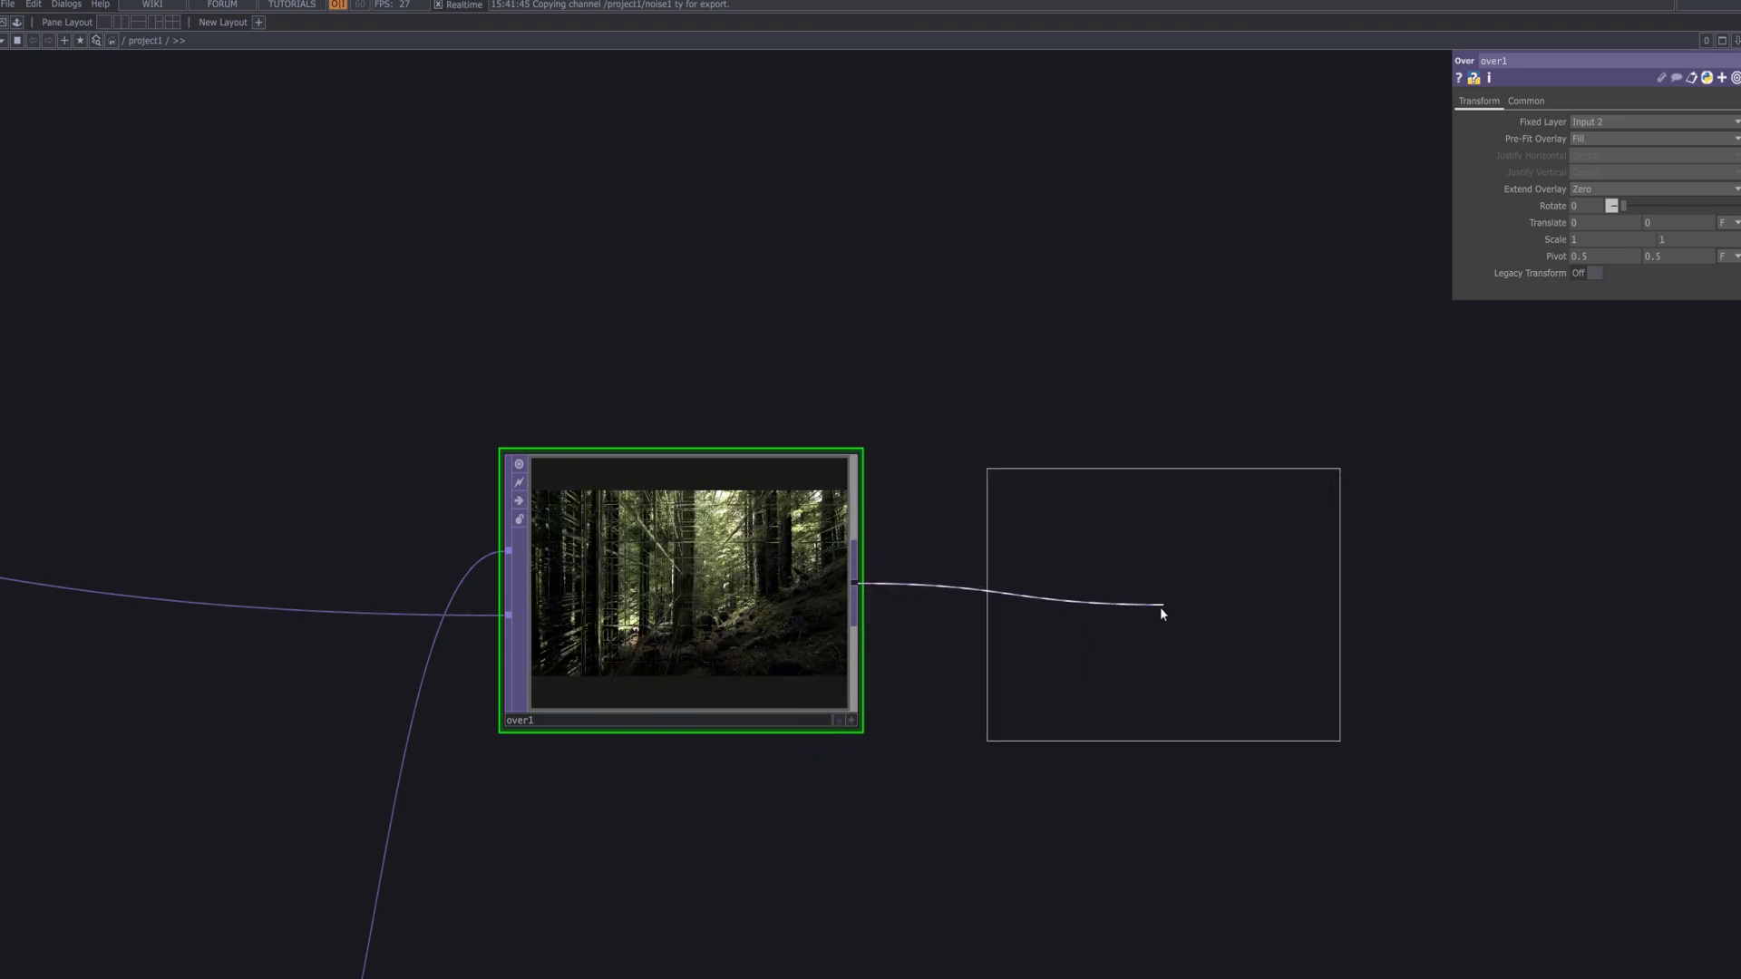
pyautogui.click(1159, 607)
pyautogui.scroll(-5, 1360, 587)
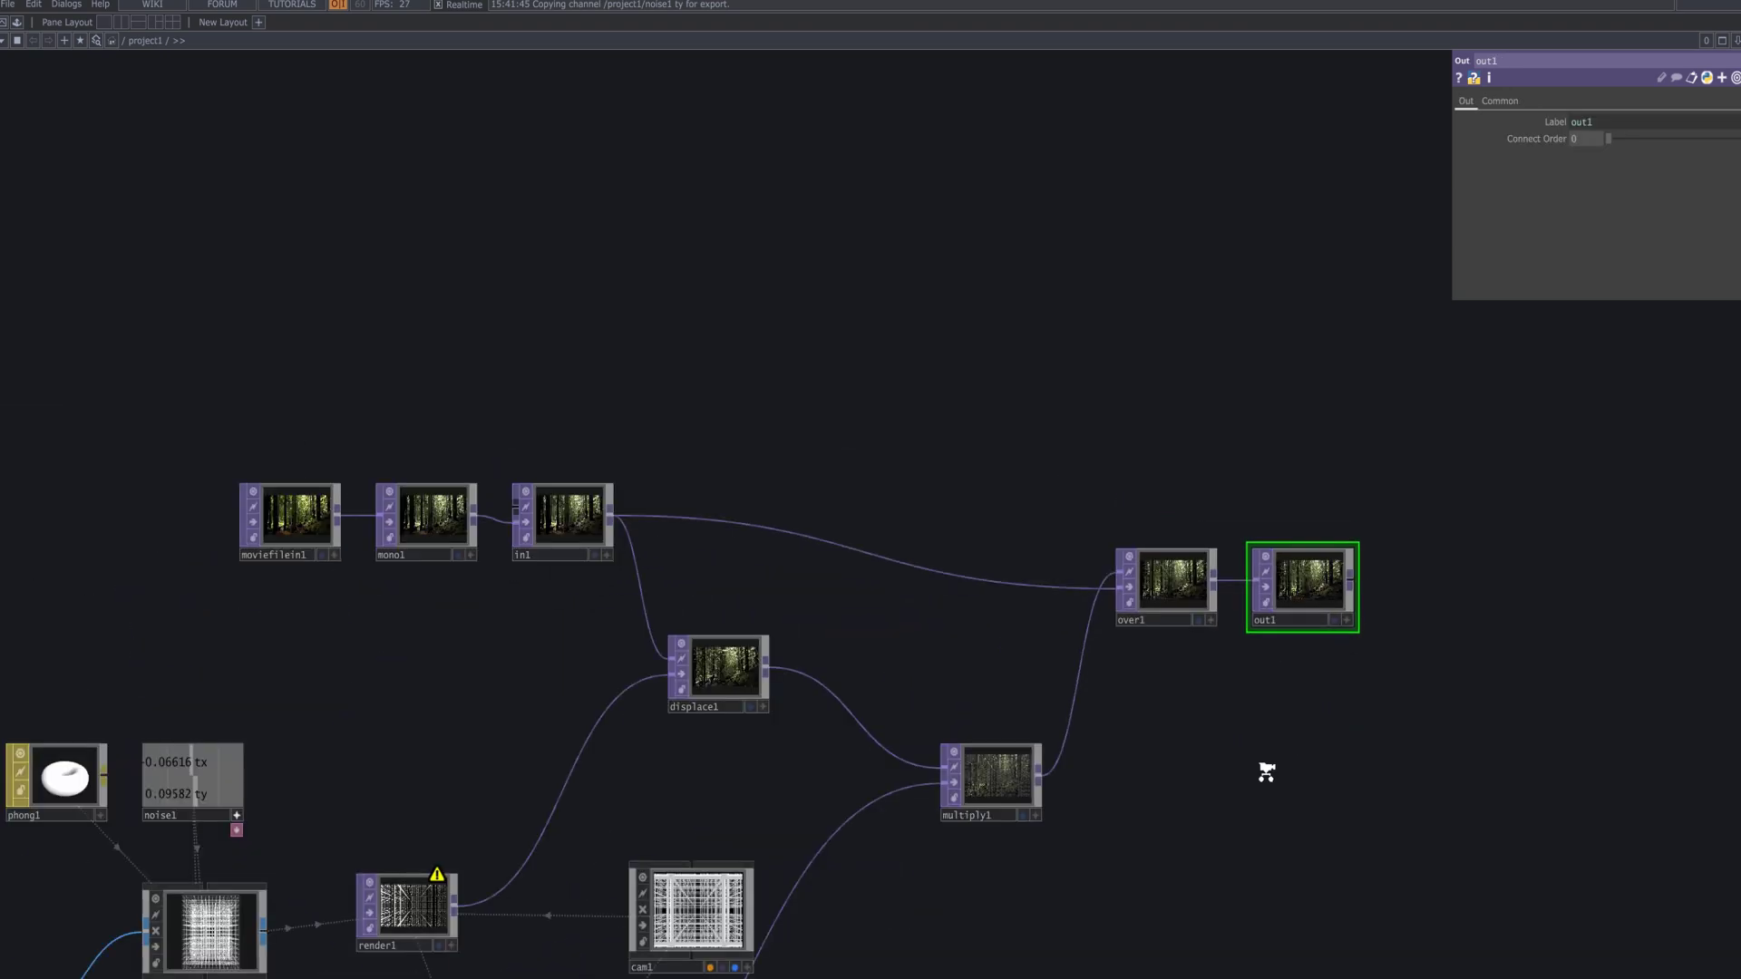
pyautogui.scroll(-1, 1246, 649)
pyautogui.moveTo(1242, 655); pyautogui.dragTo(1237, 537)
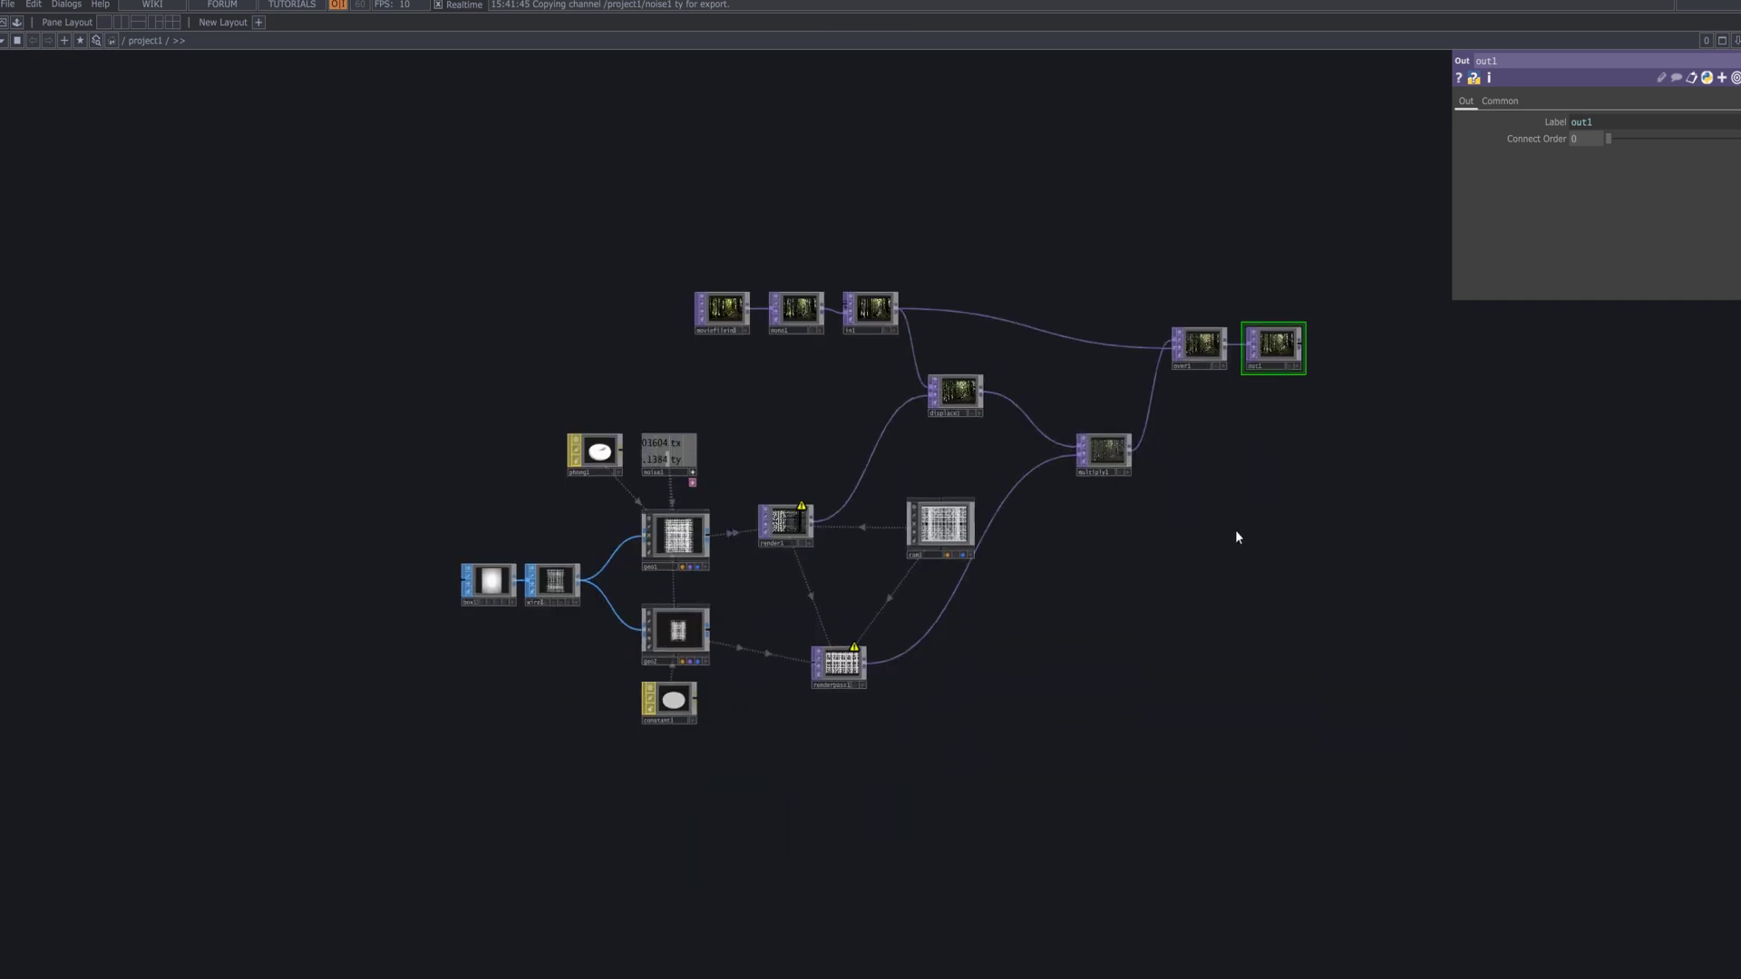
pyautogui.moveTo(928, 702); pyautogui.dragTo(846, 611)
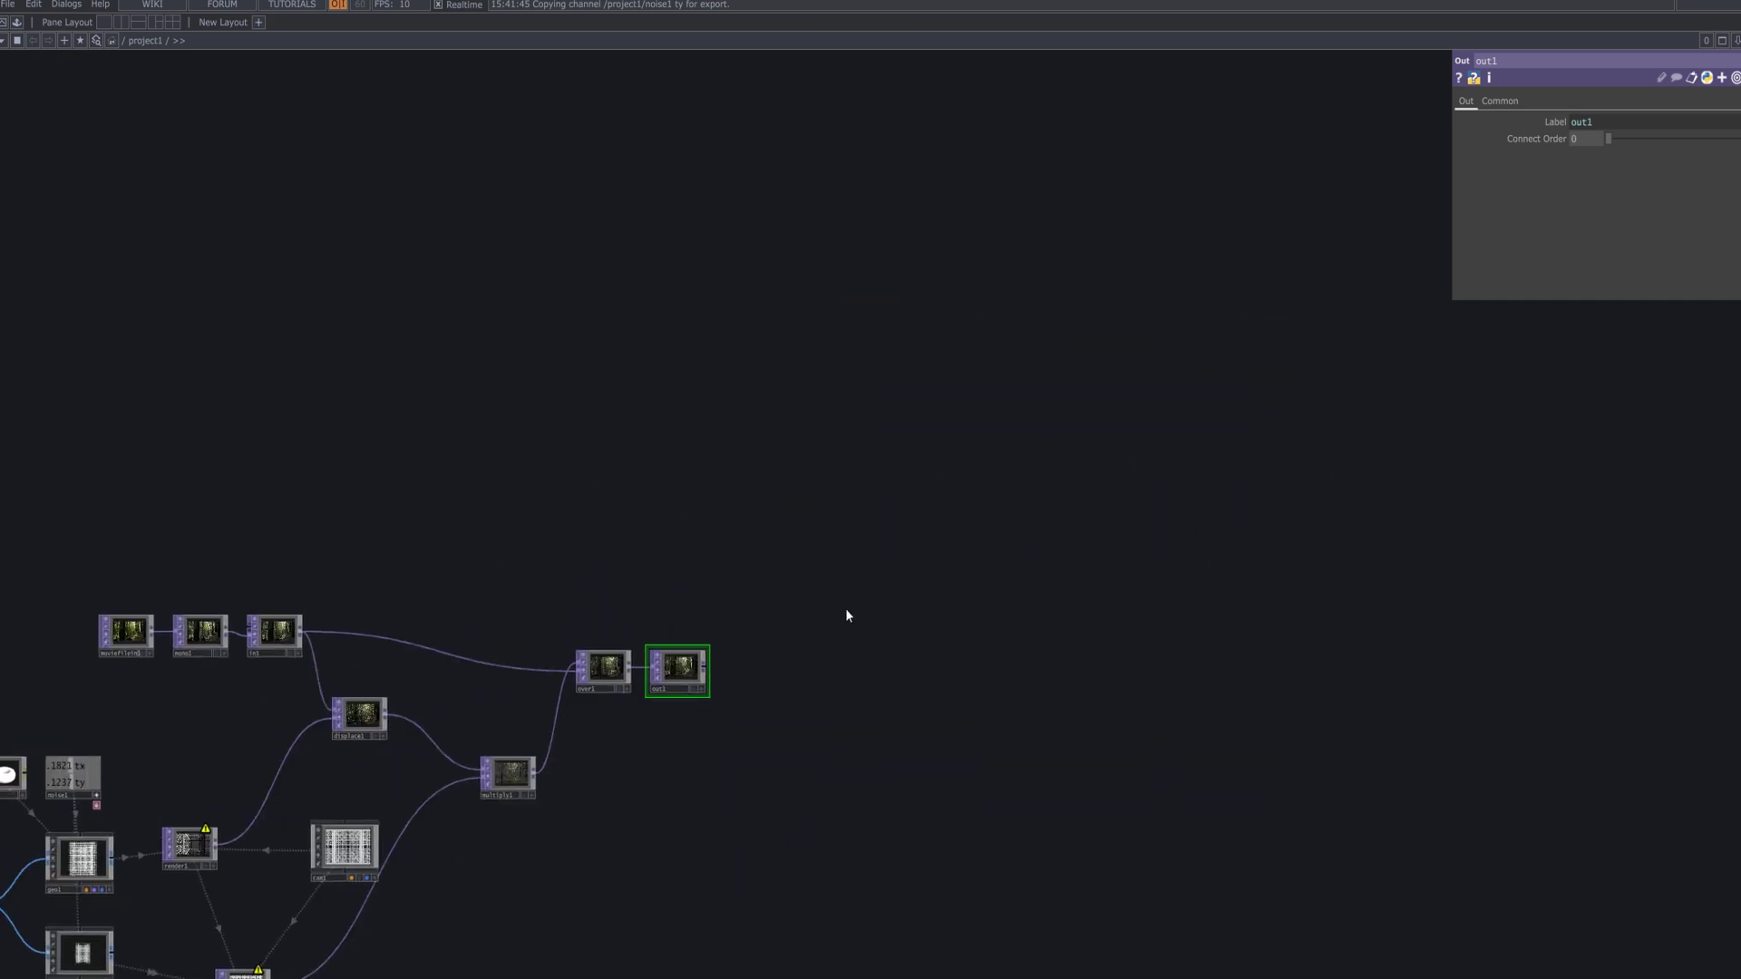
# Add a Movie File Out TOP after out1, placed to its right.
pyautogui.click(706, 672)
pyautogui.write('mo')
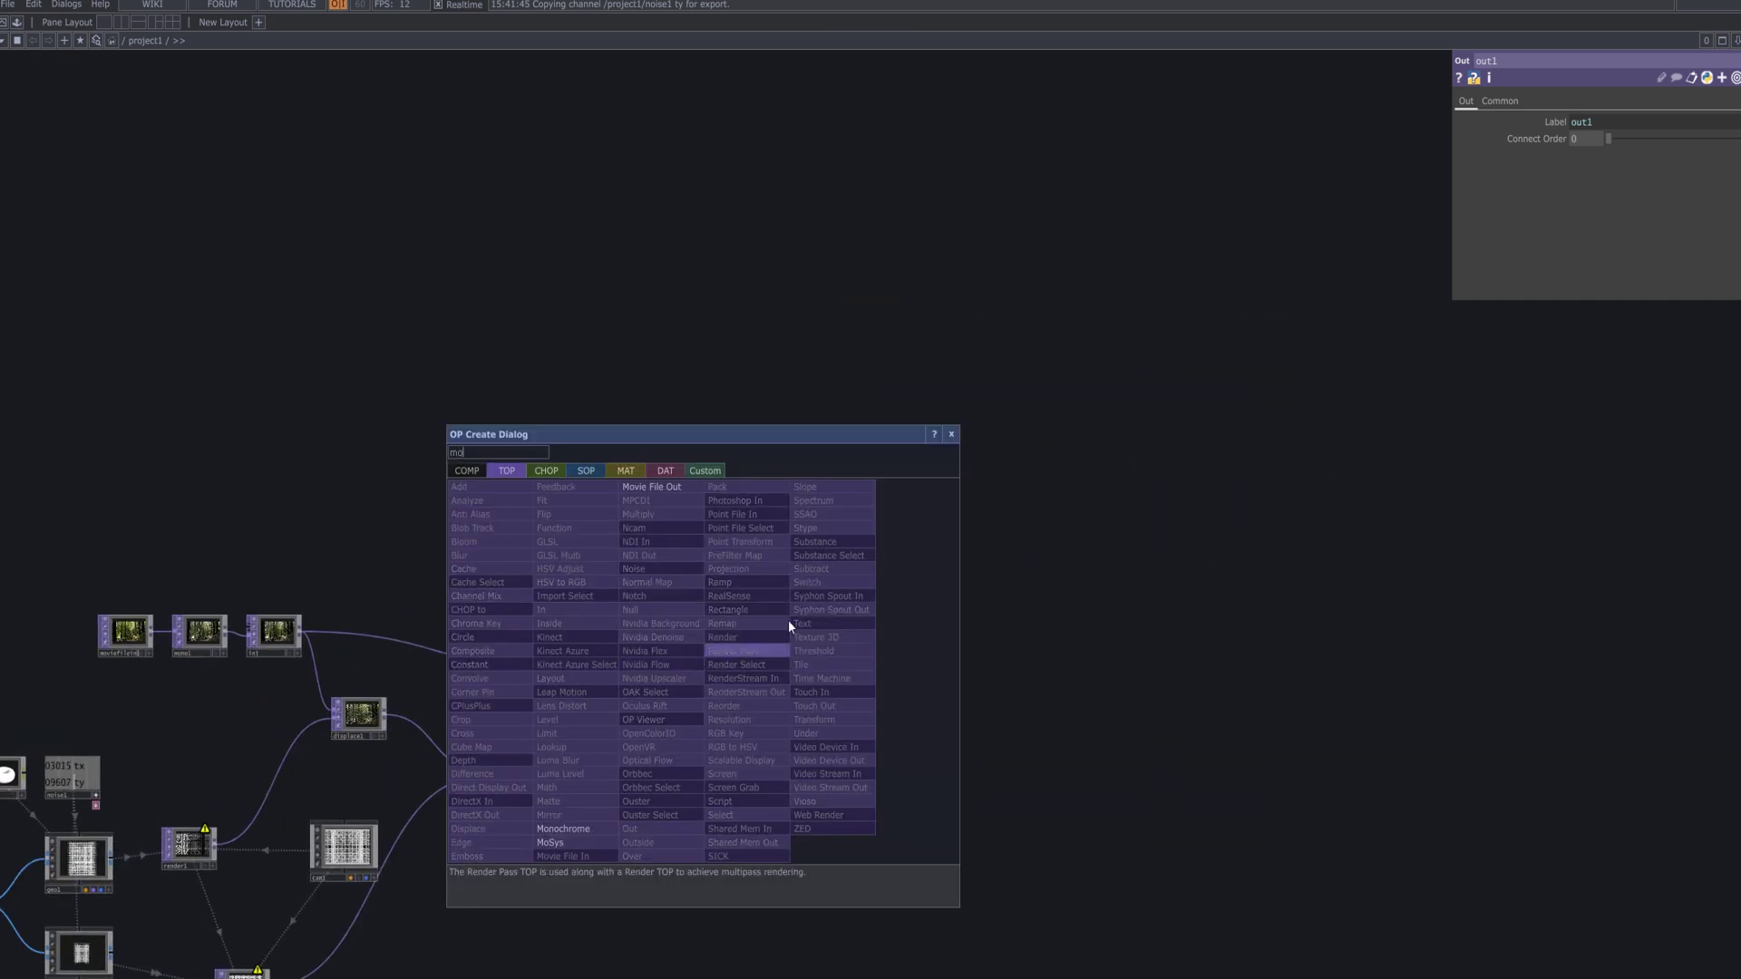
pyautogui.click(676, 488)
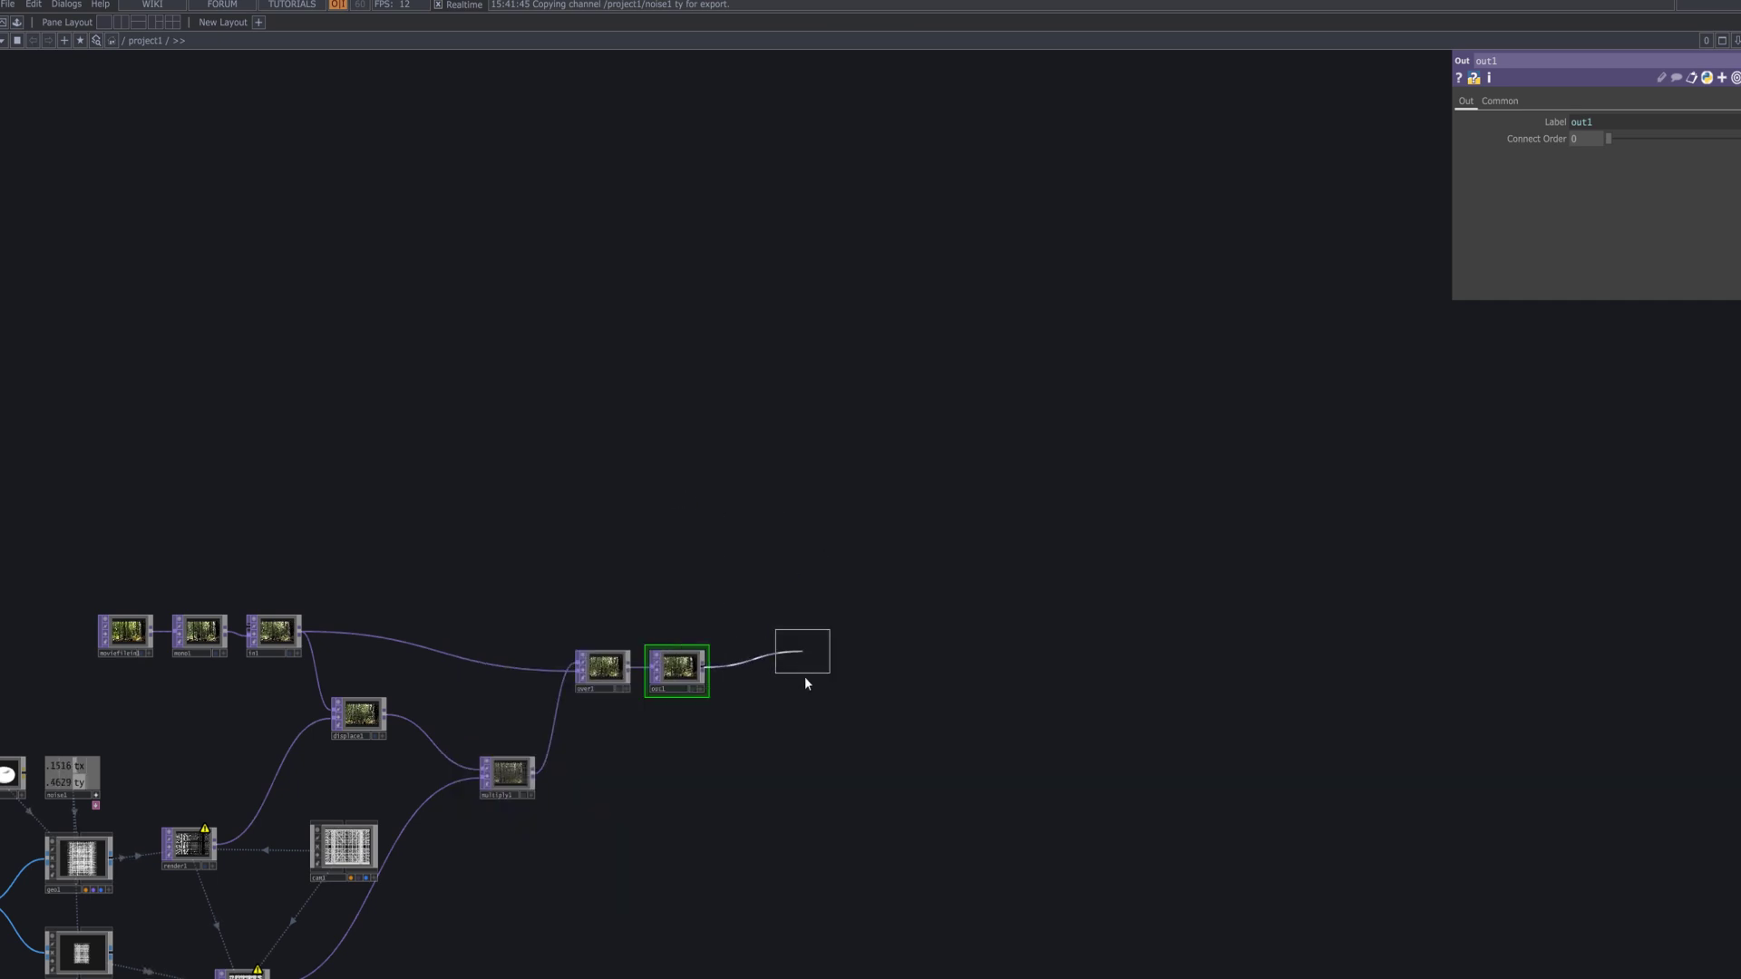
pyautogui.click(912, 676)
# Enlarge the out1 tile to preview the refracted forest composite.
pyautogui.moveTo(874, 722); pyautogui.dragTo(1233, 385)
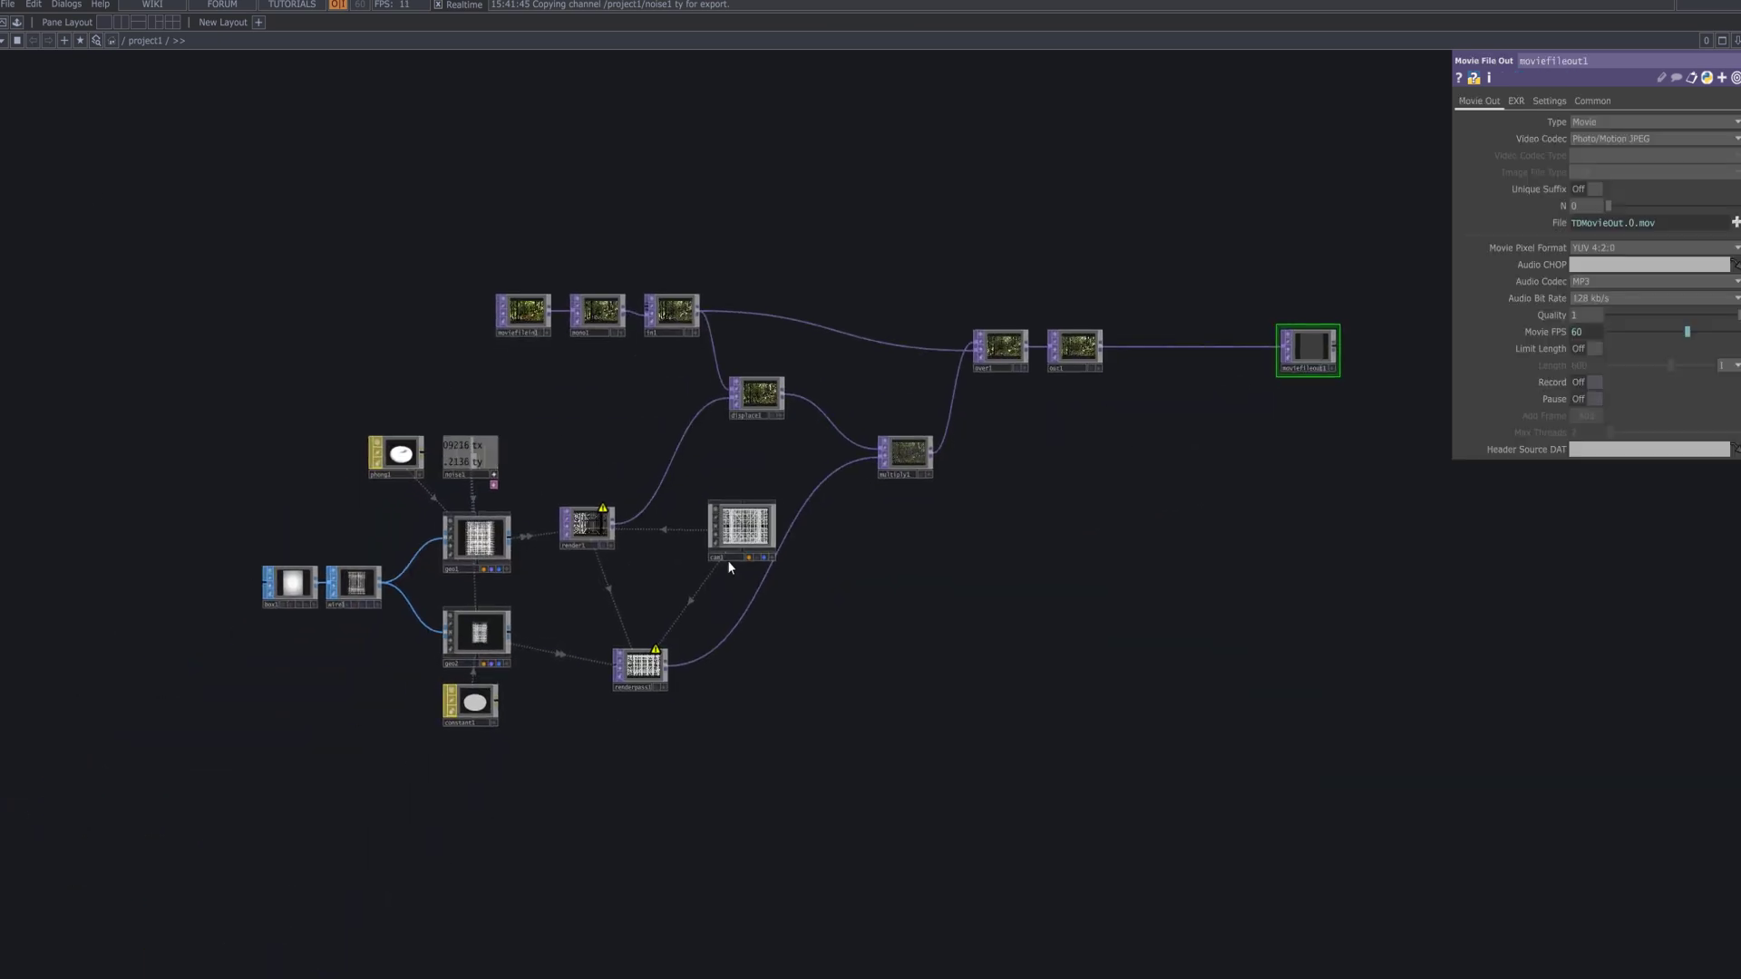
pyautogui.scroll(3, 710, 622)
pyautogui.moveTo(1070, 498); pyautogui.dragTo(467, 895)
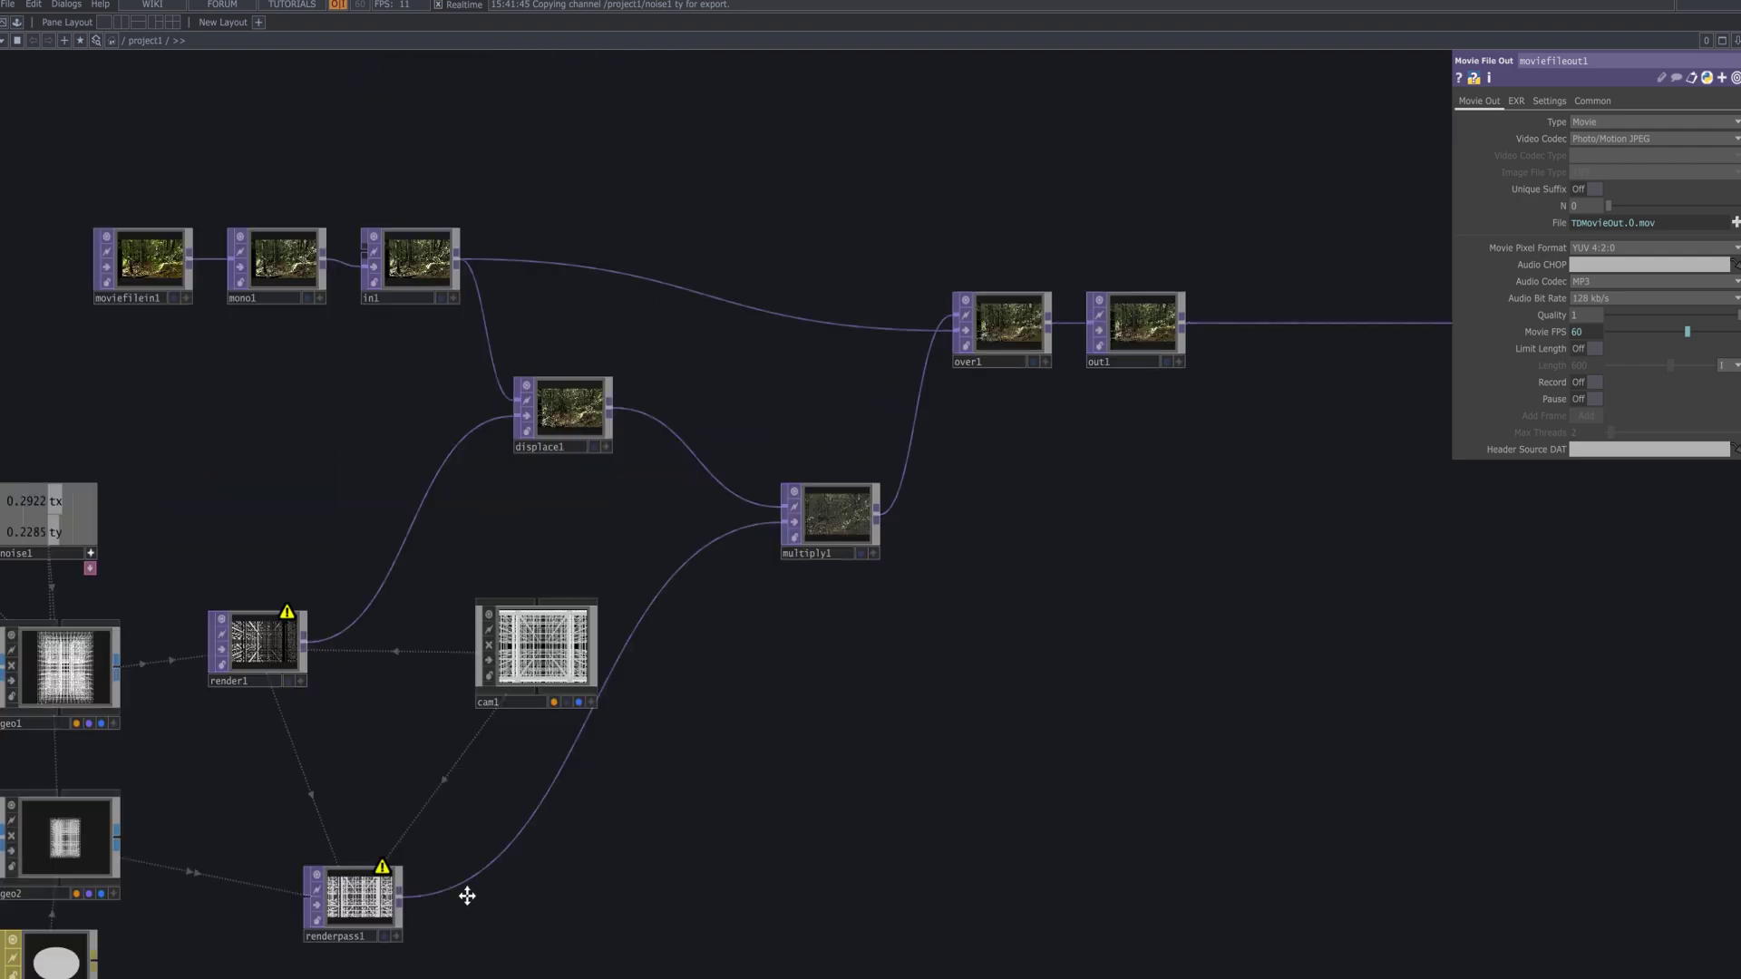
pyautogui.scroll(3, 733, 558)
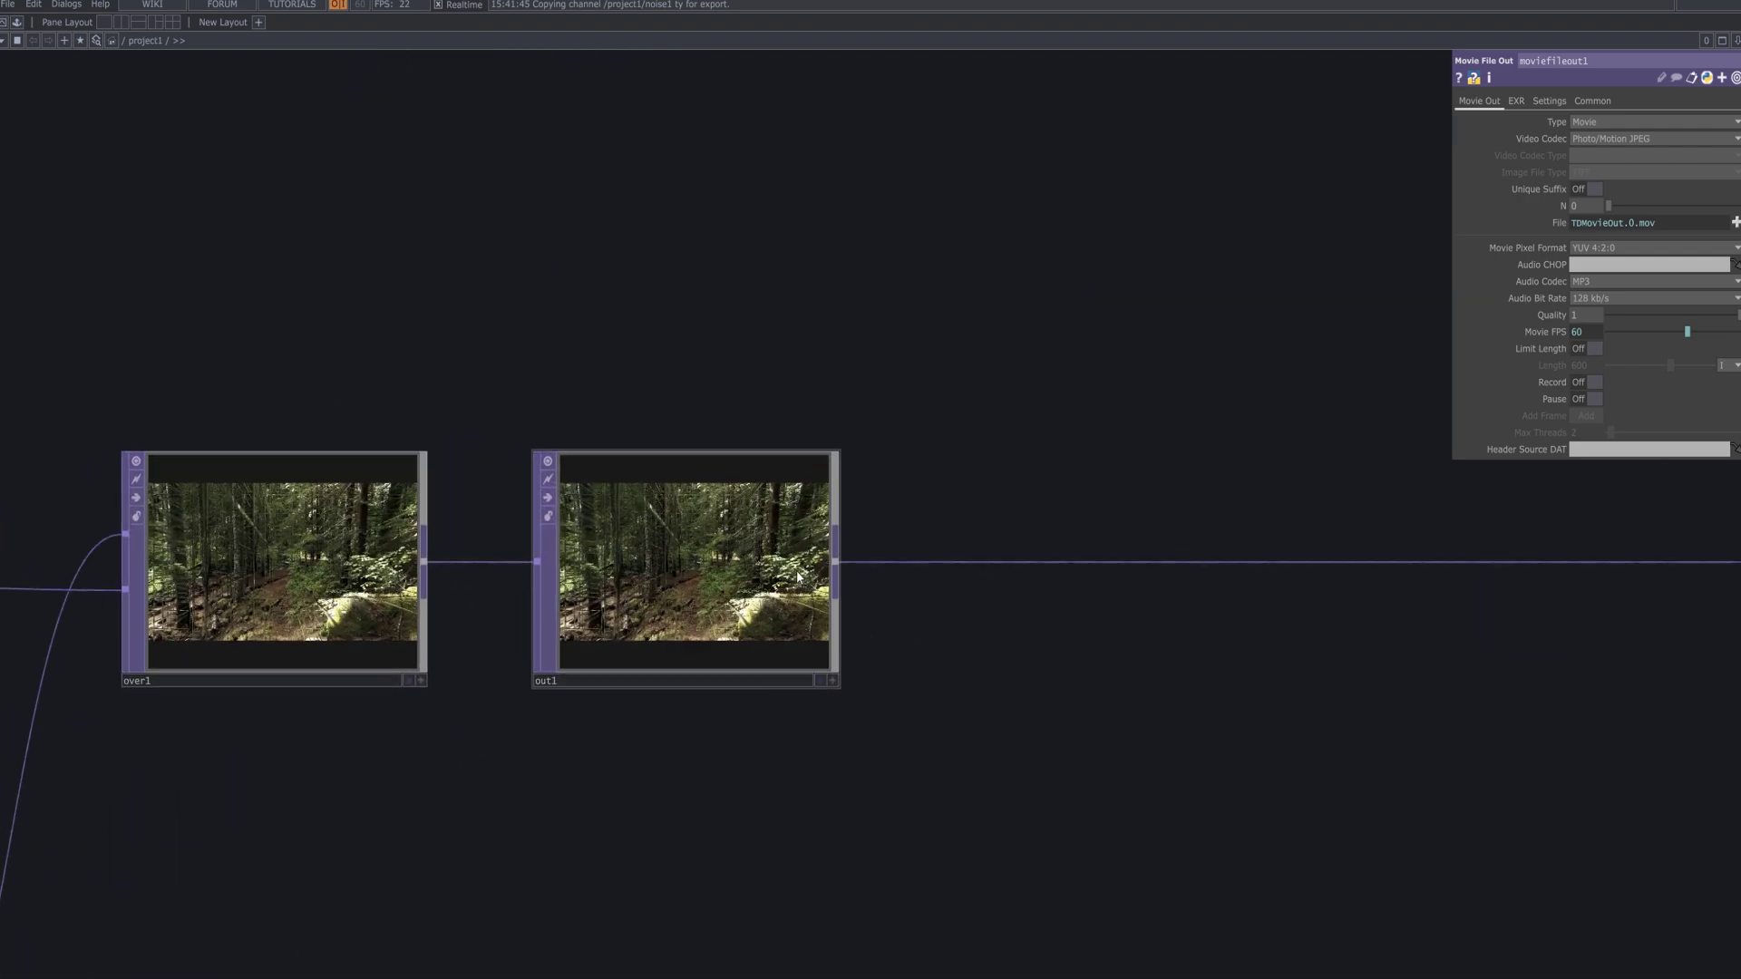
pyautogui.click(832, 460)
pyautogui.moveTo(843, 502); pyautogui.dragTo(1441, 146)
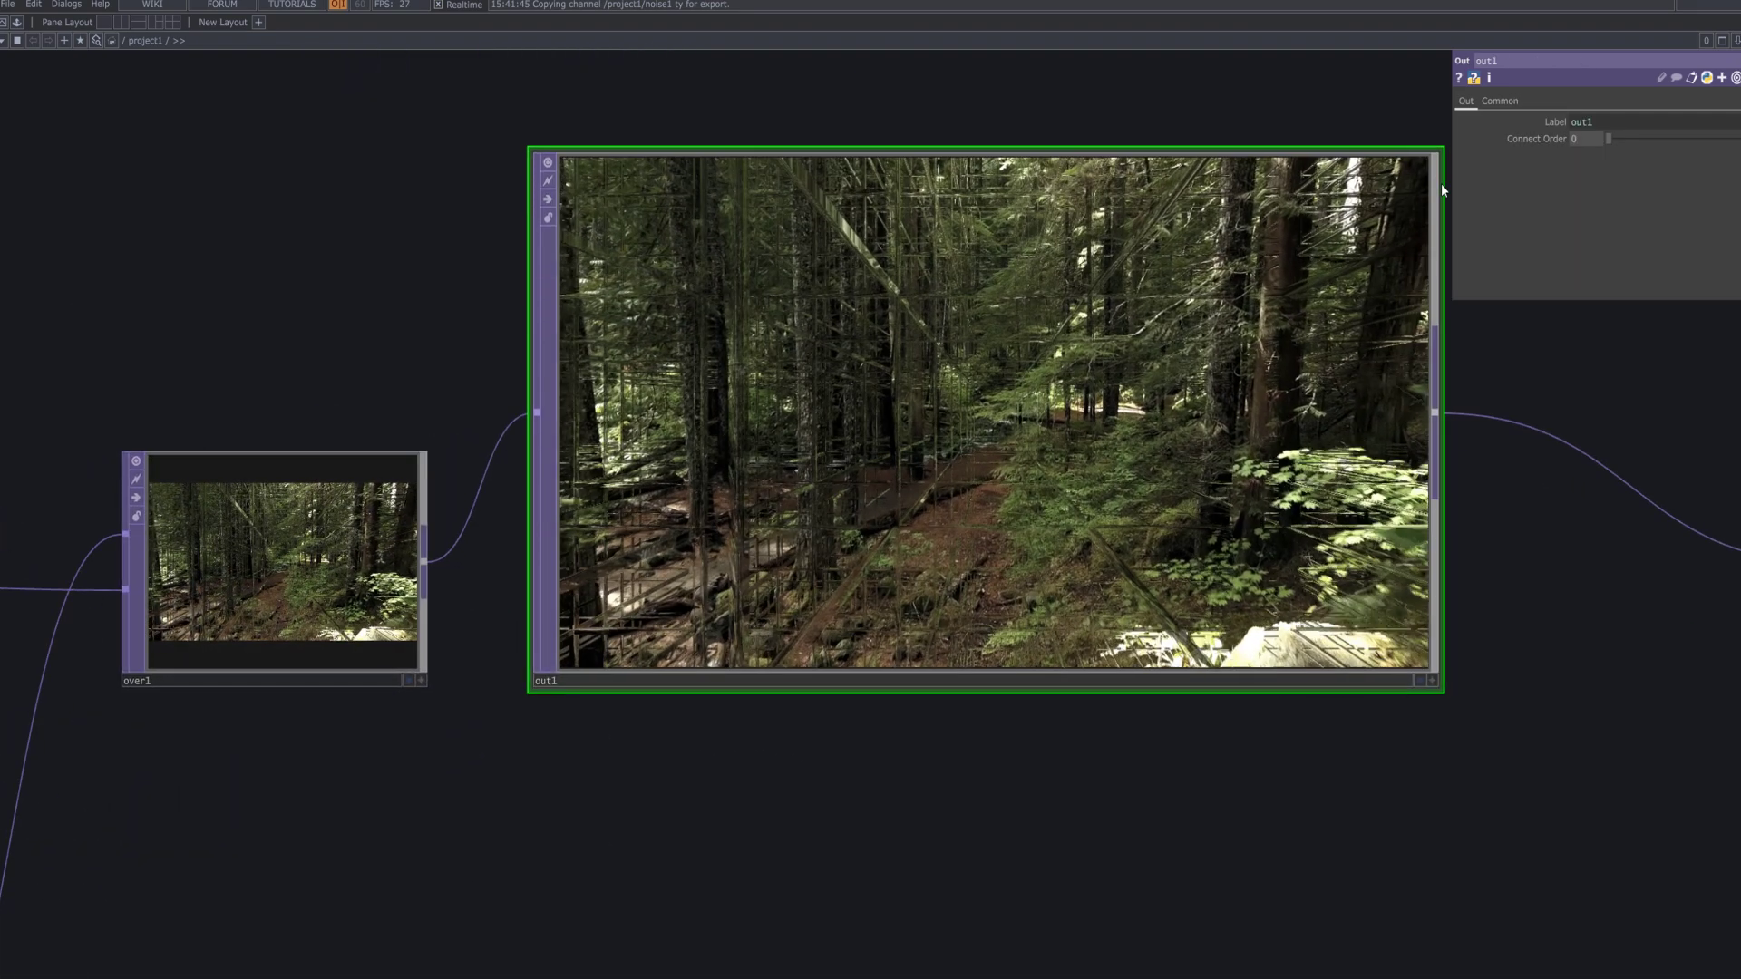
pyautogui.scroll(-3, 1102, 650)
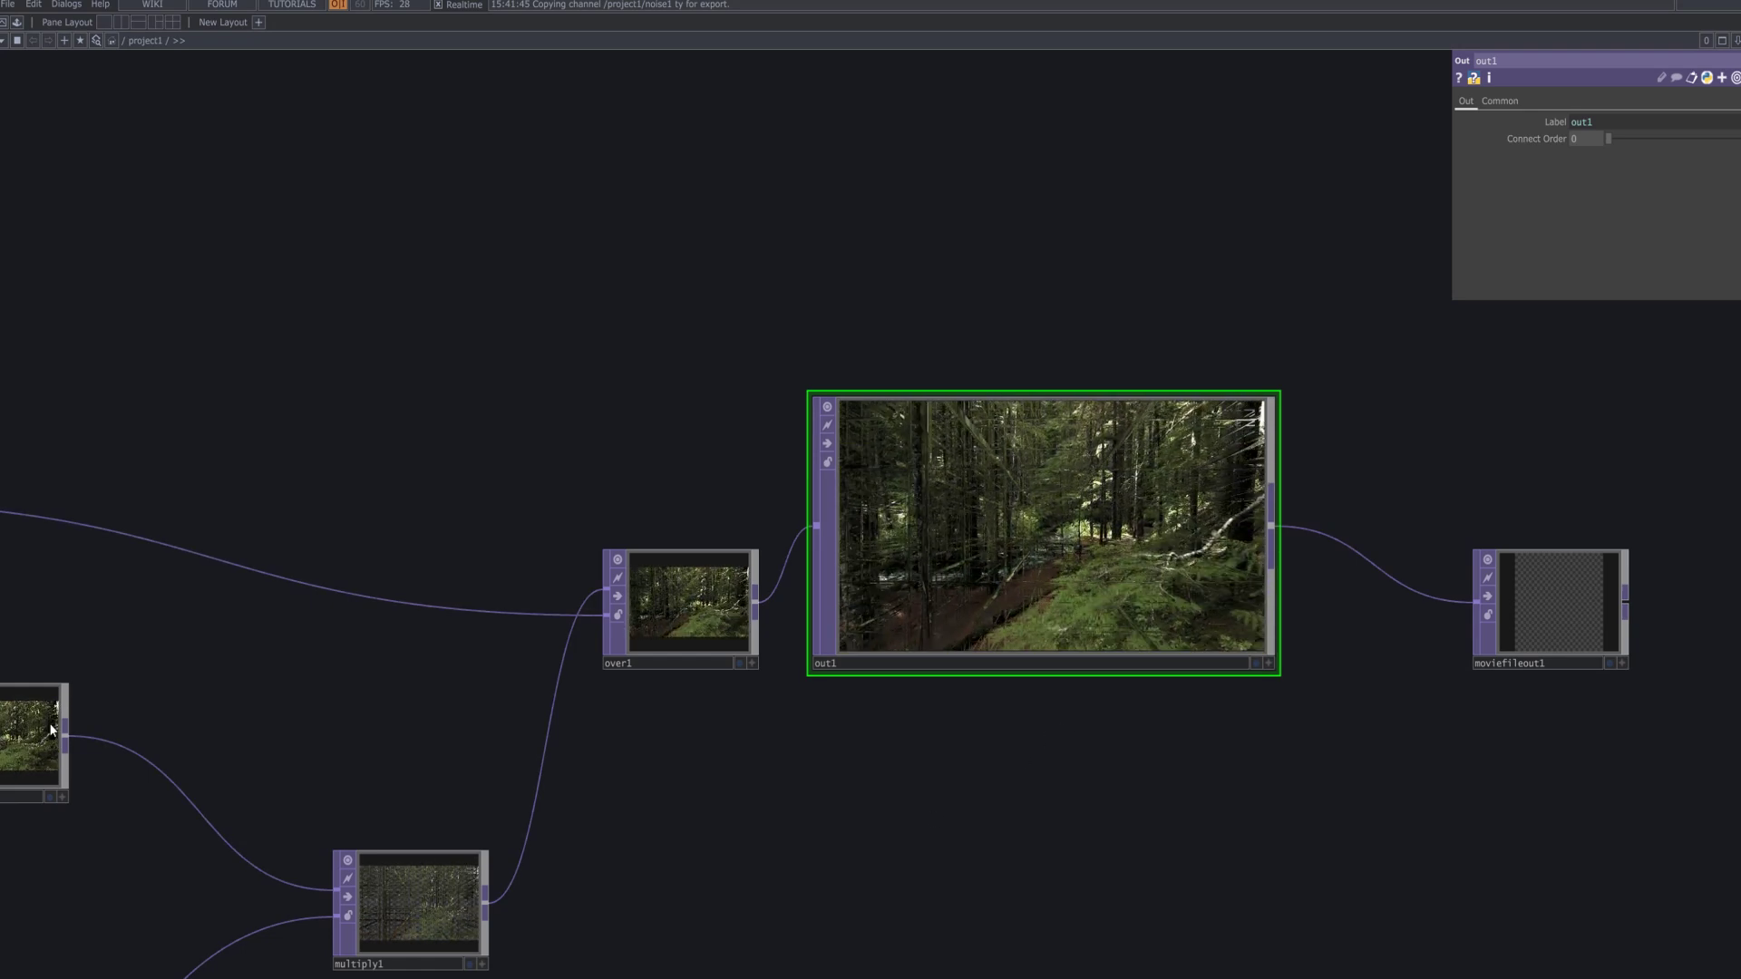
# Resize moviefileout1 larger, then shrink it back beside out1.
pyautogui.moveTo(428, 723); pyautogui.dragTo(552, 559)
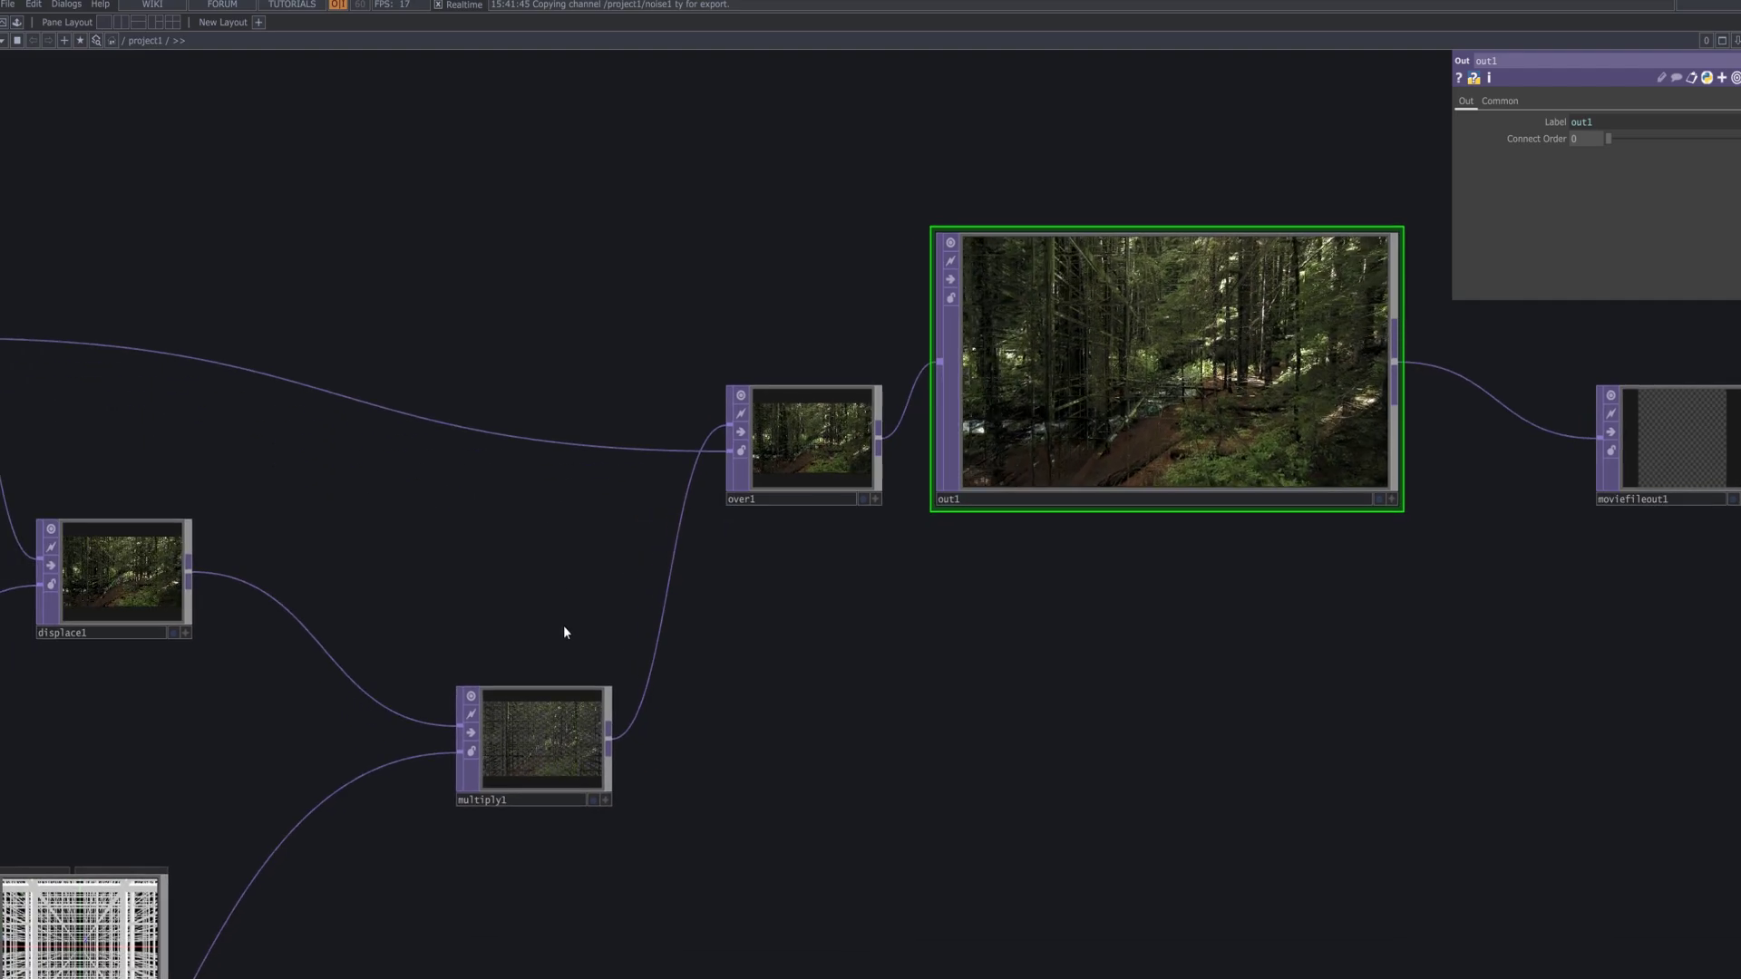
pyautogui.moveTo(1263, 587); pyautogui.dragTo(970, 759)
pyautogui.scroll(5, 969, 759)
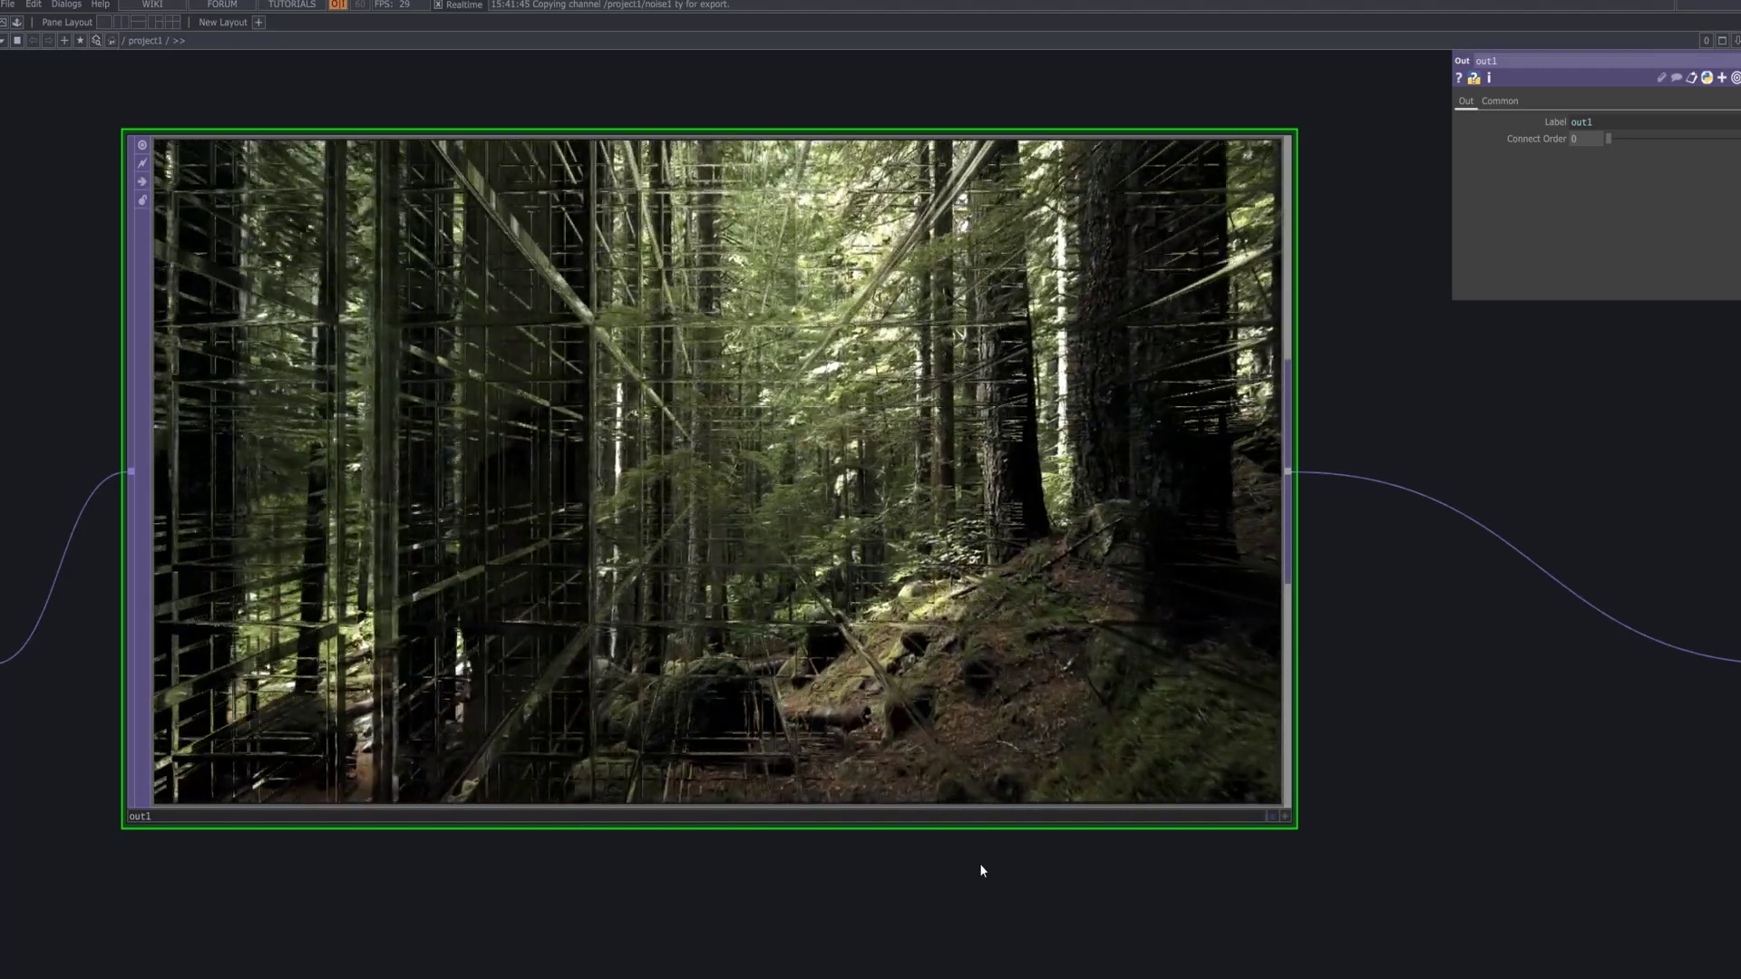
pyautogui.scroll(-5, 981, 868)
pyautogui.moveTo(981, 870); pyautogui.dragTo(1037, 571)
pyautogui.scroll(-3, 1029, 562)
pyautogui.moveTo(1308, 425); pyautogui.dragTo(1354, 363)
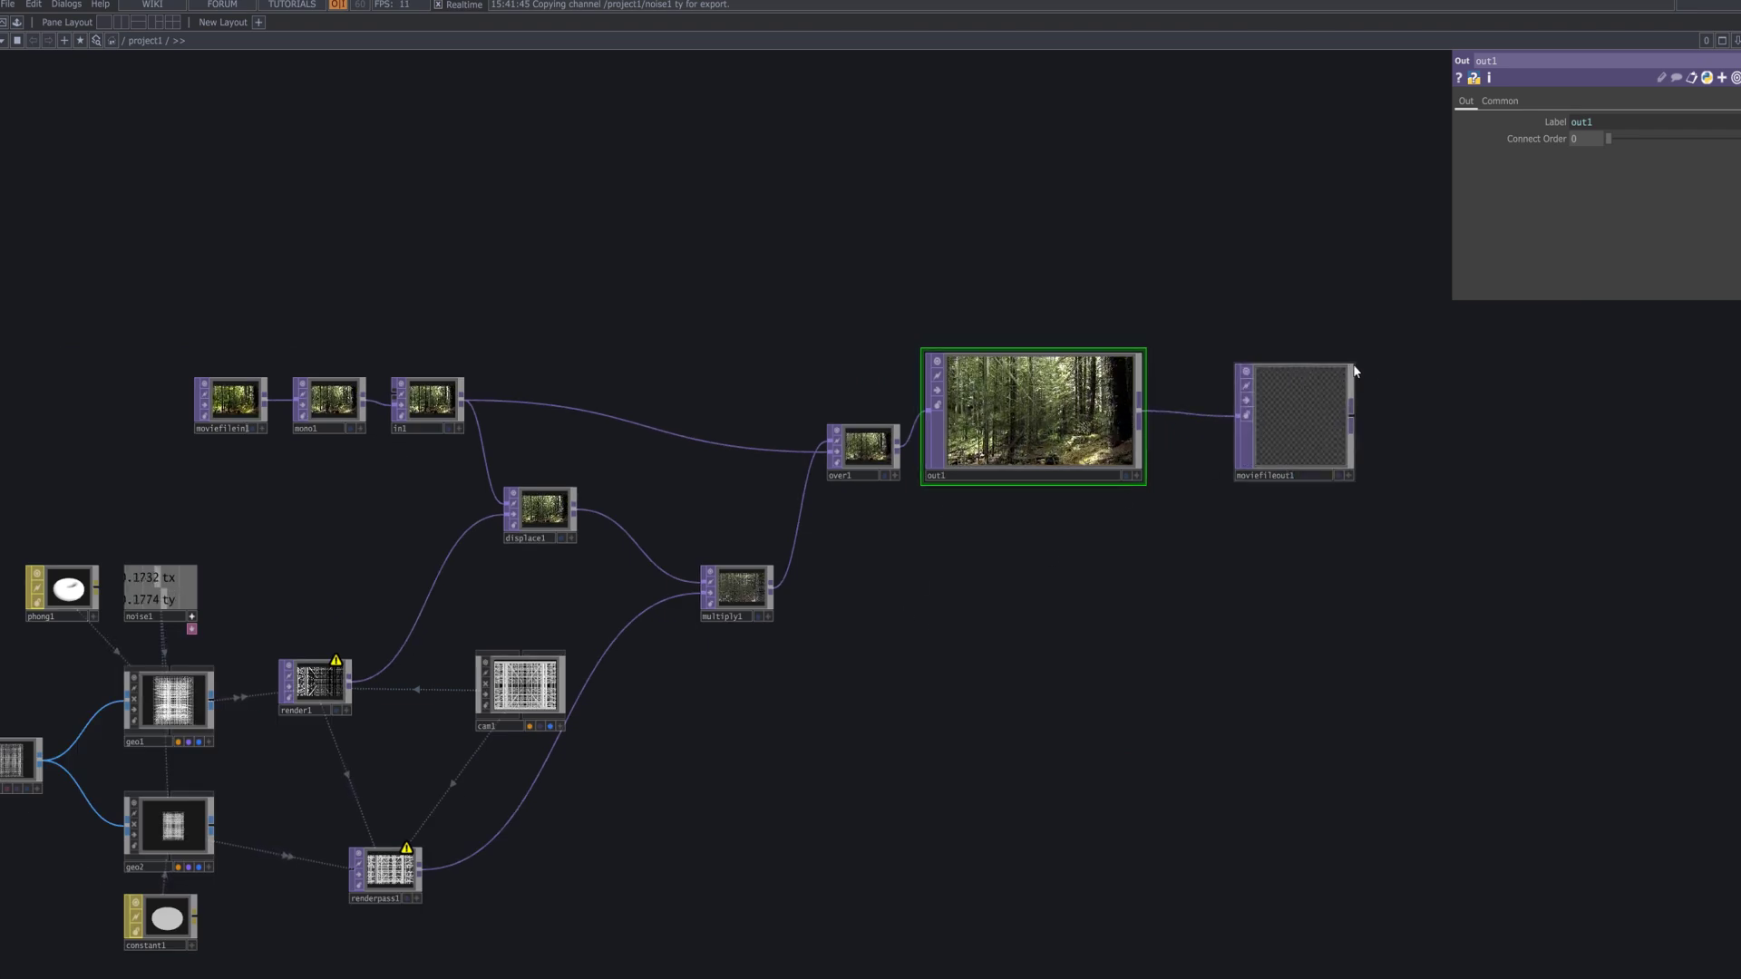
pyautogui.moveTo(1356, 362); pyautogui.dragTo(1224, 419)
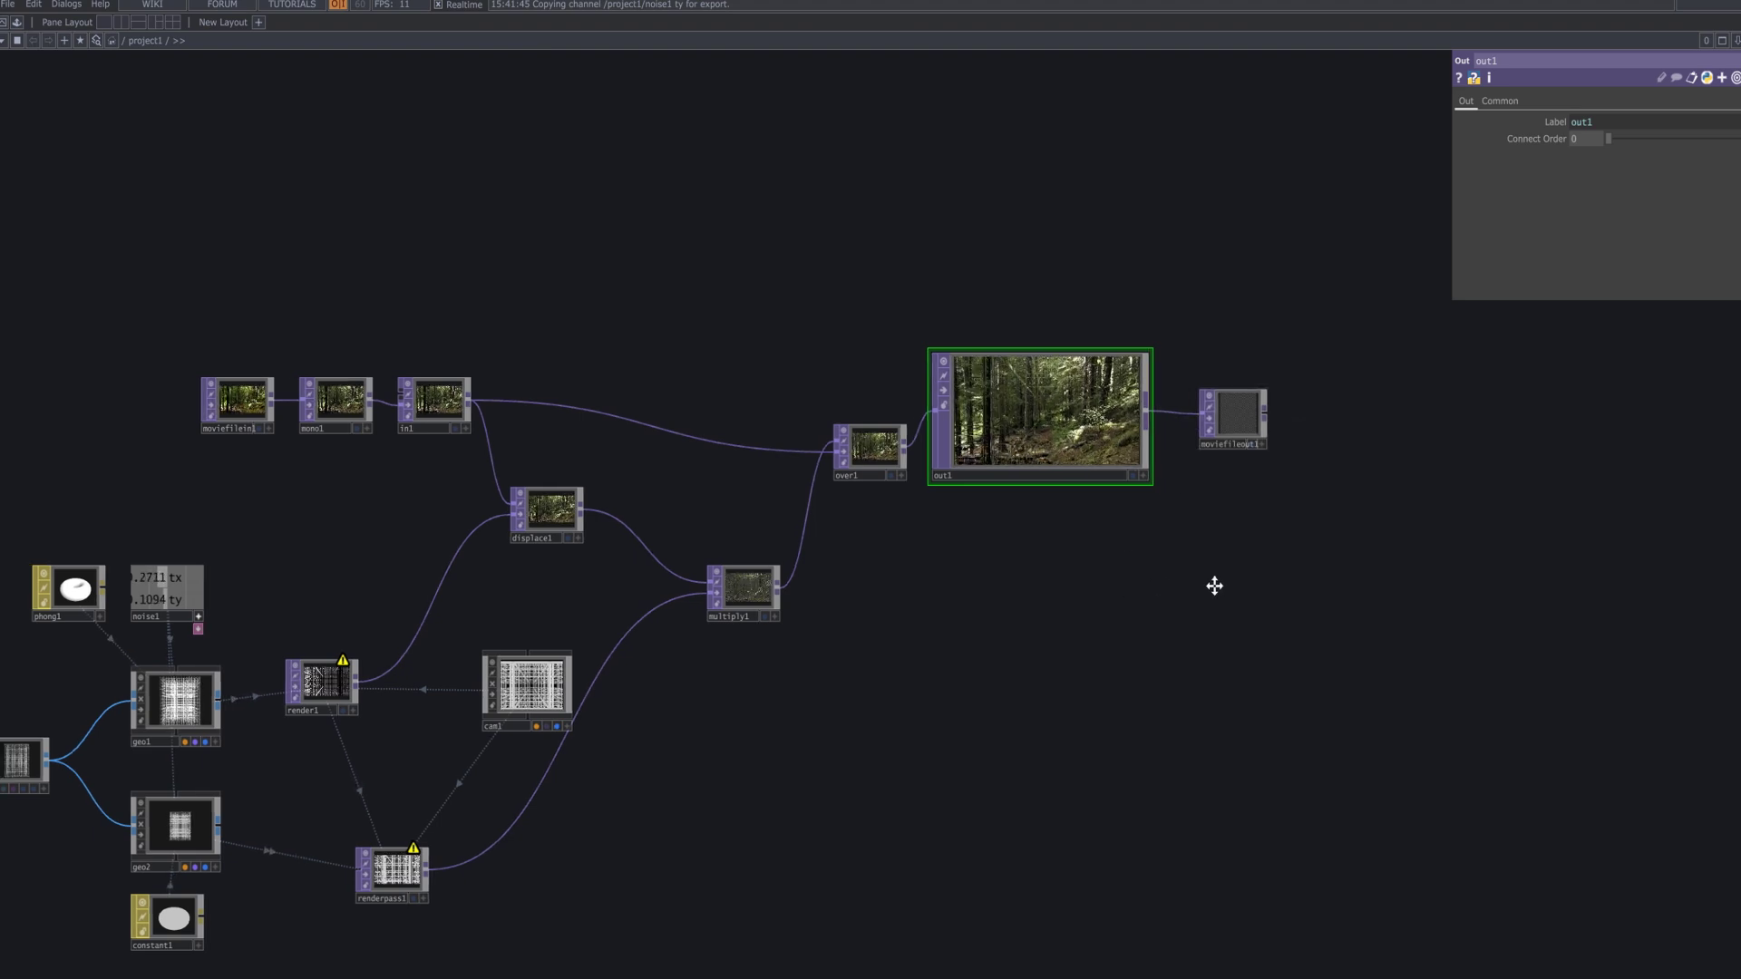
# Frame the whole network and collapse noise1's channel display back to normal.
pyautogui.press('h')
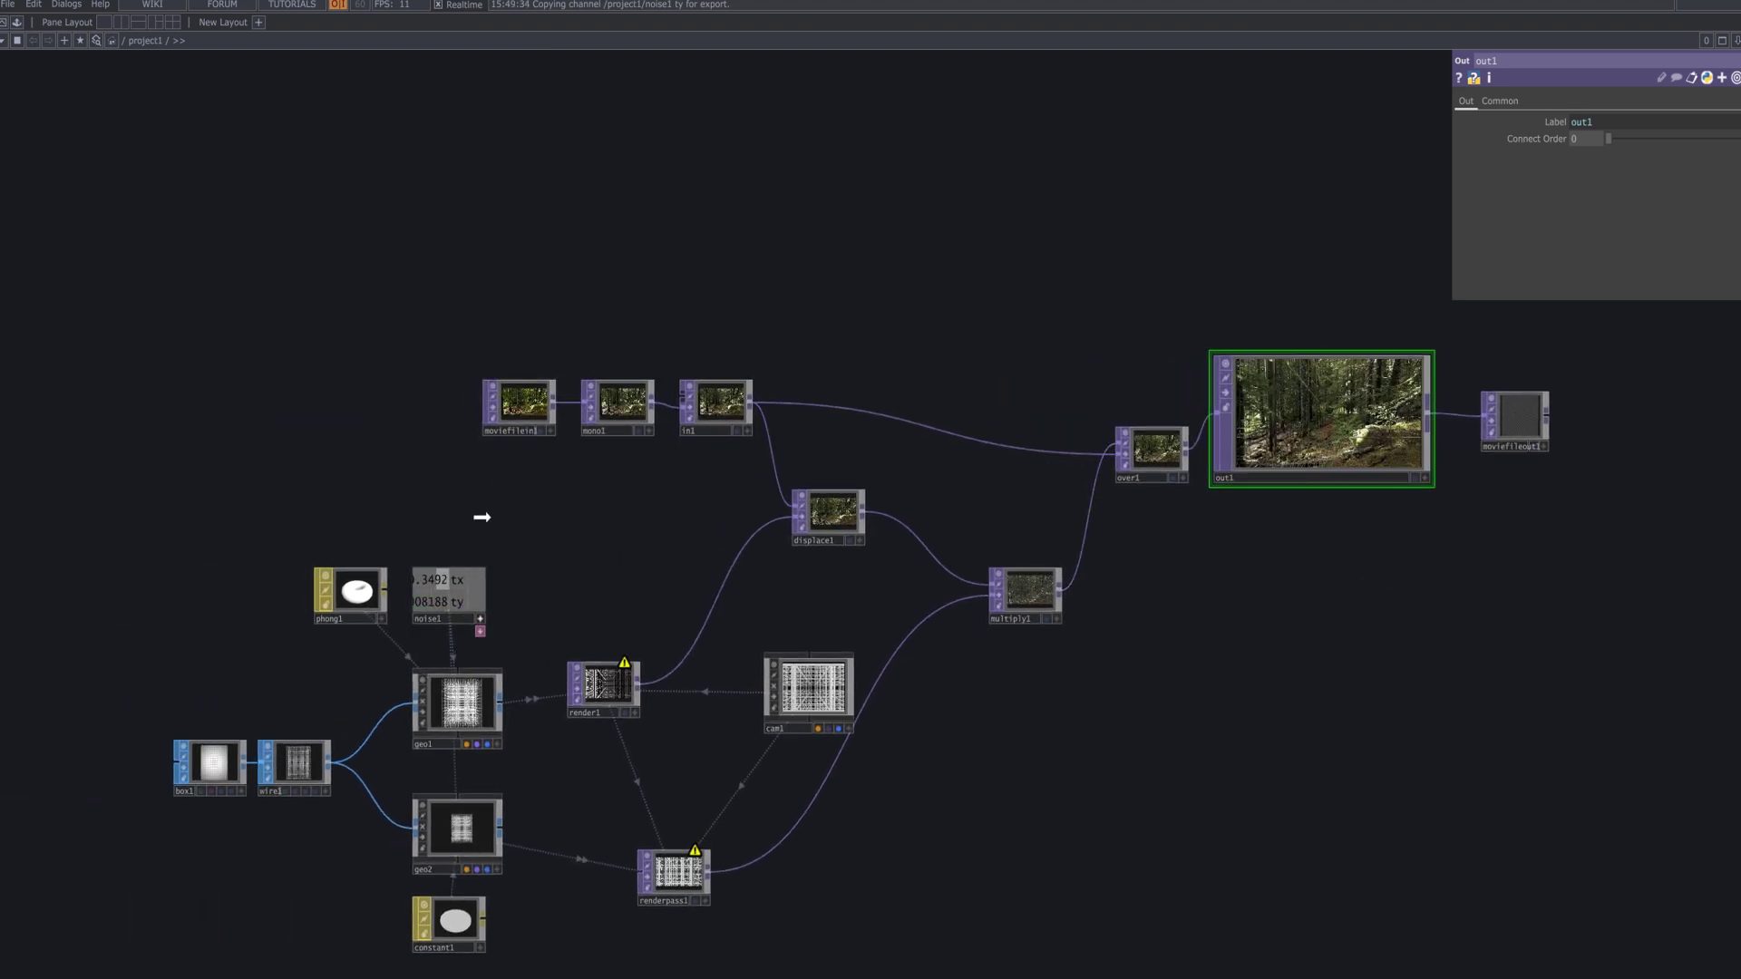
pyautogui.click(481, 618)
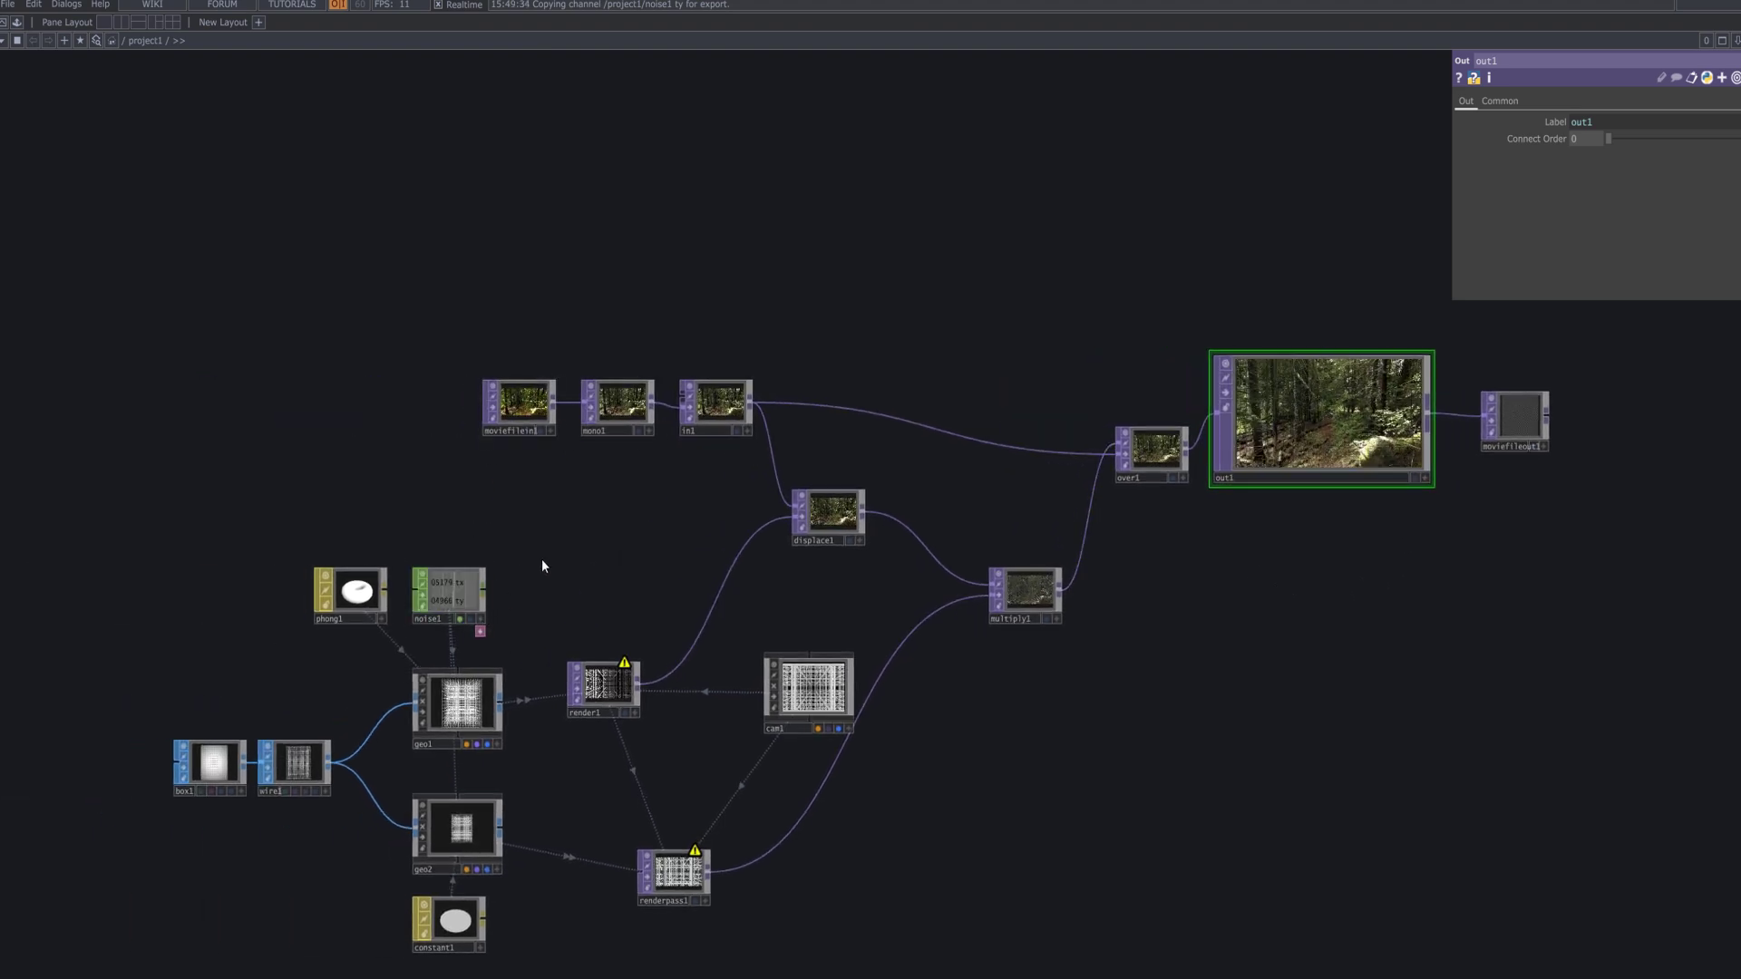
pyautogui.moveTo(541, 558); pyautogui.dragTo(574, 513)
# Add a second Movie File In TOP below moviefilein1 supplying the desert sunset clip.
pyautogui.press('Tab')
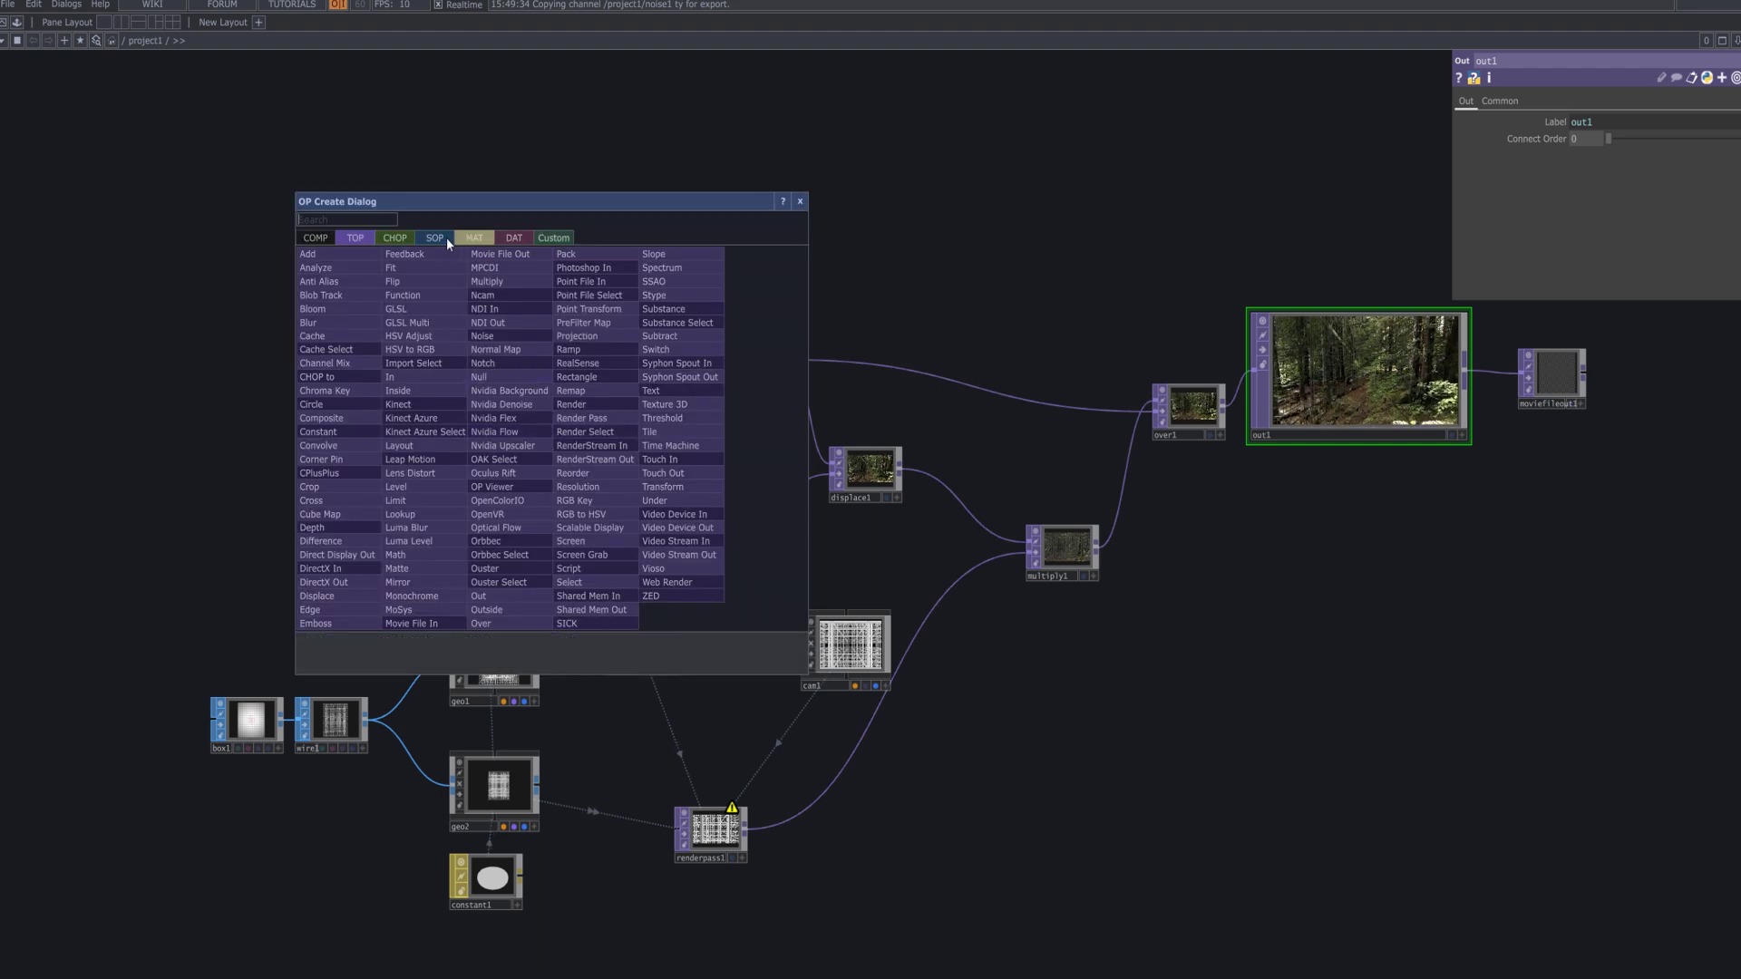
pyautogui.click(432, 620)
pyautogui.click(554, 436)
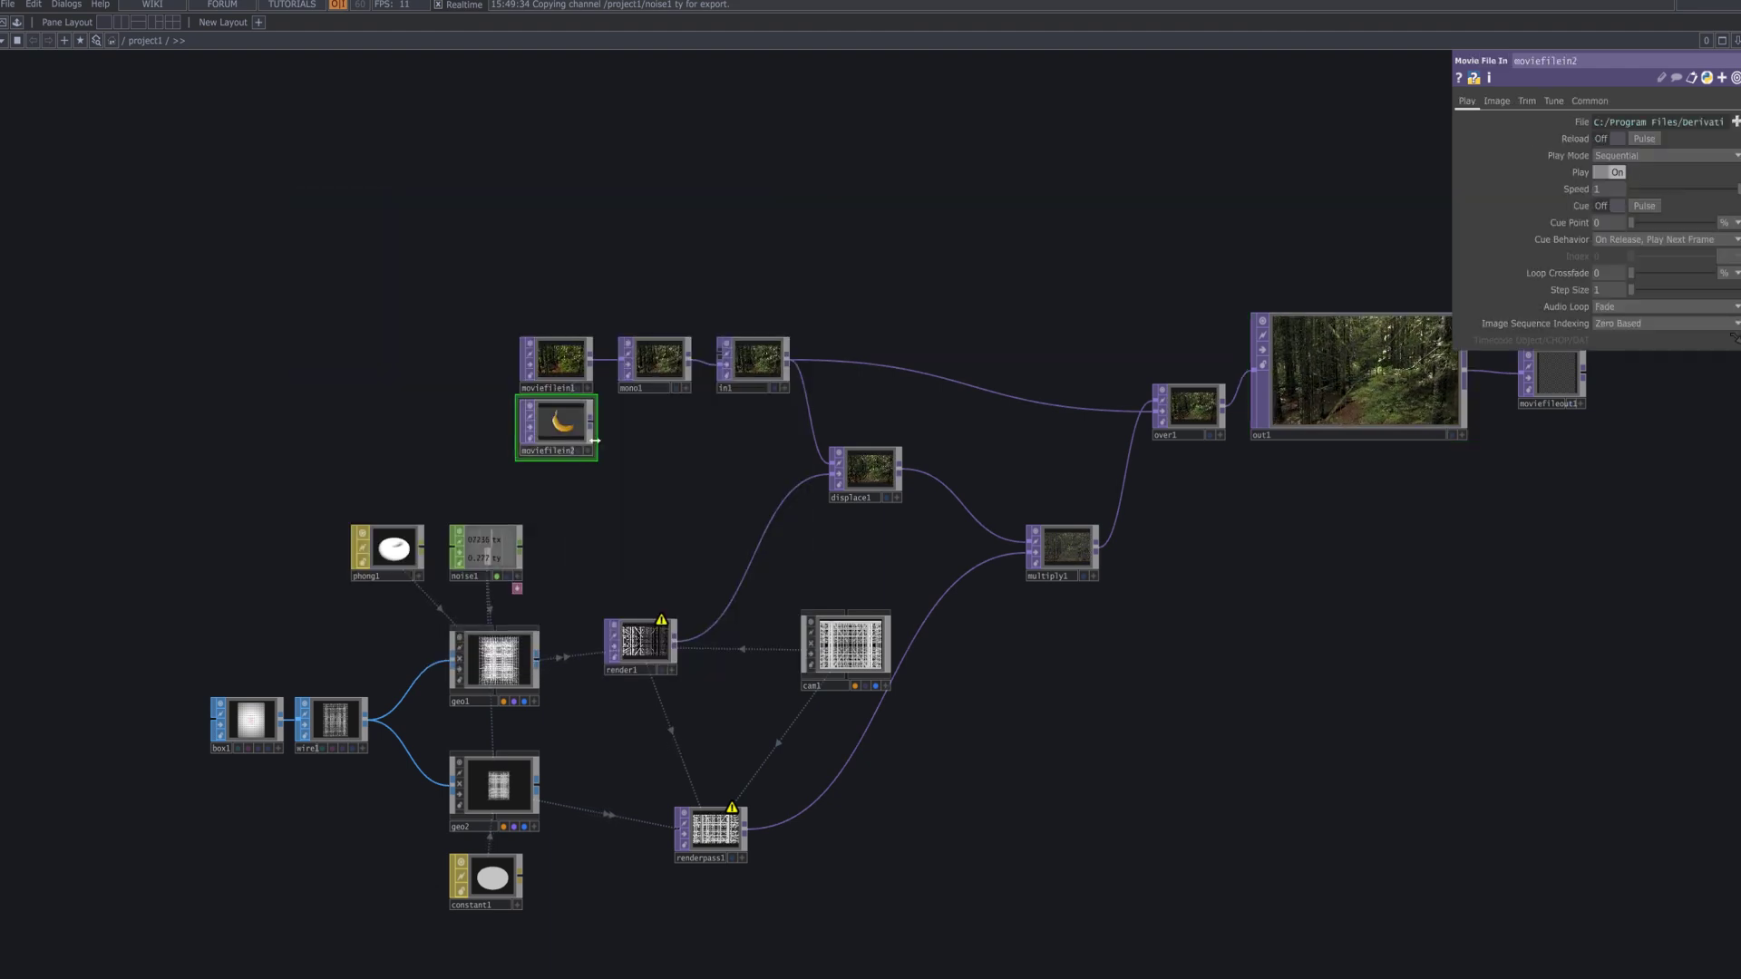
pyautogui.scroll(4, 1525, 465)
pyautogui.scroll(3, 1305, 690)
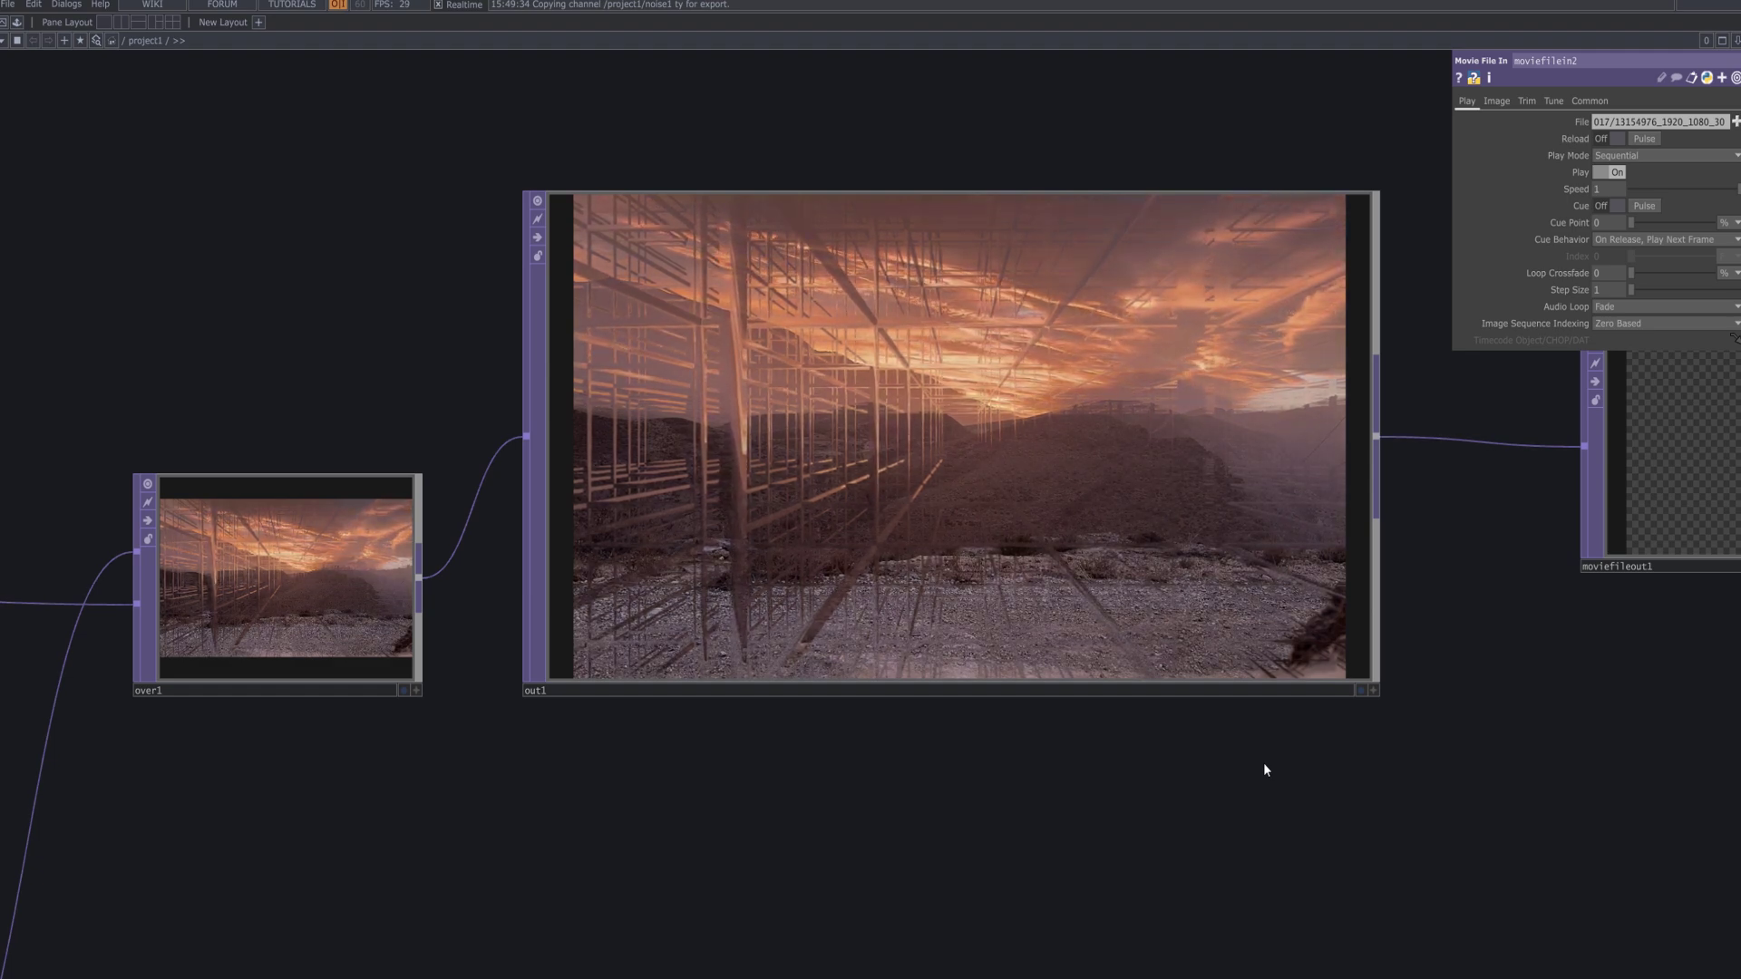
pyautogui.scroll(-5, 1263, 770)
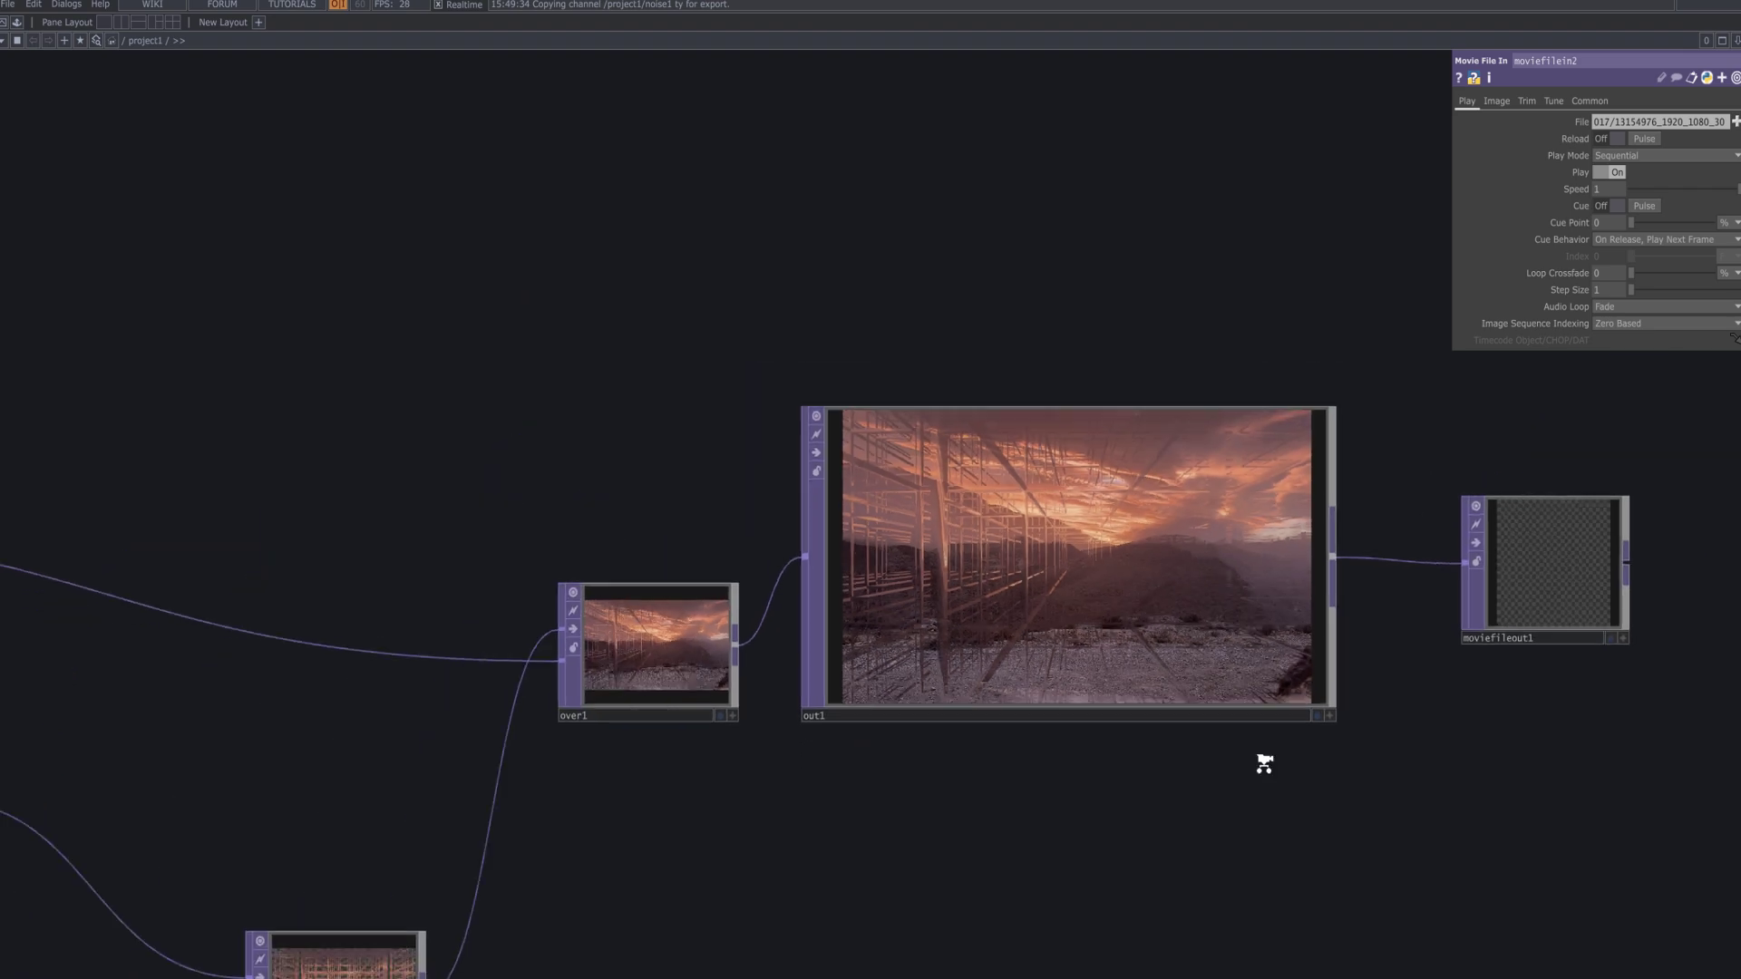
pyautogui.scroll(-2, 845, 639)
pyautogui.moveTo(705, 564); pyautogui.dragTo(1010, 427)
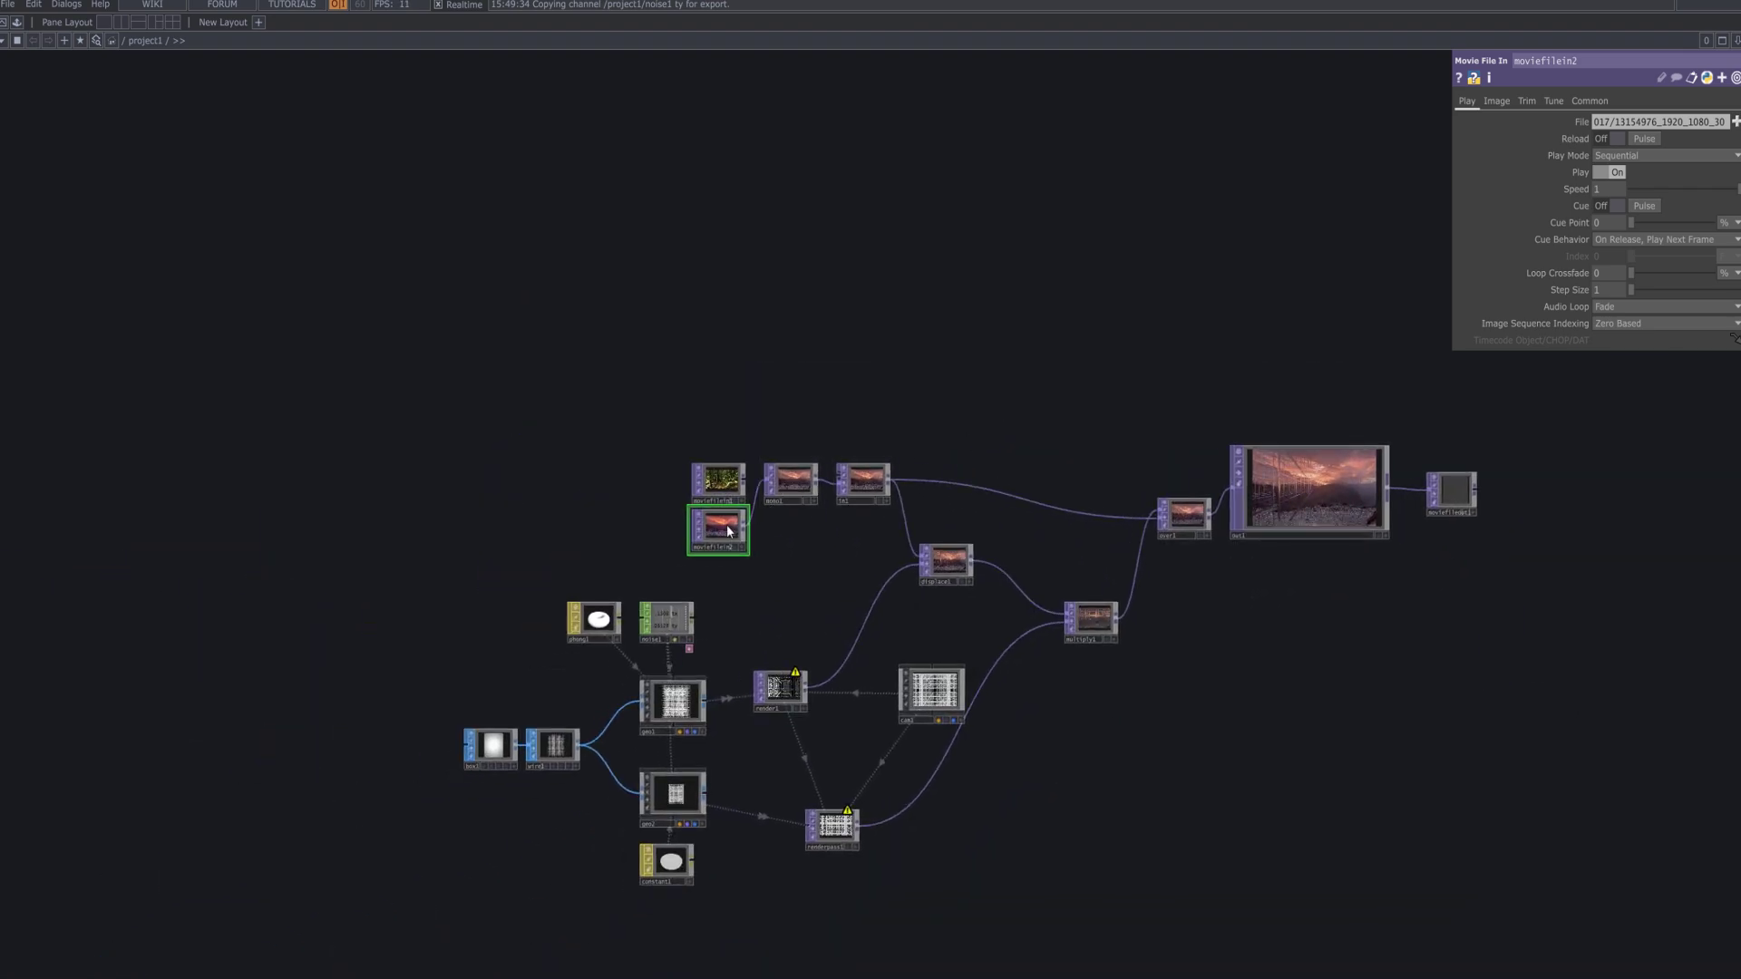
# Add moviefilein3 loading TD/21.mov, aligned with the other movie inputs and feeding mono1.
pyautogui.press('Tab')
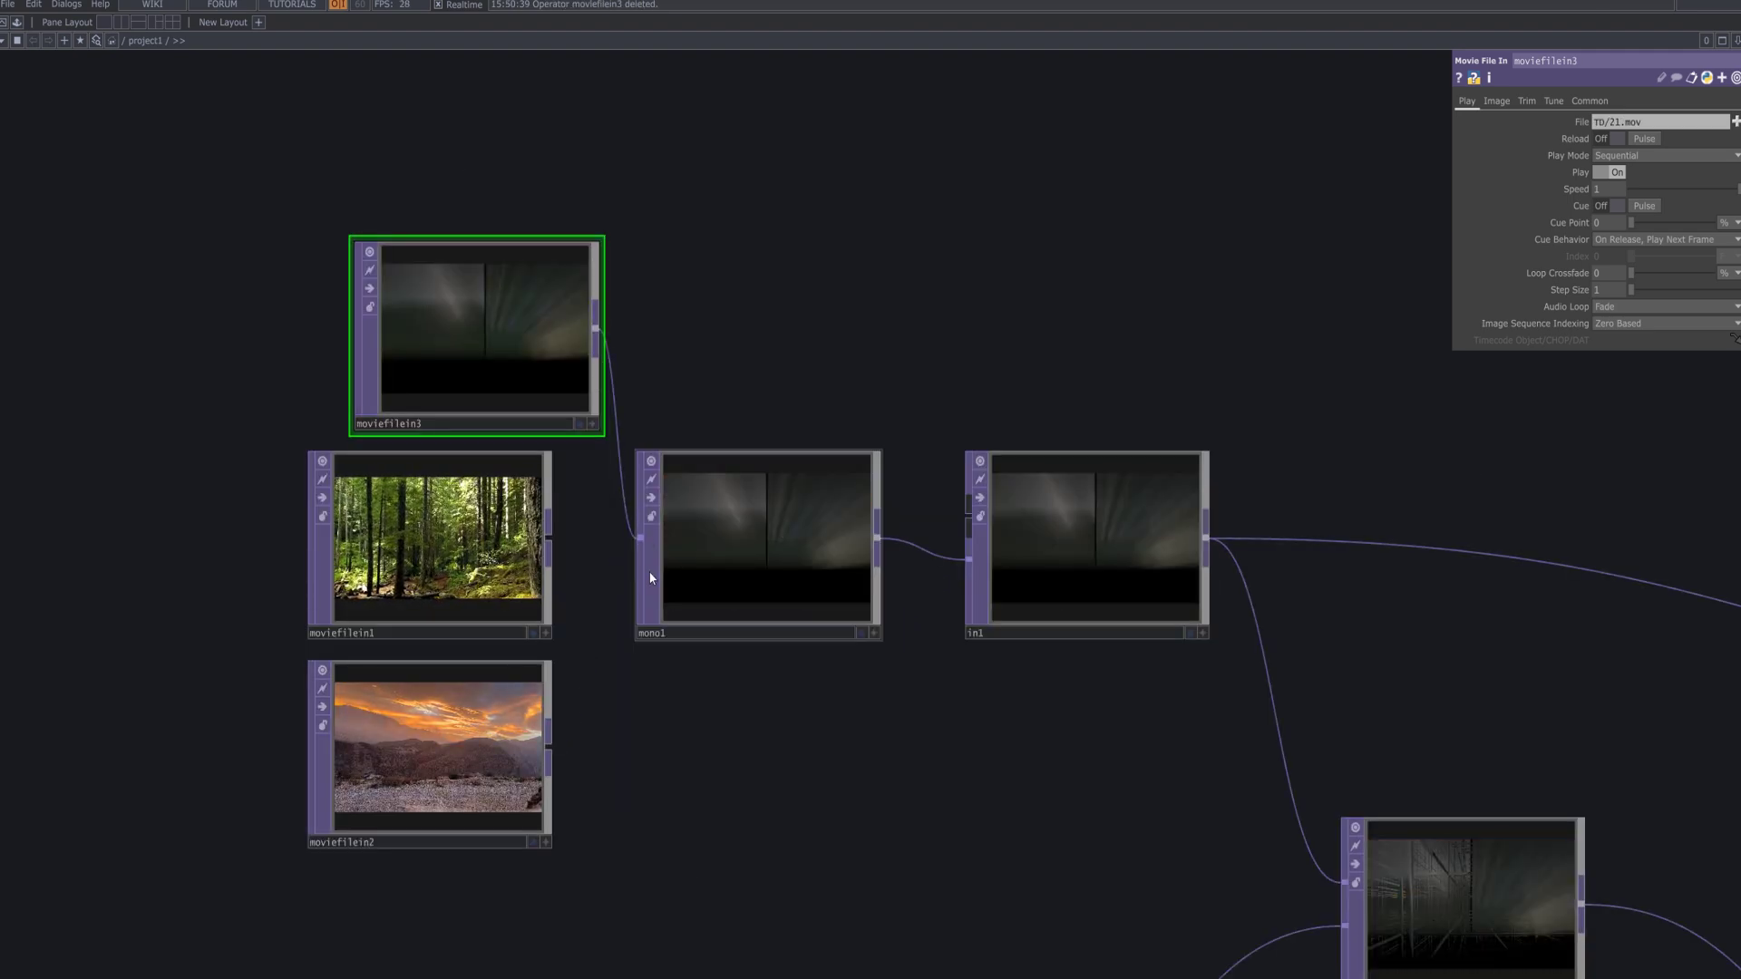
pyautogui.moveTo(532, 420); pyautogui.dragTo(480, 368)
pyautogui.moveTo(692, 709); pyautogui.dragTo(346, 591)
pyautogui.moveTo(1473, 855); pyautogui.dragTo(851, 652)
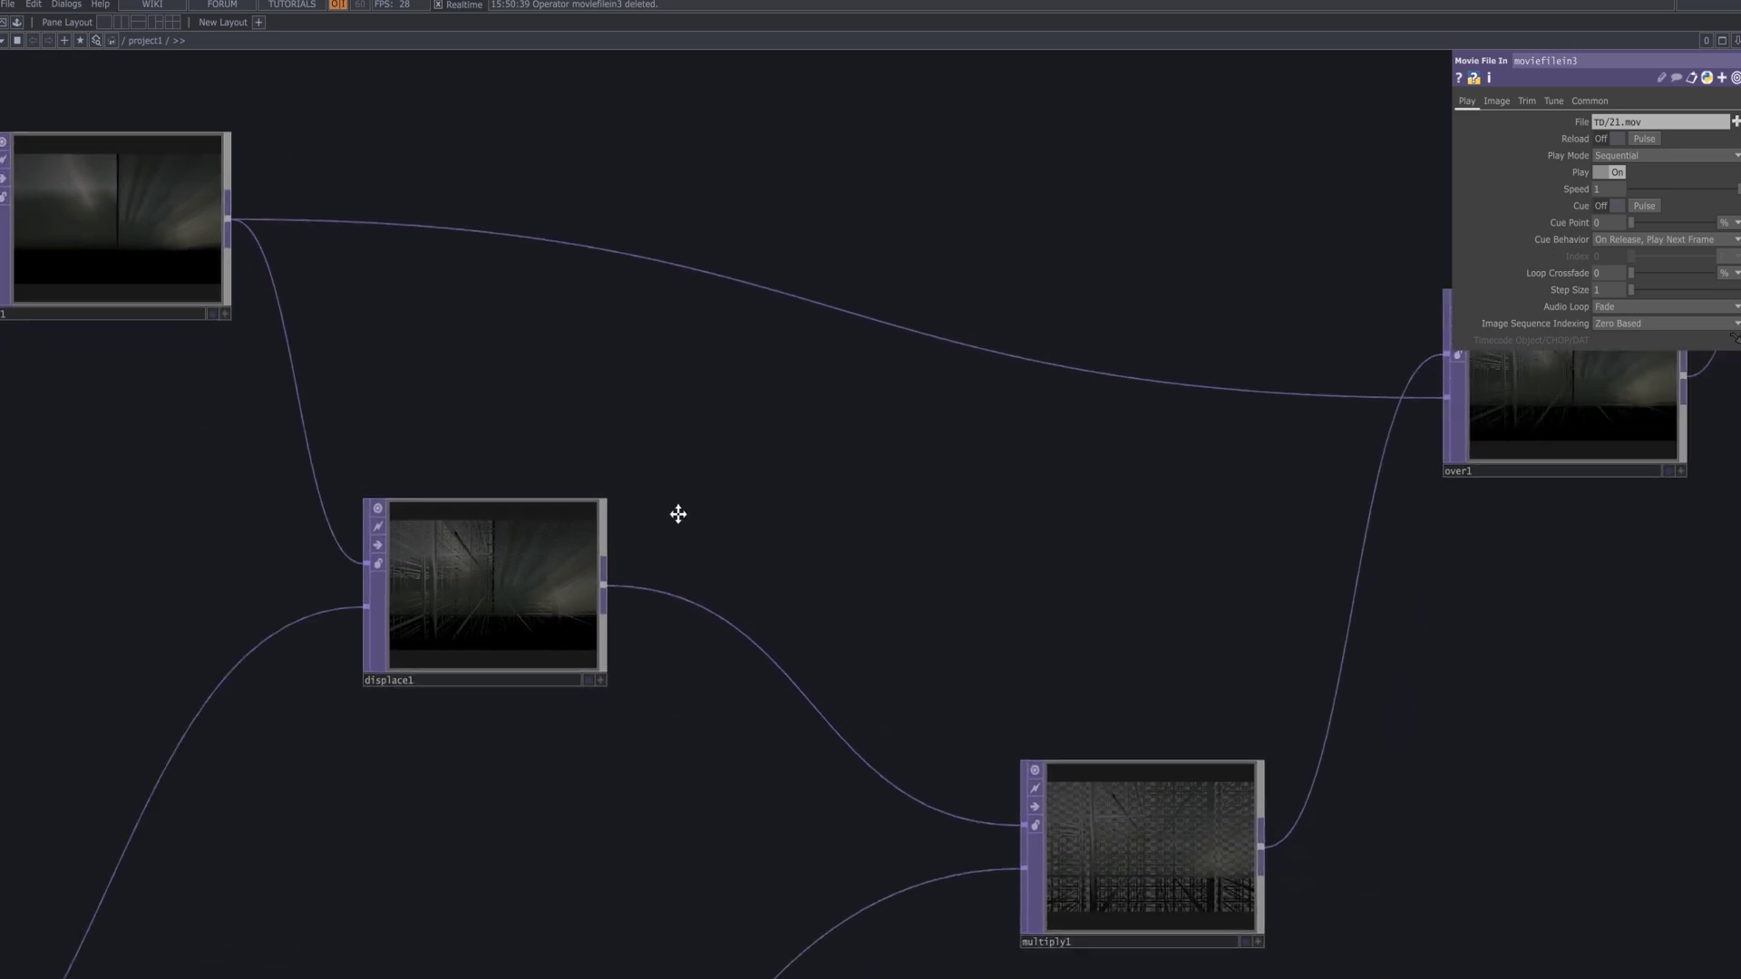
pyautogui.moveTo(979, 656); pyautogui.dragTo(649, 443)
pyautogui.moveTo(763, 688); pyautogui.dragTo(750, 699)
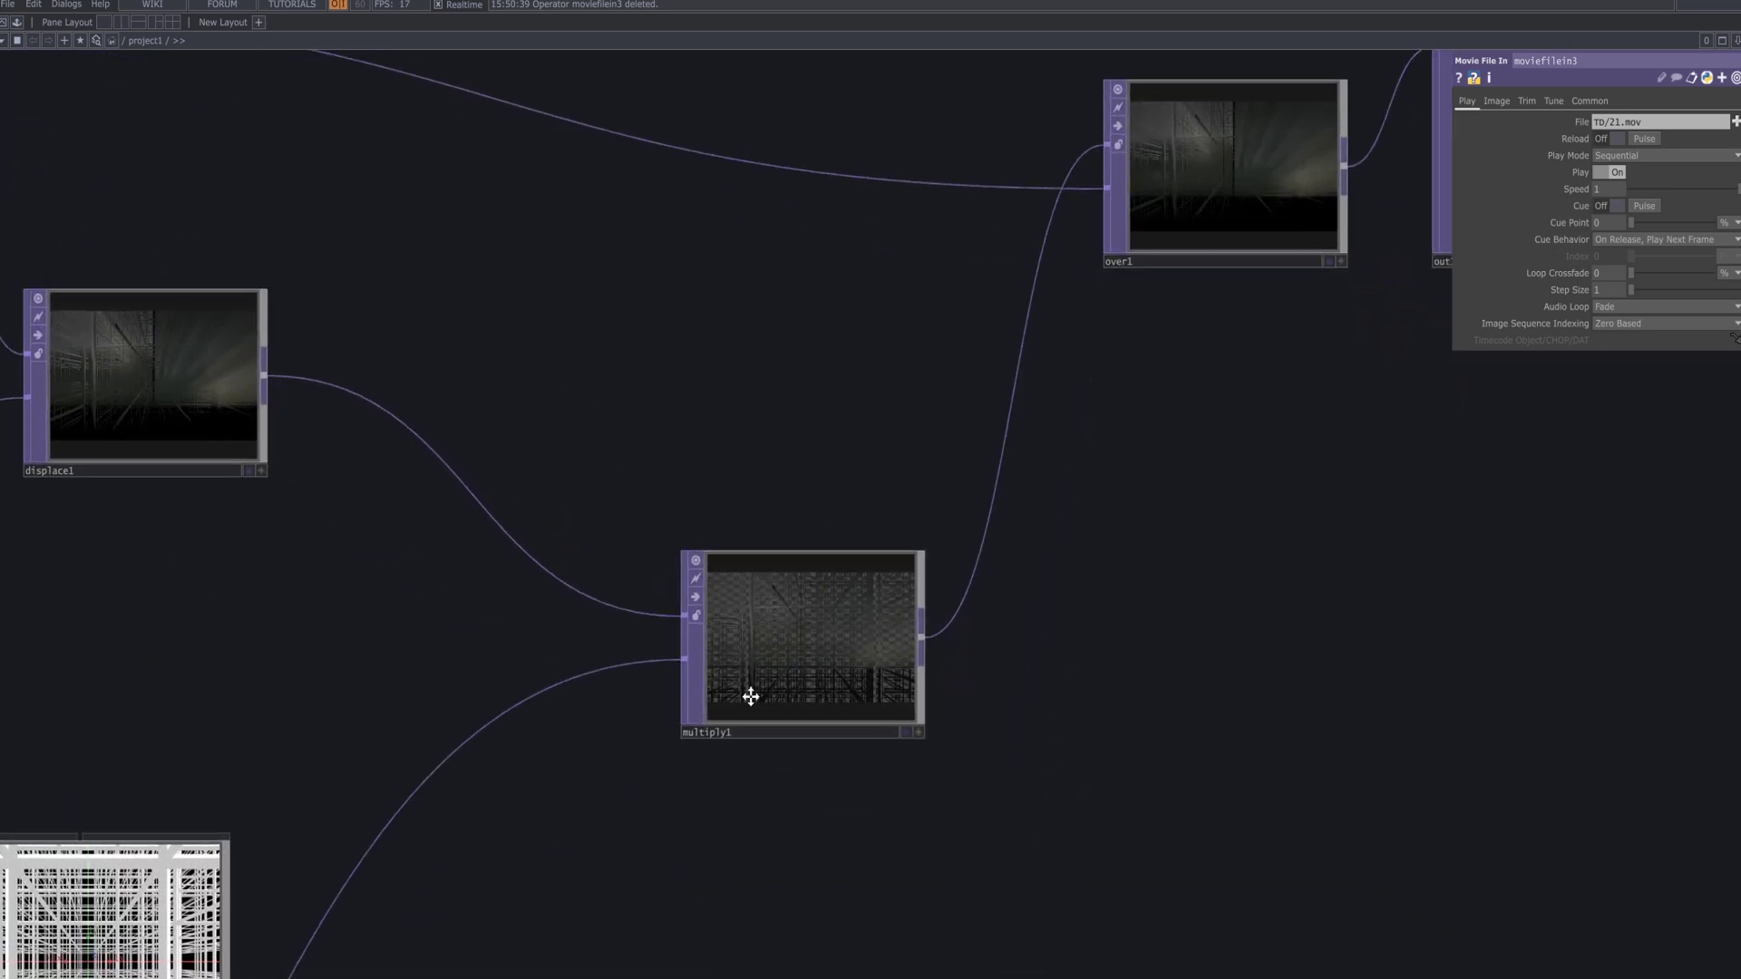